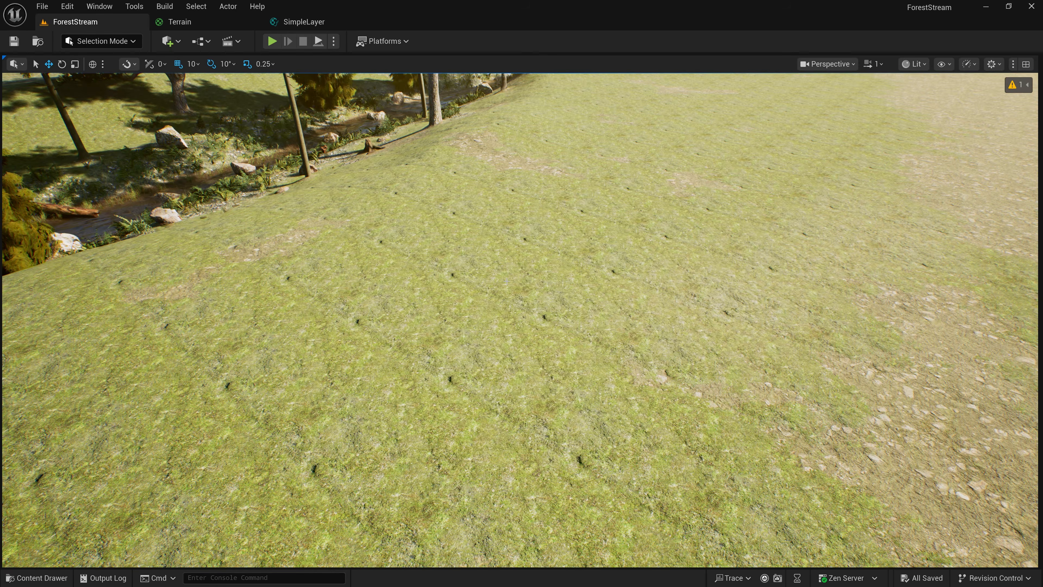
Examine the grassy terrain beside the stream for visible repetition in the ground texture
{"action": "right_click_drag", "start_coordinate": [507, 281], "coordinate": [472, 267]}
{"action": "key", "text": "w"}
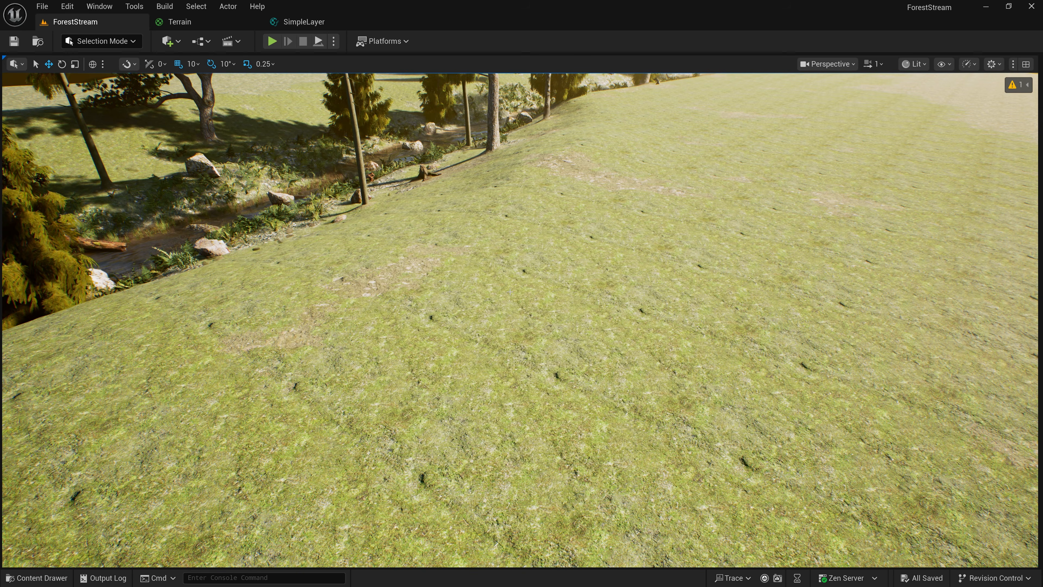
{"action": "right_click_drag", "start_coordinate": [510, 292], "coordinate": [571, 263]}
{"action": "key", "text": "s"}
{"action": "key", "text": "a"}
{"action": "key", "text": "w"}
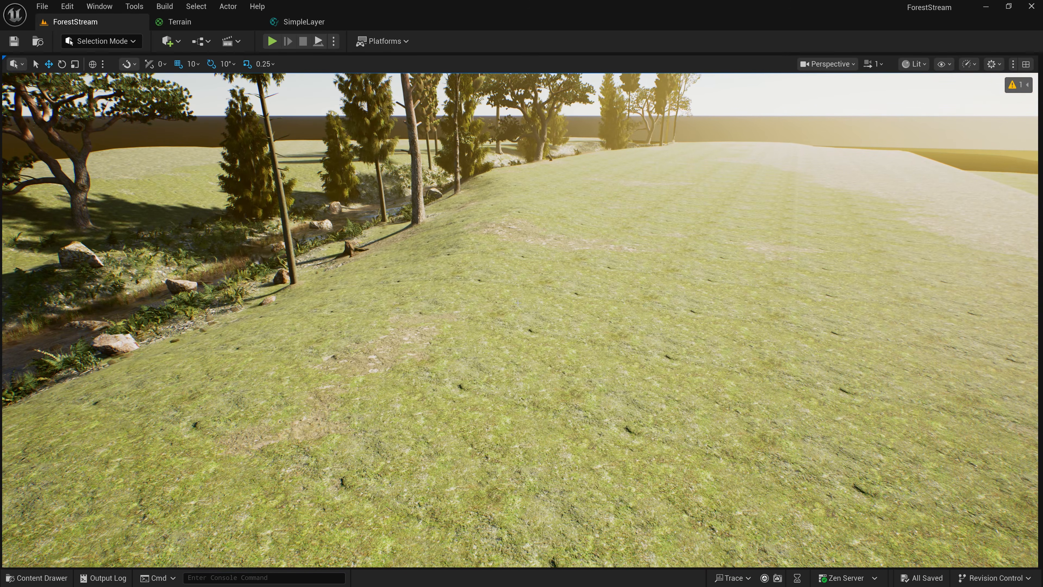
{"action": "mouse_move", "coordinate": [581, 317]}
{"action": "right_mouse_down"}
{"action": "mouse_move", "coordinate": [560, 322]}
{"action": "mouse_move", "coordinate": [581, 321]}
{"action": "right_mouse_up"}
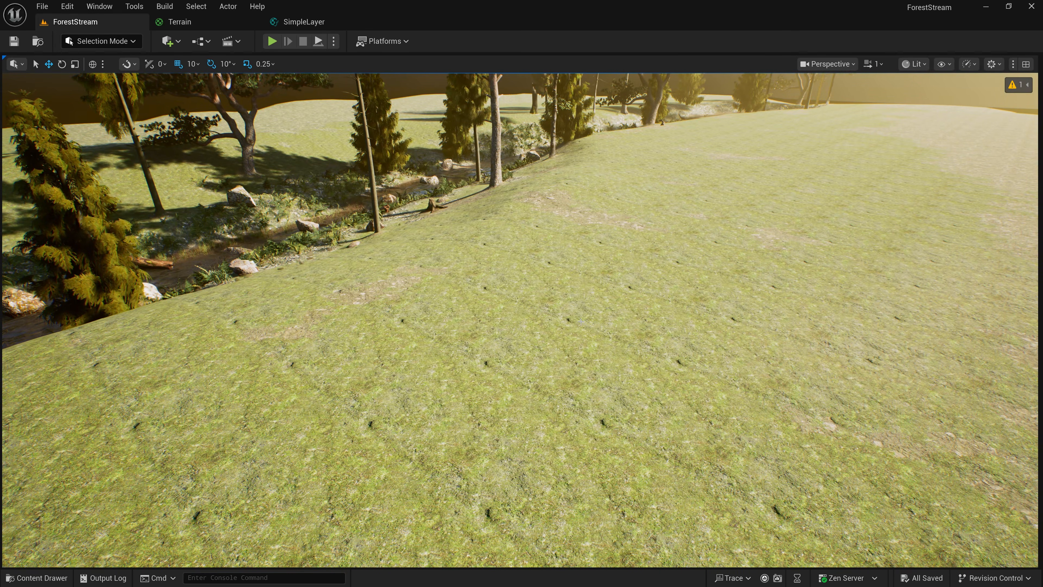
{"action": "right_click_drag", "start_coordinate": [592, 321], "coordinate": [578, 334]}
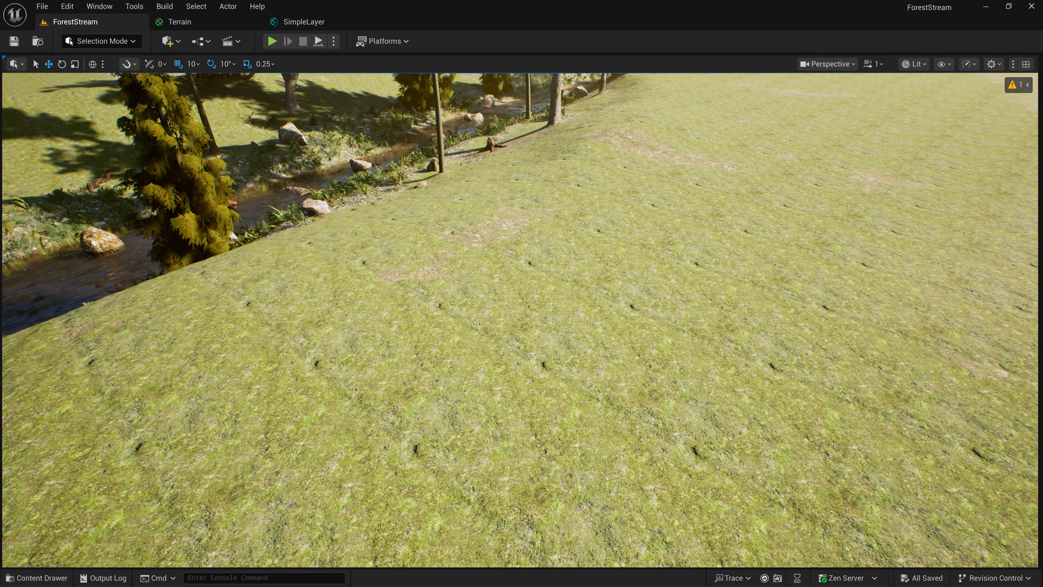
{"action": "right_click_drag", "start_coordinate": [579, 333], "coordinate": [578, 330]}
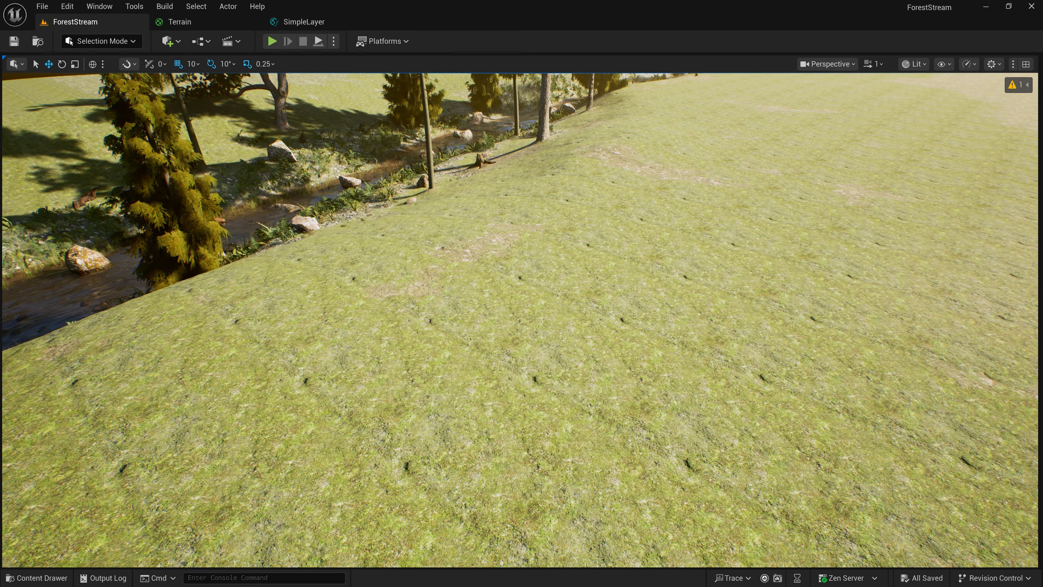
{"action": "right_click_drag", "start_coordinate": [578, 330], "coordinate": [584, 333]}
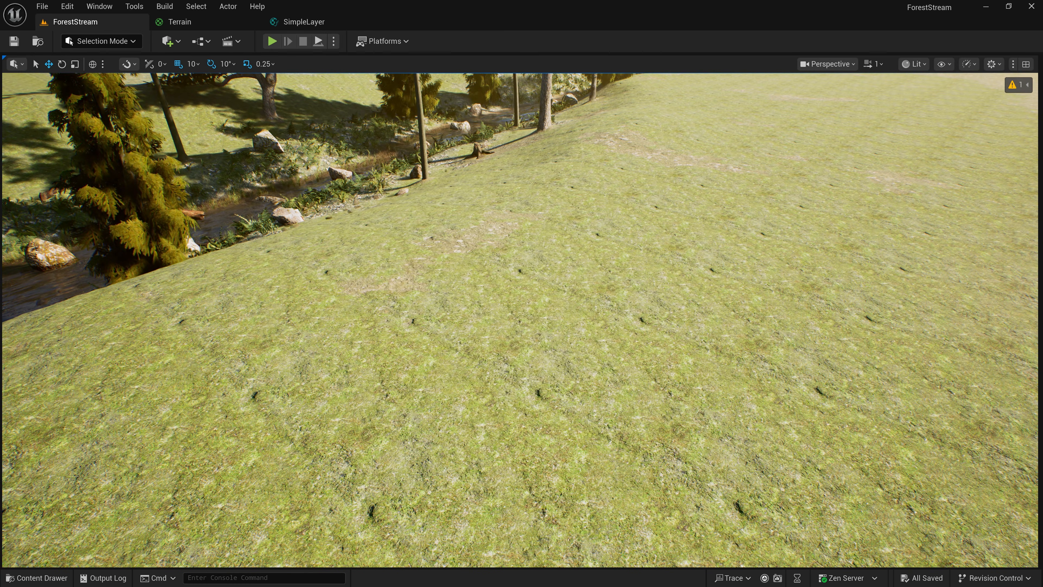
{"action": "right_click_drag", "start_coordinate": [583, 333], "coordinate": [608, 314]}
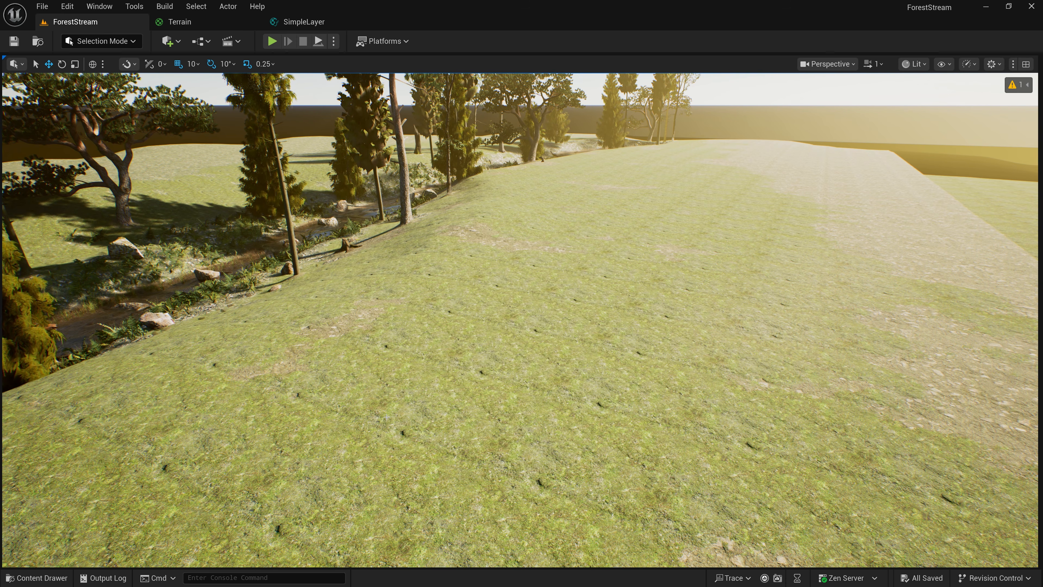
Examine the grass and bare stony patches along the hillside, both up close and at a distance, for texture tiling
{"action": "right_click_drag", "start_coordinate": [520, 321], "coordinate": [517, 260]}
{"action": "key", "text": "w"}
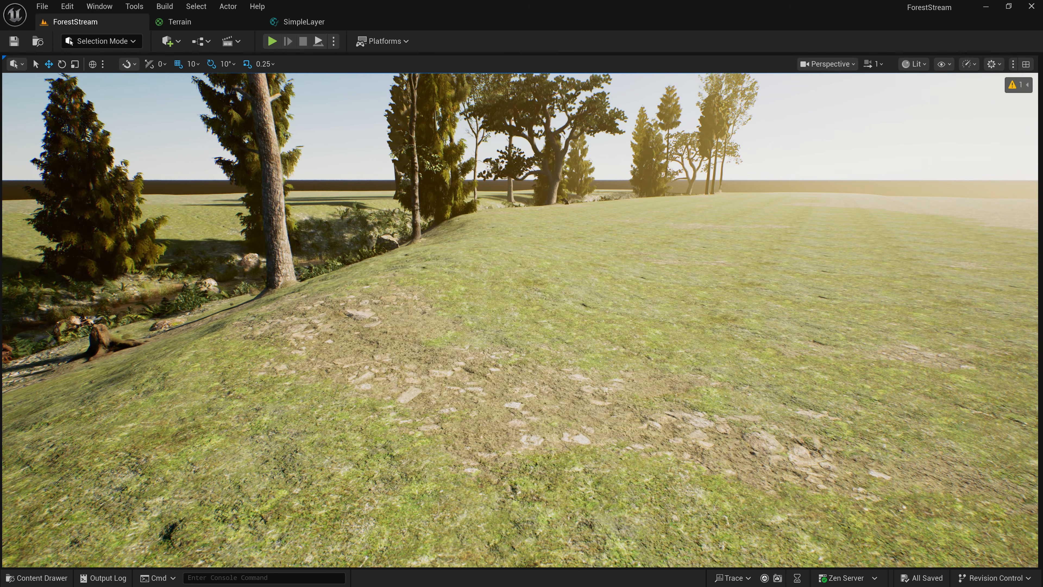
{"action": "key", "text": "s"}
{"action": "mouse_move", "coordinate": [602, 446]}
{"action": "right_mouse_down"}
{"action": "mouse_move", "coordinate": [635, 438]}
{"action": "mouse_move", "coordinate": [613, 410]}
{"action": "mouse_move", "coordinate": [600, 463]}
{"action": "right_mouse_up"}
{"action": "key", "text": "w"}
{"action": "right_click_drag", "start_coordinate": [486, 400], "coordinate": [486, 391]}
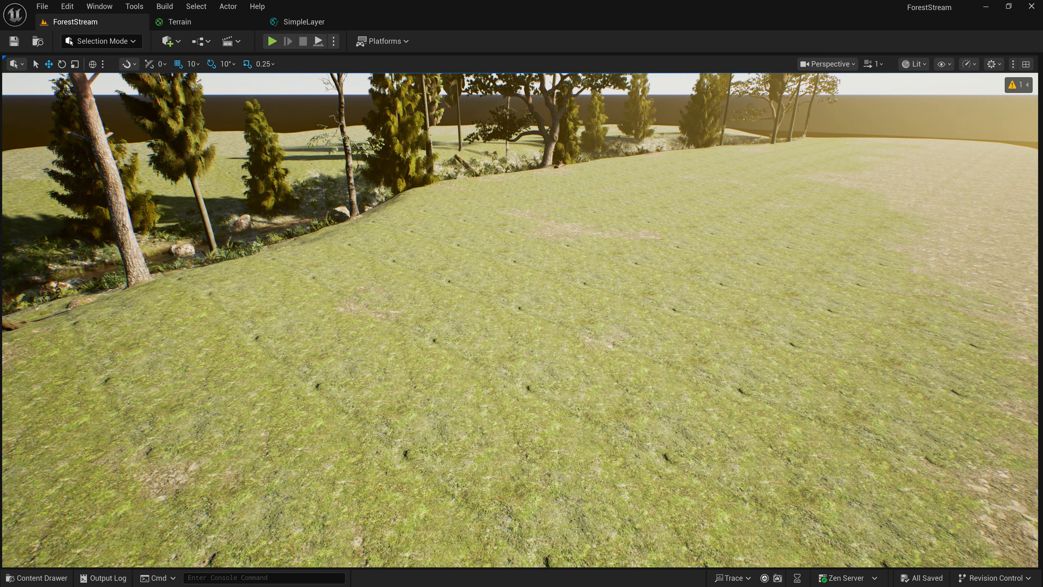
{"action": "right_click_drag", "start_coordinate": [486, 391], "coordinate": [523, 398]}
{"action": "key", "text": "w"}
{"action": "key", "text": "s"}
{"action": "key", "text": "w"}
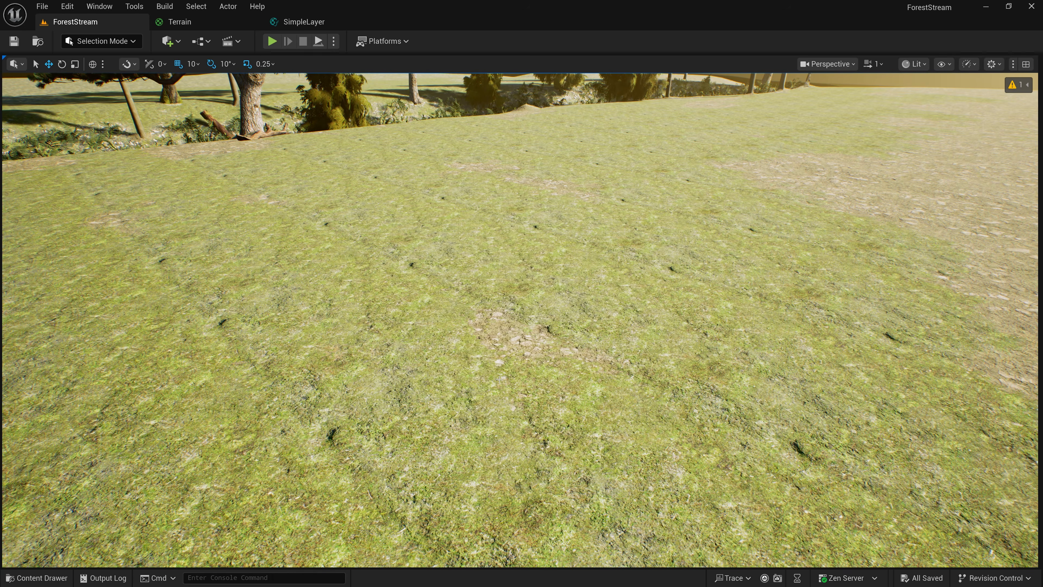
{"action": "key", "text": "a"}
{"action": "mouse_move", "coordinate": [523, 397]}
{"action": "right_mouse_down"}
{"action": "mouse_move", "coordinate": [510, 380]}
{"action": "mouse_move", "coordinate": [510, 390]}
{"action": "mouse_move", "coordinate": [569, 377]}
{"action": "mouse_move", "coordinate": [497, 376]}
{"action": "mouse_move", "coordinate": [509, 396]}
{"action": "mouse_move", "coordinate": [514, 384]}
{"action": "right_mouse_up"}
{"action": "key", "text": "w"}
{"action": "key", "text": "a"}
{"action": "key", "text": "d"}
{"action": "key", "text": "w"}
{"action": "key", "text": "d"}
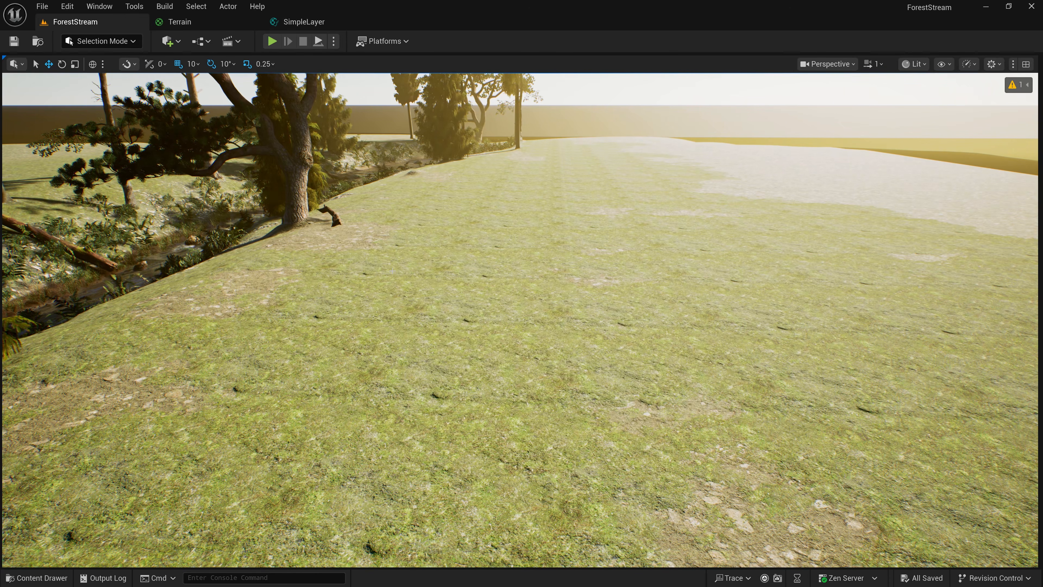
Inspect the stream and its banks, looking at the ground textures among the rocks and ferns
{"action": "right_click_drag", "start_coordinate": [513, 383], "coordinate": [426, 398]}
{"action": "key", "text": "a"}
{"action": "key", "text": "w"}
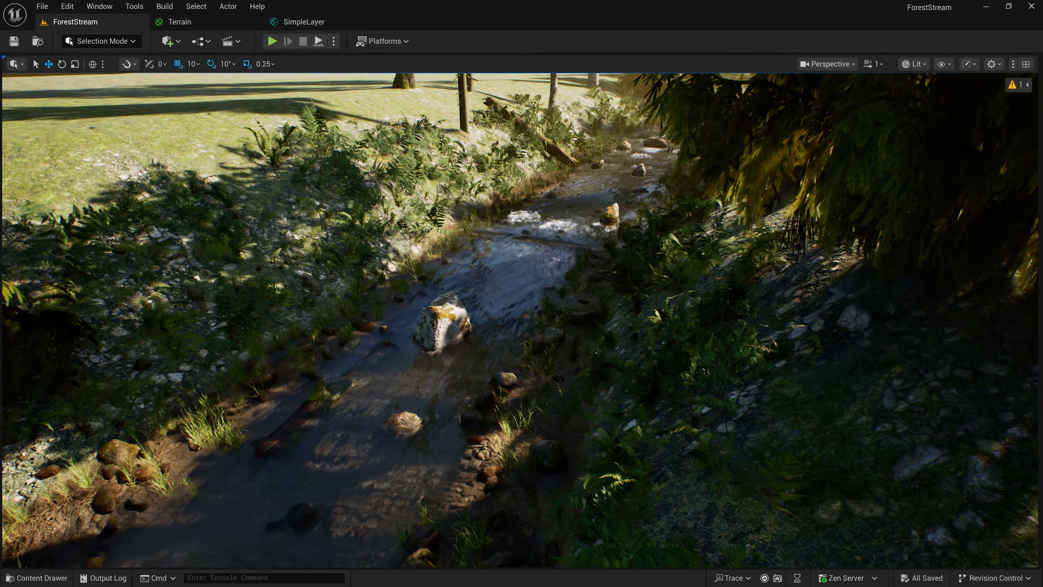
{"action": "right_click_drag", "start_coordinate": [560, 313], "coordinate": [616, 349]}
{"action": "key", "text": "w"}
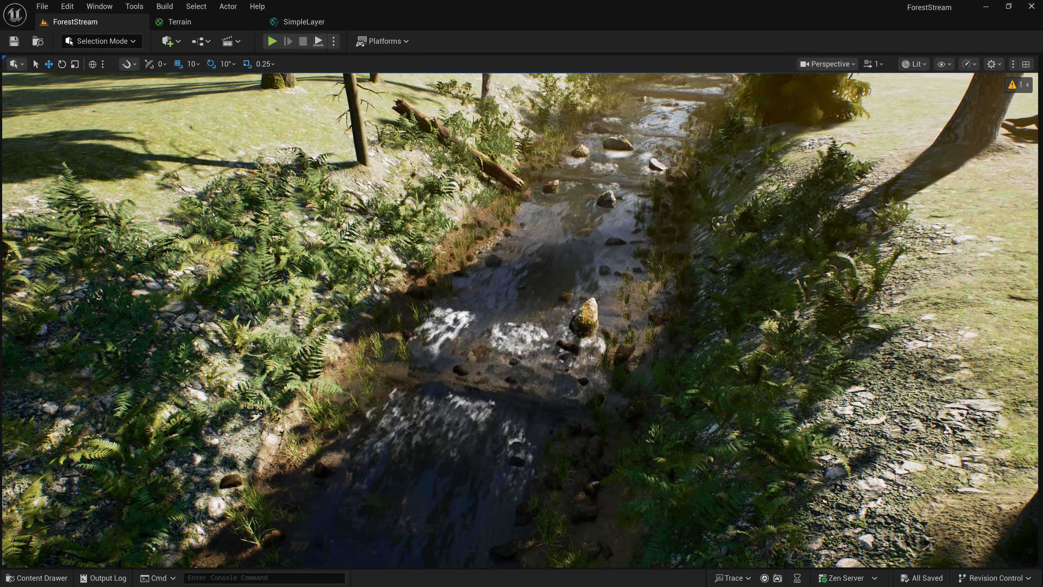
{"action": "key", "text": "s"}
{"action": "right_click_drag", "start_coordinate": [592, 358], "coordinate": [617, 324]}
{"action": "key", "text": "w"}
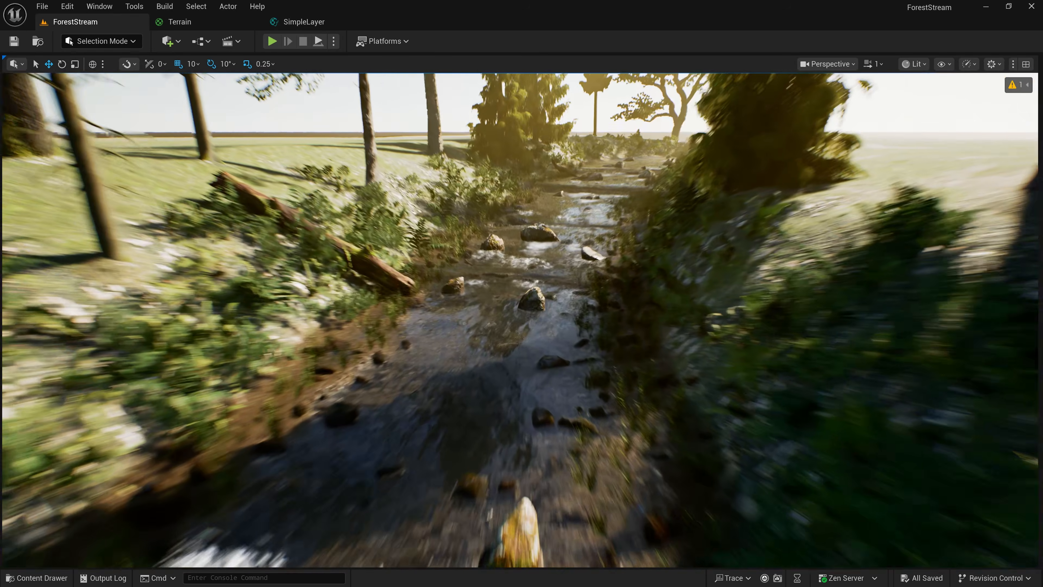
{"action": "right_click_drag", "start_coordinate": [597, 381], "coordinate": [596, 368]}
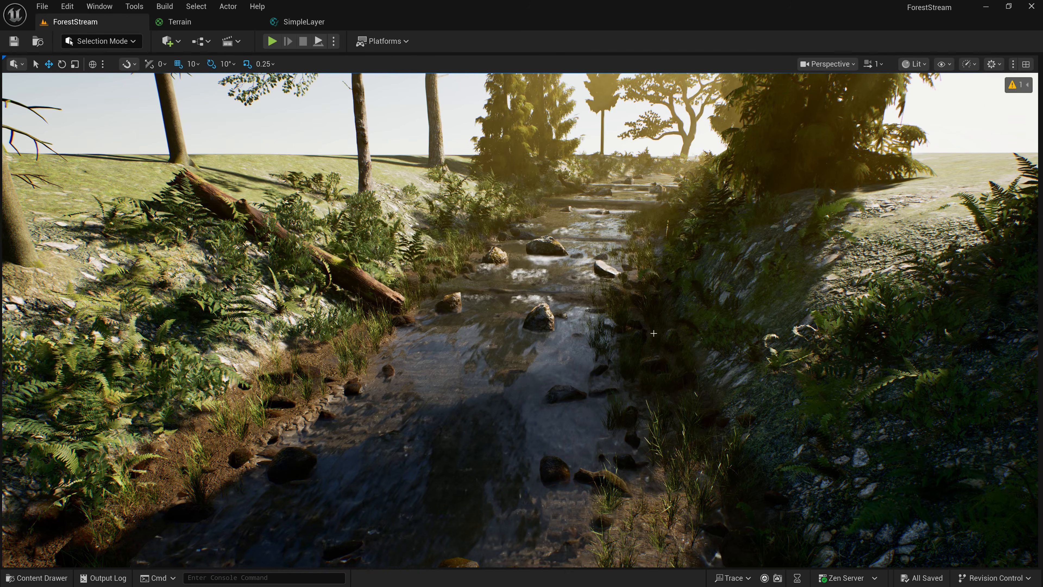
{"action": "right_click_drag", "start_coordinate": [654, 333], "coordinate": [702, 362]}
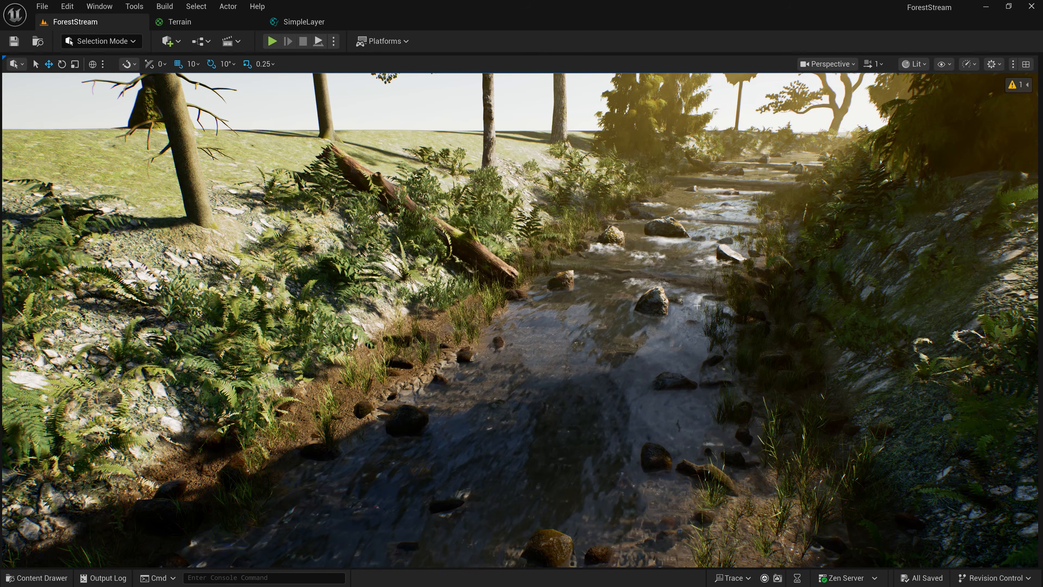
Review the SimpleLayer material function, inspecting its CR and NOH texture inputs and the outputs they feed
{"action": "left_click", "coordinate": [304, 22]}
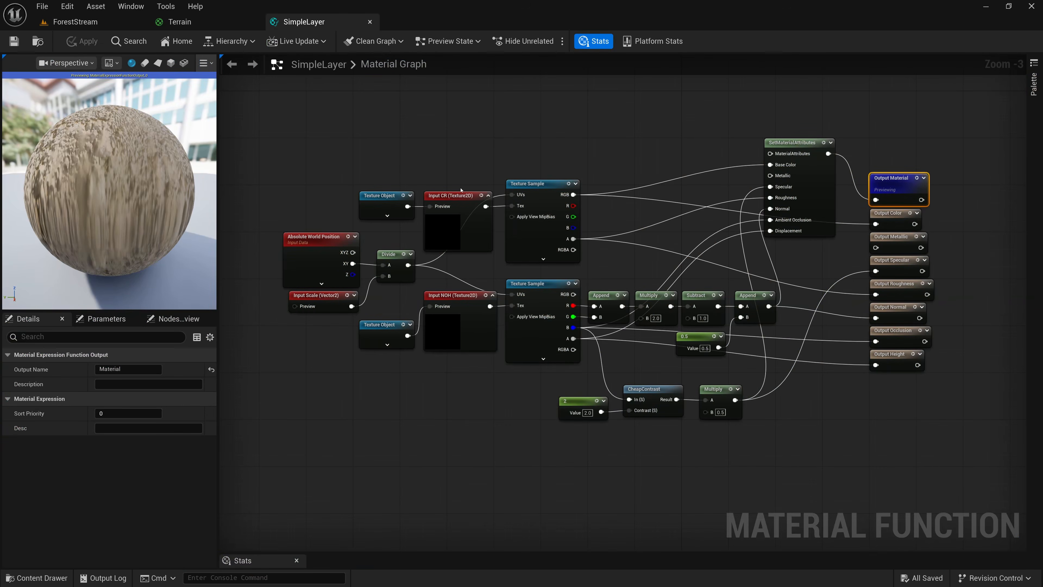
{"action": "left_click", "coordinate": [446, 196]}
{"action": "scroll", "coordinate": [445, 196], "scroll_direction": "down", "scroll_amount": 1}
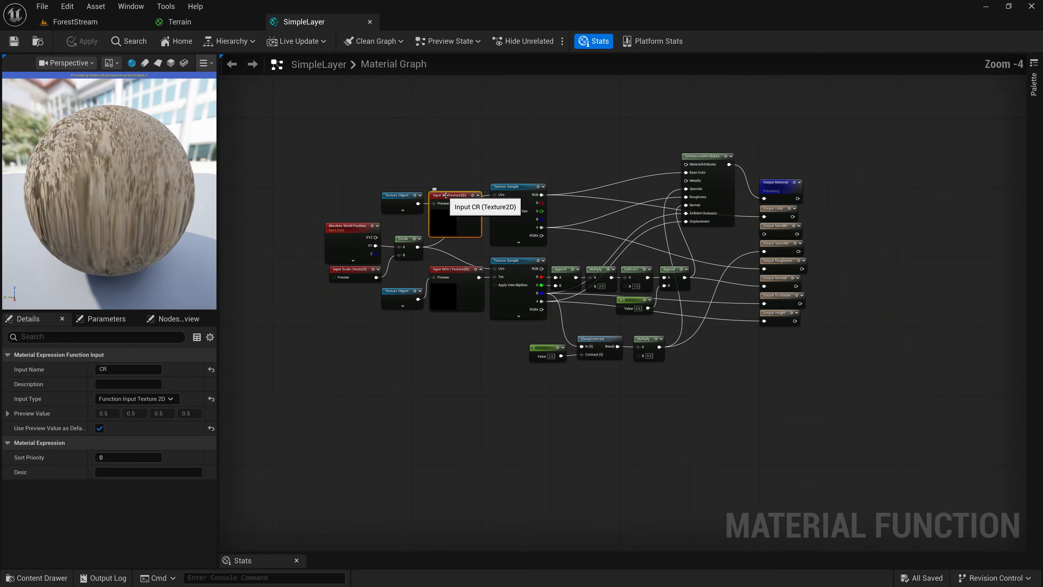
{"action": "scroll", "coordinate": [446, 196], "scroll_direction": "up", "scroll_amount": 4}
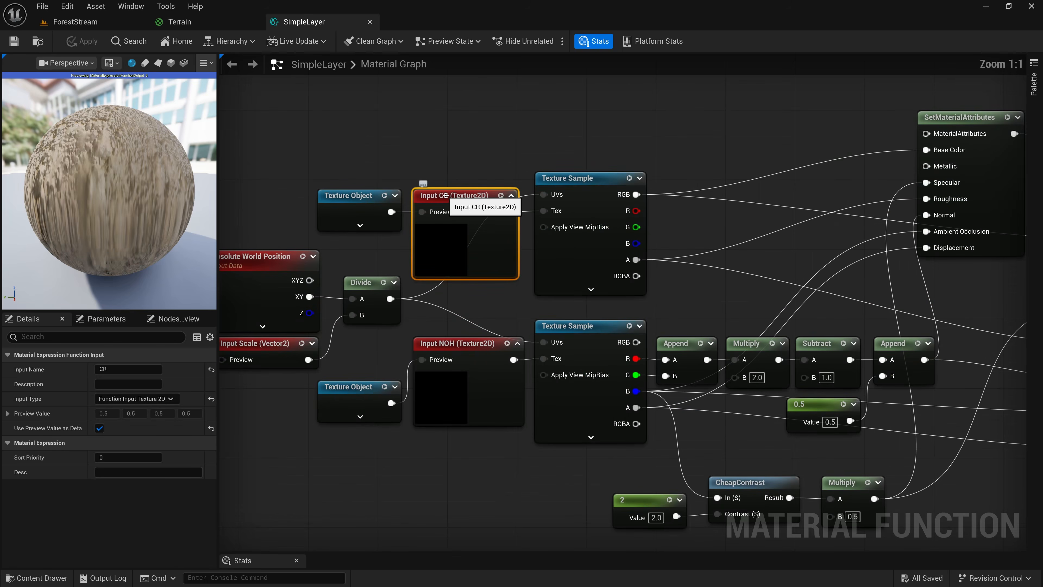
{"action": "left_click", "coordinate": [443, 347]}
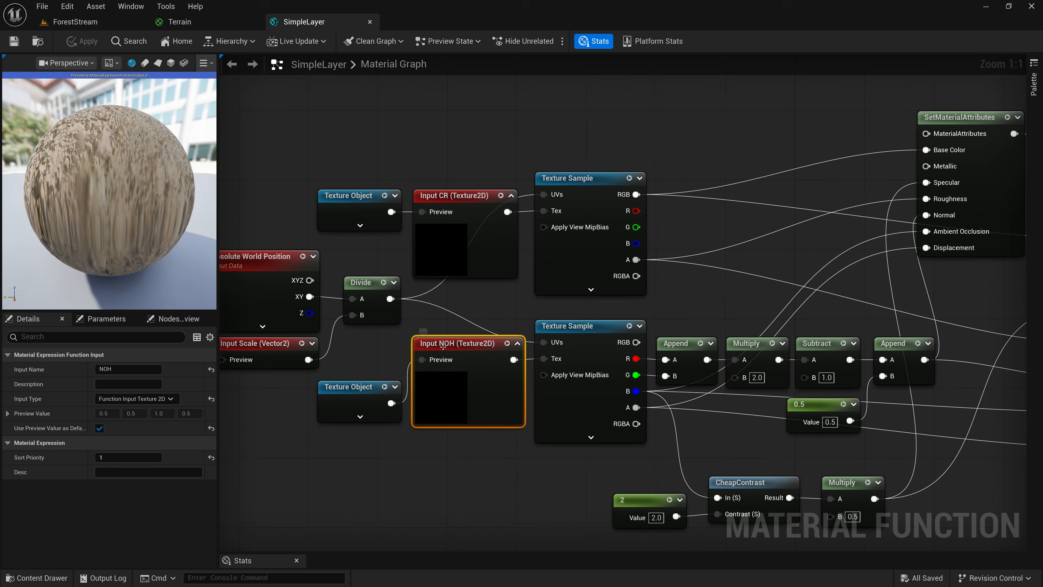
{"action": "right_click_drag", "start_coordinate": [800, 262], "coordinate": [445, 233]}
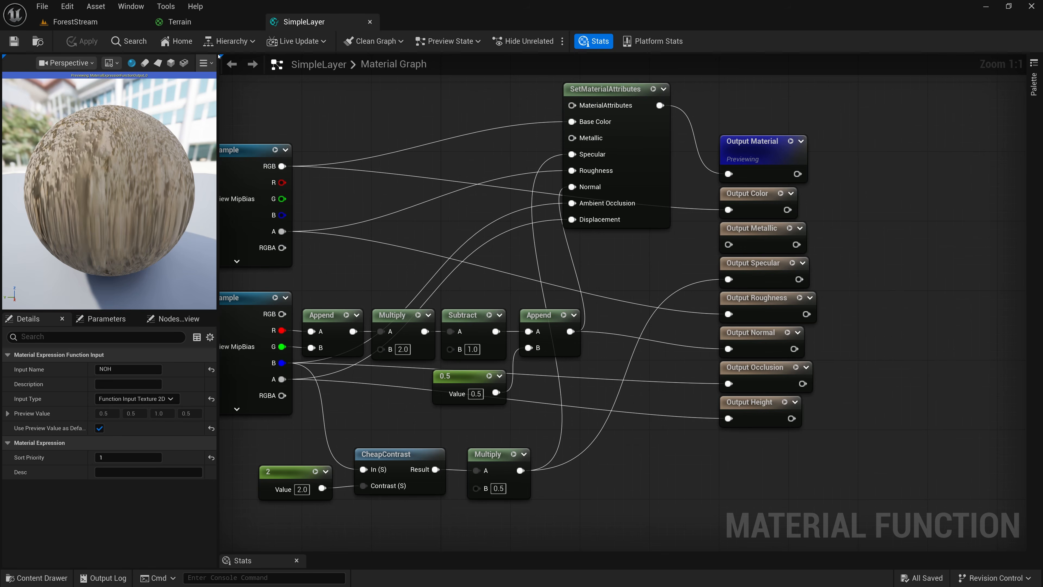
Review the Terrain material graph, inspecting each of its four SimpleLayer function nodes
{"action": "left_click", "coordinate": [180, 22]}
{"action": "right_click_drag", "start_coordinate": [371, 131], "coordinate": [801, 111]}
{"action": "scroll", "coordinate": [732, 131], "scroll_direction": "down", "scroll_amount": 3}
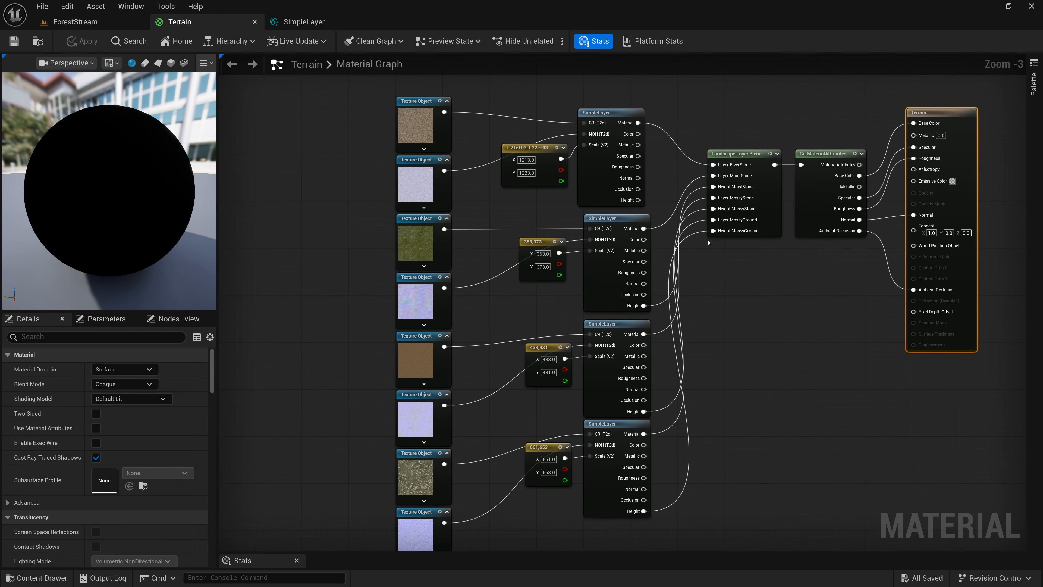
{"action": "right_click_drag", "start_coordinate": [709, 242], "coordinate": [680, 228]}
{"action": "left_click", "coordinate": [593, 182]}
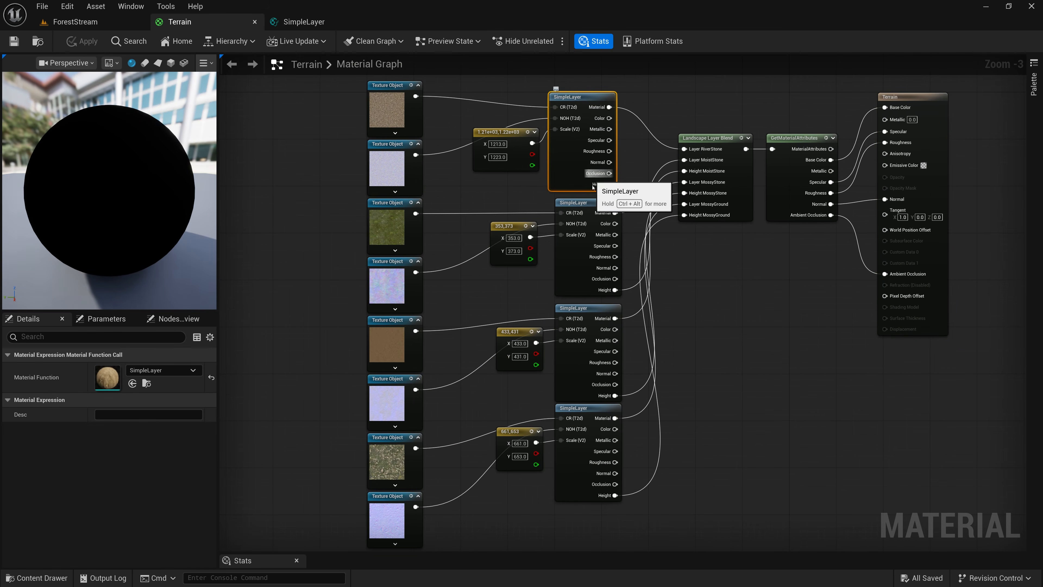
{"action": "left_click", "coordinate": [589, 247]}
{"action": "left_click", "coordinate": [587, 340]}
{"action": "left_click", "coordinate": [588, 407]}
Inspect the Landscape Layer Blend node's layers and the SimpleLayer node feeding its RiverStone layer
{"action": "scroll", "coordinate": [808, 95], "scroll_direction": "up", "scroll_amount": 3}
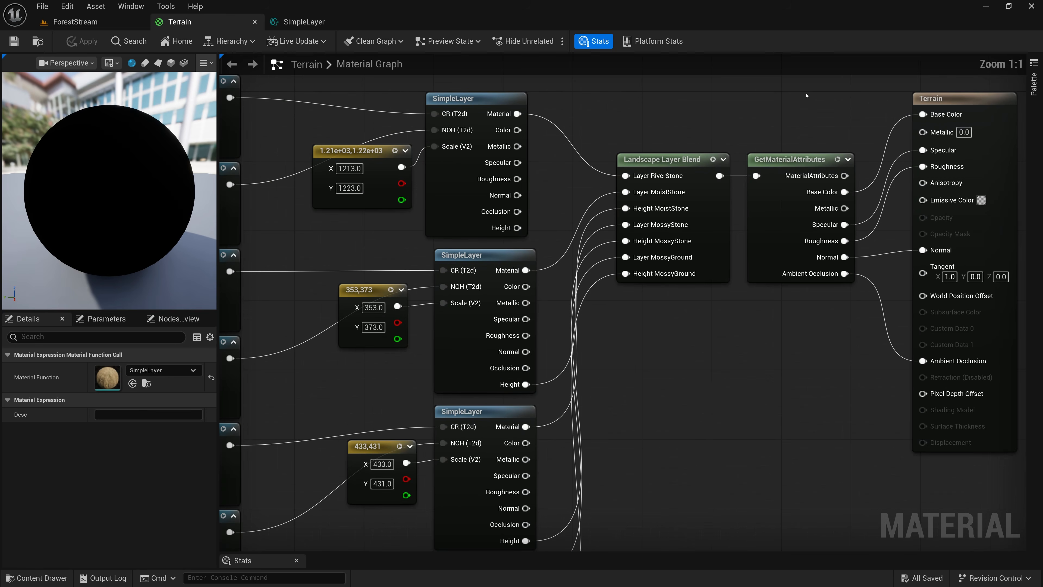
{"action": "left_click", "coordinate": [668, 161]}
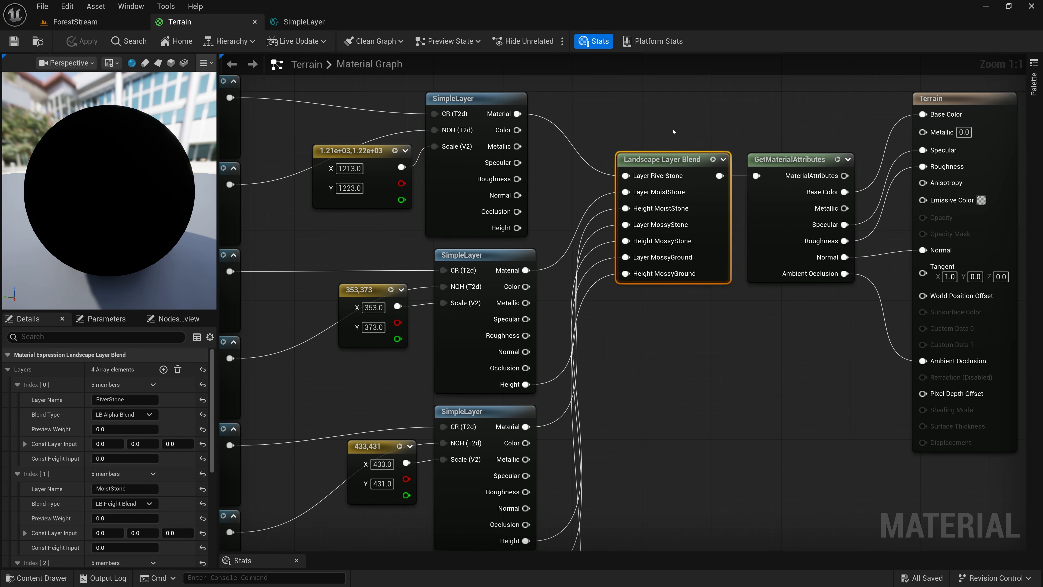
{"action": "left_click", "coordinate": [453, 99]}
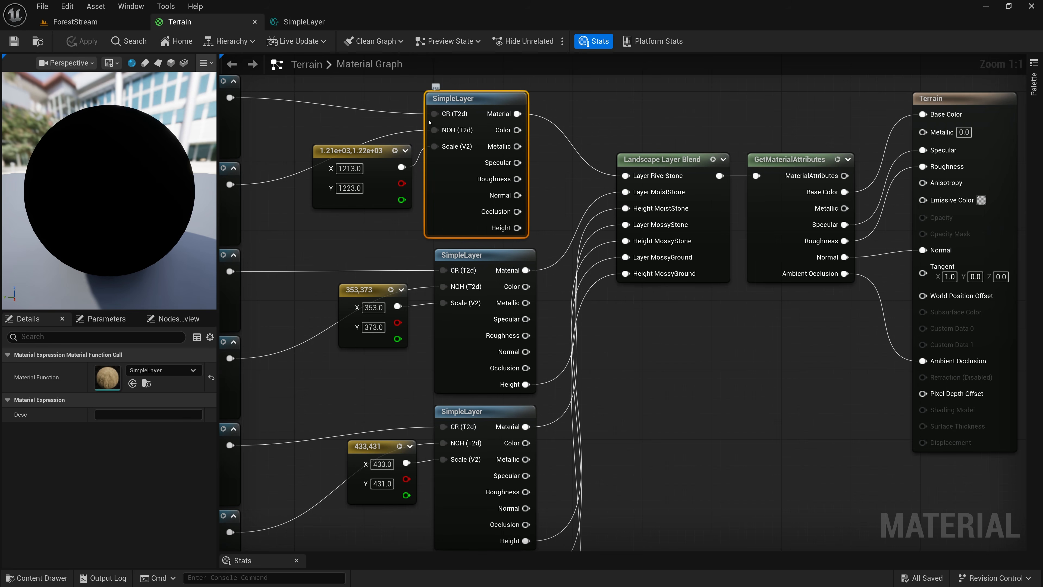
Duplicate the SimpleLayer material function in the TerrainShaders folder
{"action": "left_click", "coordinate": [46, 572]}
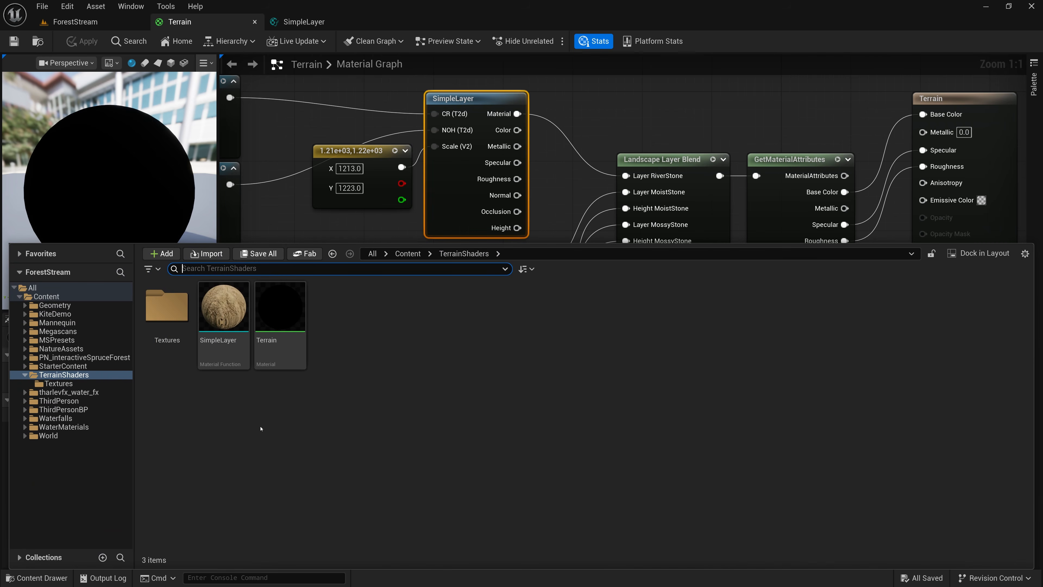
{"action": "left_click", "coordinate": [217, 313]}
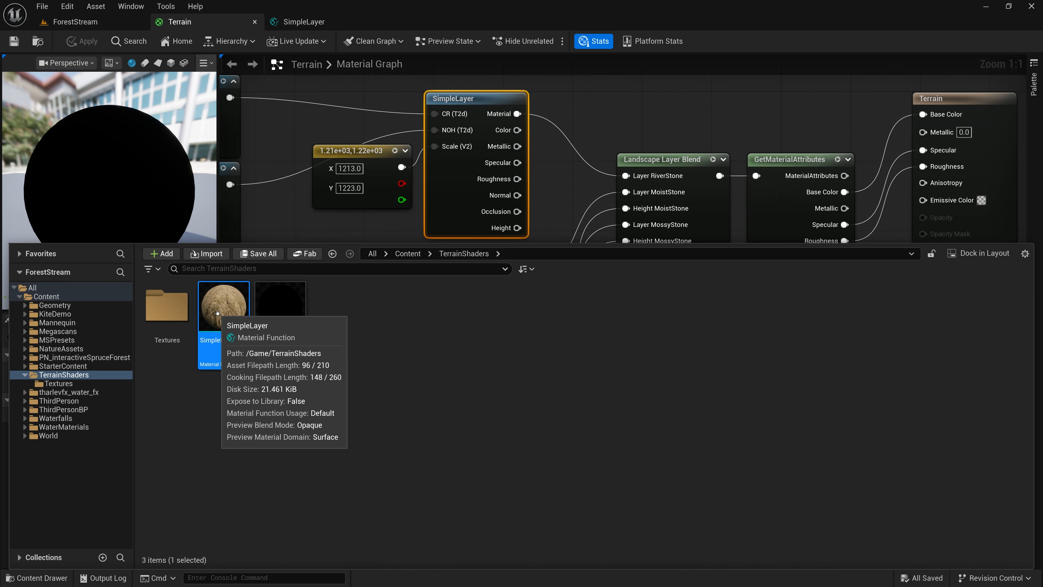
{"action": "key", "text": "ctrl+d"}
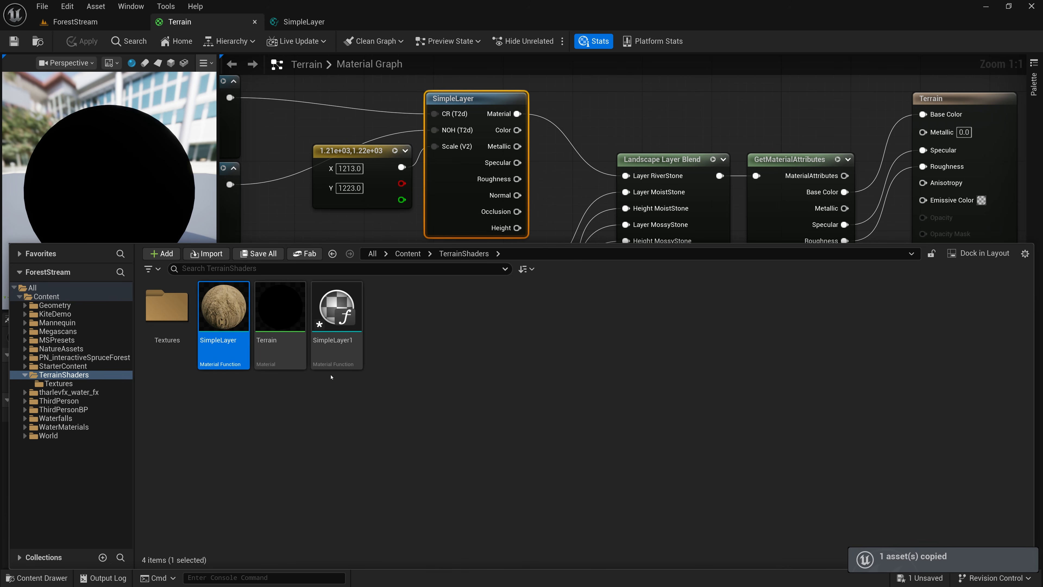
Rename the duplicated material function as RotationLayer
{"action": "left_click", "coordinate": [329, 341]}
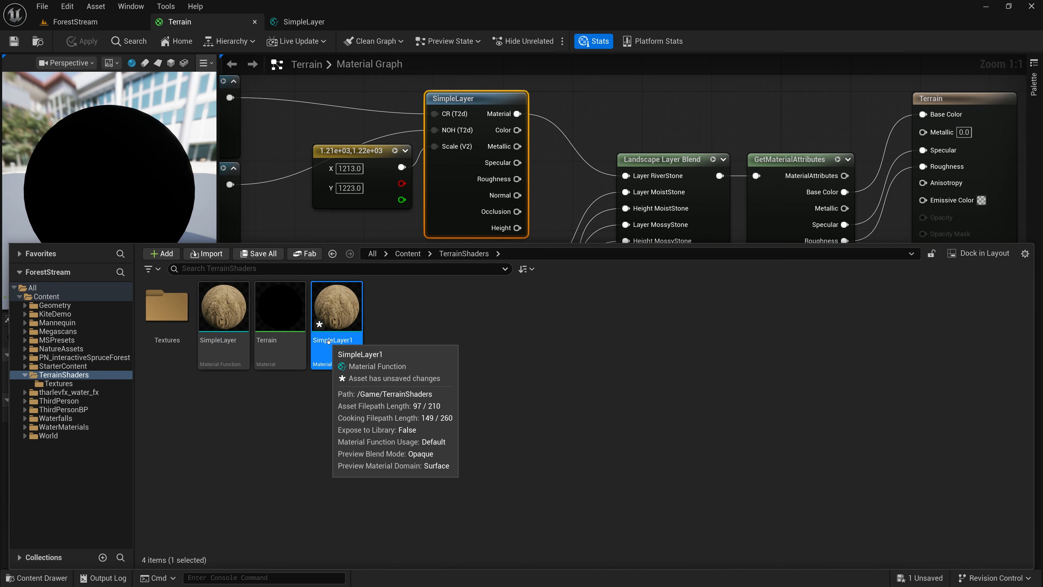
{"action": "right_click", "coordinate": [330, 343]}
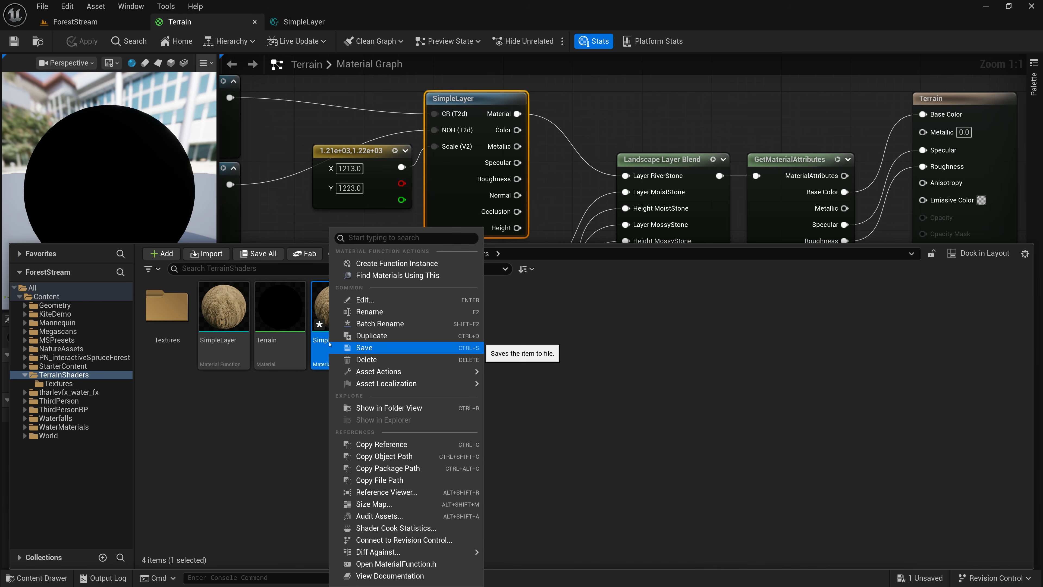
{"action": "left_click", "coordinate": [349, 312]}
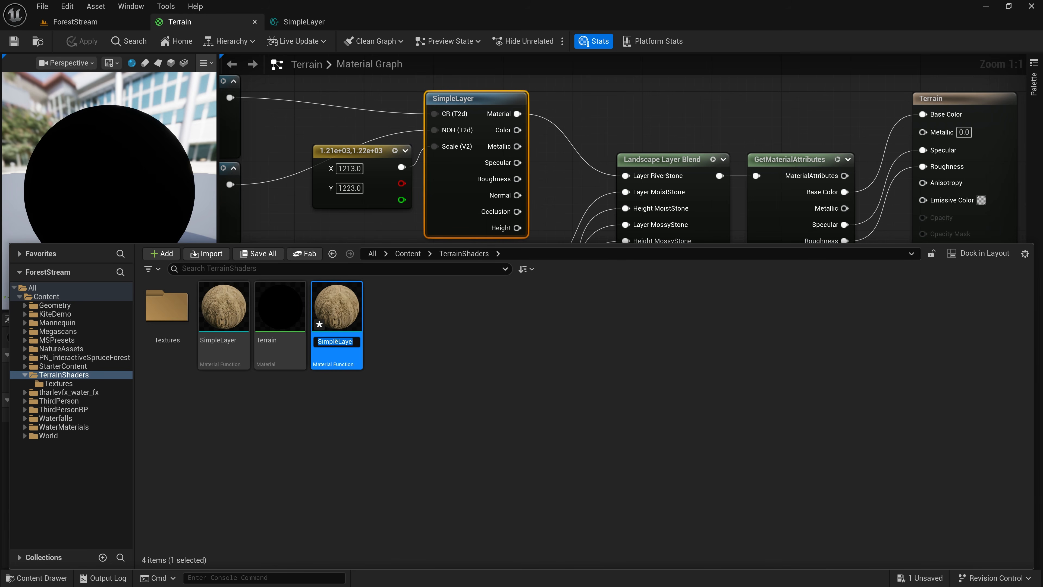
{"action": "left_click", "coordinate": [338, 342]}
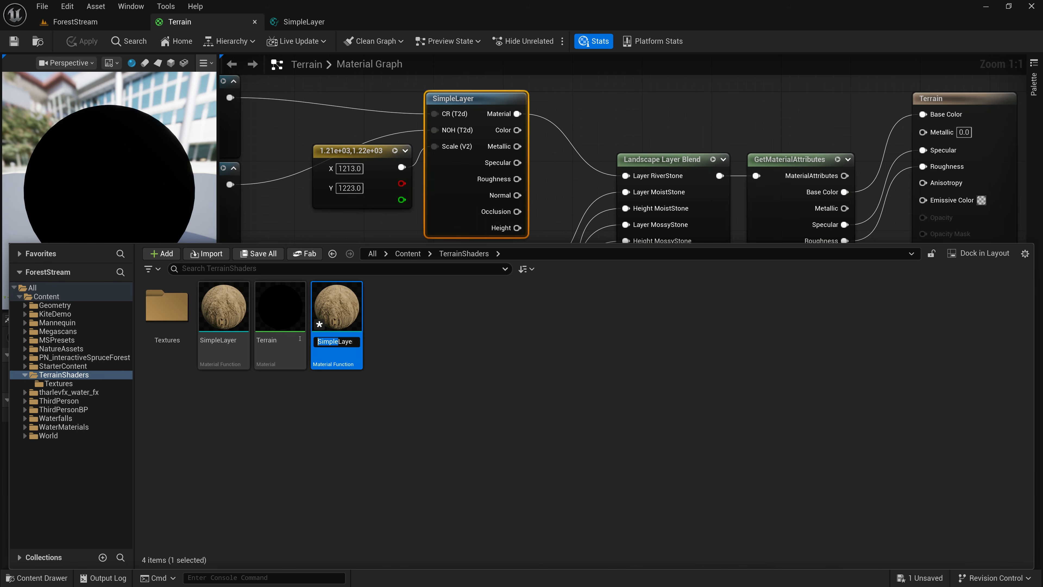
{"action": "key", "text": "BackSpace"}
{"action": "key", "text": "BackSpace"}
{"action": "key", "text": "BackSpace"}
{"action": "key", "text": "BackSpace"}
{"action": "key", "text": "BackSpace"}
{"action": "key", "text": "BackSpace"}
{"action": "type", "text": "Rot"}
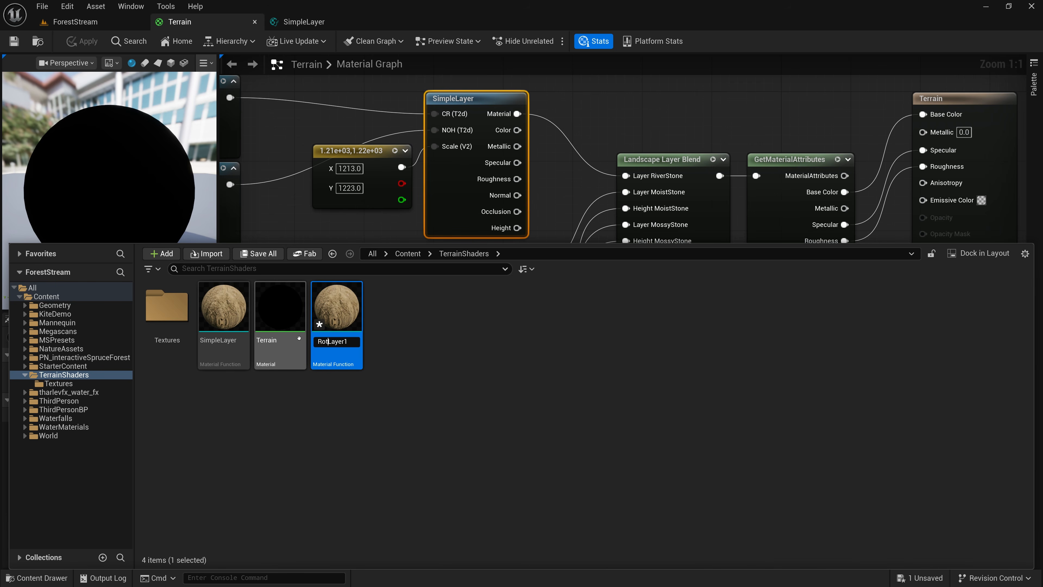
{"action": "type", "text": "ation"}
{"action": "key", "text": "End"}
{"action": "key", "text": "BackSpace"}
{"action": "key", "text": "Return"}
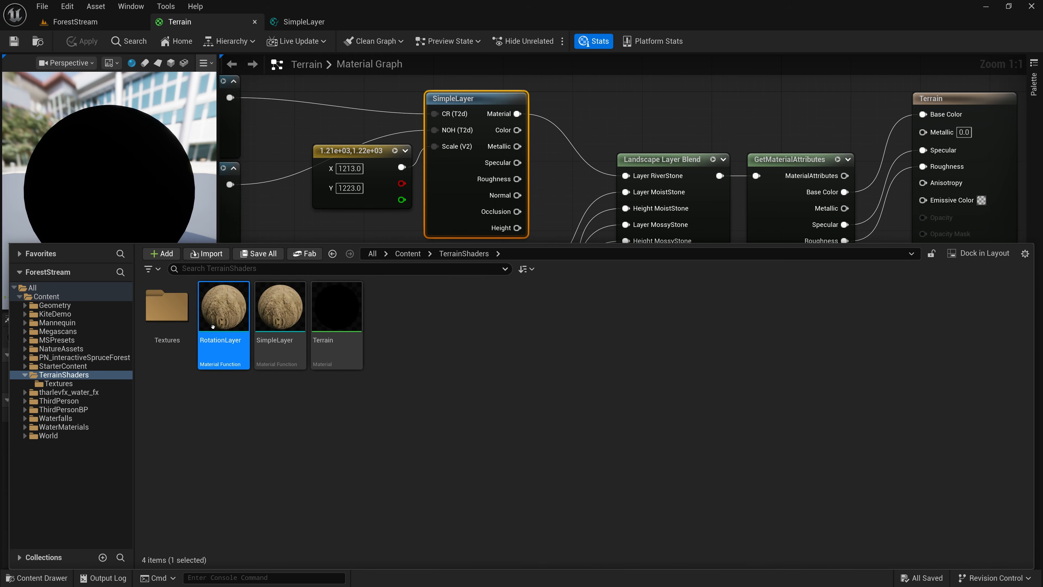
Open the RotationLayer material function, dock its editor alongside the other open assets, and view its full node graph
{"action": "double_click", "coordinate": [224, 315]}
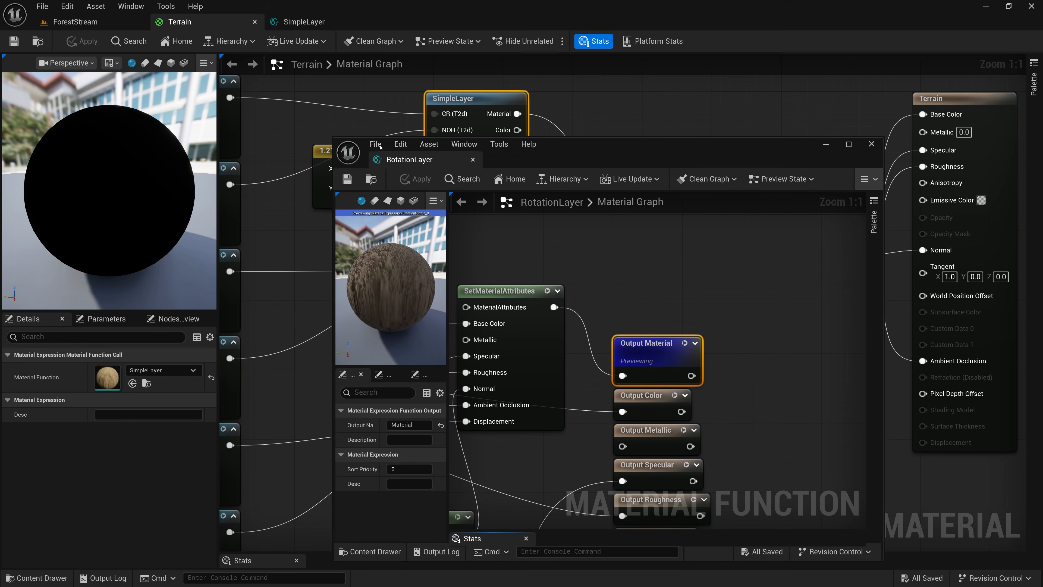
{"action": "left_click_drag", "start_coordinate": [379, 141], "coordinate": [384, 24]}
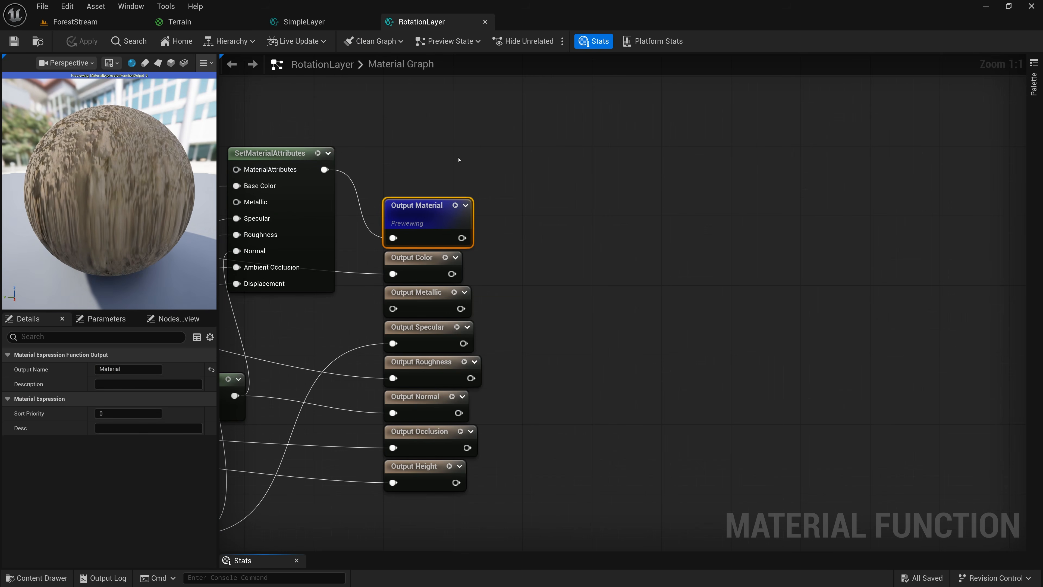
{"action": "key", "text": "Home"}
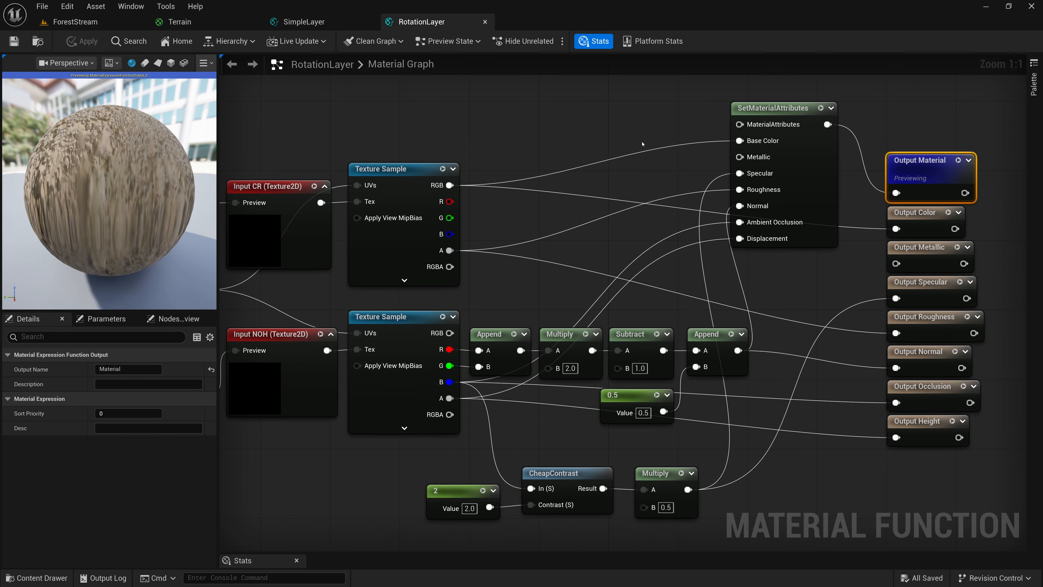
{"action": "scroll", "coordinate": [643, 144], "scroll_direction": "down", "scroll_amount": 1}
{"action": "key", "text": "Home"}
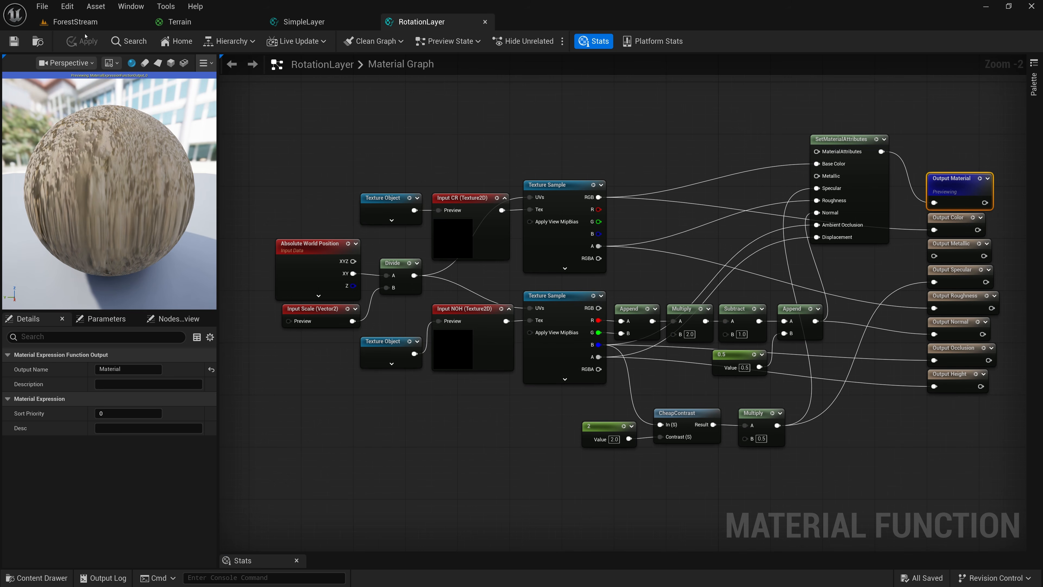
Switch to the ForestStream level, reveal the Outliner and Details, and select the lower of the two stacked planes
{"action": "left_click", "coordinate": [66, 22]}
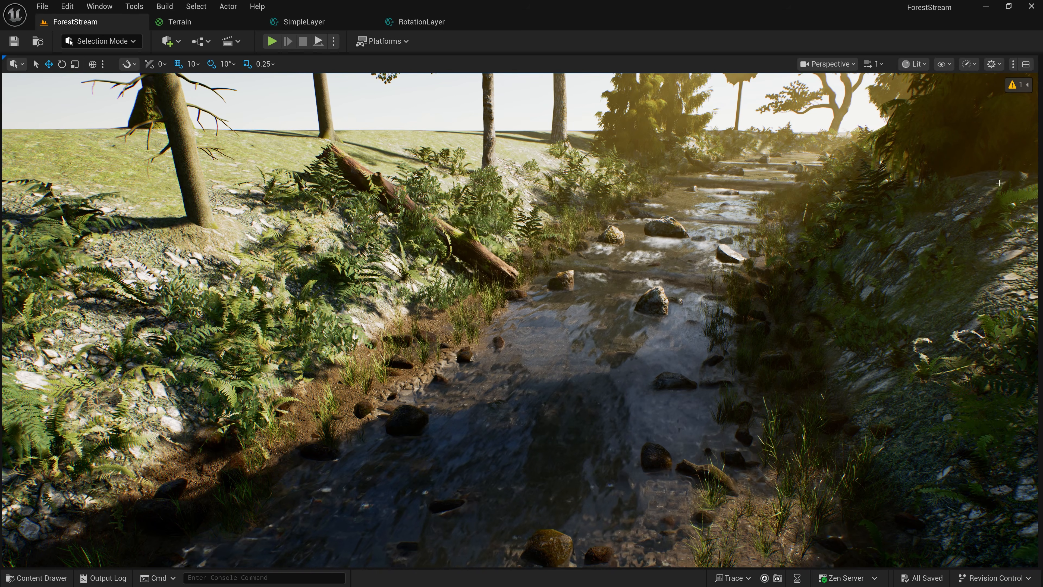
{"action": "left_click_drag", "start_coordinate": [1039, 170], "coordinate": [760, 169]}
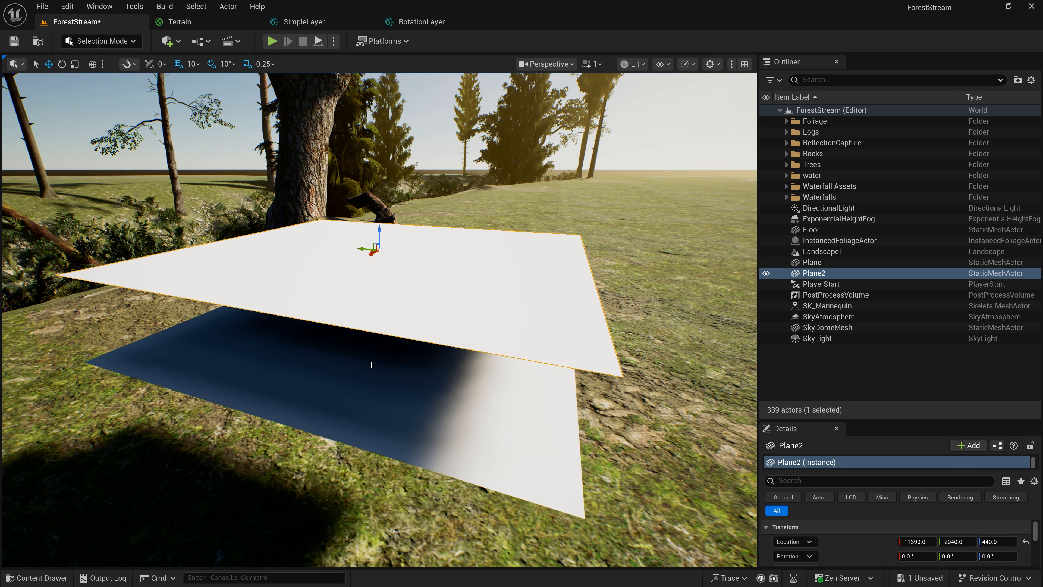
{"action": "left_click", "coordinate": [372, 377]}
{"action": "key", "text": "f"}
{"action": "middle_click_drag", "start_coordinate": [414, 366], "coordinate": [369, 353]}
{"action": "key", "text": "f"}
{"action": "scroll", "coordinate": [394, 384], "scroll_direction": "up", "scroll_amount": 3}
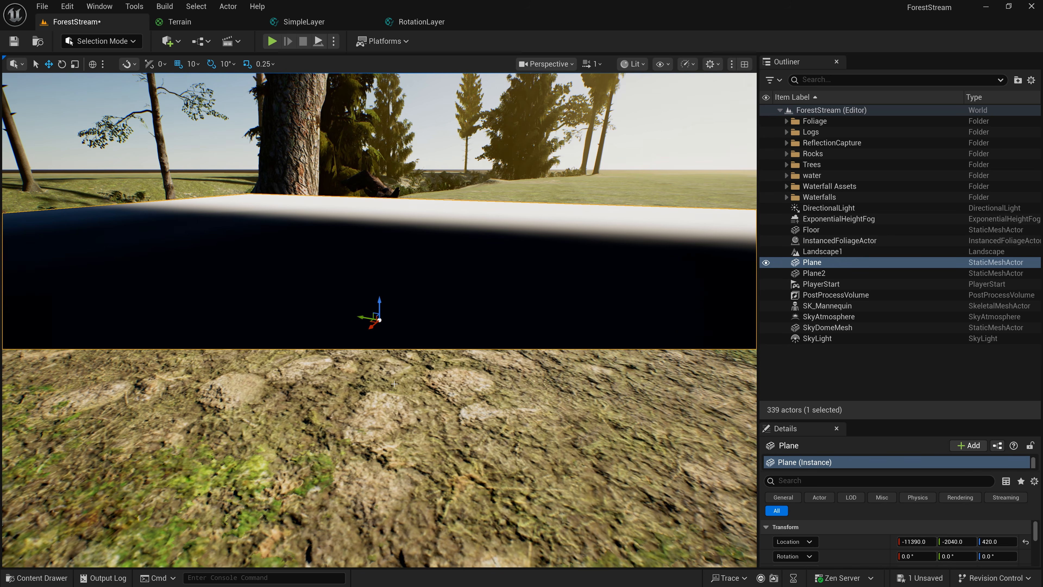
{"action": "scroll", "coordinate": [394, 384], "scroll_direction": "down", "scroll_amount": 5}
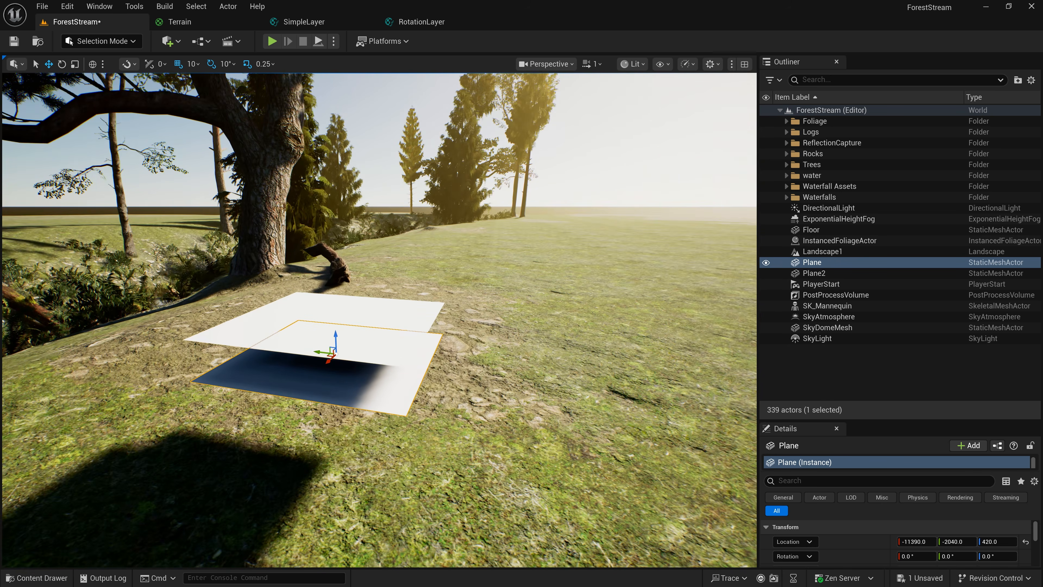
Lower the upper plane, Plane2, closer to the other plane, to a Z location of 430
{"action": "right_click_drag", "start_coordinate": [379, 320], "coordinate": [343, 344]}
{"action": "key", "text": "w"}
{"action": "key", "text": "s"}
{"action": "scroll", "coordinate": [354, 348], "scroll_direction": "down", "scroll_amount": 5}
{"action": "key", "text": "w"}
{"action": "key", "text": "w"}
{"action": "key", "text": "s"}
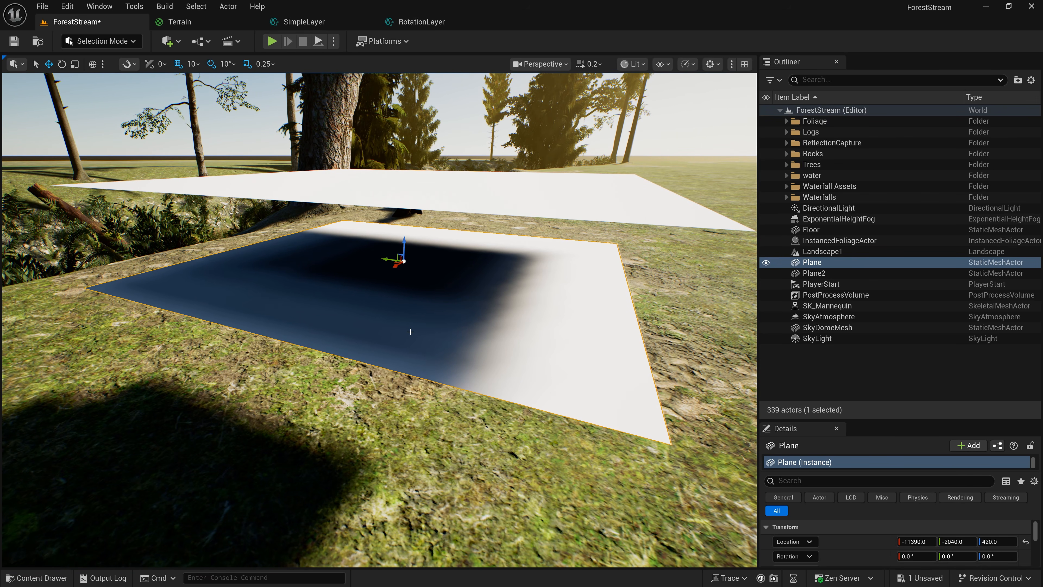
{"action": "left_click", "coordinate": [409, 181]}
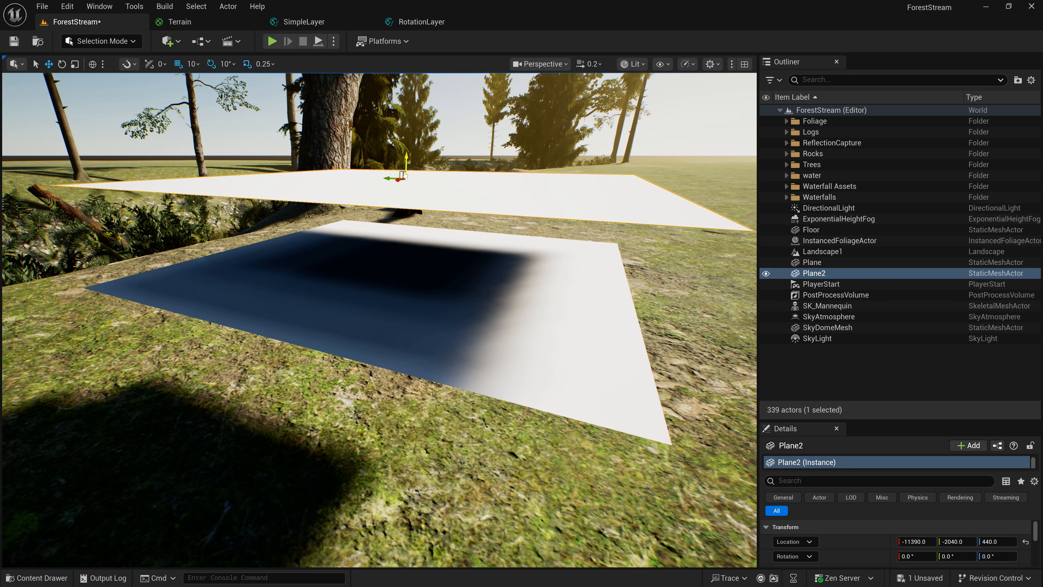
{"action": "left_click_drag", "start_coordinate": [404, 174], "coordinate": [405, 182]}
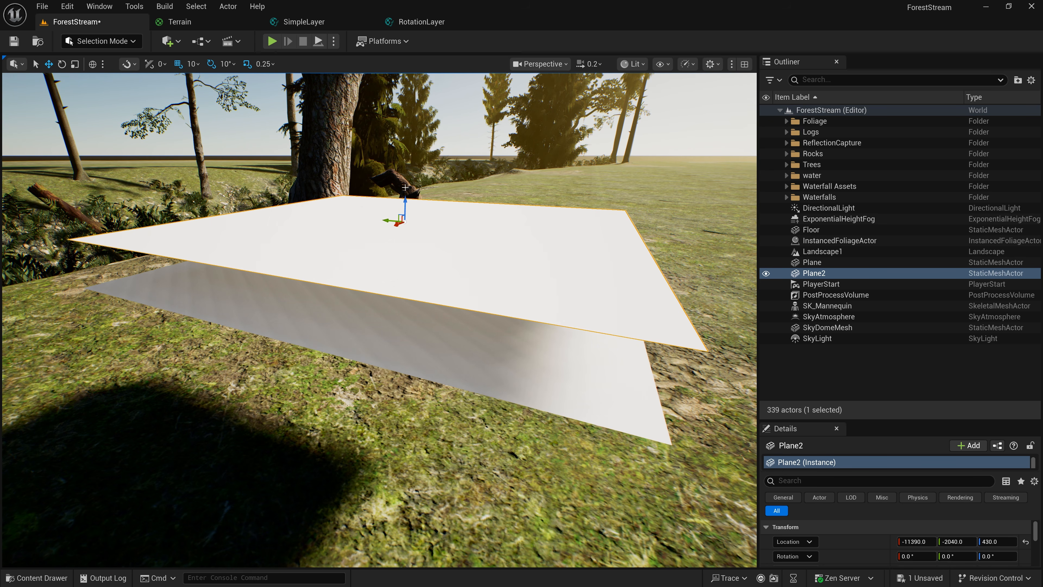
Rotate Plane2 by -90° about the Z axis and compare it with the unrotated plane beneath it
{"action": "left_click", "coordinate": [408, 337]}
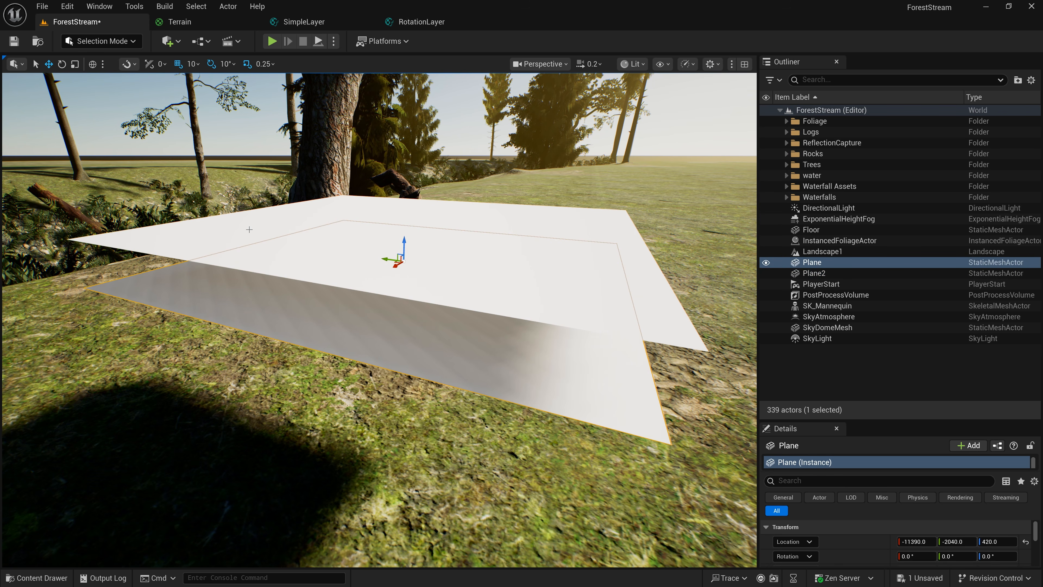
{"action": "left_click", "coordinate": [264, 223]}
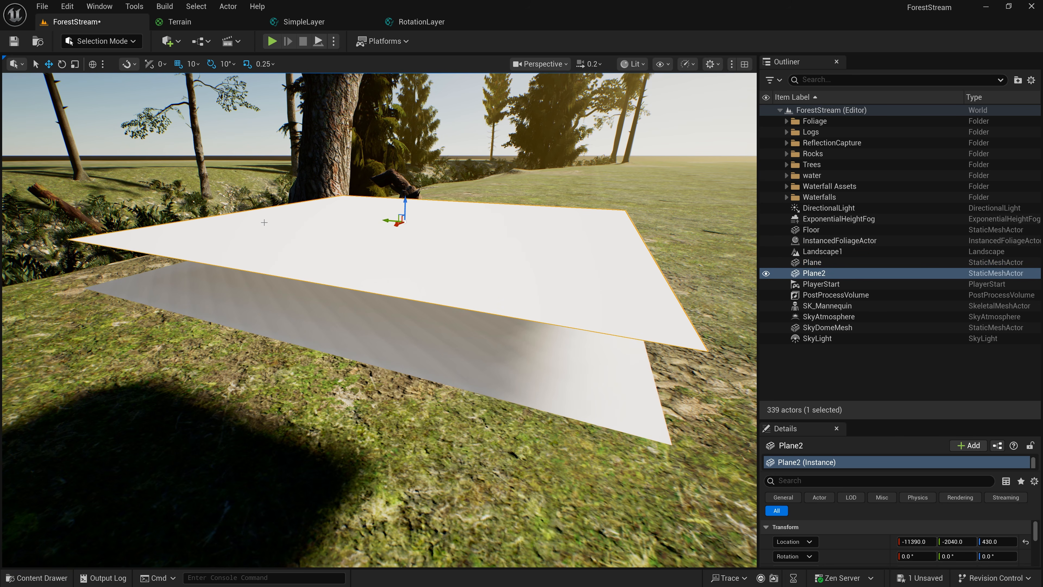
{"action": "key", "text": "e"}
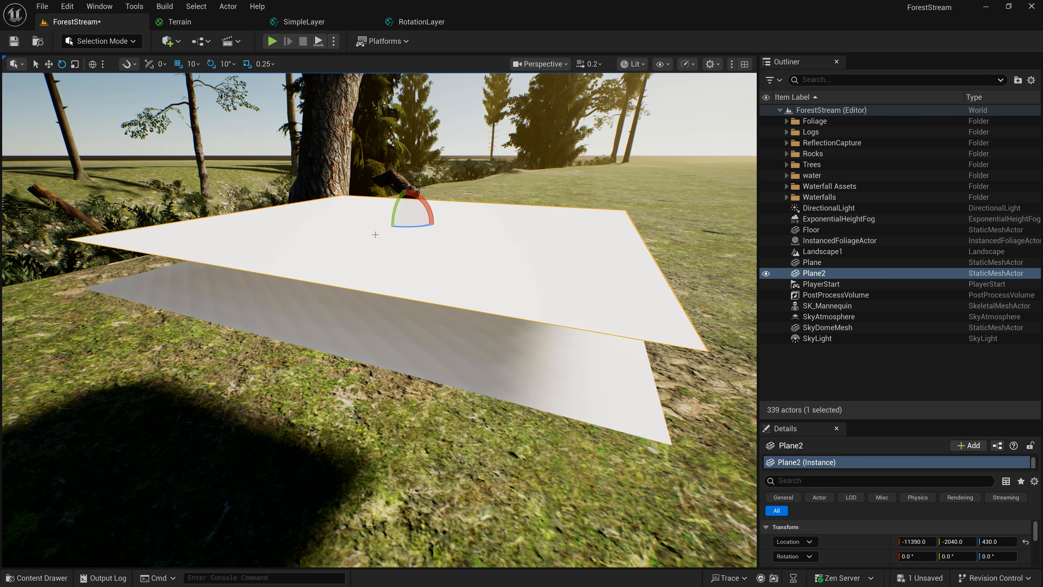
{"action": "left_click_drag", "start_coordinate": [408, 226], "coordinate": [438, 225]}
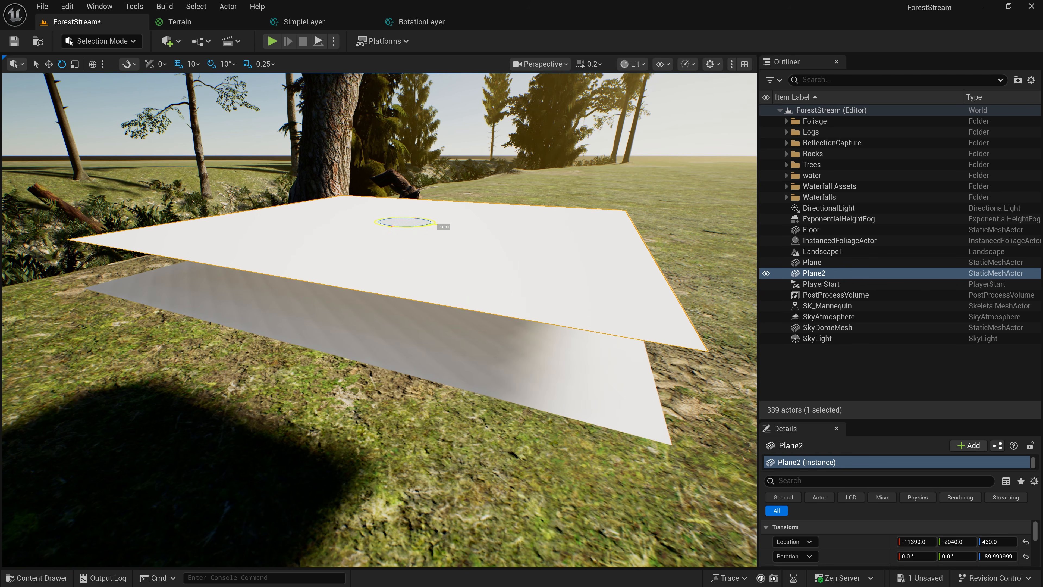
{"action": "left_click_drag", "start_coordinate": [438, 225], "coordinate": [438, 226]}
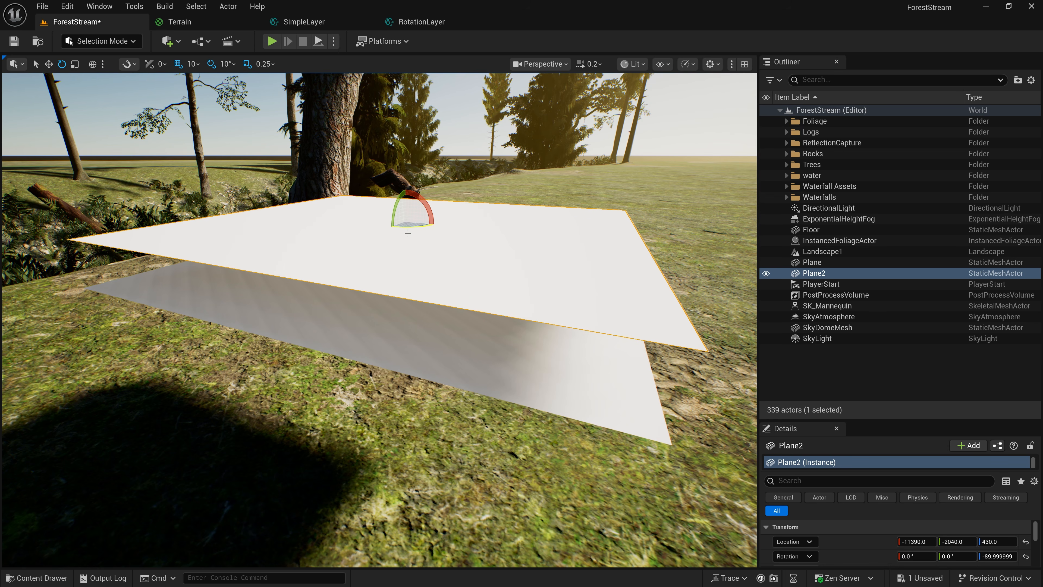
{"action": "left_click", "coordinate": [449, 341]}
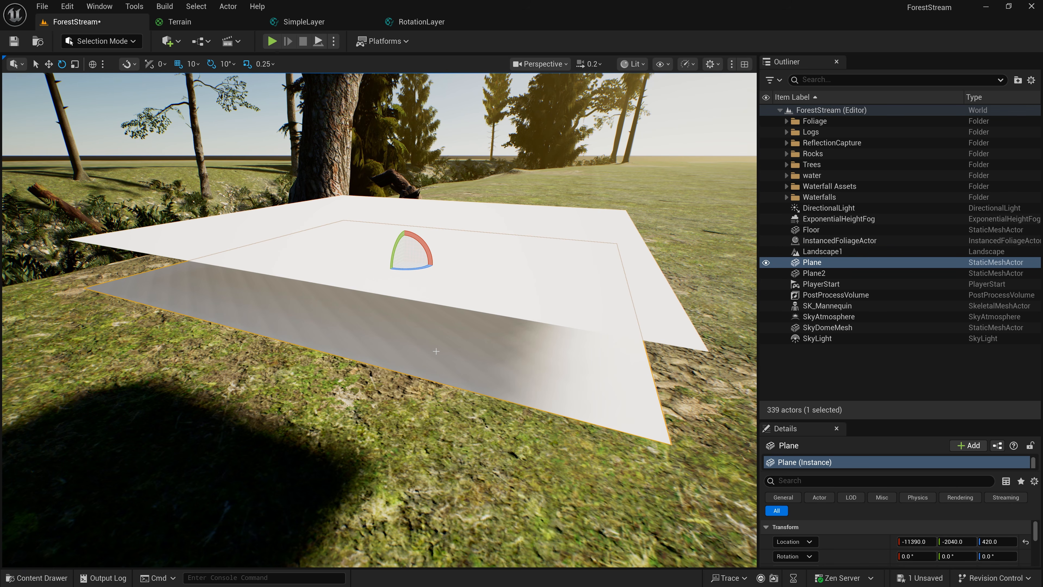
{"action": "left_click", "coordinate": [463, 218]}
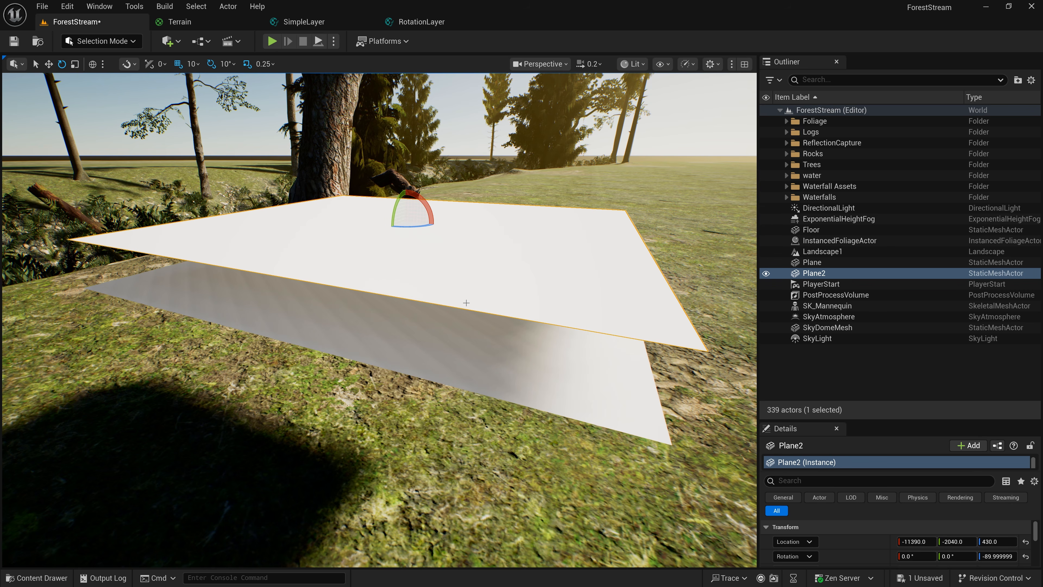
{"action": "mouse_move", "coordinate": [522, 296]}
{"action": "right_mouse_down"}
{"action": "mouse_move", "coordinate": [485, 288]}
{"action": "mouse_move", "coordinate": [524, 306]}
{"action": "right_mouse_up"}
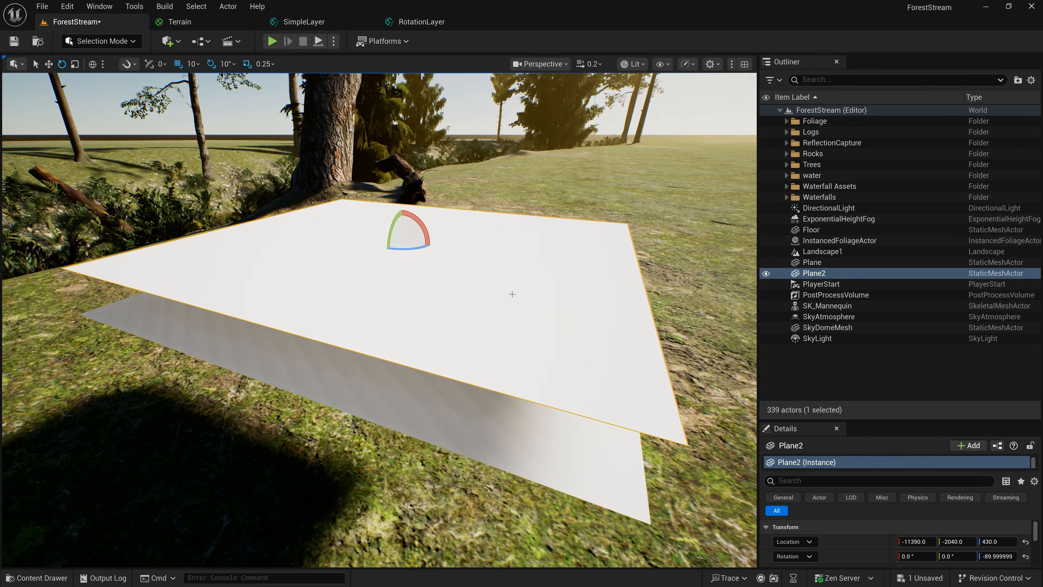
Return to the RotationLayer graph, enlarge the graph area, and move the nodes downstream of the Texture Samples away to make room
{"action": "left_click", "coordinate": [422, 22]}
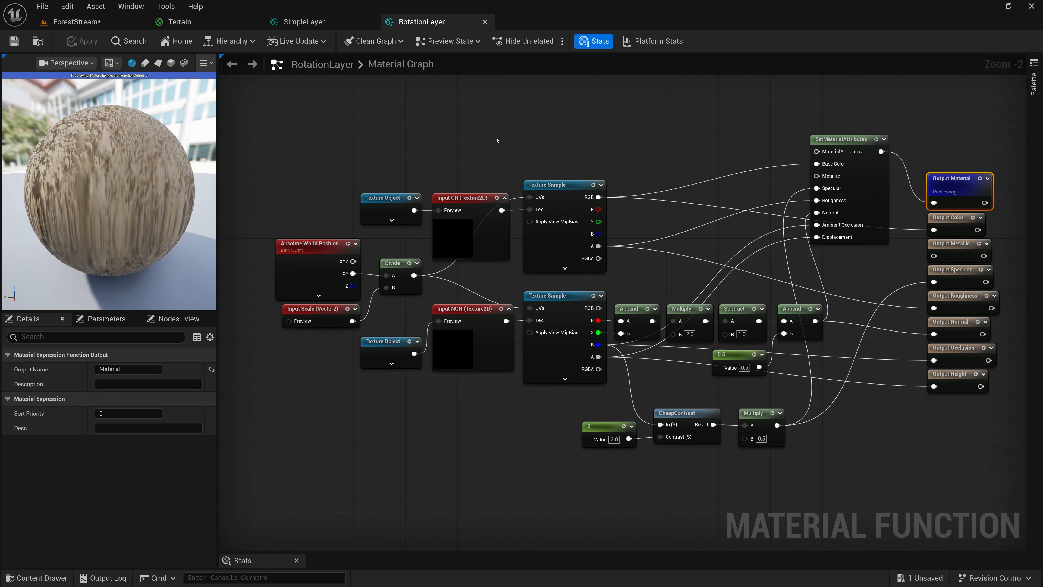
{"action": "left_click_drag", "start_coordinate": [220, 177], "coordinate": [3, 173]}
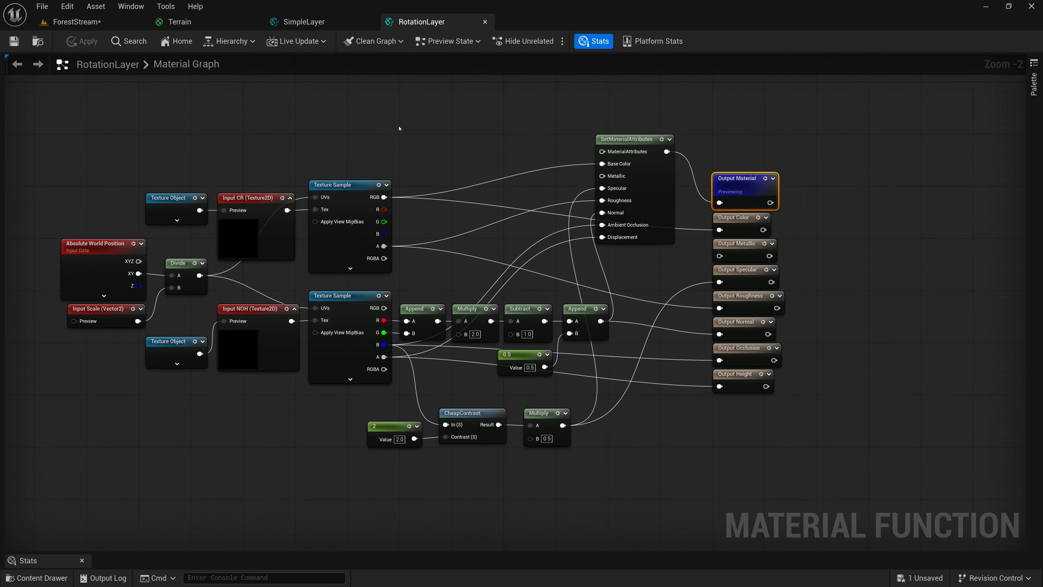
{"action": "left_click_drag", "start_coordinate": [347, 101], "coordinate": [604, 217]}
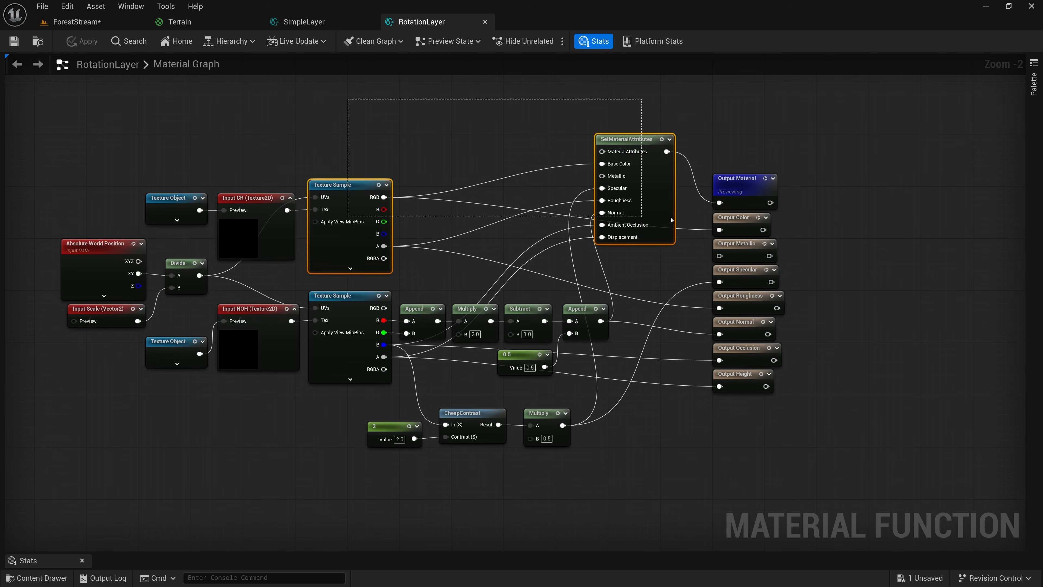
{"action": "left_click_drag", "start_coordinate": [406, 133], "coordinate": [875, 461]}
{"action": "left_click_drag", "start_coordinate": [411, 309], "coordinate": [795, 310]}
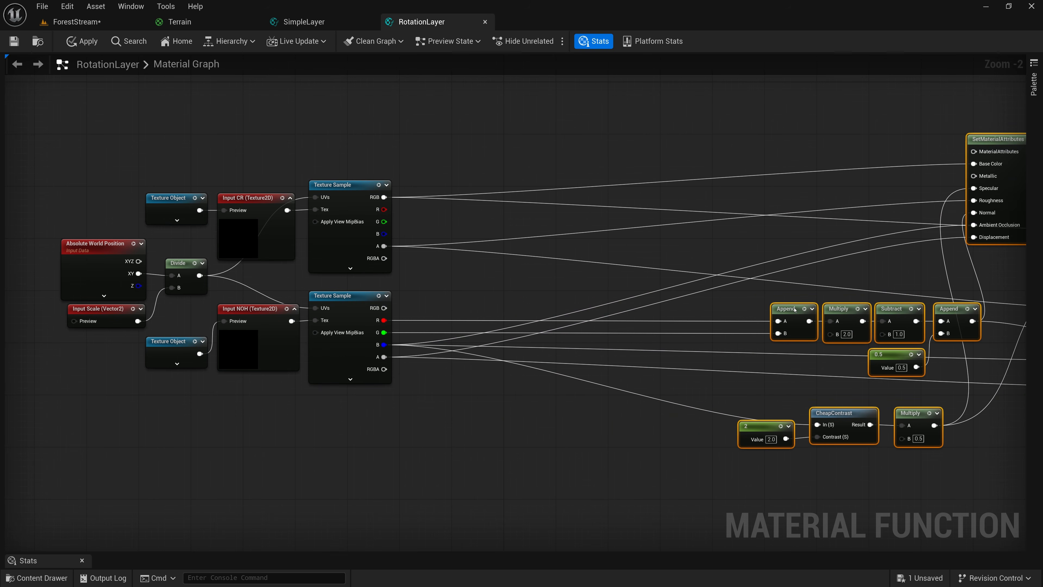
Move the upper Texture Sample up, place a duplicate below it, and connect Input CR to the duplicate's Tex input
{"action": "left_click", "coordinate": [332, 142]}
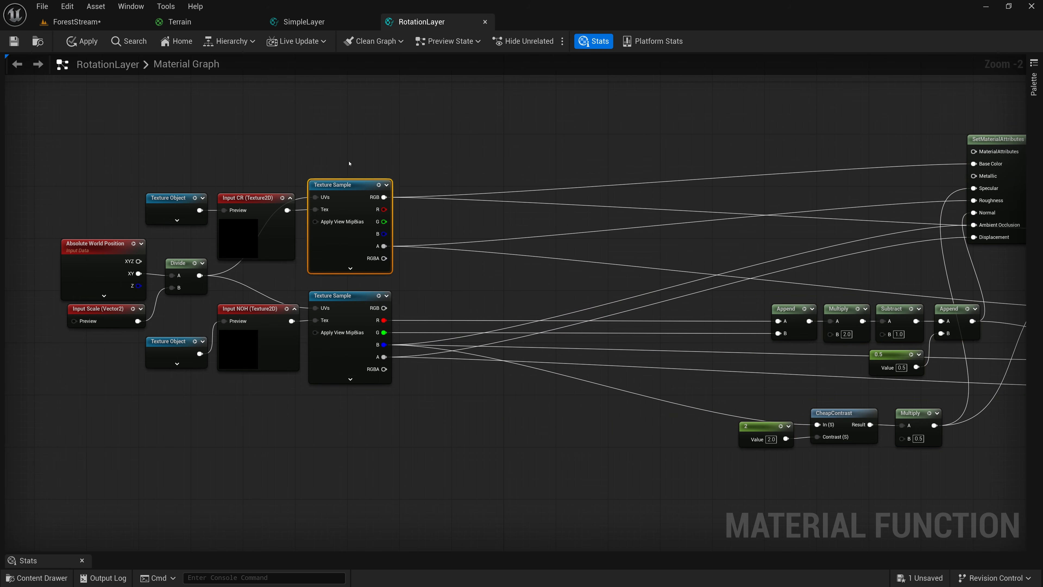
{"action": "left_click_drag", "start_coordinate": [343, 182], "coordinate": [371, 150]}
{"action": "key", "text": "ctrl+d"}
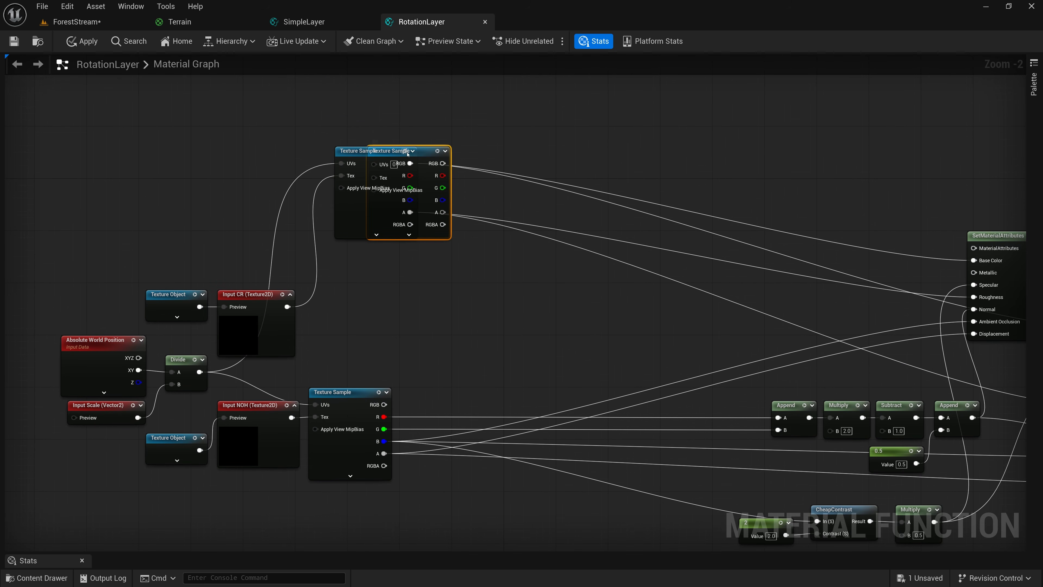
{"action": "left_click_drag", "start_coordinate": [425, 152], "coordinate": [443, 254]}
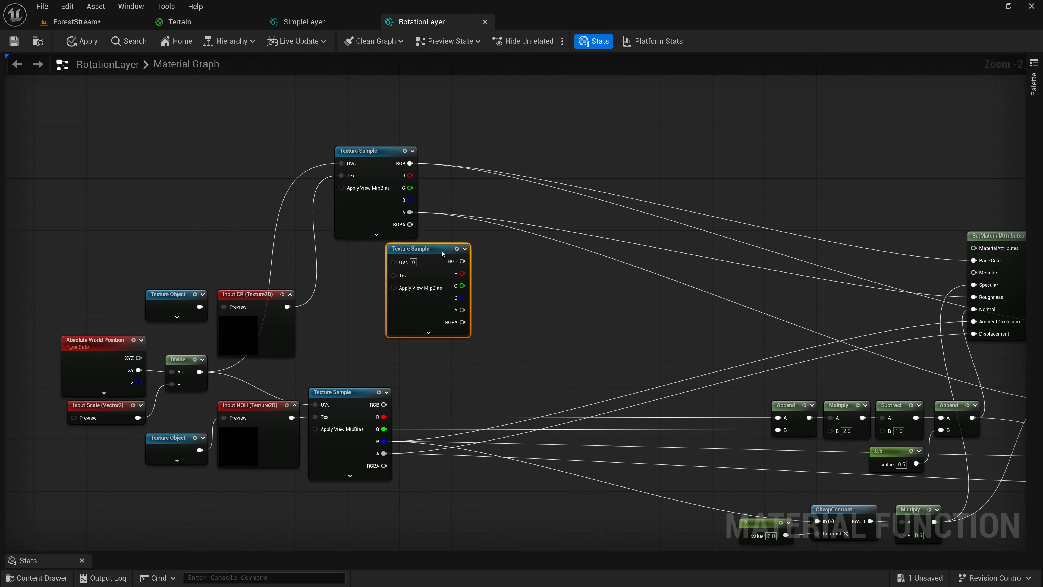
{"action": "left_click_drag", "start_coordinate": [287, 307], "coordinate": [395, 253]}
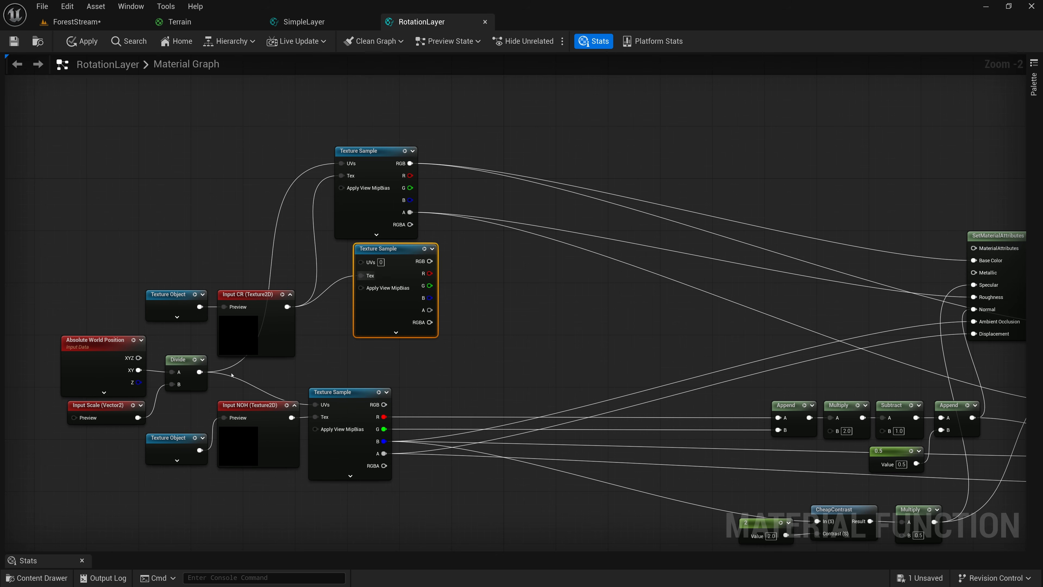
Add a Swizzle node fed by Divide into XY (V2), place it near Divide, and move the Input CR nodes up to clear space
{"action": "key", "text": "ctrl+v"}
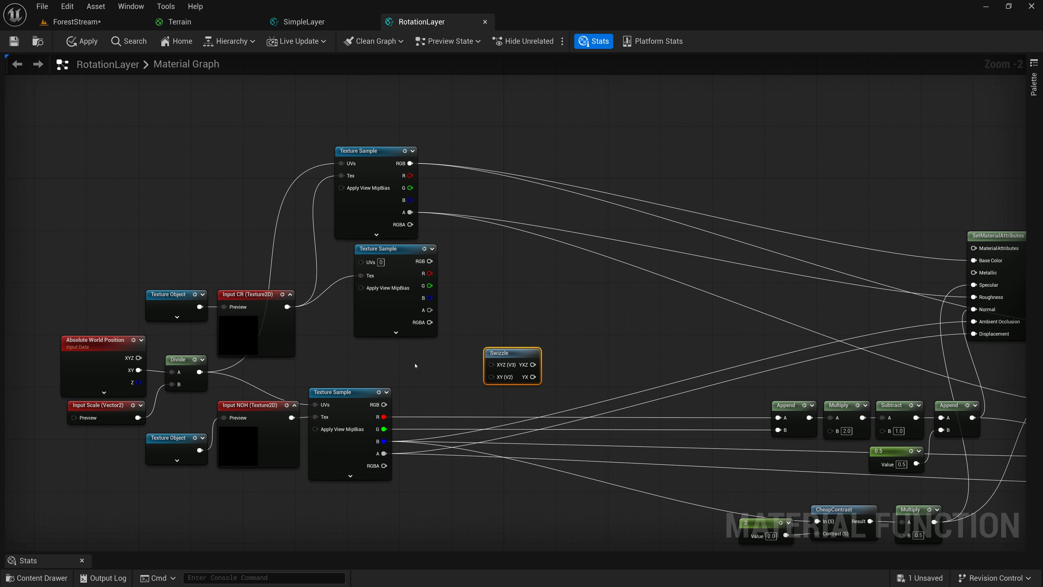
{"action": "left_click_drag", "start_coordinate": [200, 372], "coordinate": [488, 377]}
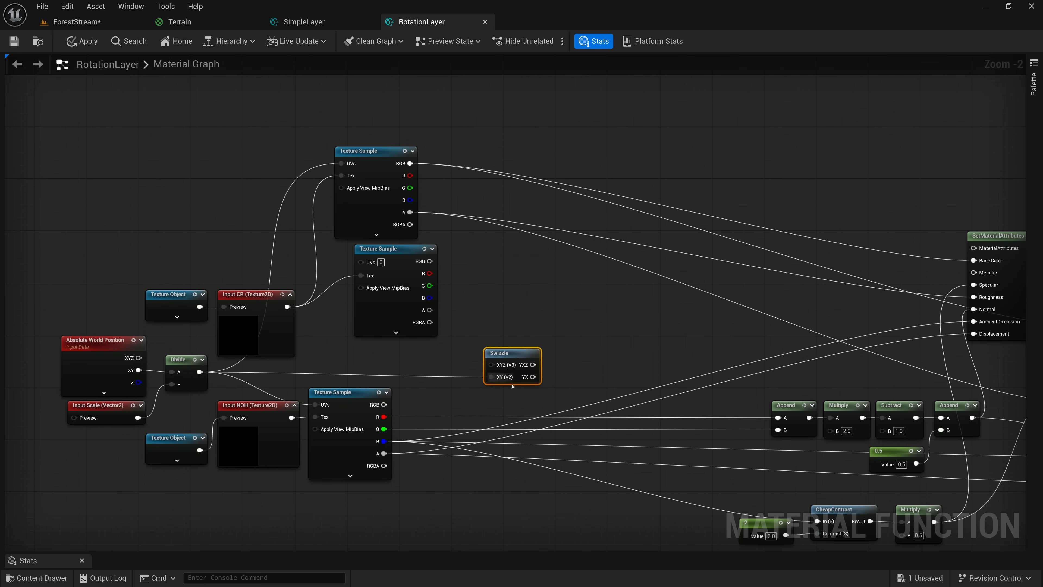
{"action": "scroll", "coordinate": [506, 394], "scroll_direction": "up", "scroll_amount": 2}
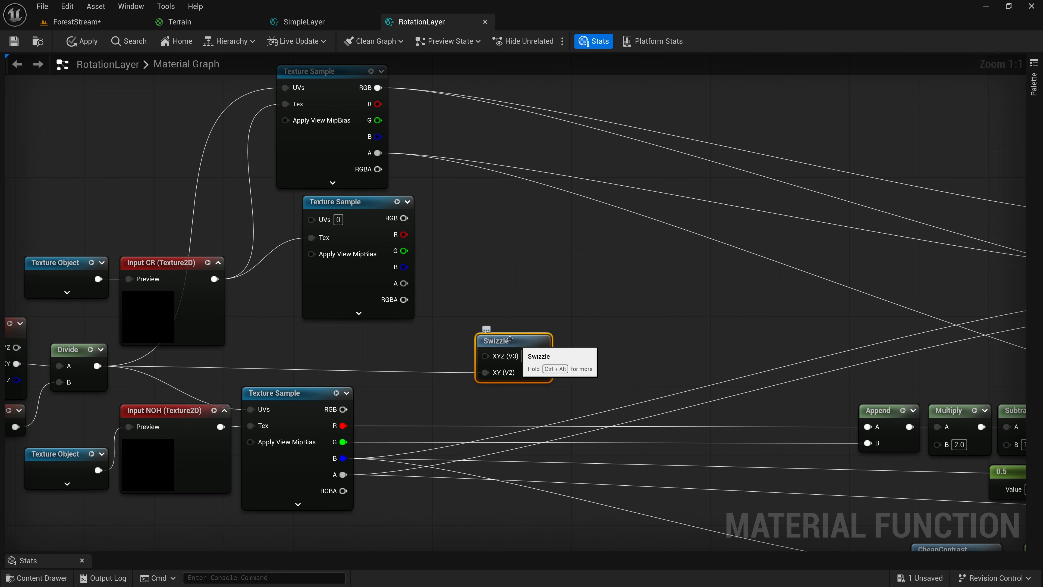
{"action": "left_click_drag", "start_coordinate": [515, 338], "coordinate": [241, 336]}
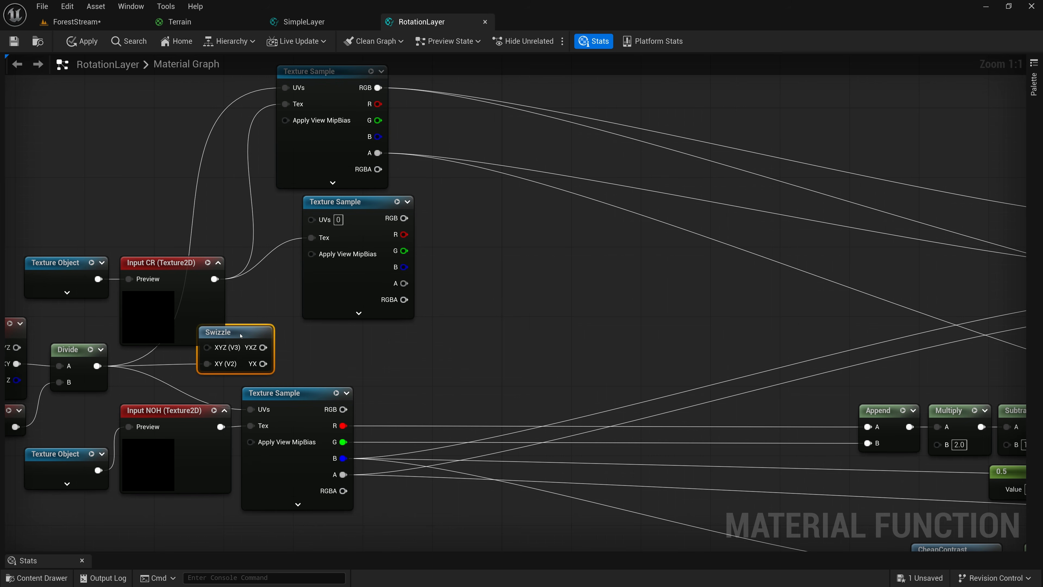
{"action": "left_click_drag", "start_coordinate": [79, 234], "coordinate": [149, 219]}
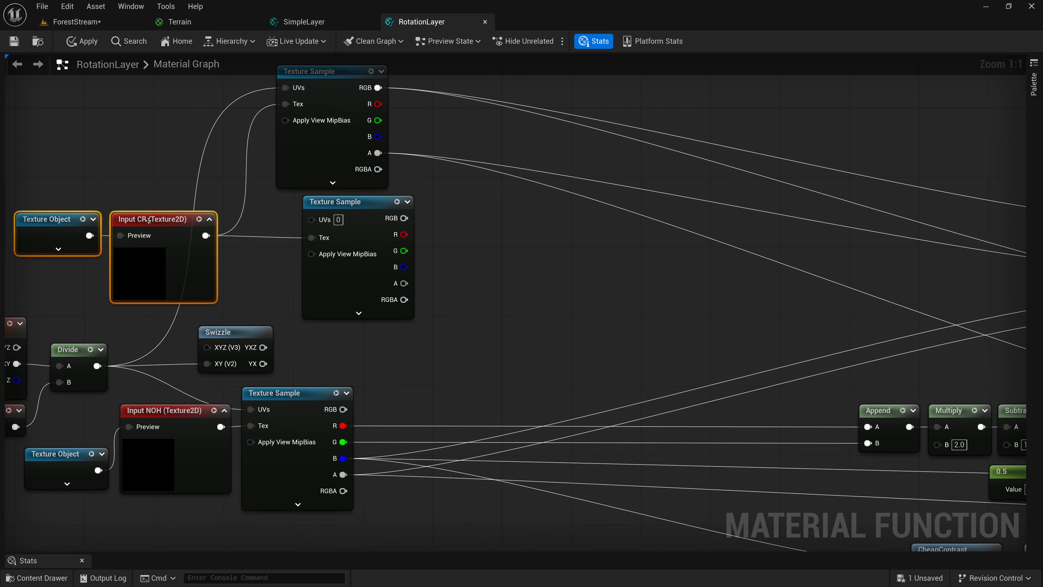
Connect the Swizzle node's YX output to the duplicated Texture Sample's UVs and align the duplicate under the original
{"action": "left_click_drag", "start_coordinate": [223, 329], "coordinate": [183, 331]}
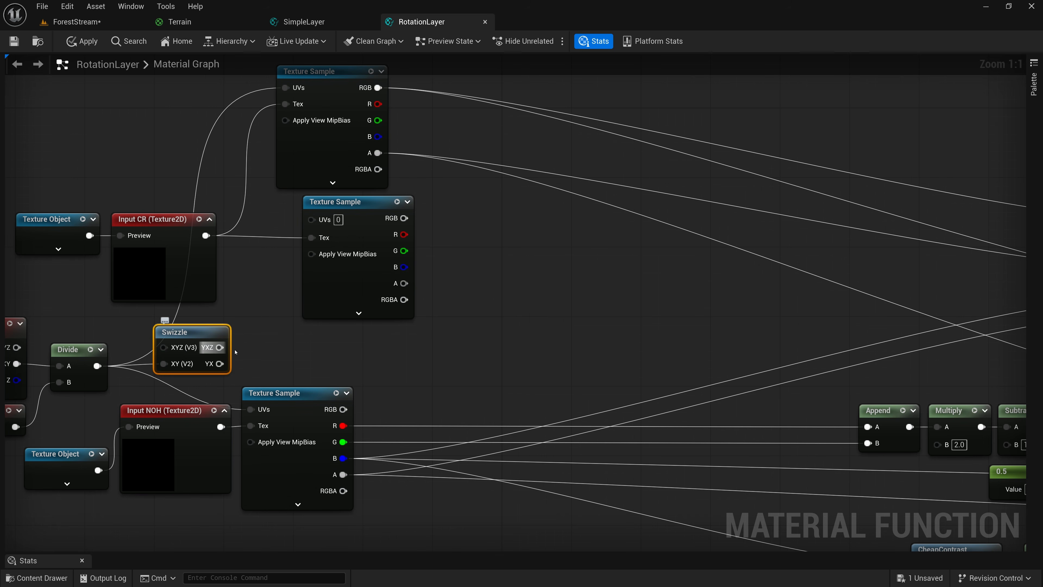
{"action": "left_click_drag", "start_coordinate": [253, 339], "coordinate": [311, 219]}
{"action": "left_click_drag", "start_coordinate": [369, 203], "coordinate": [343, 203]}
Add a Lerp node fed by the RGBA outputs of the two CR Texture Samples into A and B, aligned with the lower sample
{"action": "right_click_drag", "start_coordinate": [438, 213], "coordinate": [411, 309]}
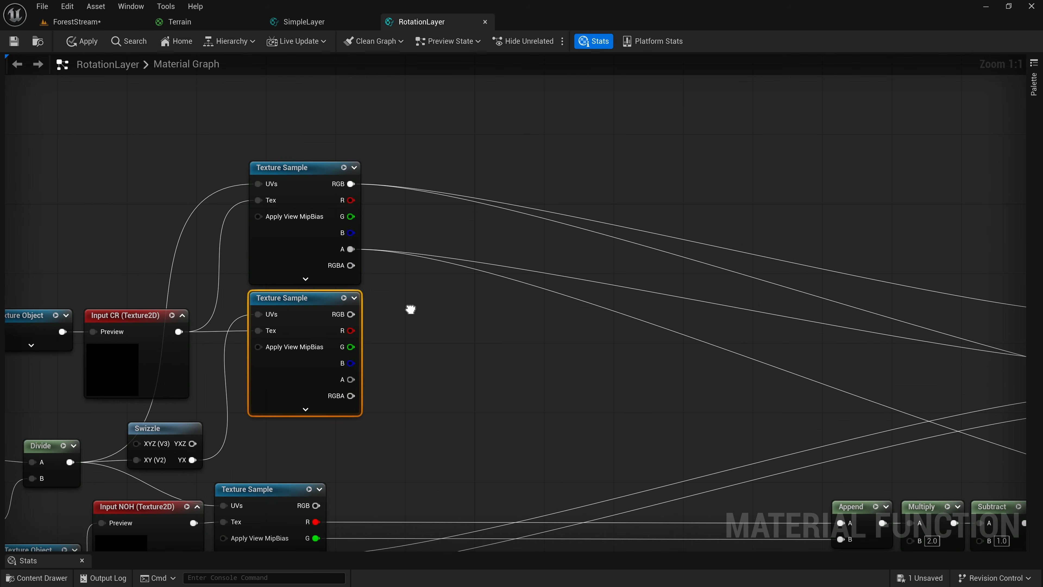
{"action": "right_click", "coordinate": [453, 316]}
{"action": "type", "text": "l"}
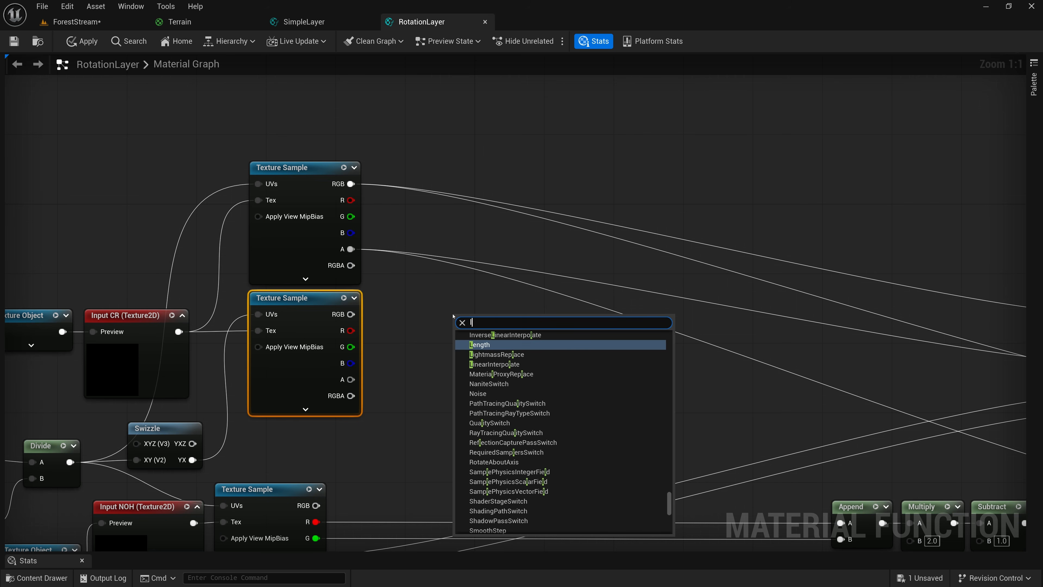
{"action": "type", "text": "erp"}
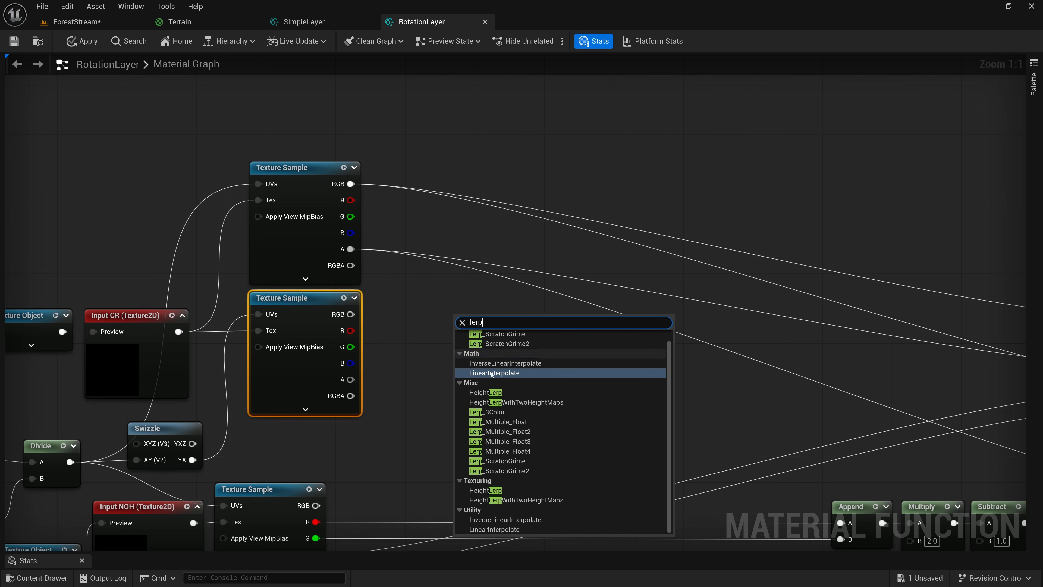
{"action": "left_click", "coordinate": [499, 373]}
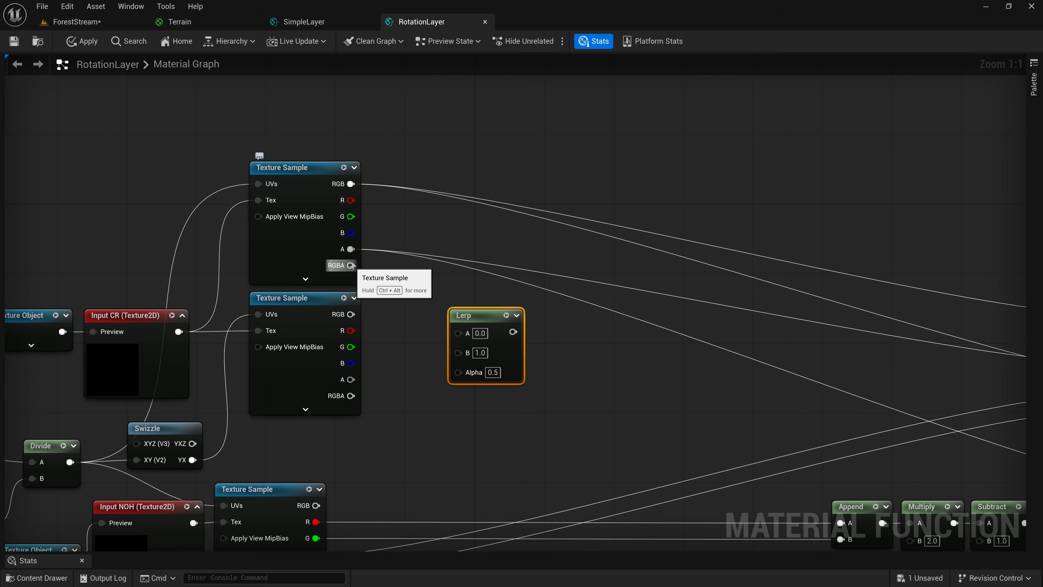
{"action": "left_click_drag", "start_coordinate": [350, 266], "coordinate": [459, 336]}
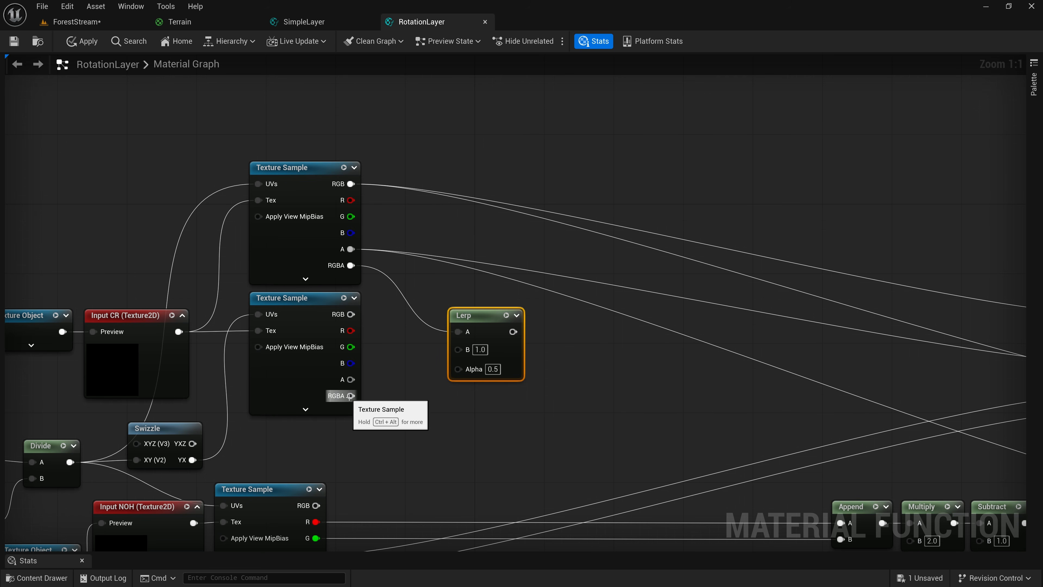
{"action": "left_click_drag", "start_coordinate": [374, 395], "coordinate": [472, 350]}
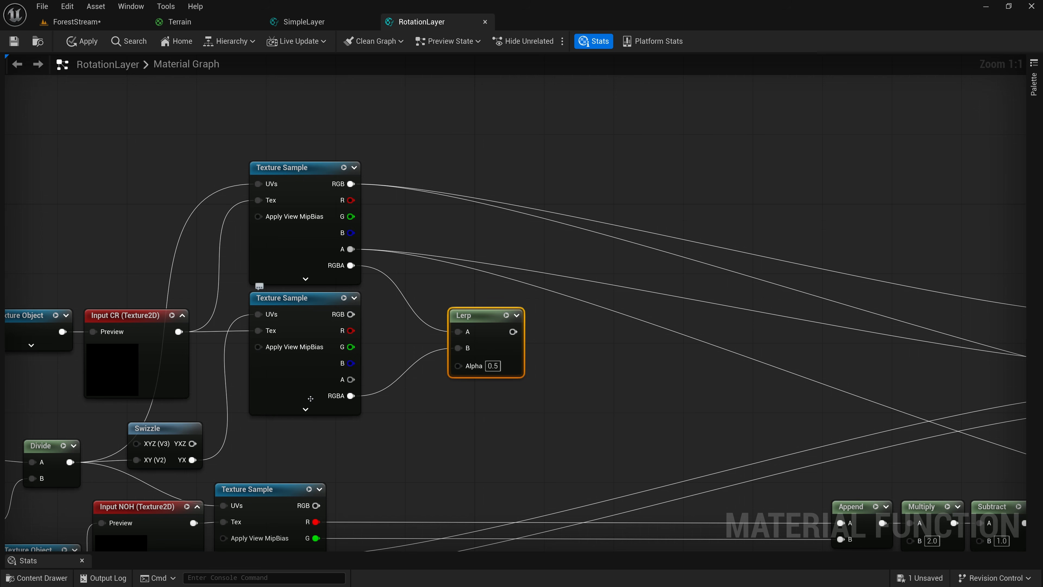
{"action": "left_click_drag", "start_coordinate": [491, 315], "coordinate": [491, 297]}
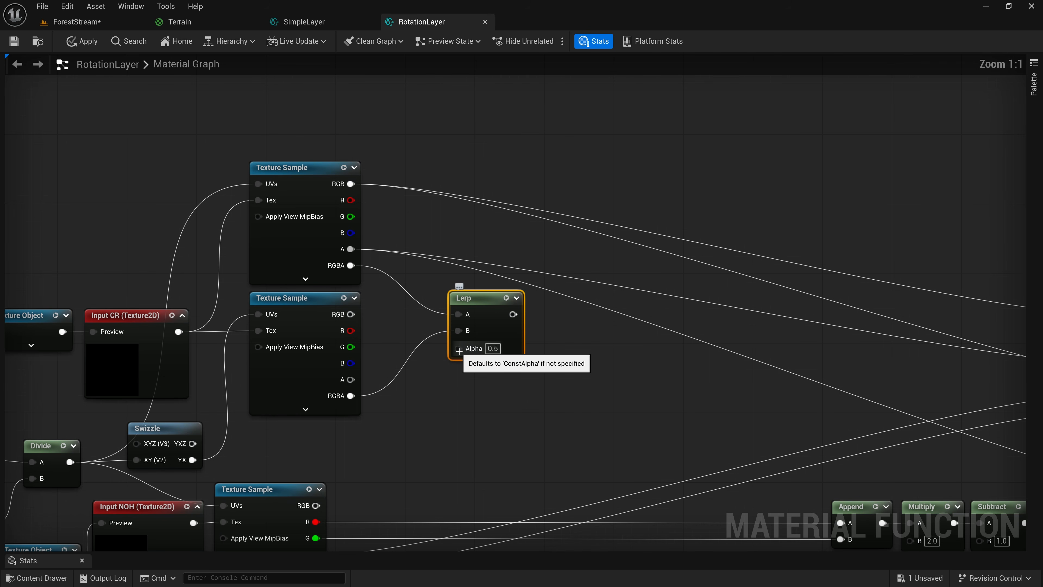
Align the NOH Texture Sample under the CR samples and place a duplicate of it directly below
{"action": "right_click_drag", "start_coordinate": [467, 376], "coordinate": [499, 170]}
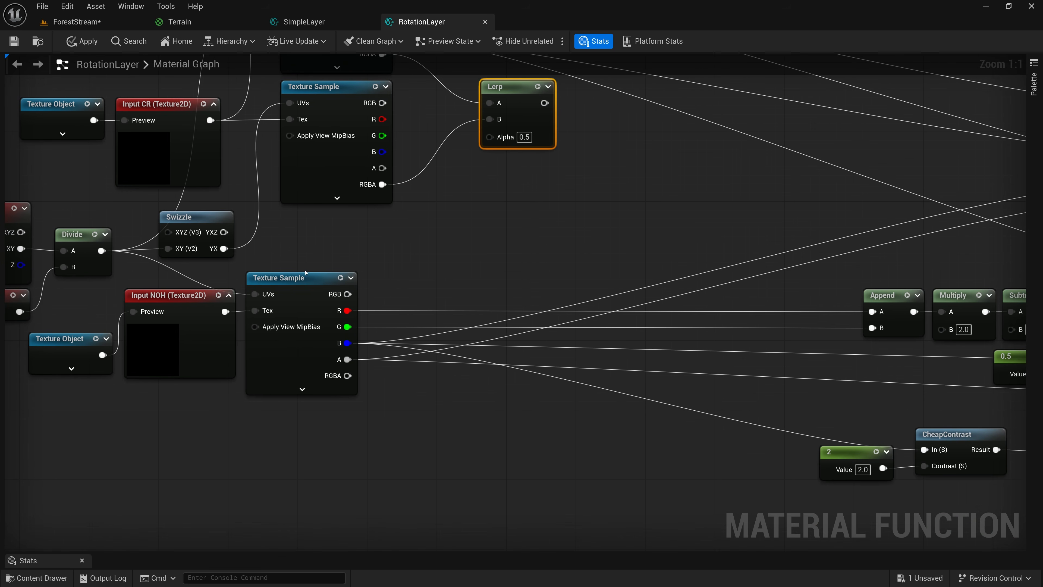
{"action": "left_click_drag", "start_coordinate": [306, 273], "coordinate": [340, 276]}
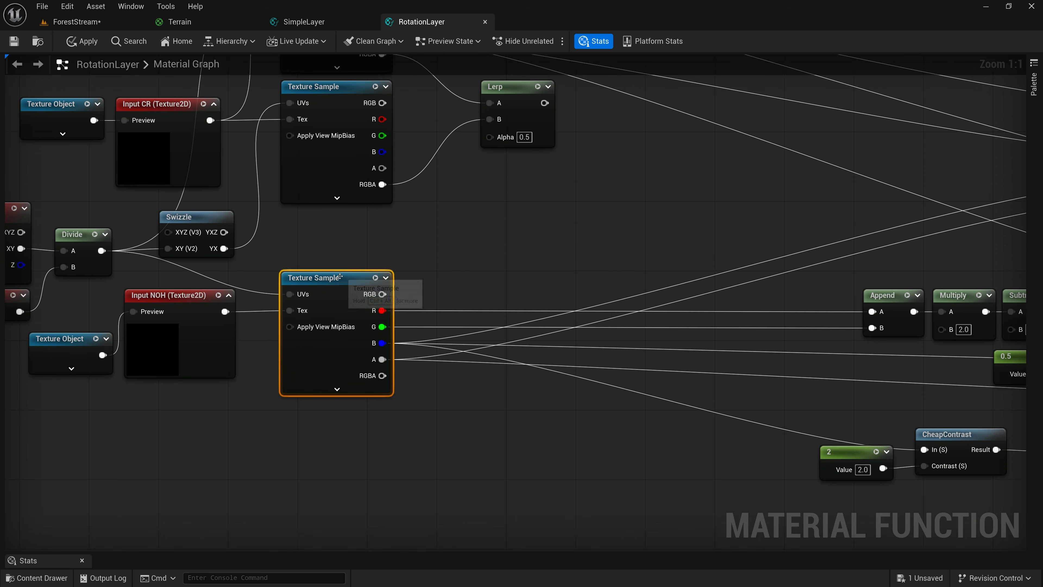
{"action": "right_click_drag", "start_coordinate": [343, 276], "coordinate": [350, 217]}
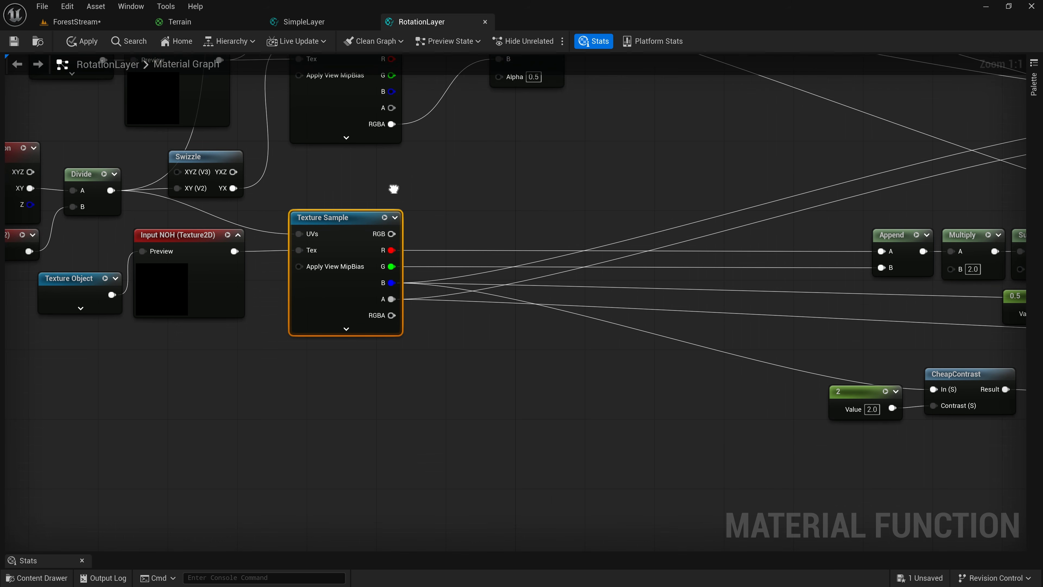
{"action": "key", "text": "ctrl+d"}
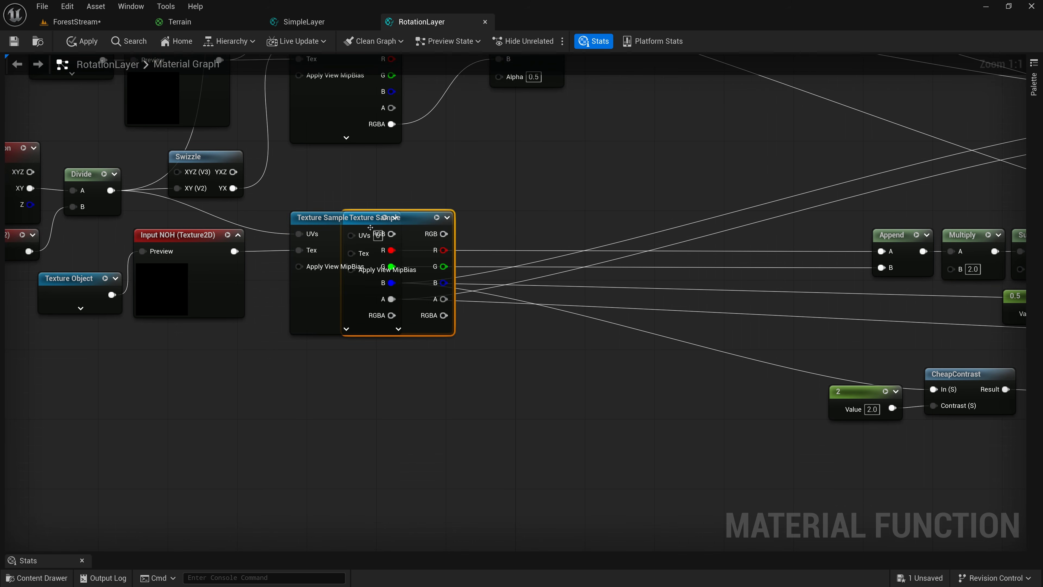
{"action": "left_click_drag", "start_coordinate": [394, 247], "coordinate": [354, 352]}
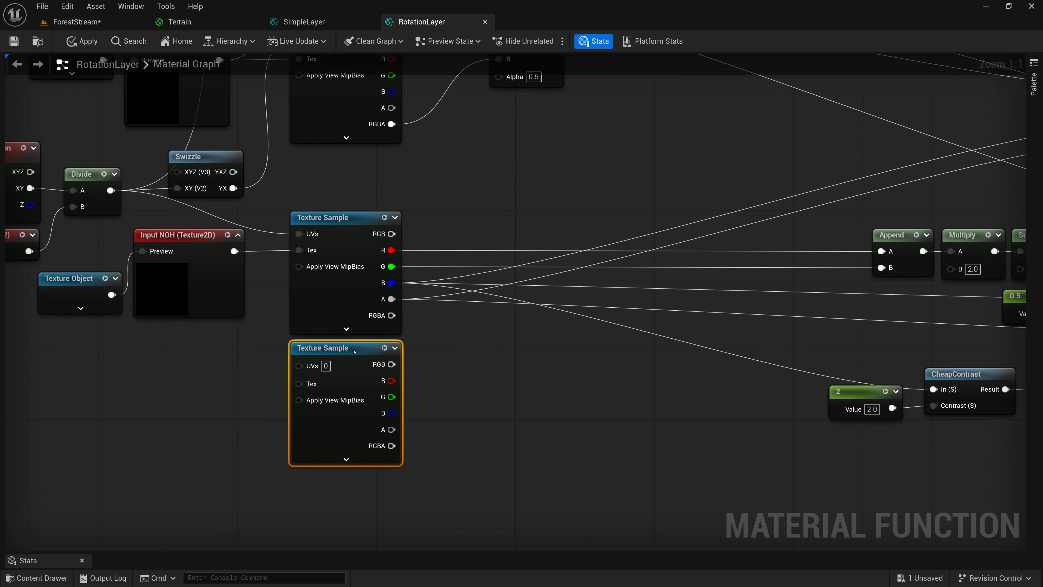
Connect Swizzle's YX output to the duplicated NOH sample's UVs and Input NOH to its Tex input
{"action": "right_click_drag", "start_coordinate": [297, 266], "coordinate": [357, 177]}
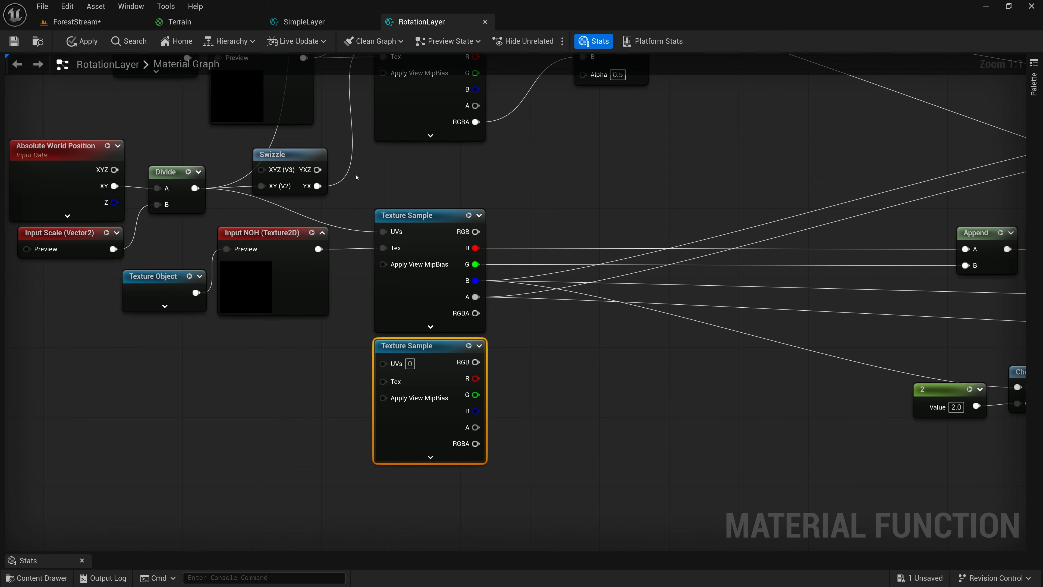
{"action": "left_click_drag", "start_coordinate": [326, 186], "coordinate": [380, 371]}
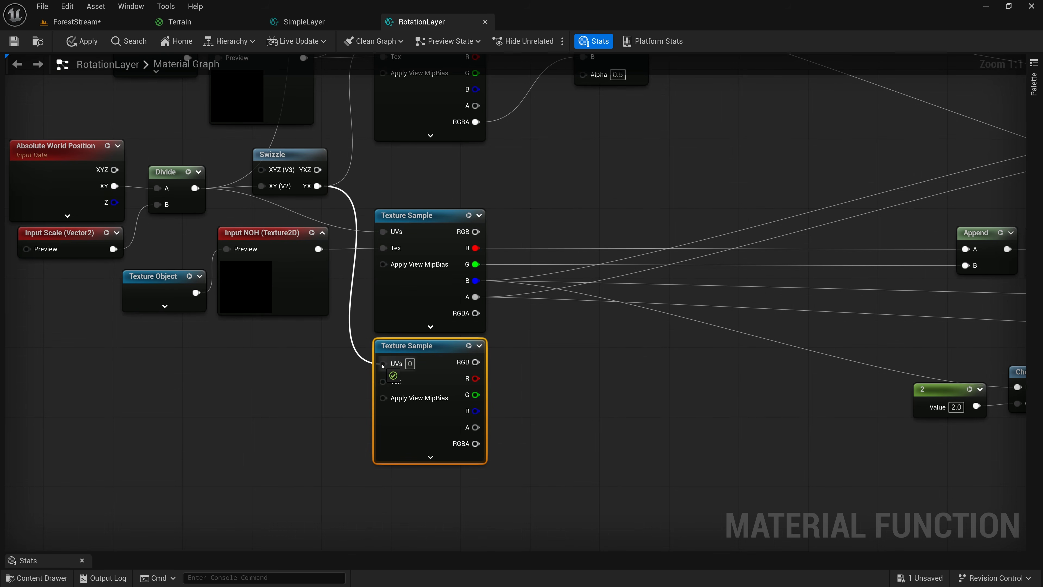
{"action": "left_click_drag", "start_coordinate": [385, 365], "coordinate": [383, 363]}
{"action": "left_click_drag", "start_coordinate": [319, 249], "coordinate": [382, 379]}
Add a second Lerp node and connect the RGBA outputs of the two NOH Texture Samples to its A and B
{"action": "right_click_drag", "start_coordinate": [557, 350], "coordinate": [488, 384]}
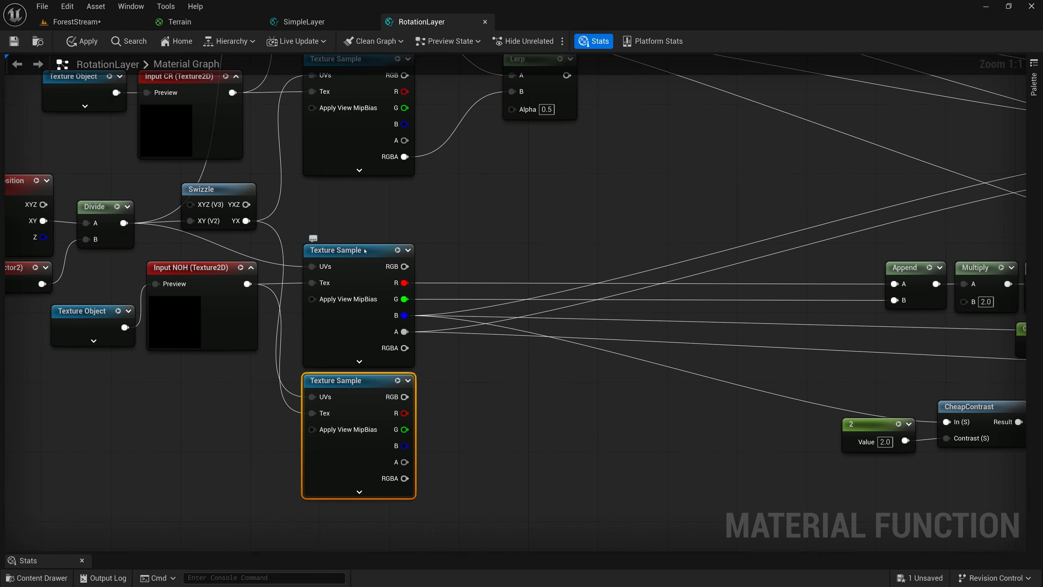
{"action": "left_click", "coordinate": [387, 253]}
{"action": "left_click", "coordinate": [364, 383]}
{"action": "right_click", "coordinate": [519, 217]}
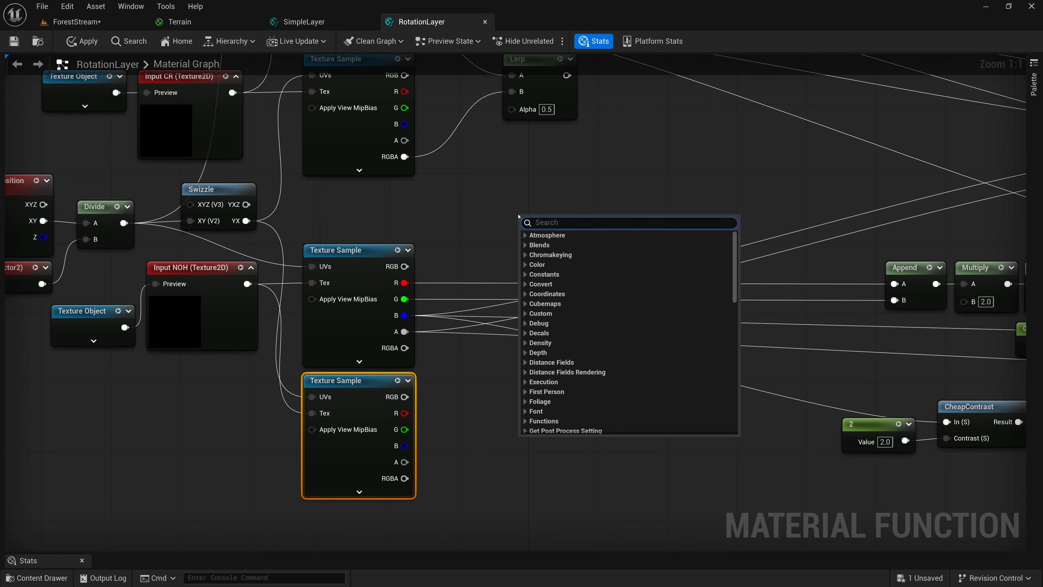
{"action": "type", "text": "lerp"}
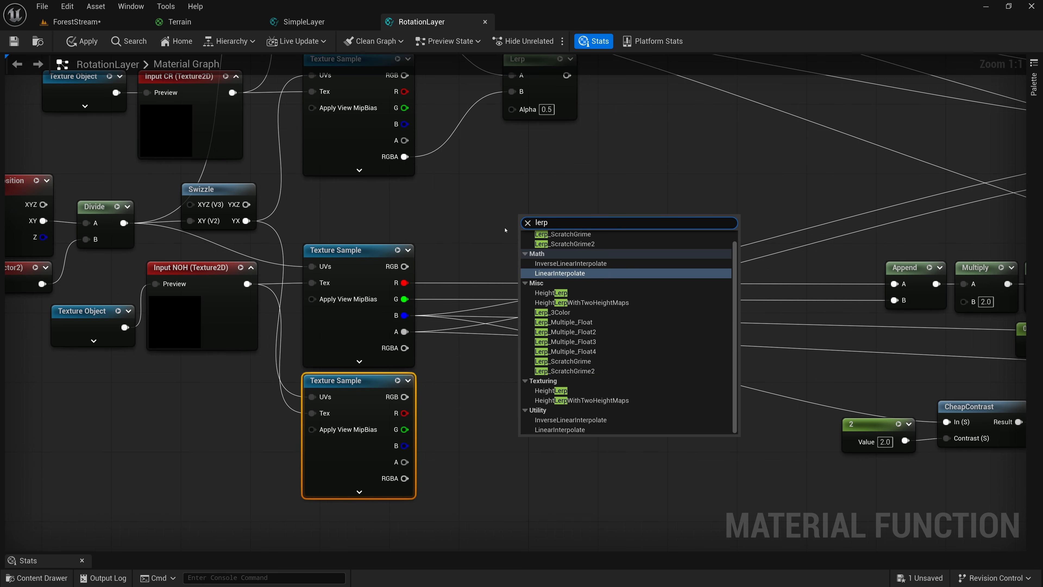
{"action": "key", "text": "Return"}
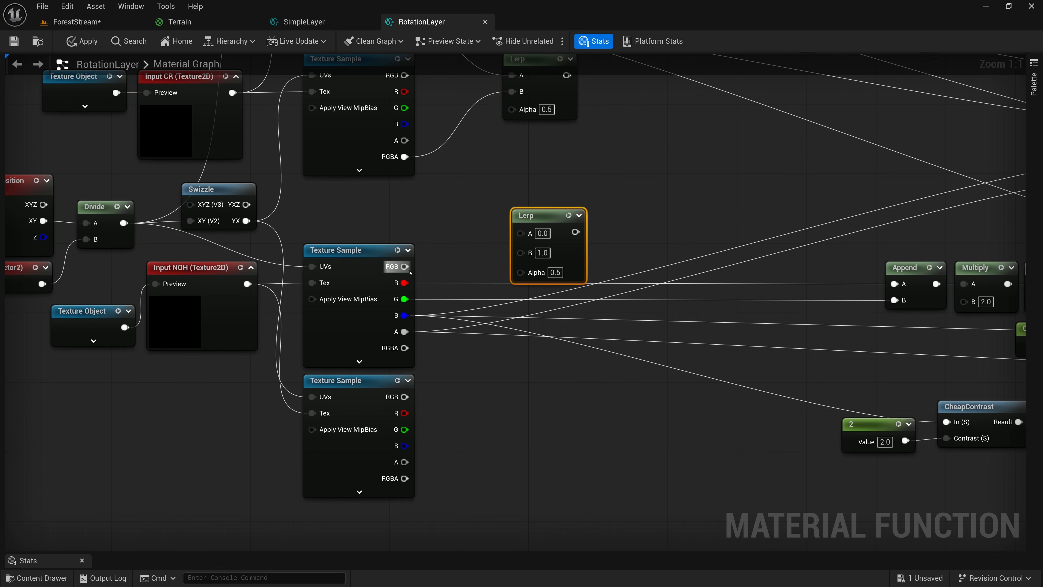
{"action": "left_click_drag", "start_coordinate": [405, 348], "coordinate": [520, 235]}
{"action": "left_click_drag", "start_coordinate": [404, 478], "coordinate": [519, 253]}
Connect the CR Lerp's output to Base Color on SetMaterialAttributes and to Output Color
{"action": "right_click_drag", "start_coordinate": [612, 135], "coordinate": [508, 359]}
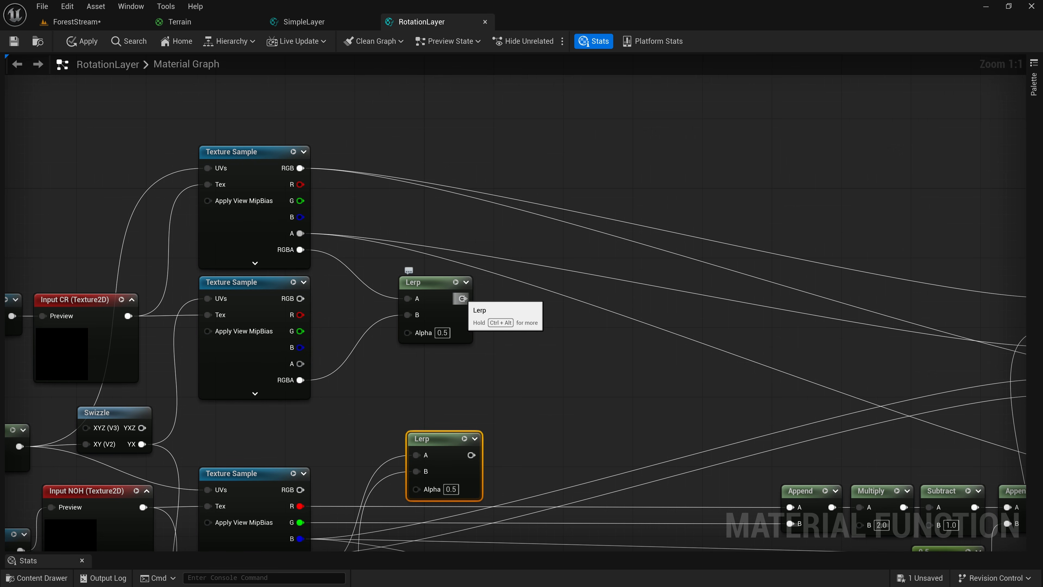
{"action": "right_click_drag", "start_coordinate": [541, 329], "coordinate": [294, 289]}
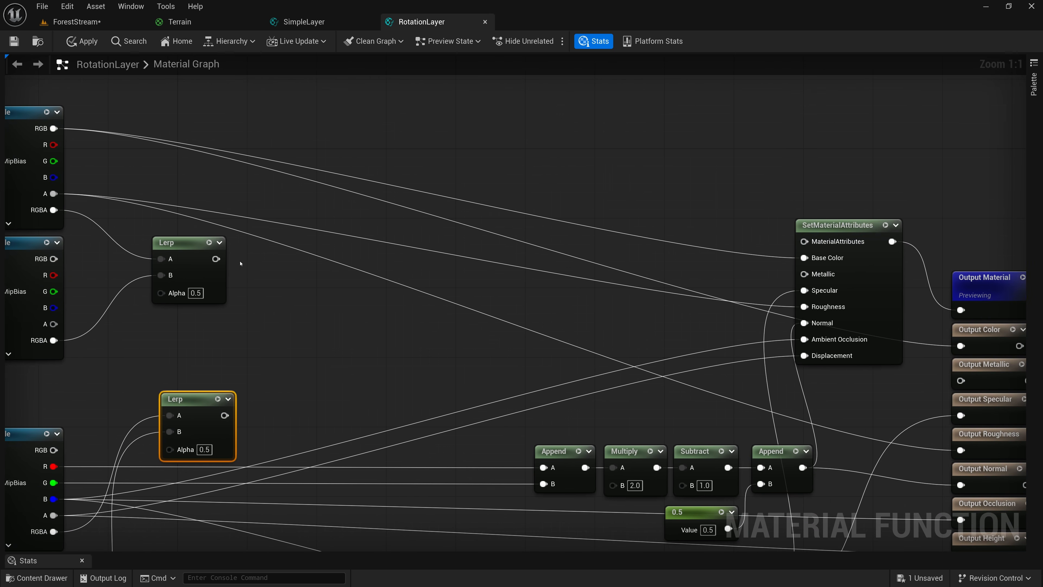
{"action": "left_click_drag", "start_coordinate": [215, 258], "coordinate": [803, 258]}
{"action": "left_click_drag", "start_coordinate": [215, 258], "coordinate": [961, 345]}
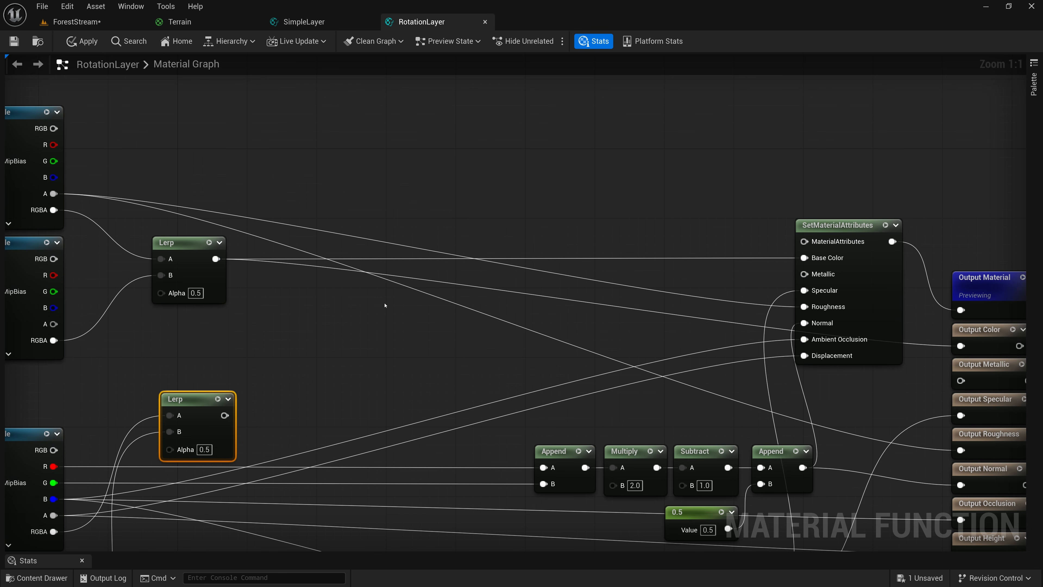
Add a ComponentMask node with only the A channel enabled and feed it from the CR Lerp's output
{"action": "right_click_drag", "start_coordinate": [287, 303], "coordinate": [386, 282]}
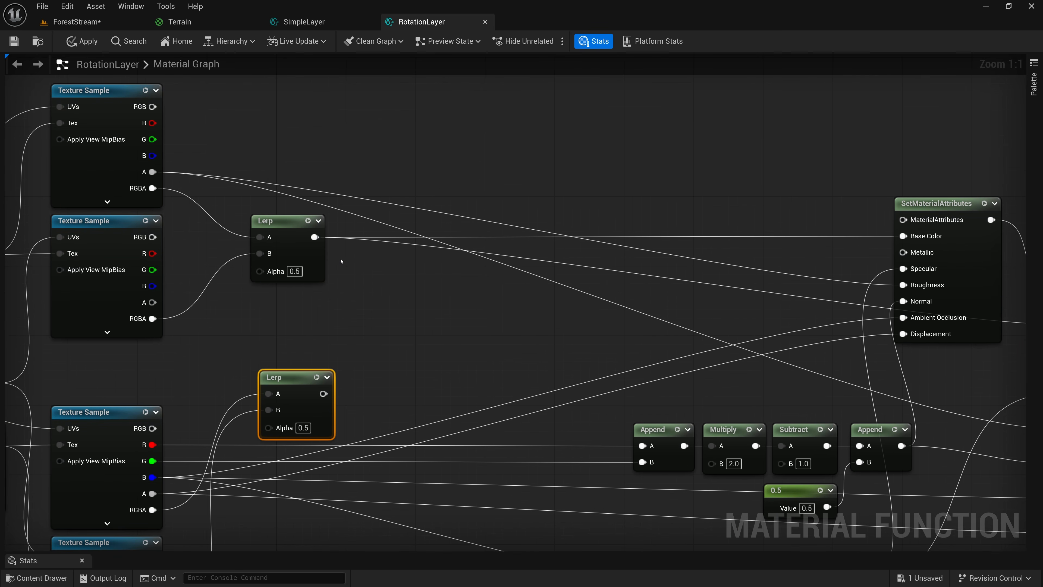
{"action": "right_click", "coordinate": [374, 304]}
{"action": "type", "text": "comp"}
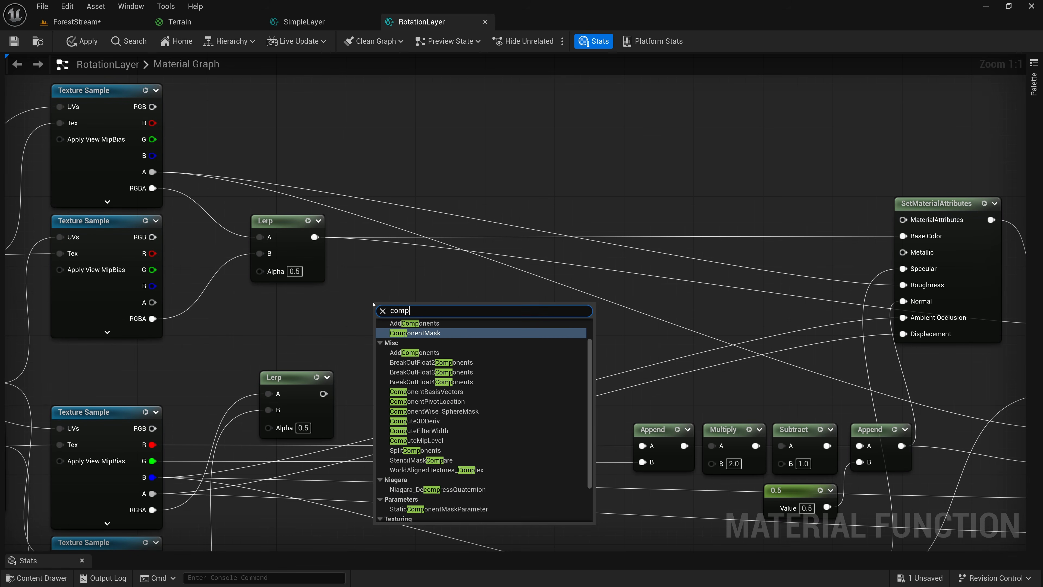
{"action": "left_click", "coordinate": [426, 334]}
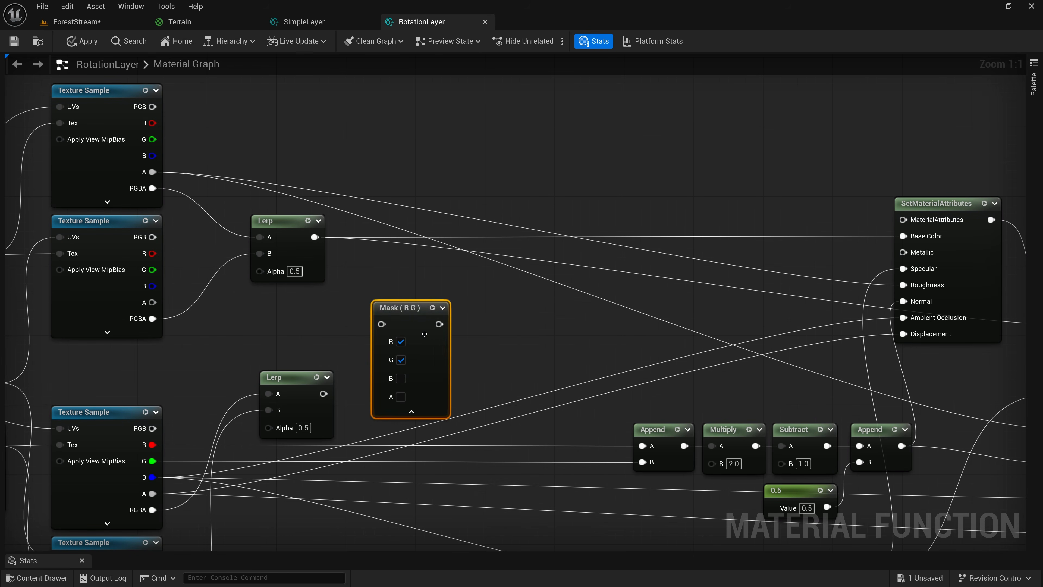
{"action": "left_click_drag", "start_coordinate": [411, 306], "coordinate": [427, 283]}
{"action": "left_click", "coordinate": [418, 371]}
{"action": "left_click", "coordinate": [418, 334]}
{"action": "left_click", "coordinate": [418, 315]}
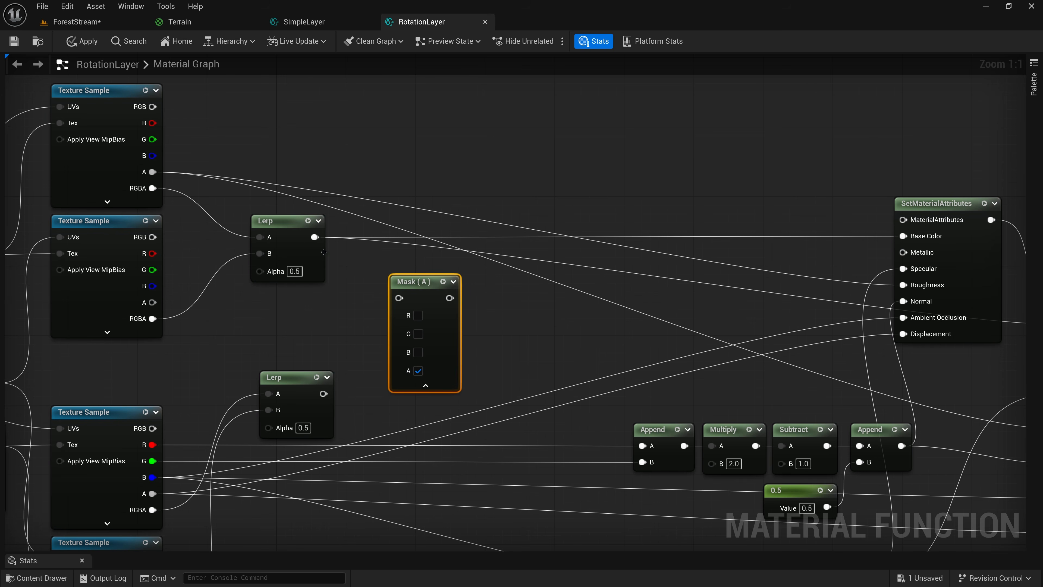
{"action": "left_click_drag", "start_coordinate": [315, 238], "coordinate": [399, 298]}
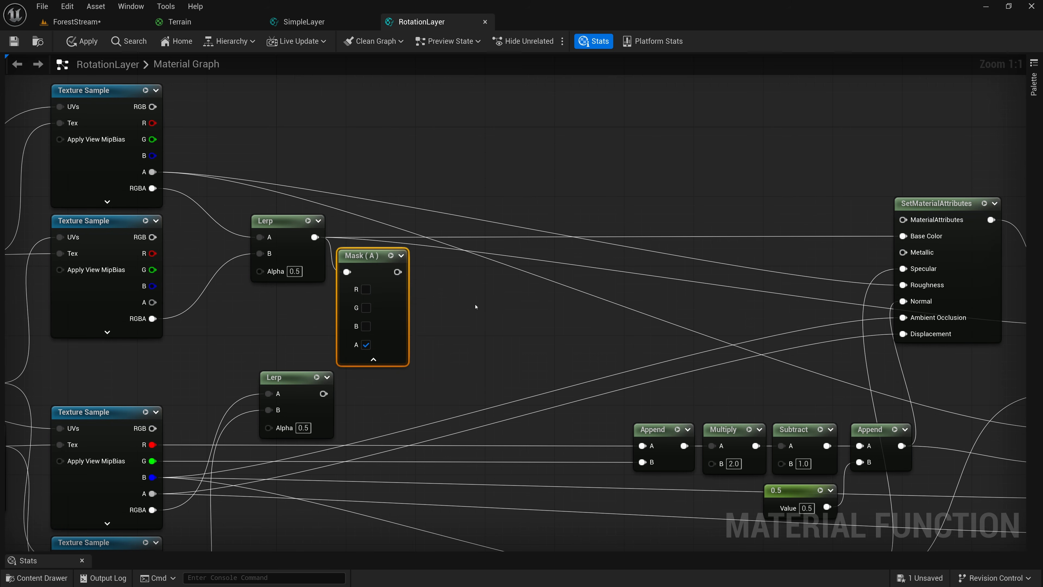
Connect the alpha mask's output to Roughness on SetMaterialAttributes and to Output Roughness, and collapse the mask node
{"action": "right_click_drag", "start_coordinate": [476, 306], "coordinate": [315, 280]}
{"action": "left_click_drag", "start_coordinate": [216, 243], "coordinate": [724, 258]}
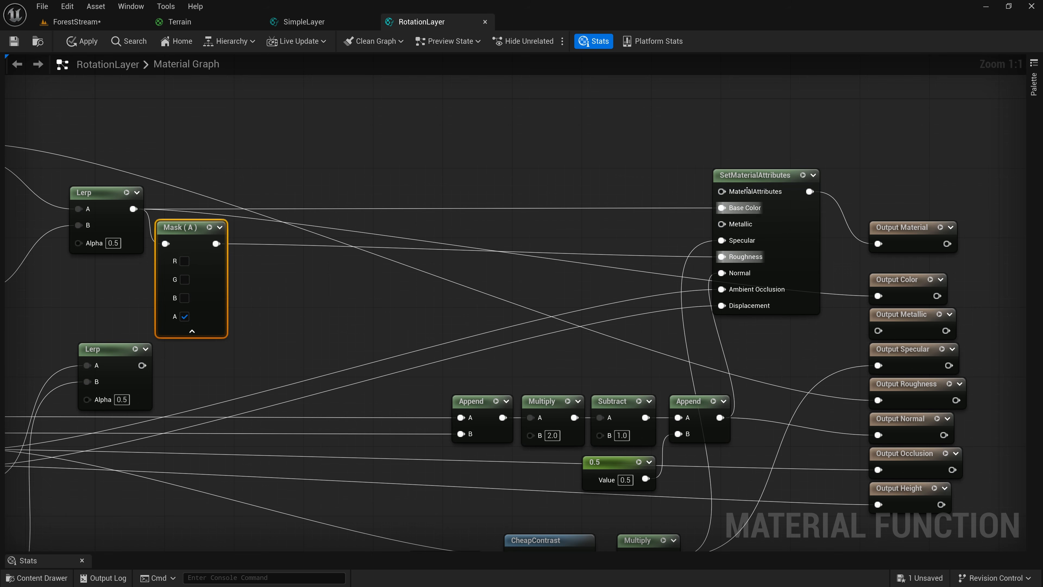
{"action": "left_click_drag", "start_coordinate": [217, 244], "coordinate": [840, 401]}
{"action": "right_click_drag", "start_coordinate": [277, 181], "coordinate": [673, 231]}
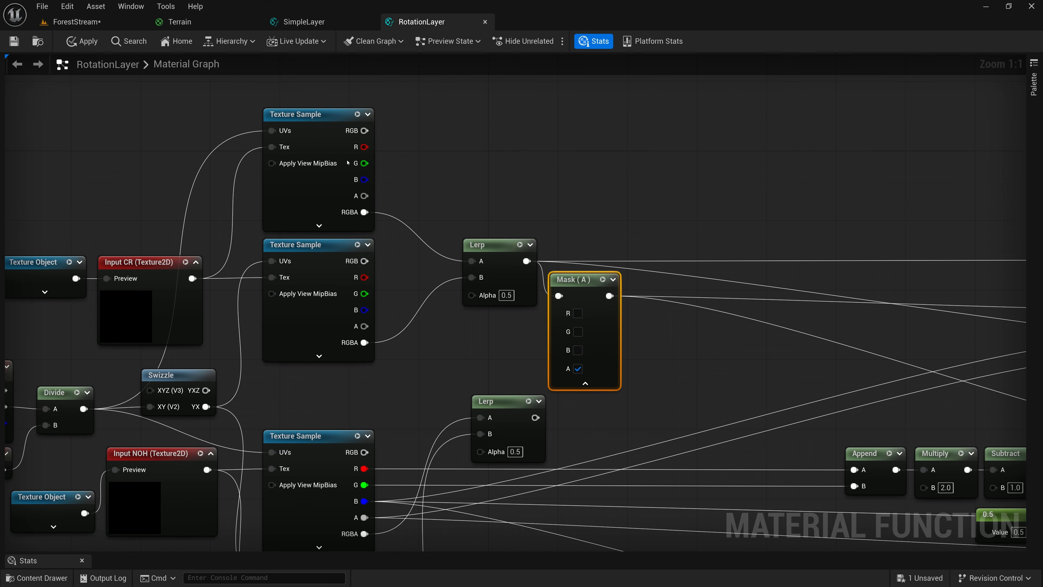
{"action": "left_click", "coordinate": [586, 383]}
Move the NOH Lerp beside the duplicated NOH sample and add a SplitComponents node fed by its output
{"action": "right_click_drag", "start_coordinate": [605, 363], "coordinate": [582, 147]}
{"action": "left_click_drag", "start_coordinate": [472, 187], "coordinate": [435, 358]}
{"action": "right_click_drag", "start_coordinate": [561, 356], "coordinate": [413, 366]}
{"action": "left_click_drag", "start_coordinate": [321, 373], "coordinate": [381, 379]}
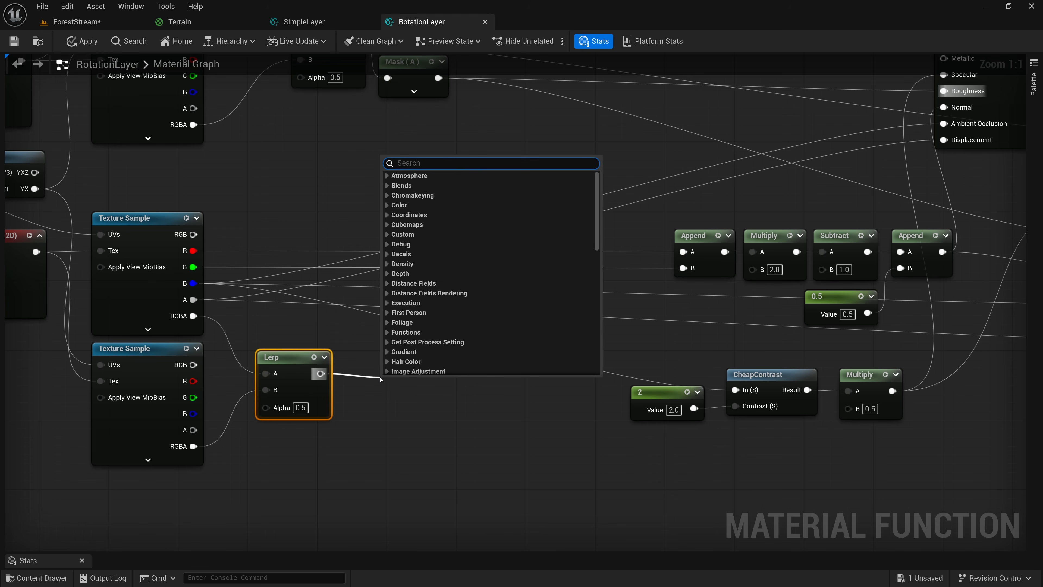
{"action": "type", "text": "split"}
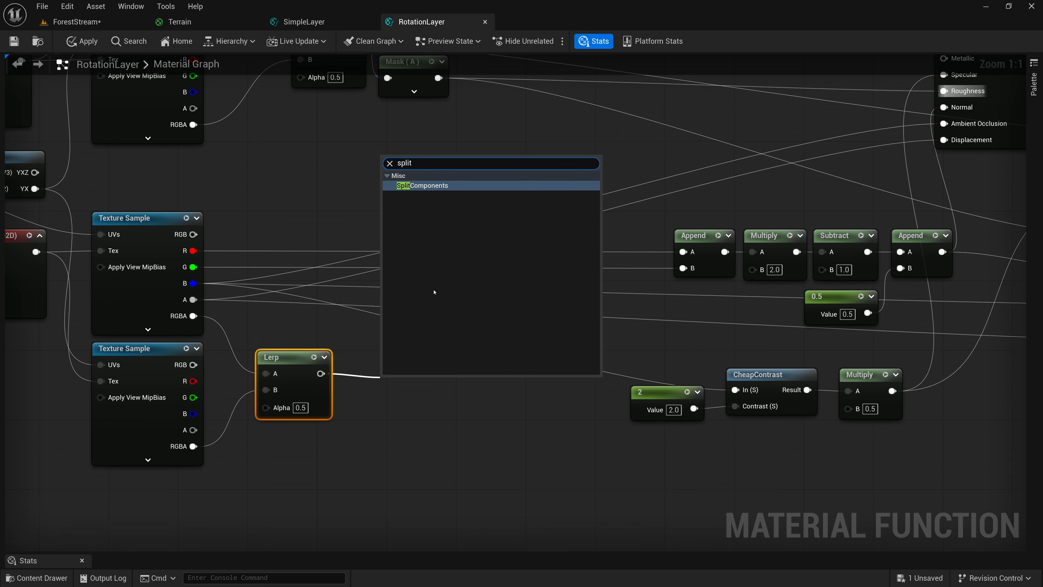
{"action": "key", "text": "Return"}
{"action": "left_click_drag", "start_coordinate": [404, 385], "coordinate": [367, 359]}
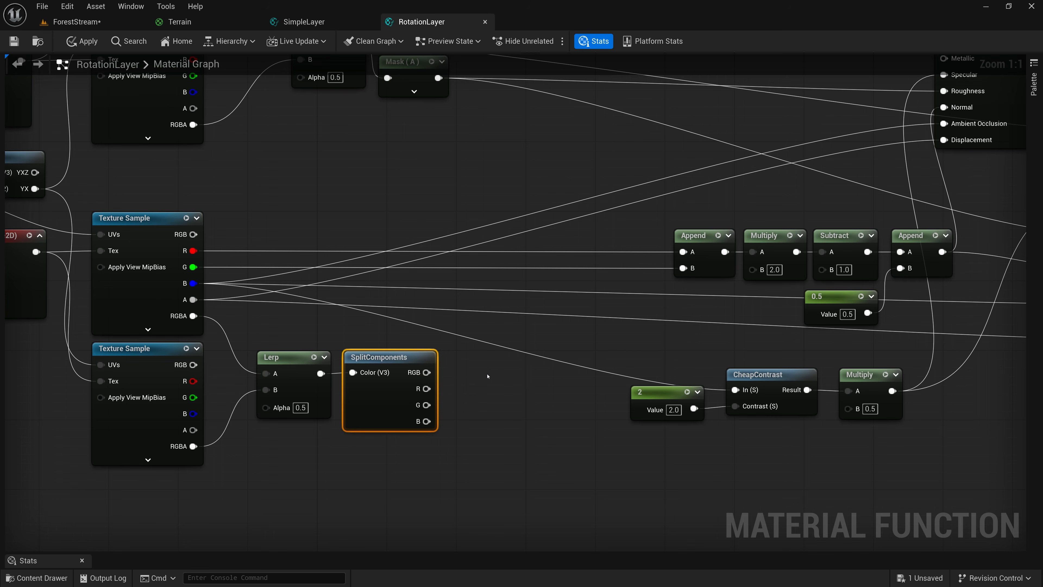
Wire SplitComponents' R and G to the first Append's A and B, and its B to Ambient Occlusion and Output Occlusion
{"action": "left_click_drag", "start_coordinate": [426, 389], "coordinate": [683, 252]}
{"action": "left_click_drag", "start_coordinate": [426, 405], "coordinate": [683, 268]}
{"action": "right_click_drag", "start_coordinate": [556, 391], "coordinate": [402, 414]}
{"action": "left_click_drag", "start_coordinate": [272, 444], "coordinate": [790, 147]}
{"action": "left_click_drag", "start_coordinate": [272, 444], "coordinate": [946, 327]}
Add a ComponentMask node fed by the NOH Lerp's output, with only the A channel enabled
{"action": "right_click_drag", "start_coordinate": [211, 378], "coordinate": [338, 238]}
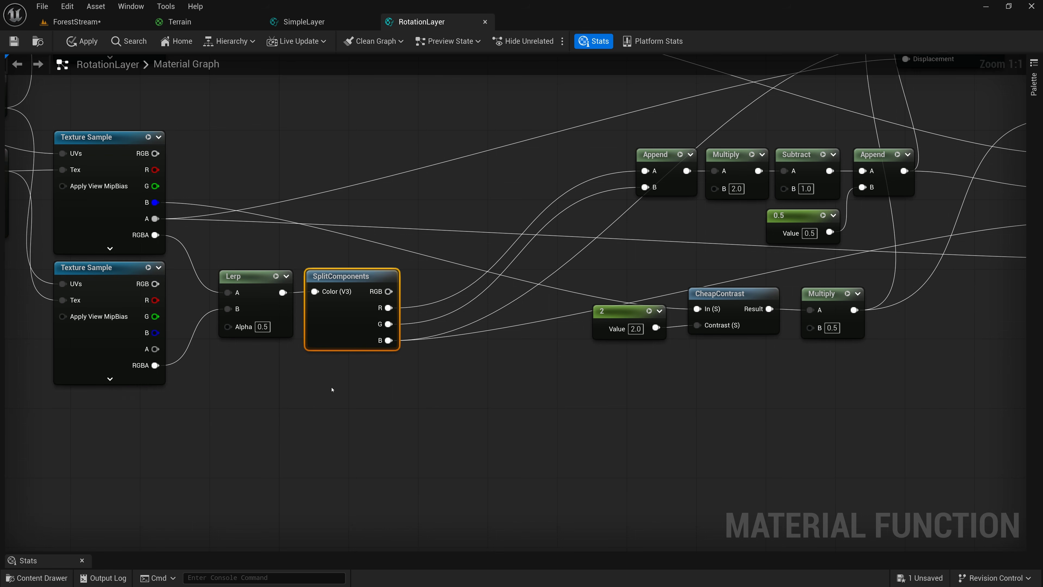
{"action": "right_click", "coordinate": [327, 380]}
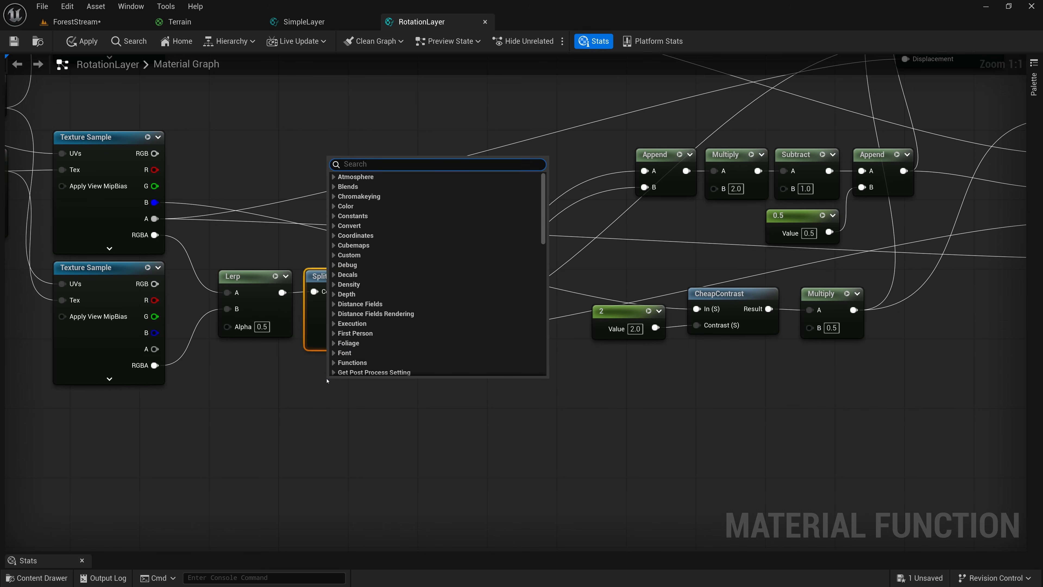
{"action": "type", "text": "com"}
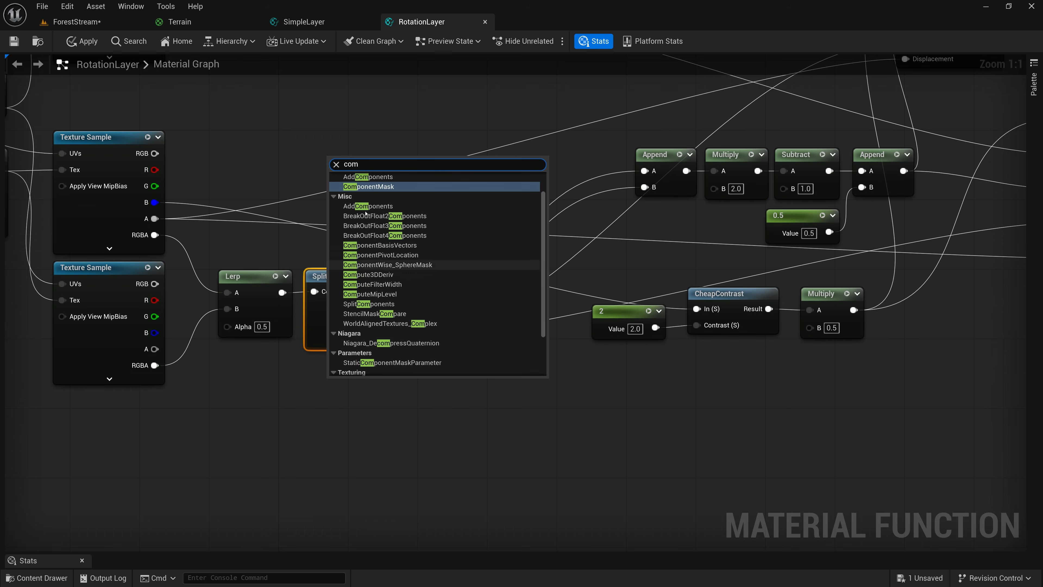
{"action": "left_click", "coordinate": [368, 187]}
{"action": "left_click_drag", "start_coordinate": [281, 293], "coordinate": [332, 397]}
{"action": "left_click", "coordinate": [361, 411]}
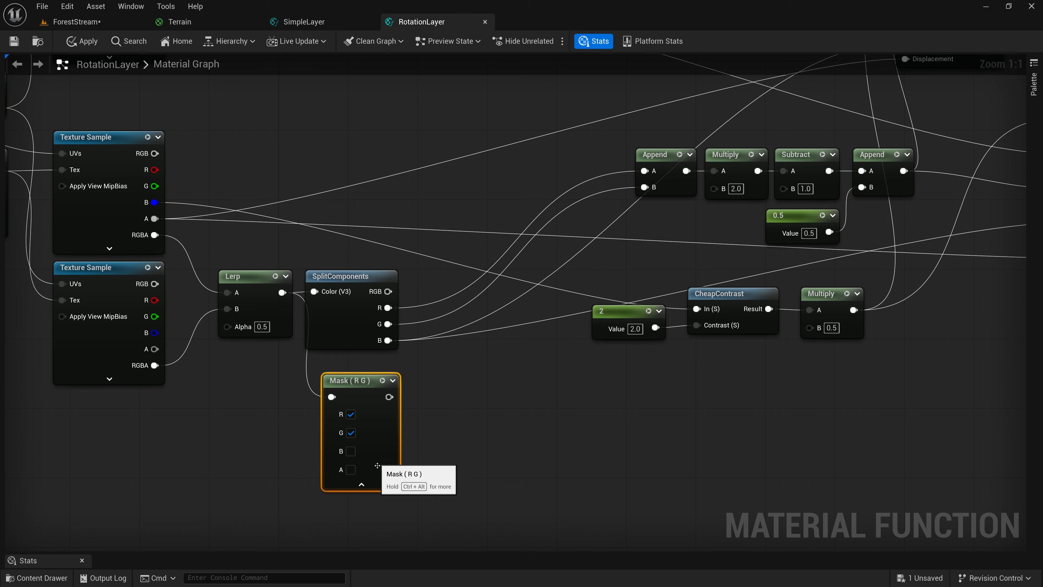
{"action": "left_click", "coordinate": [351, 470]}
{"action": "left_click", "coordinate": [351, 433]}
{"action": "left_click", "coordinate": [351, 415]}
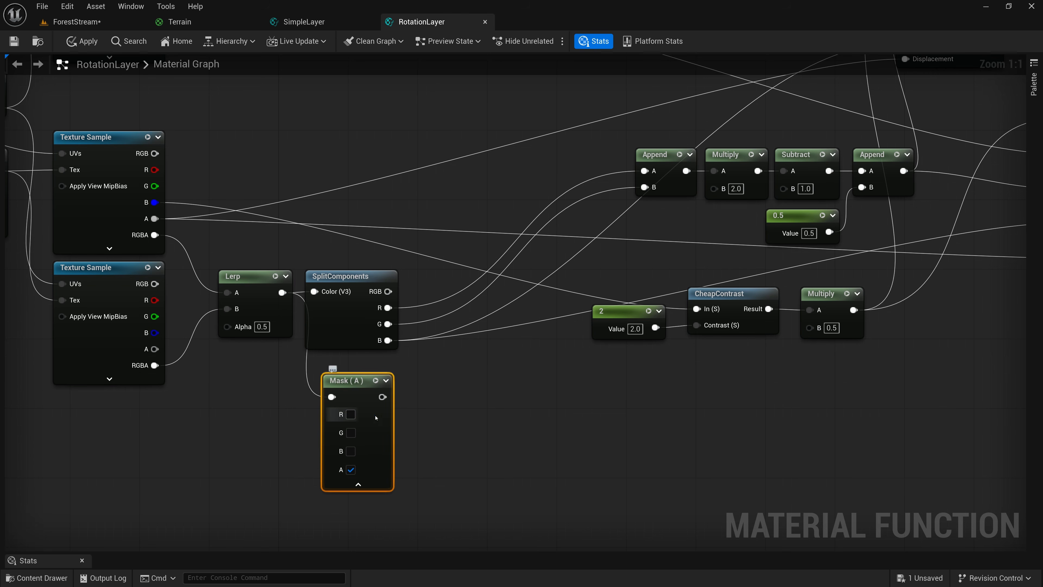
Route the NOH alpha mask to Displacement and its function output and SplitComponents' B to CheapContrast's In, then move the NOH blend nodes up beside the samples
{"action": "right_click_drag", "start_coordinate": [441, 386], "coordinate": [216, 392]}
{"action": "left_click_drag", "start_coordinate": [158, 405], "coordinate": [837, 266]}
{"action": "right_click_drag", "start_coordinate": [699, 341], "coordinate": [690, 406]}
{"action": "left_click_drag", "start_coordinate": [147, 474], "coordinate": [671, 281]}
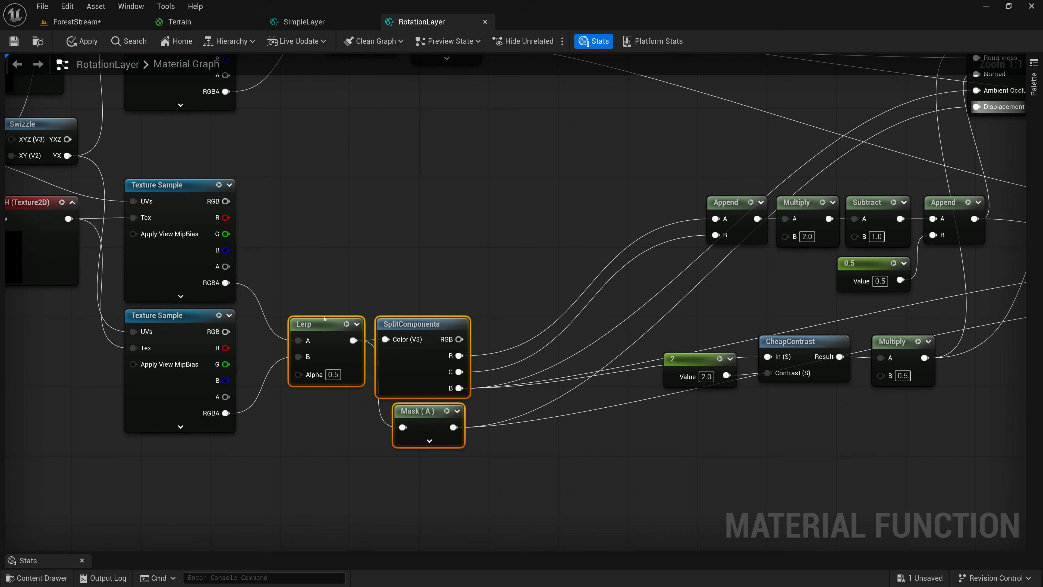
{"action": "left_click_drag", "start_coordinate": [325, 323], "coordinate": [326, 193]}
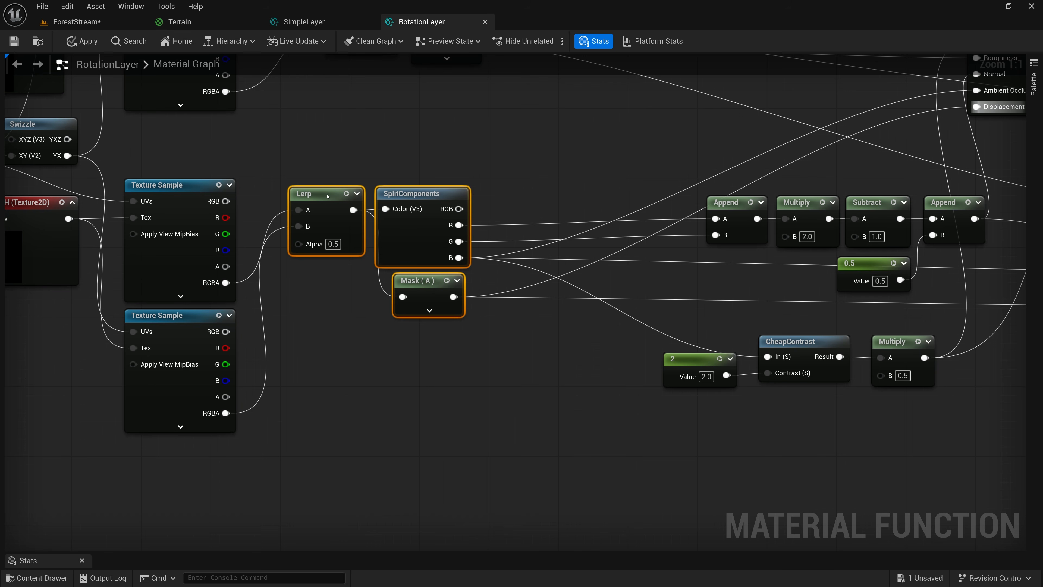
Duplicate the lower NOH Texture Sample and place the copy below it
{"action": "right_click_drag", "start_coordinate": [345, 139], "coordinate": [382, 169]}
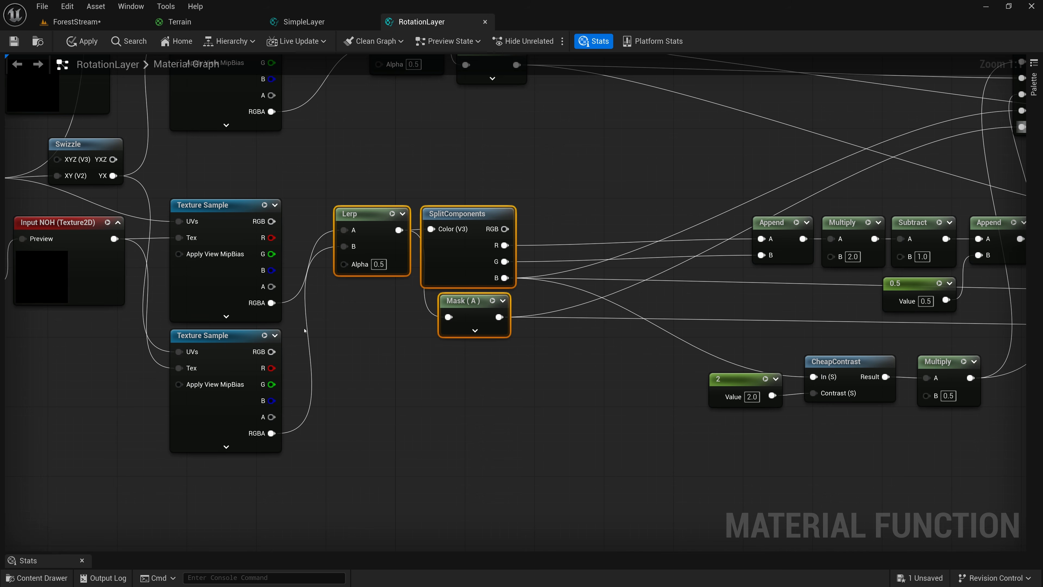
{"action": "right_click_drag", "start_coordinate": [403, 385], "coordinate": [558, 295]}
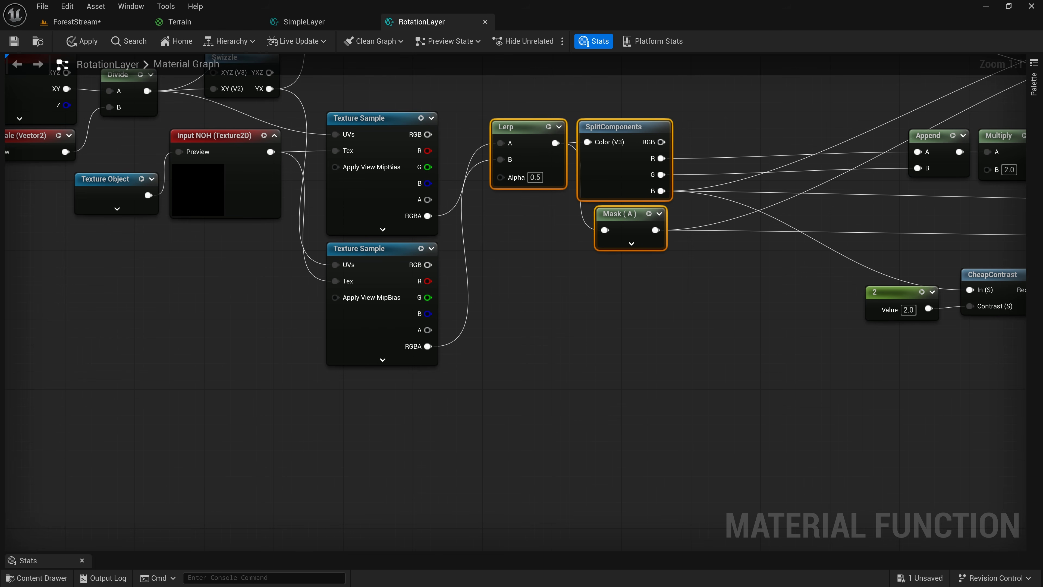
{"action": "right_click_drag", "start_coordinate": [515, 290], "coordinate": [515, 259]}
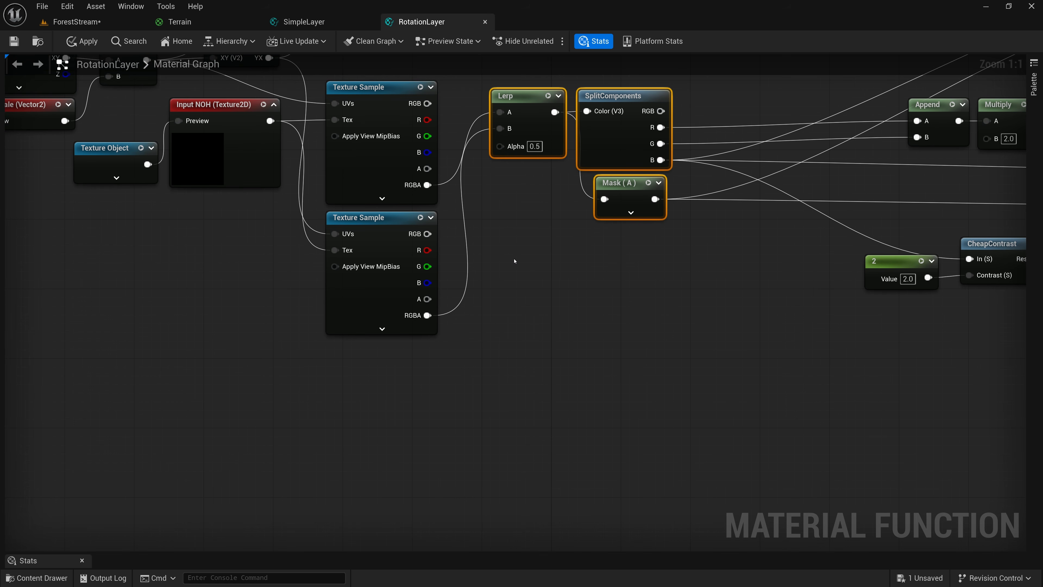
{"action": "left_click", "coordinate": [394, 224]}
{"action": "key", "text": "ctrl+d"}
{"action": "left_click_drag", "start_coordinate": [447, 241], "coordinate": [388, 378]}
Duplicate the Input NOH node, place the copy near the new Texture Sample, and set its Input Name to BlendMask
{"action": "right_click_drag", "start_coordinate": [269, 310], "coordinate": [468, 318]}
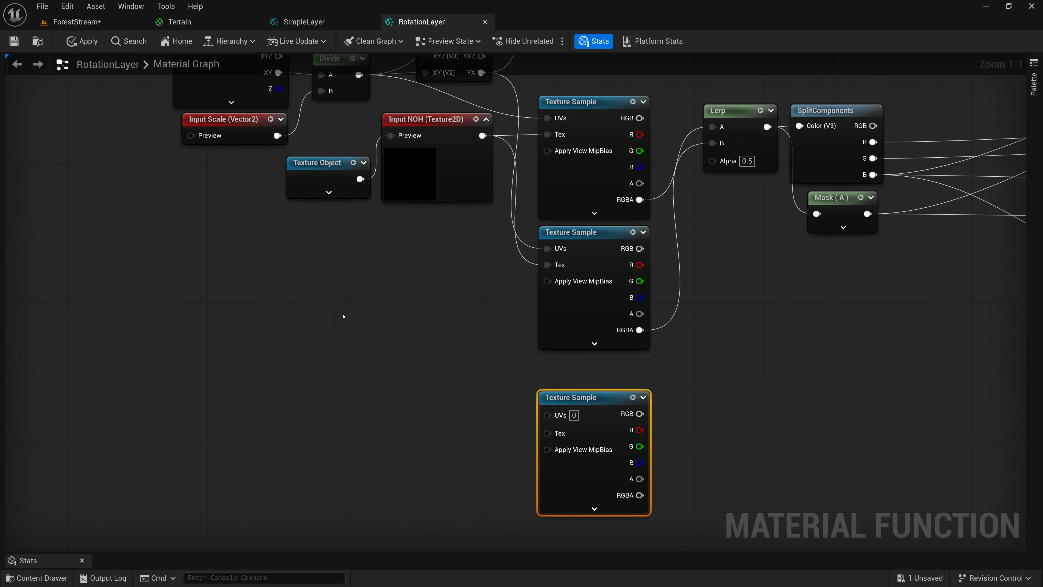
{"action": "left_click", "coordinate": [426, 118]}
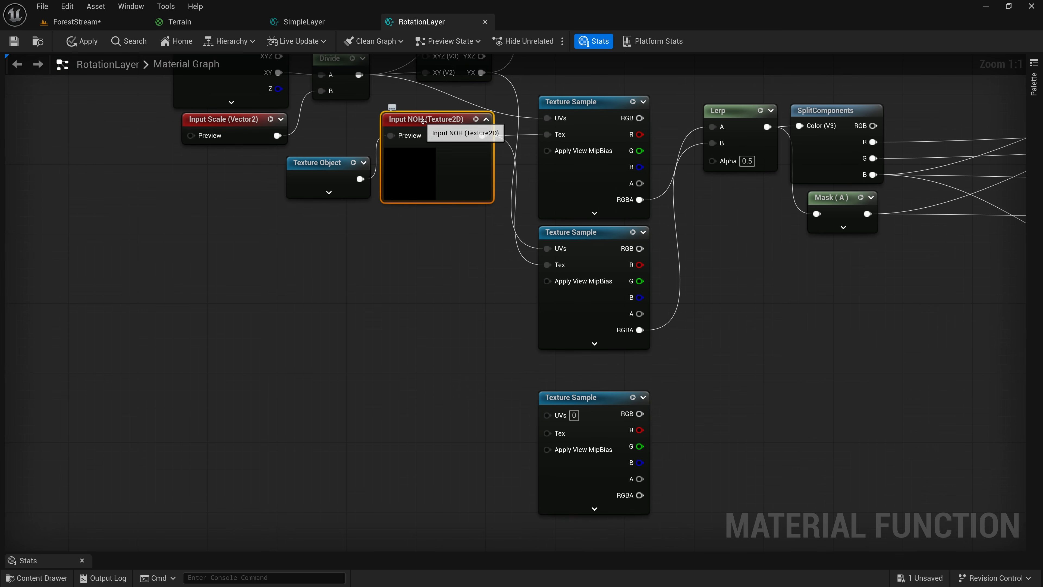
{"action": "key", "text": "ctrl+d"}
{"action": "left_click_drag", "start_coordinate": [456, 131], "coordinate": [419, 330]}
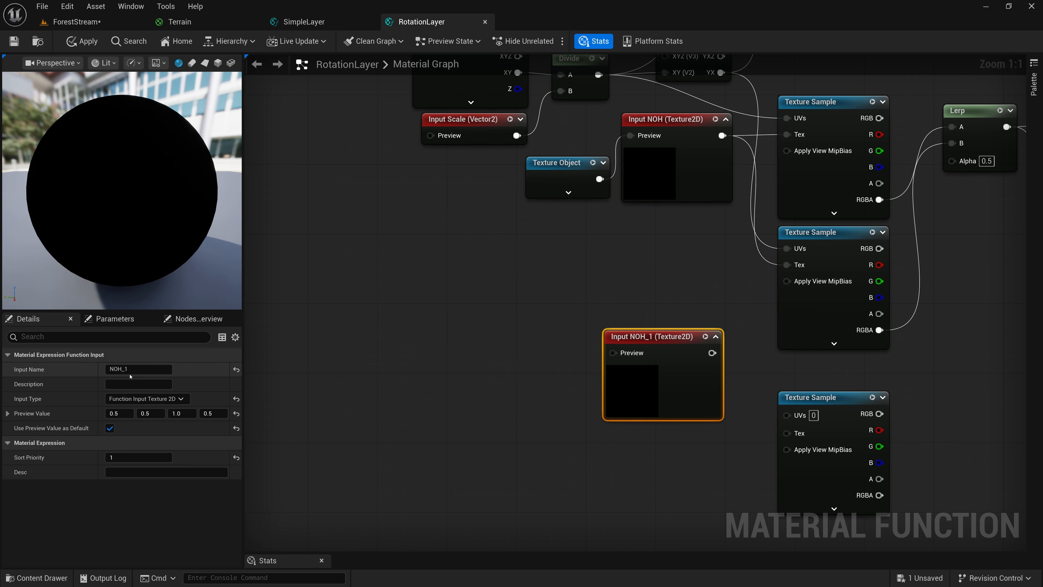
{"action": "left_click", "coordinate": [140, 369]}
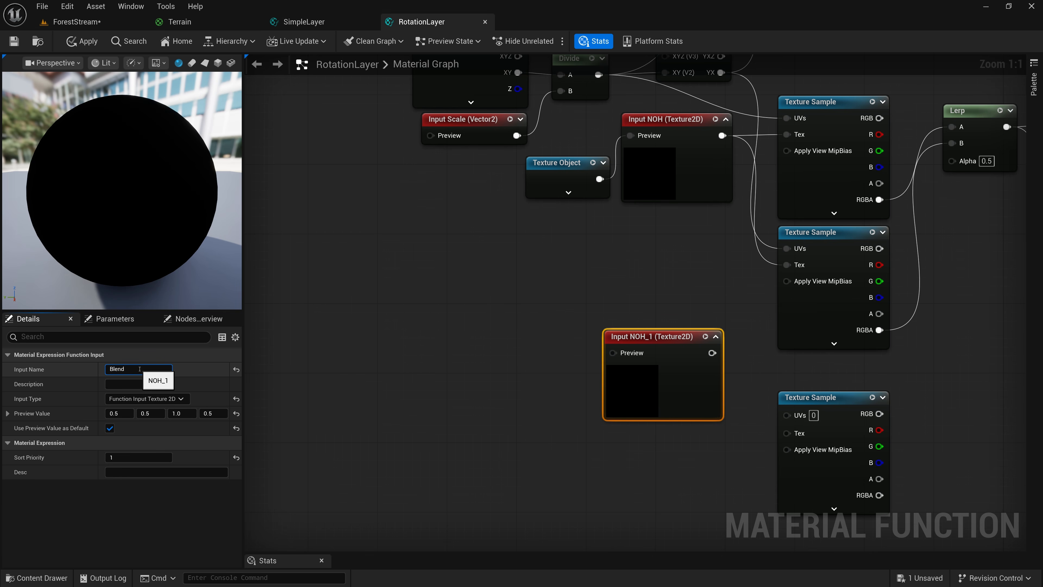
{"action": "key", "text": "Return"}
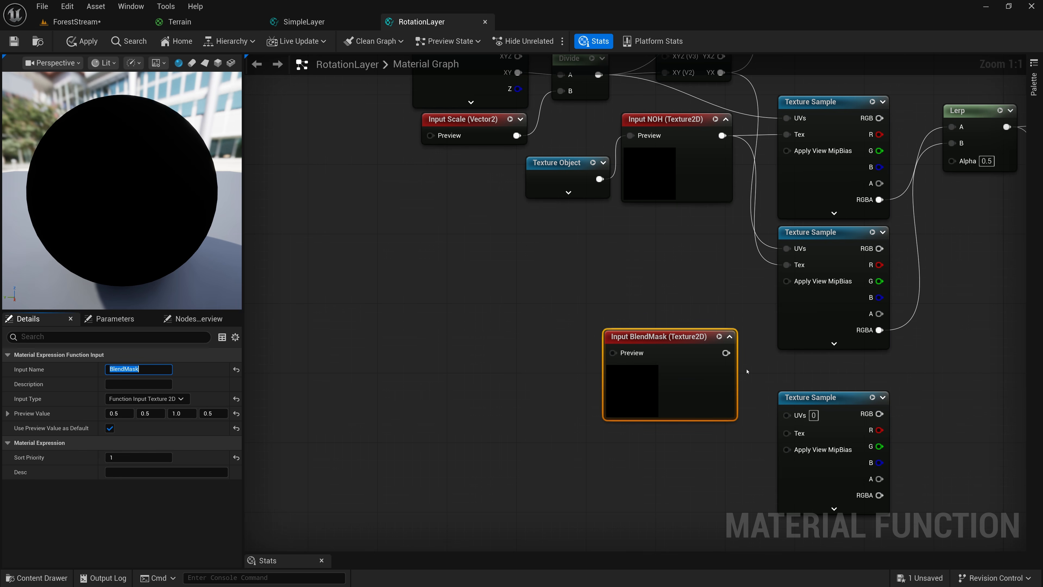
Connect BlendMask to the new sample's Tex, and feed its Preview from a duplicate of the NOH Texture Object placed alongside
{"action": "left_click_drag", "start_coordinate": [726, 353], "coordinate": [774, 428]}
{"action": "left_click_drag", "start_coordinate": [699, 340], "coordinate": [708, 418]}
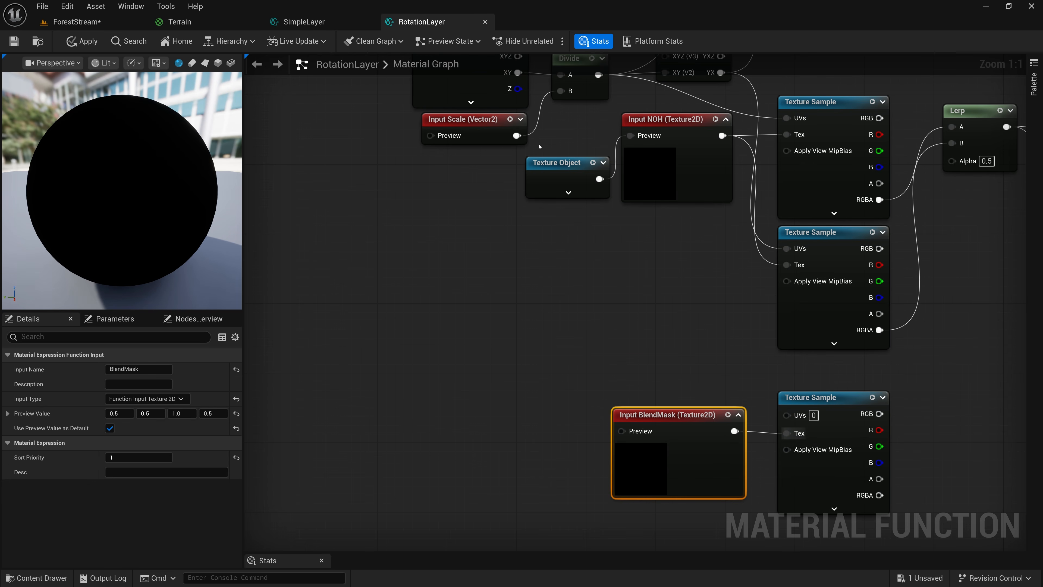
{"action": "left_click", "coordinate": [552, 165]}
{"action": "key", "text": "ctrl+d"}
{"action": "left_click_drag", "start_coordinate": [590, 180], "coordinate": [630, 436]}
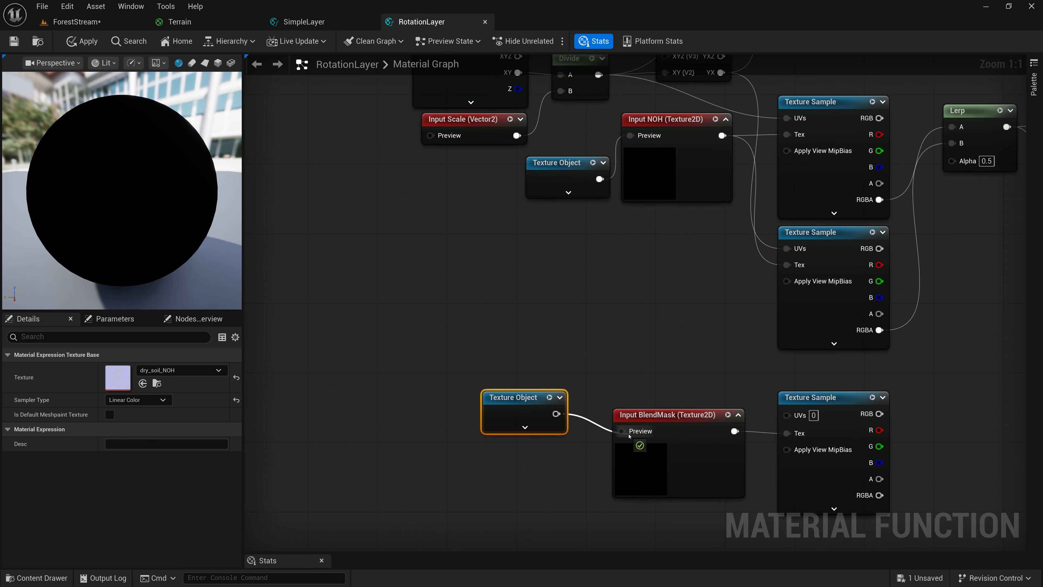
{"action": "left_click_drag", "start_coordinate": [563, 406], "coordinate": [590, 424]}
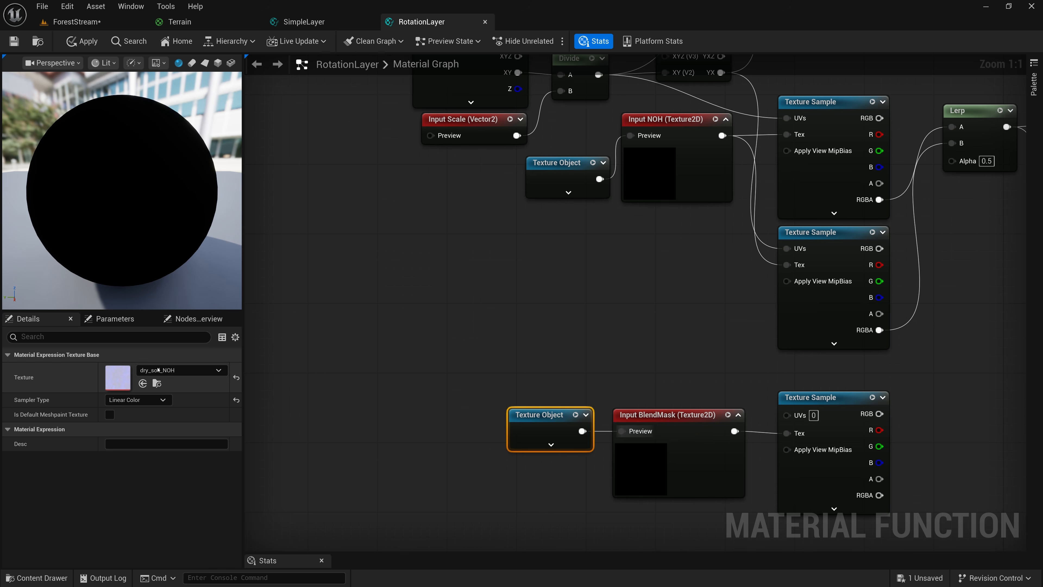
Assign the masks texture to the Texture Object feeding BlendMask
{"action": "left_click", "coordinate": [166, 371]}
{"action": "type", "text": "mask"}
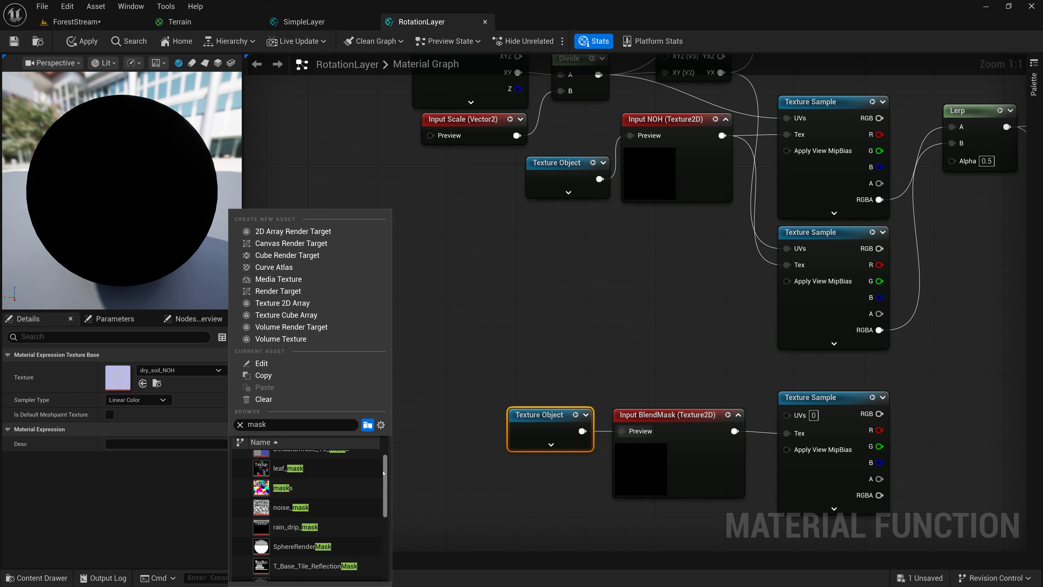
{"action": "left_click", "coordinate": [283, 488]}
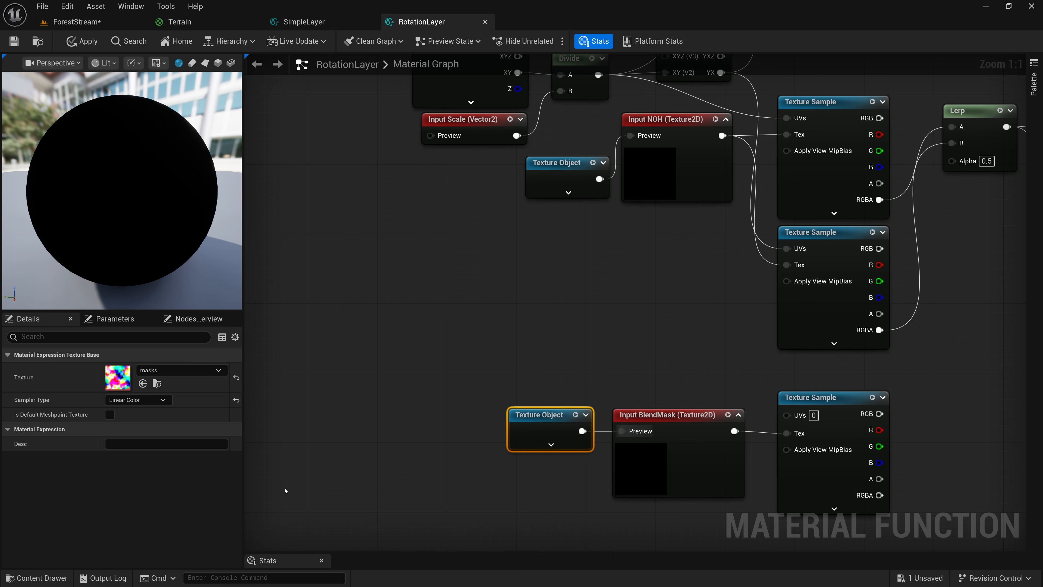
Find and open the masks texture asset, and isolate its red channel for inspection
{"action": "left_click", "coordinate": [35, 578]}
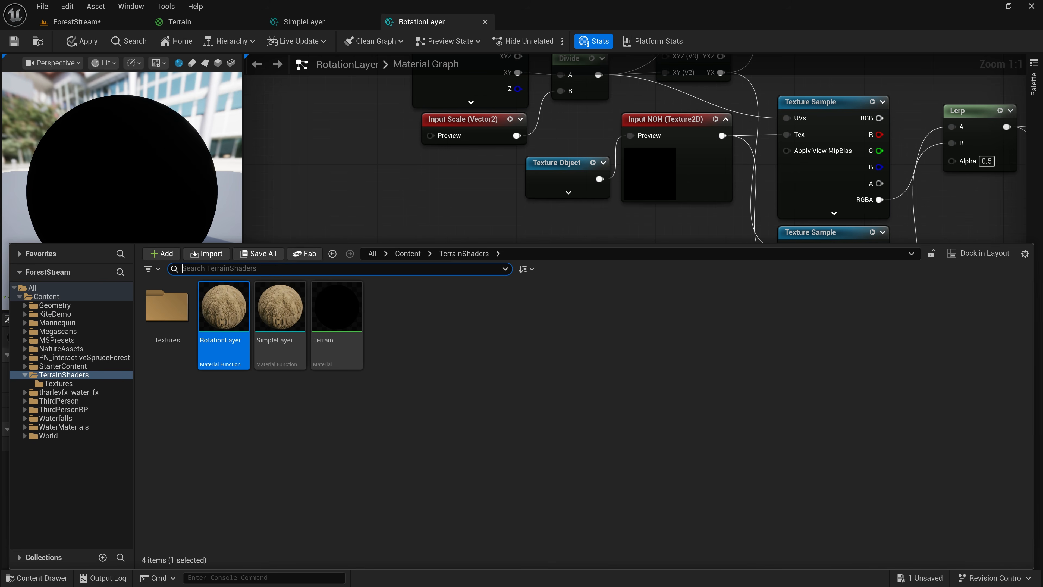
{"action": "type", "text": "masks"}
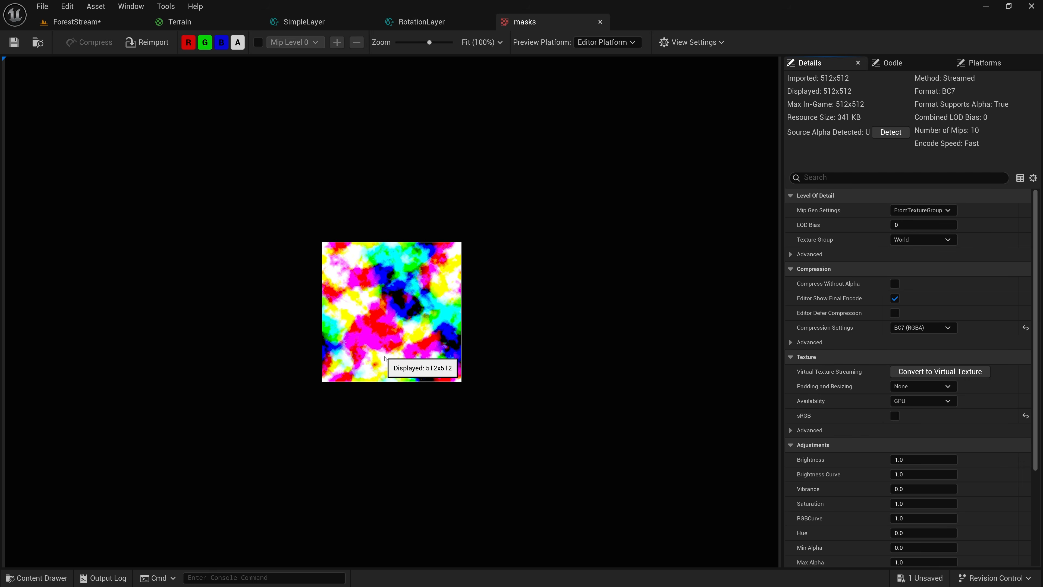
{"action": "scroll", "coordinate": [385, 359], "scroll_direction": "up", "scroll_amount": 6}
{"action": "scroll", "coordinate": [385, 359], "scroll_direction": "down", "scroll_amount": 1}
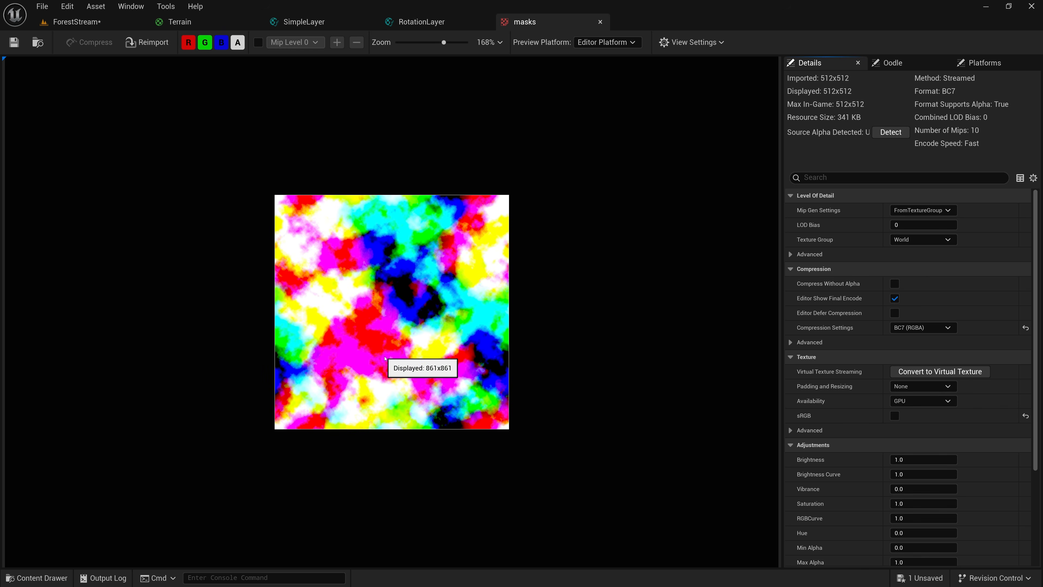
{"action": "scroll", "coordinate": [385, 359], "scroll_direction": "up", "scroll_amount": 3}
{"action": "left_click", "coordinate": [205, 42]}
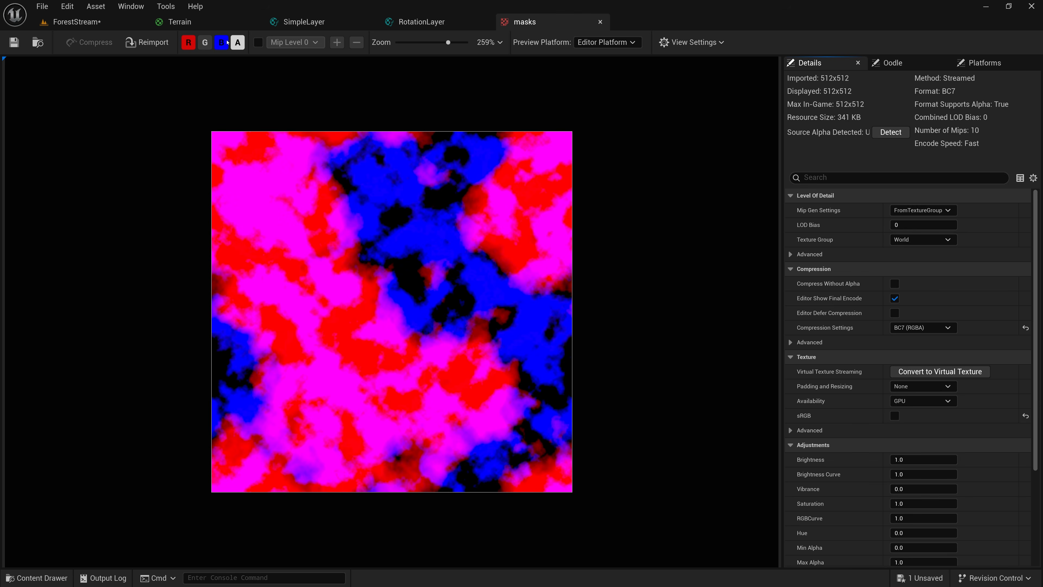
{"action": "left_click", "coordinate": [221, 42]}
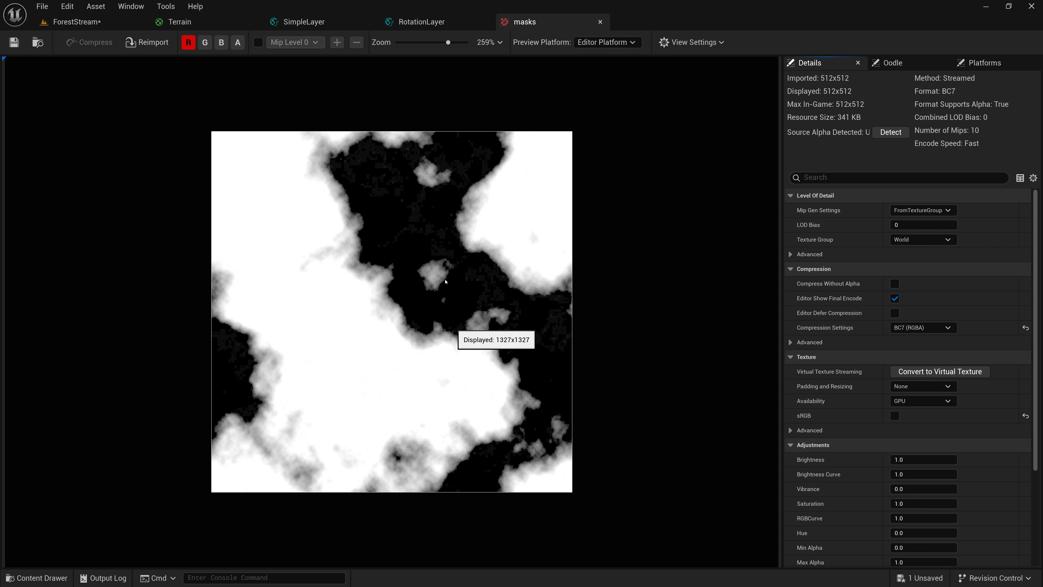
Examine the green and blue channels of the masks texture separately, and restore the combined RGB view
{"action": "left_click", "coordinate": [205, 43]}
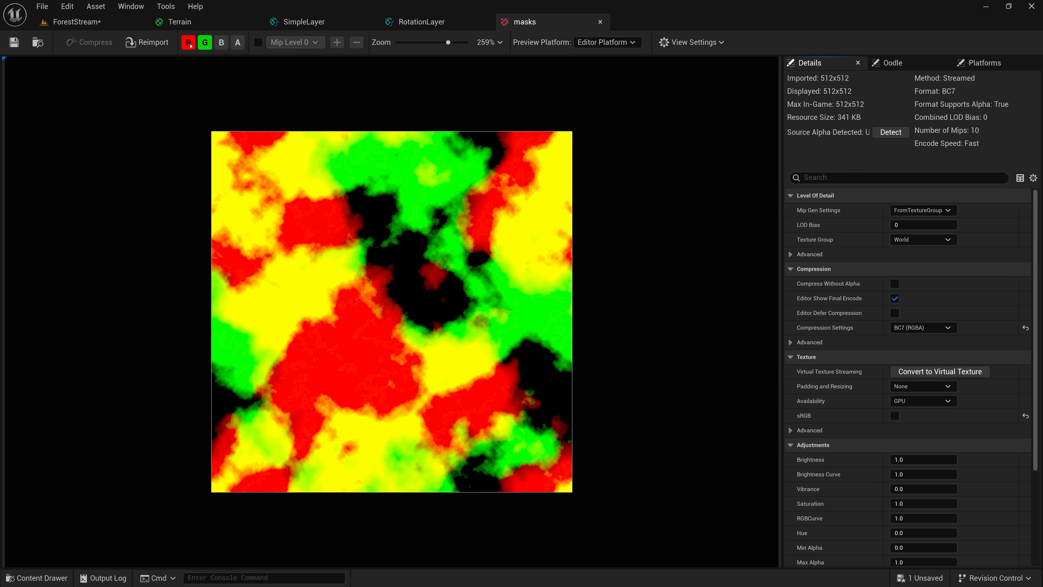
{"action": "left_click", "coordinate": [189, 43]}
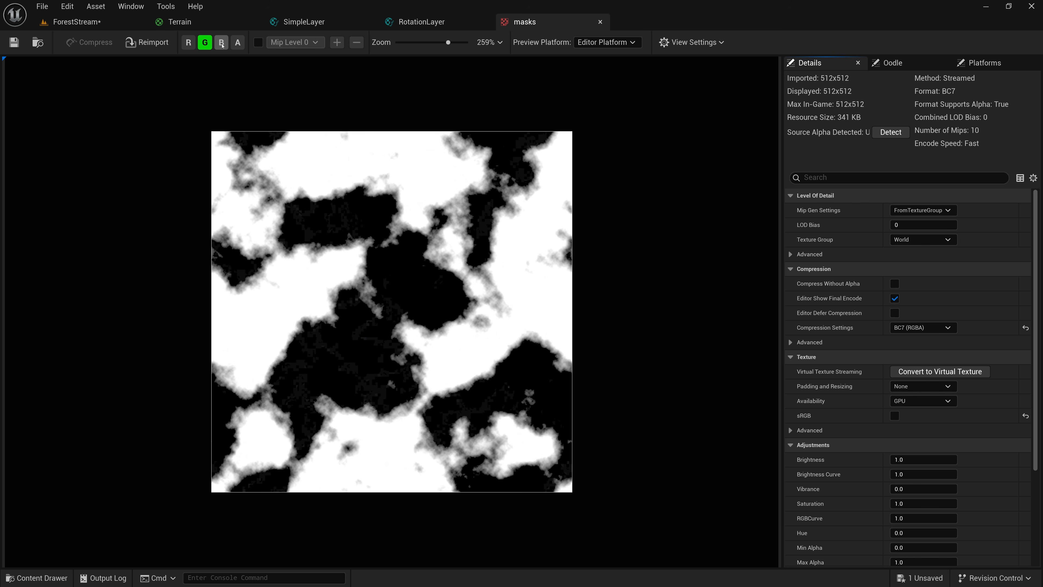
{"action": "left_click", "coordinate": [222, 42]}
{"action": "left_click", "coordinate": [204, 45]}
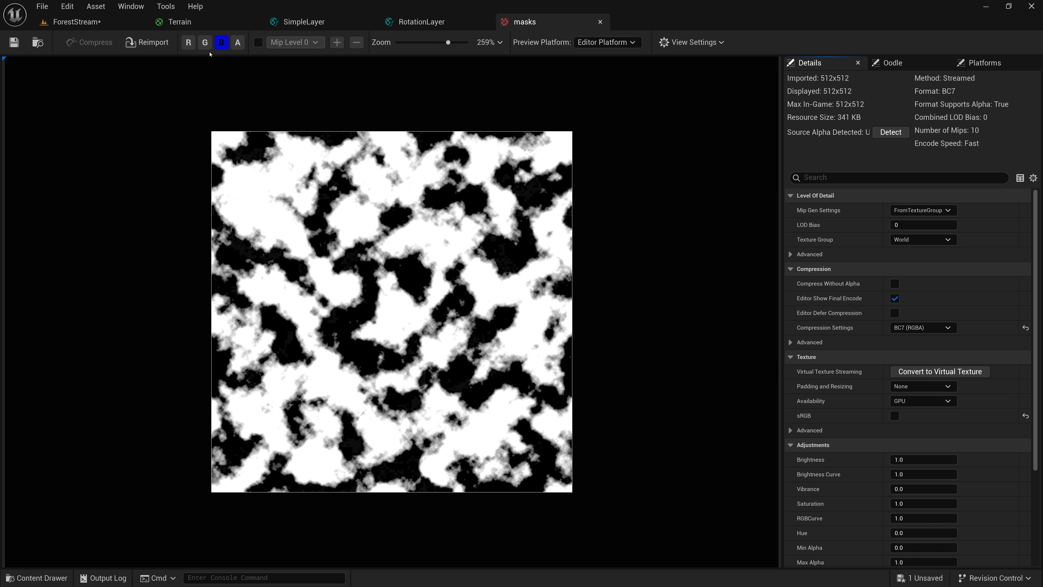
{"action": "left_click", "coordinate": [189, 44]}
{"action": "left_click", "coordinate": [204, 43]}
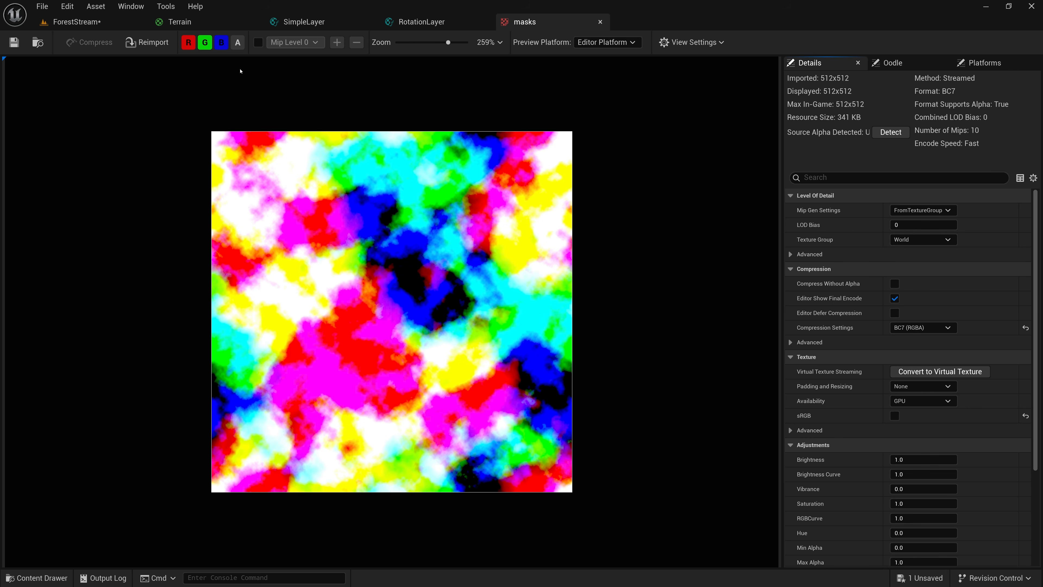
{"action": "left_click", "coordinate": [205, 43]}
{"action": "left_click", "coordinate": [189, 43]}
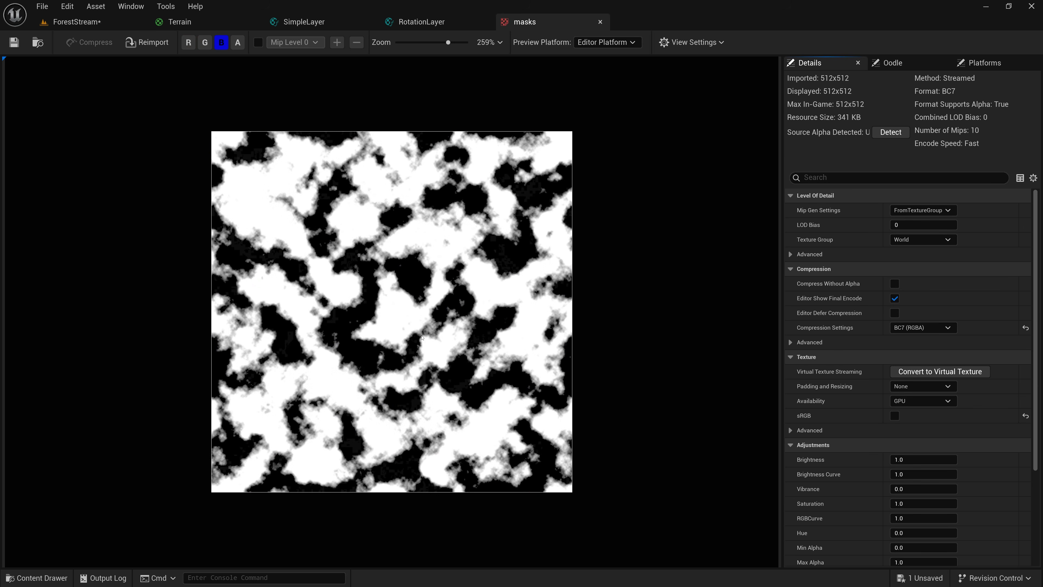
{"action": "left_click", "coordinate": [206, 42]}
{"action": "left_click", "coordinate": [188, 43]}
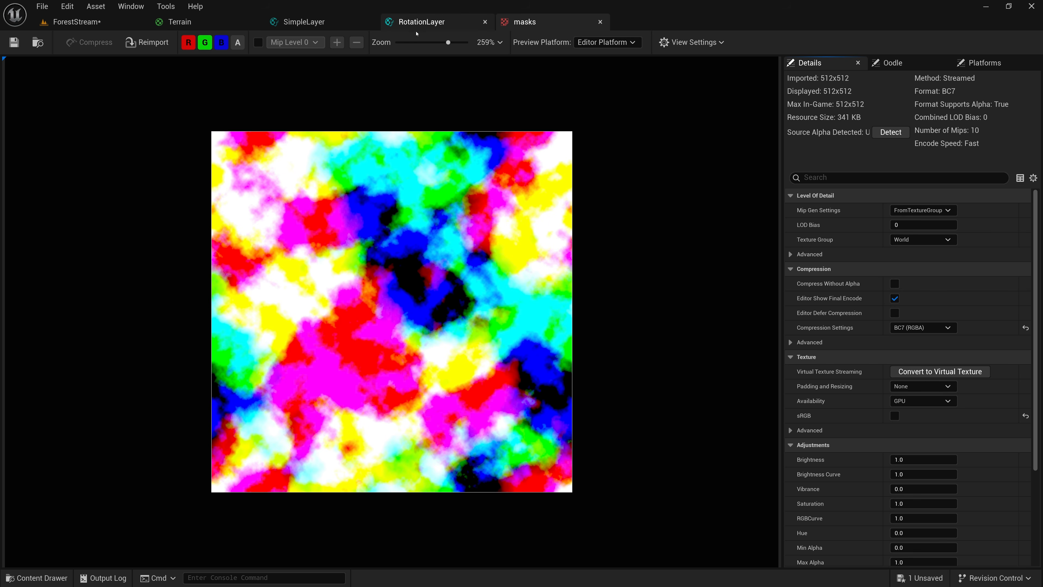
Return to the RotationLayer graph and review the BlendMask function input's settings
{"action": "left_click", "coordinate": [421, 23]}
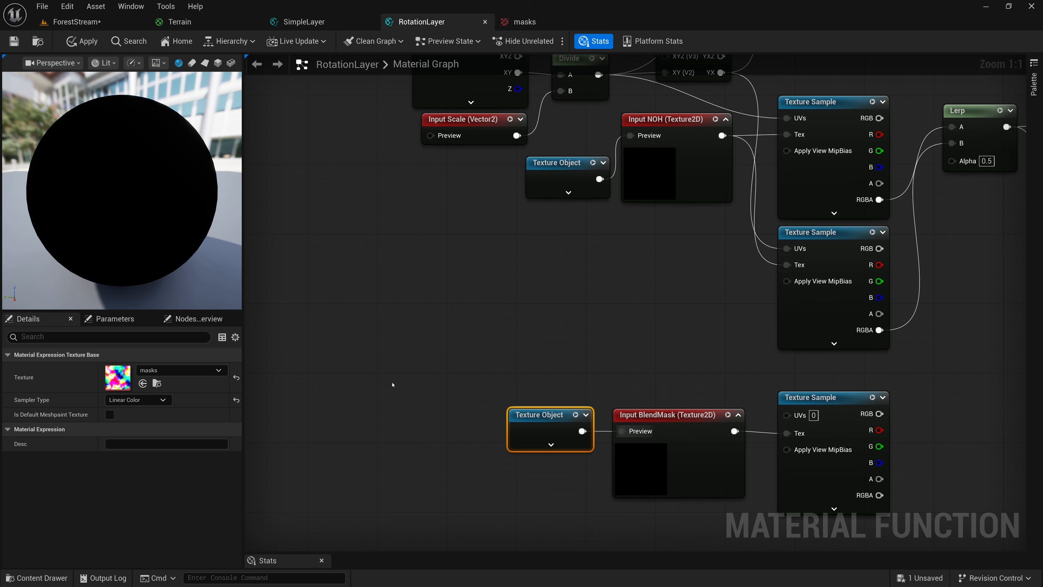
{"action": "right_click_drag", "start_coordinate": [600, 353], "coordinate": [451, 234]}
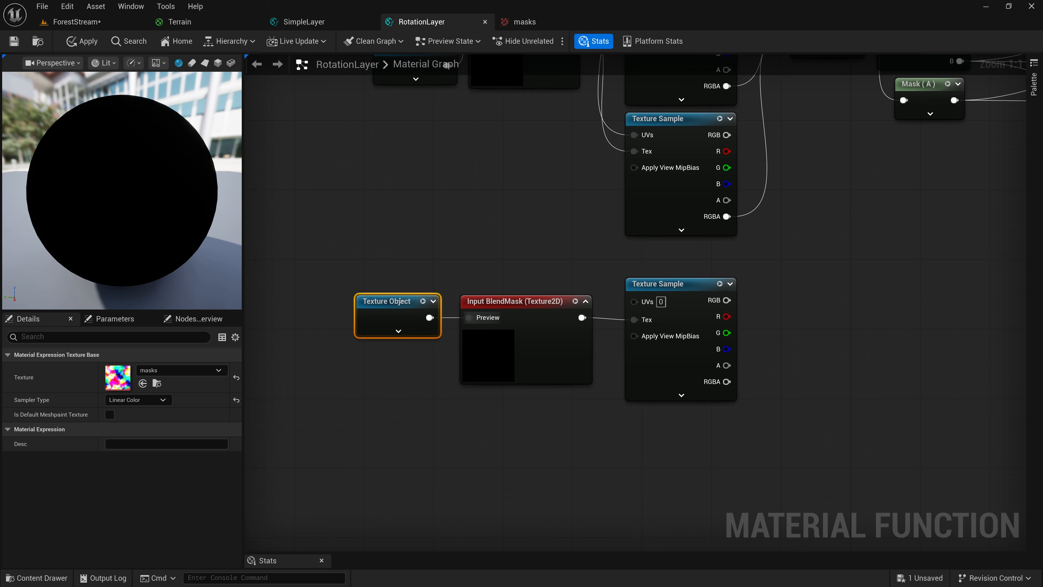
{"action": "left_click", "coordinate": [524, 302]}
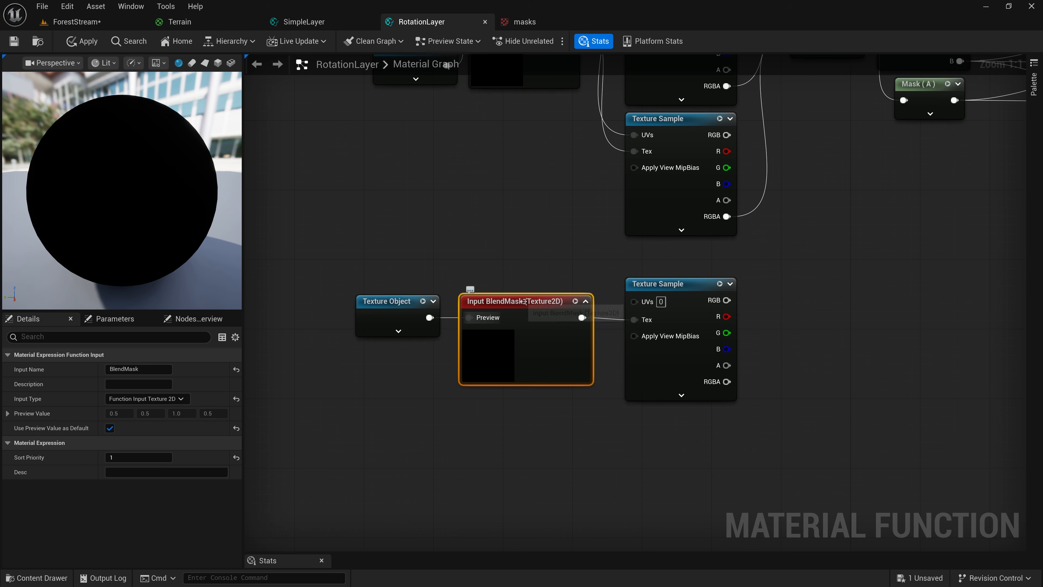
{"action": "right_click_drag", "start_coordinate": [622, 256], "coordinate": [370, 327]}
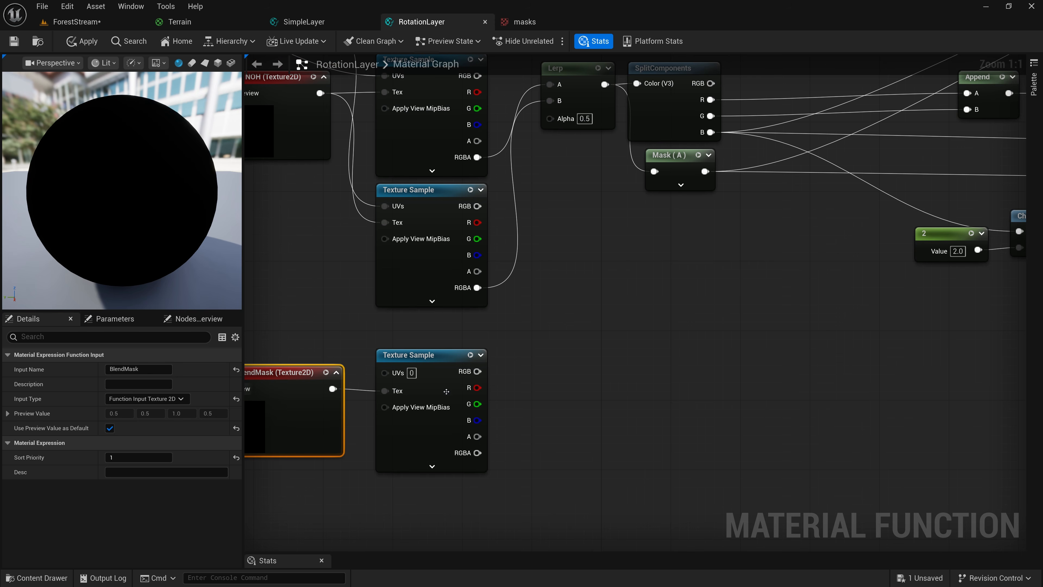
Connect the BlendMask texture sample's blue channel to the Alpha inputs of both Lerp nodes
{"action": "right_click_drag", "start_coordinate": [533, 337], "coordinate": [487, 456]}
{"action": "left_click_drag", "start_coordinate": [513, 343], "coordinate": [518, 174]}
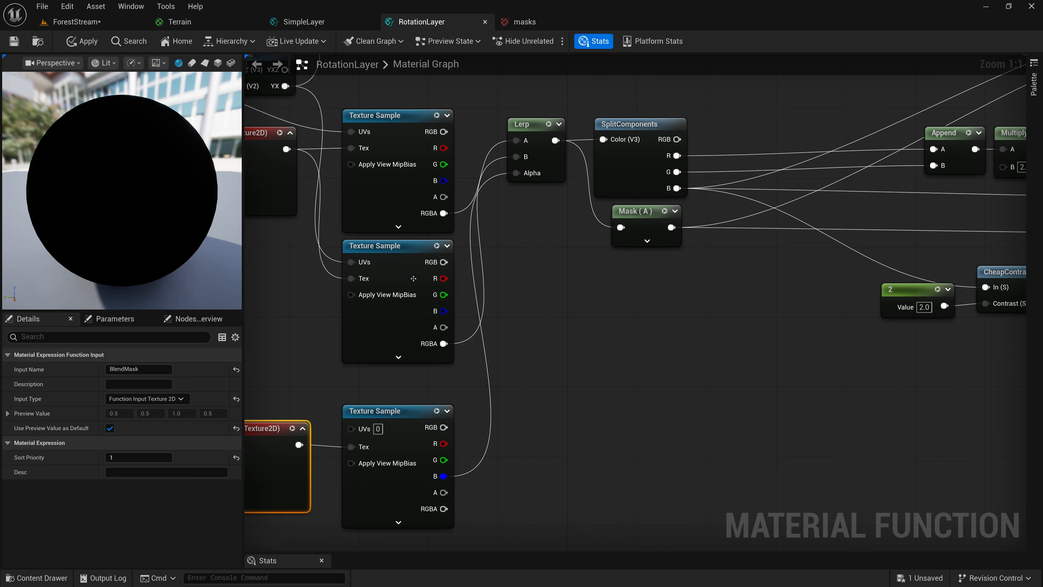
{"action": "scroll", "coordinate": [566, 323], "scroll_direction": "down", "scroll_amount": 3}
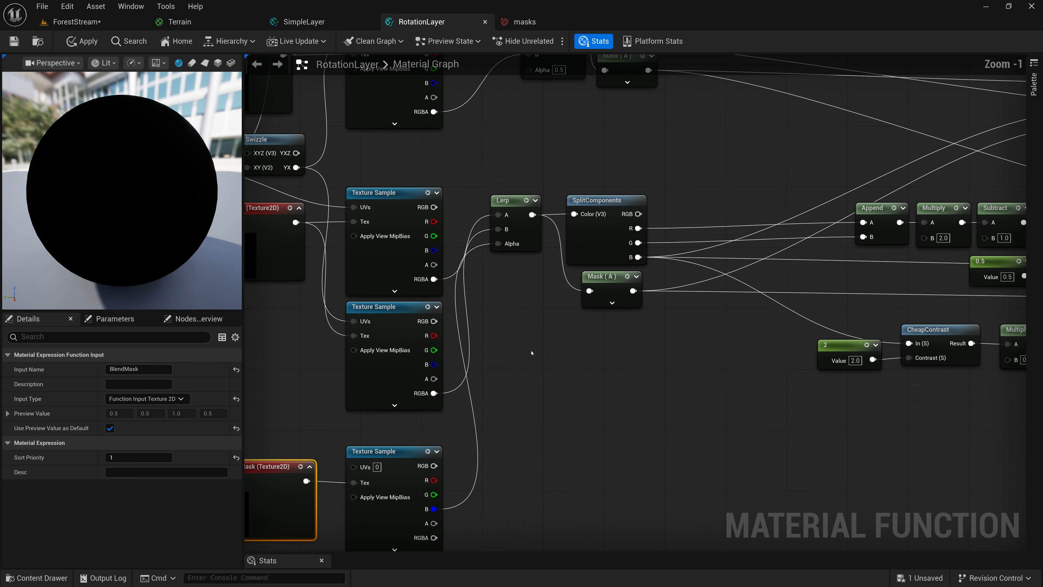
{"action": "left_click_drag", "start_coordinate": [456, 472], "coordinate": [530, 134]}
{"action": "right_click_drag", "start_coordinate": [531, 157], "coordinate": [656, 135]}
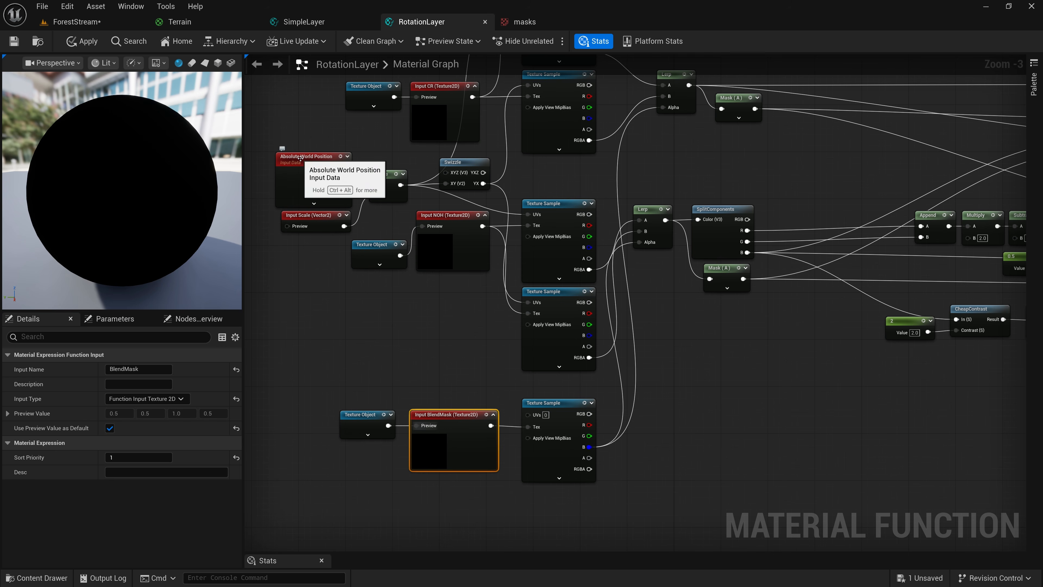
Duplicate the Scale function input, place the copy above the BlendMask input, and rename it BlendMaskMultiplier
{"action": "scroll", "coordinate": [302, 159], "scroll_direction": "up", "scroll_amount": 3}
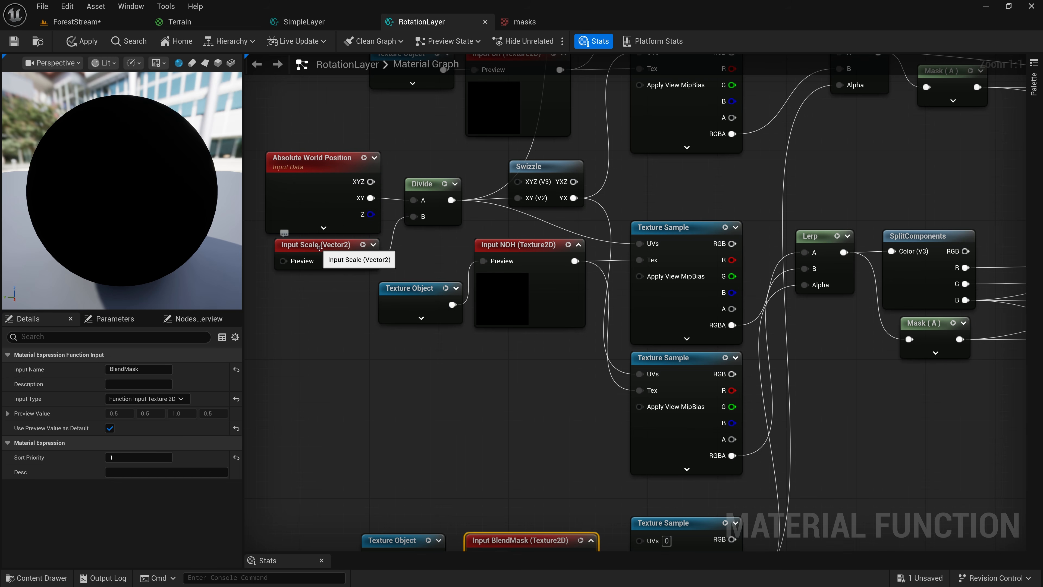
{"action": "right_click_drag", "start_coordinate": [482, 240], "coordinate": [418, 160]}
{"action": "right_click_drag", "start_coordinate": [371, 313], "coordinate": [429, 310]}
{"action": "left_click", "coordinate": [316, 168]}
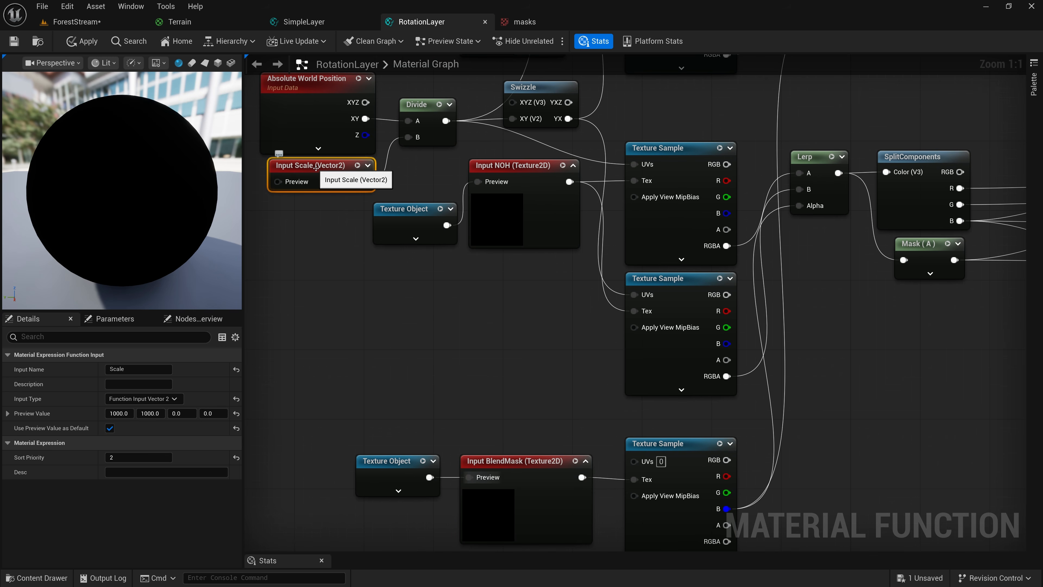
{"action": "key", "text": "ctrl+d"}
{"action": "left_click_drag", "start_coordinate": [325, 171], "coordinate": [475, 394]}
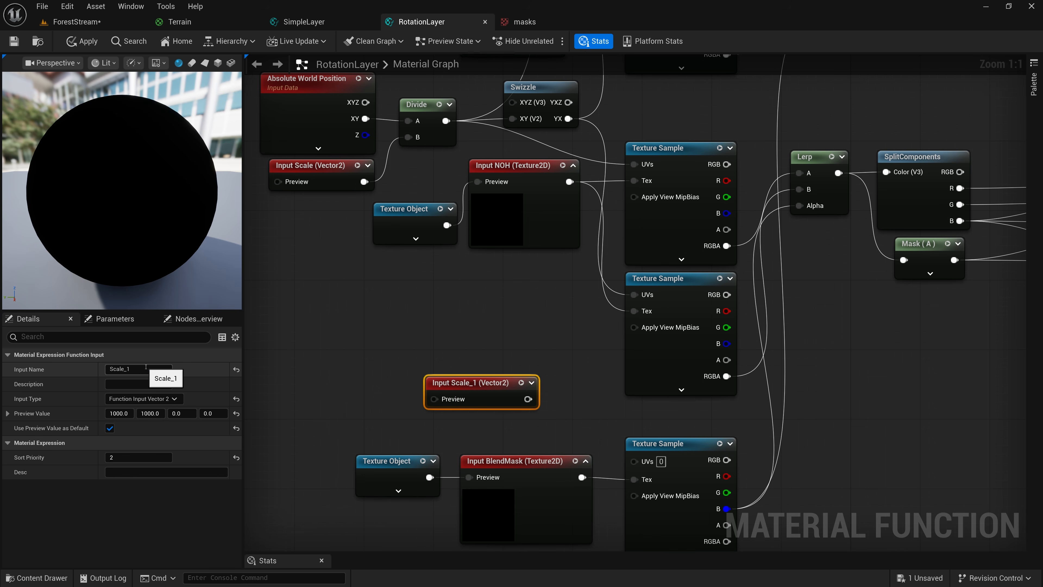
{"action": "left_click", "coordinate": [136, 368]}
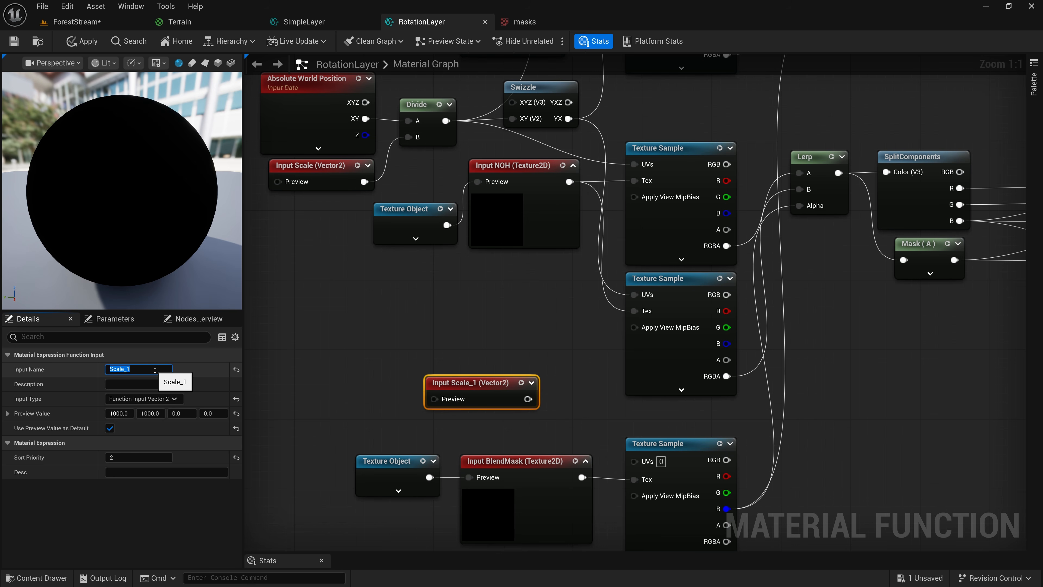
{"action": "type", "text": "BlendMaskMultipl"}
{"action": "type", "text": "ier"}
{"action": "key", "text": "Return"}
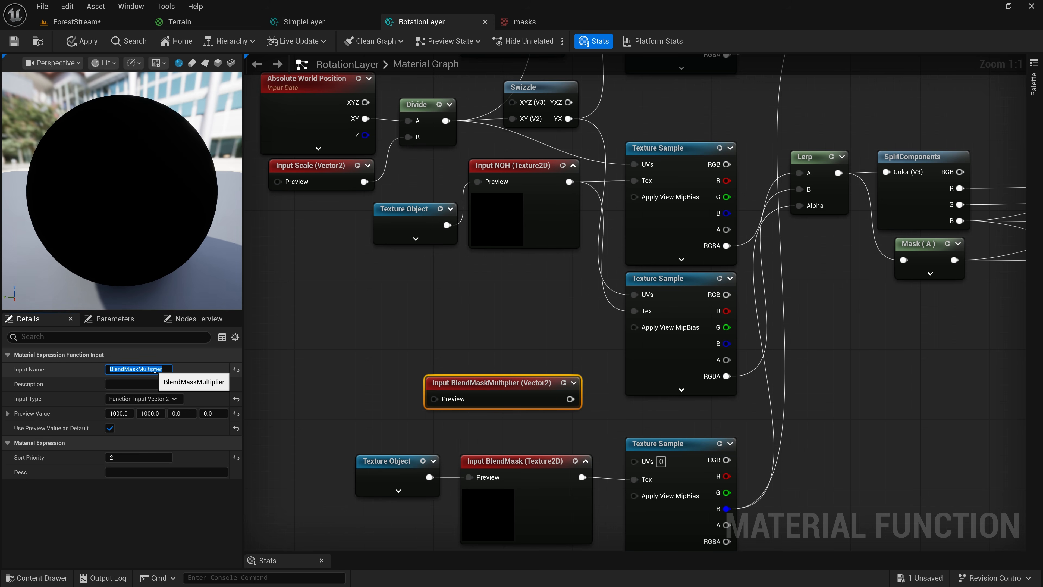
Space out the BlendMask input nodes and add a Divide node dividing the scaled world position by BlendMaskMultiplier
{"action": "left_click_drag", "start_coordinate": [394, 435], "coordinate": [478, 459]}
{"action": "right_click_drag", "start_coordinate": [537, 417], "coordinate": [504, 288]}
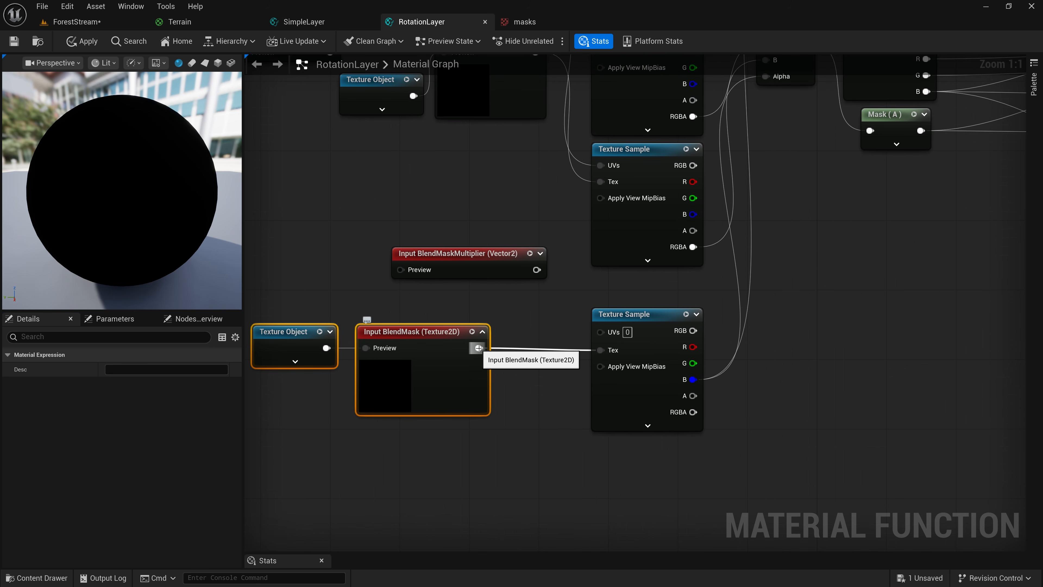
{"action": "right_click_drag", "start_coordinate": [480, 194], "coordinate": [545, 370]}
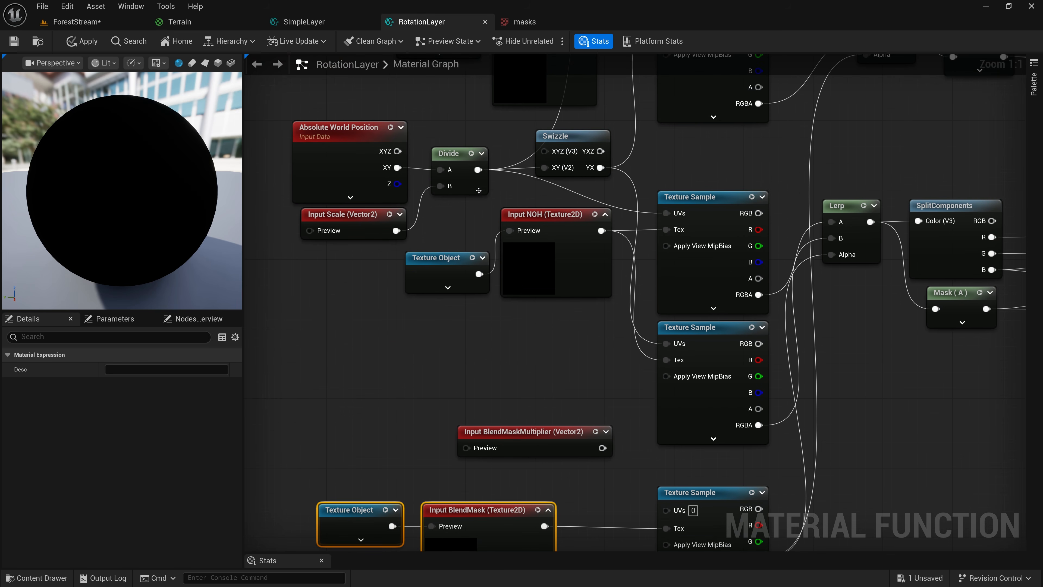
{"action": "left_click_drag", "start_coordinate": [478, 169], "coordinate": [561, 349]}
{"action": "type", "text": "divide"}
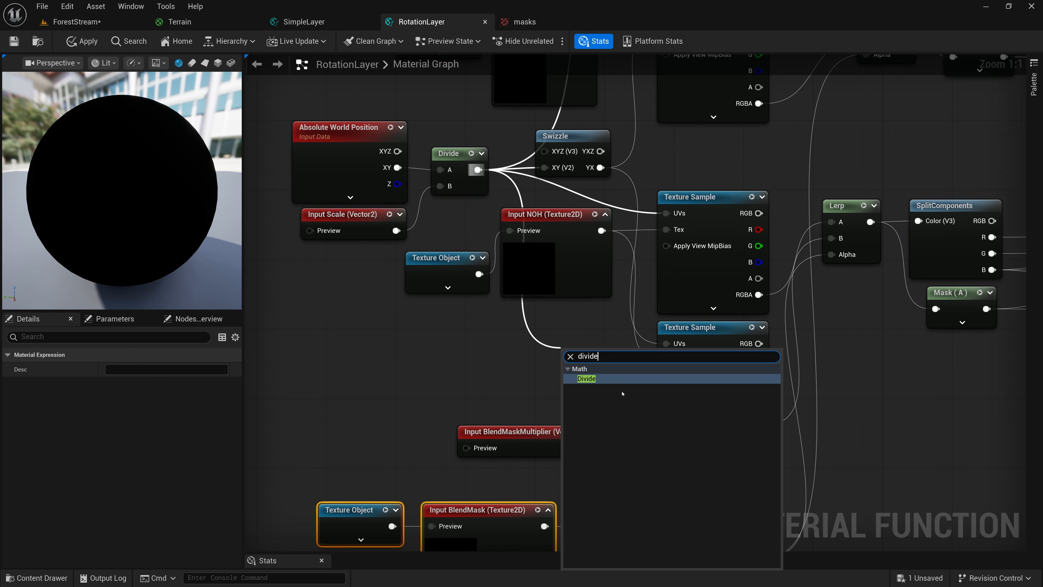
{"action": "left_click", "coordinate": [595, 378]}
{"action": "left_click_drag", "start_coordinate": [536, 432], "coordinate": [432, 423]}
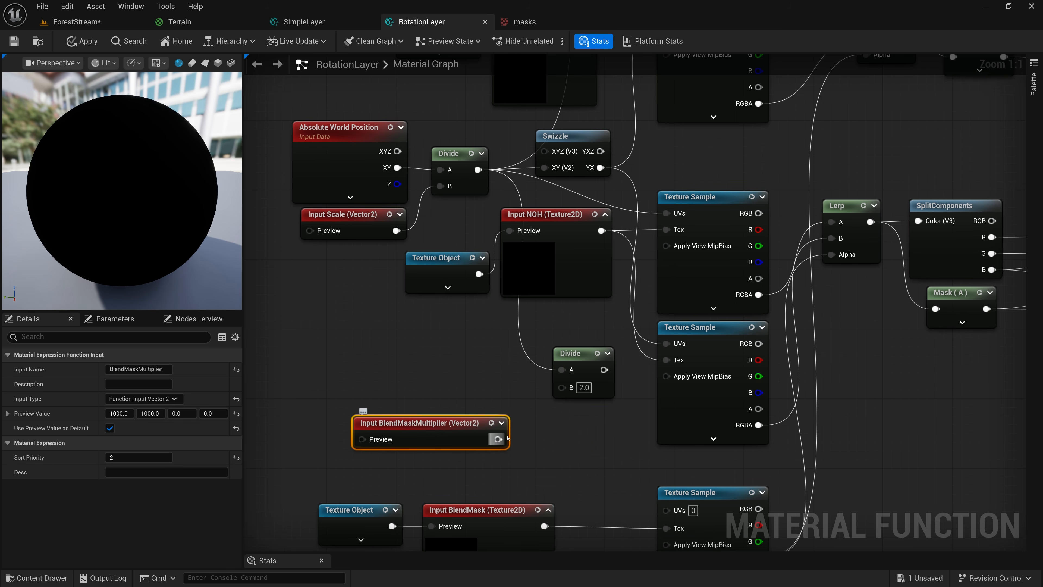
{"action": "left_click_drag", "start_coordinate": [499, 439], "coordinate": [561, 391]}
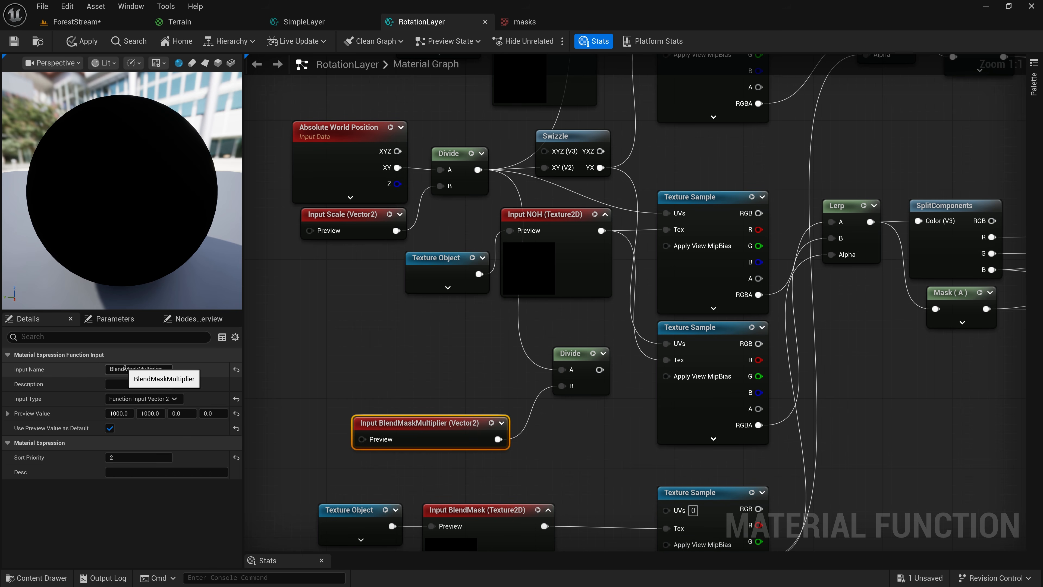
Rename the BlendMaskMultiplier function input to BlendMaskScaleMultiplier
{"action": "left_click_drag", "start_coordinate": [124, 369], "coordinate": [128, 368]}
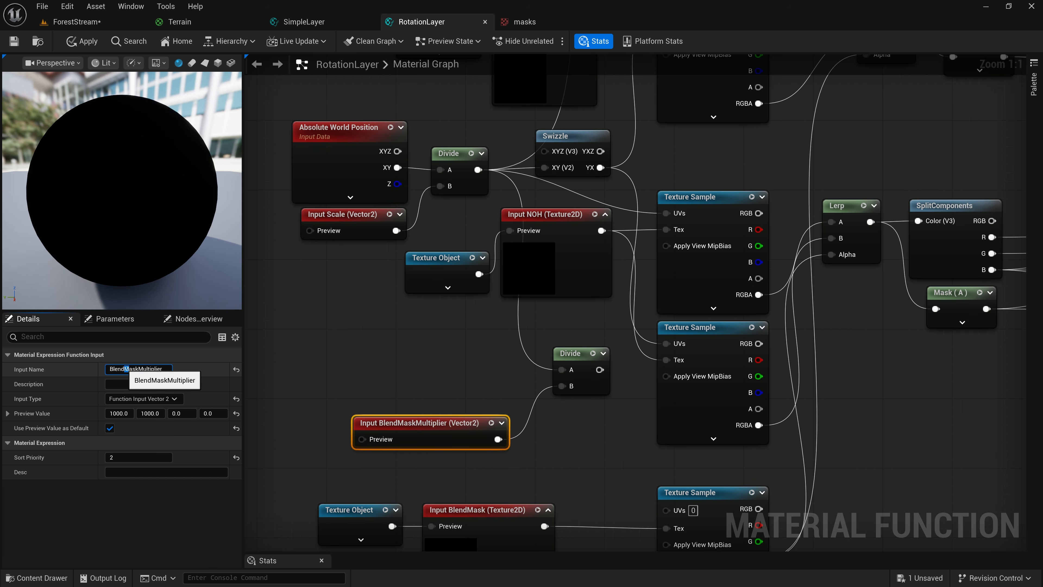
{"action": "left_click", "coordinate": [139, 369]}
{"action": "type", "text": "Scale"}
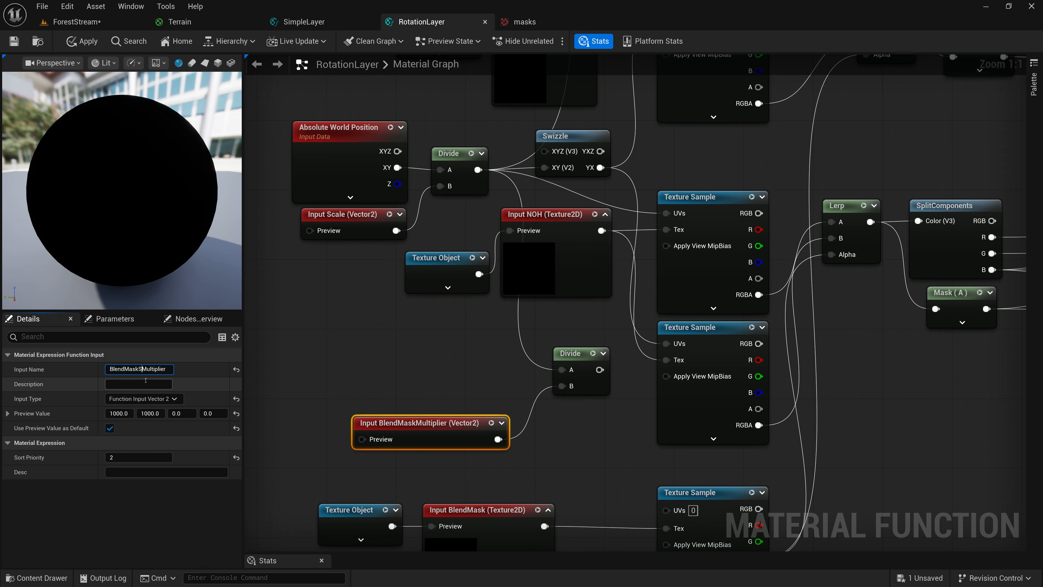
{"action": "key", "text": "Return"}
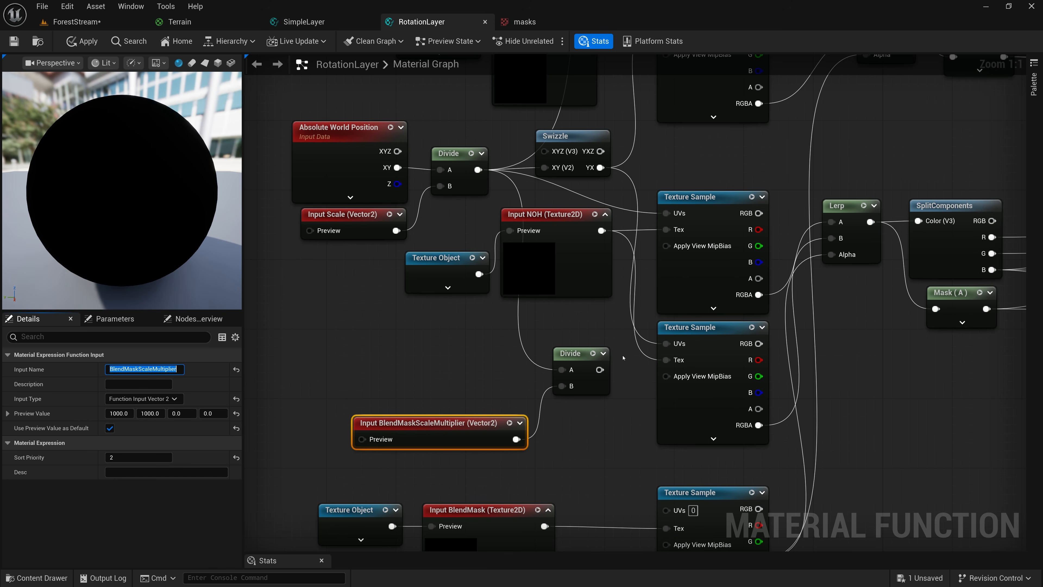
Align the new Divide node with BlendMaskScaleMultiplier and connect its result to the BlendMask texture sample's UVs
{"action": "right_click_drag", "start_coordinate": [618, 405], "coordinate": [596, 325]}
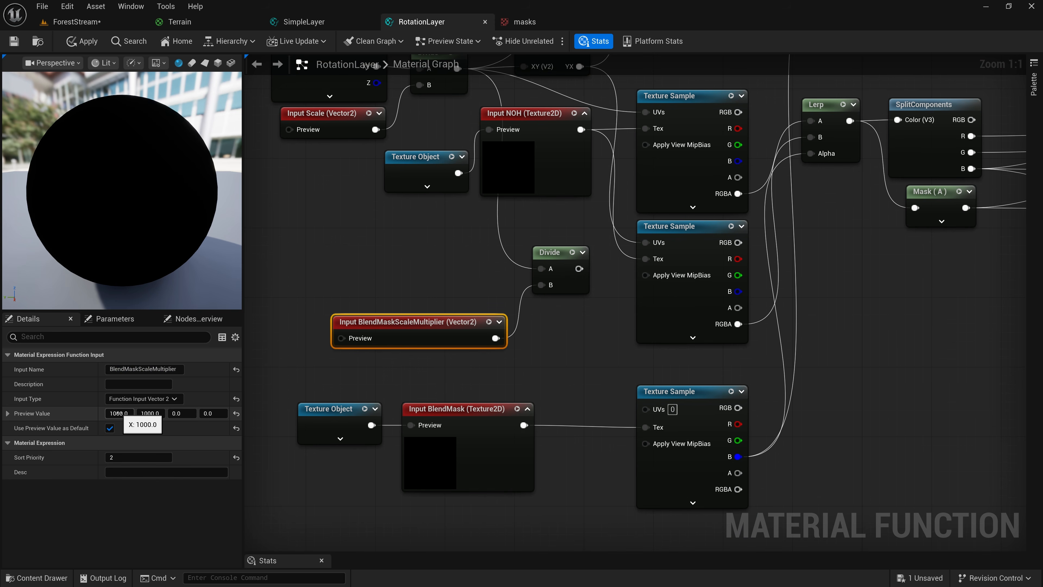
{"action": "left_click_drag", "start_coordinate": [550, 256], "coordinate": [554, 307]}
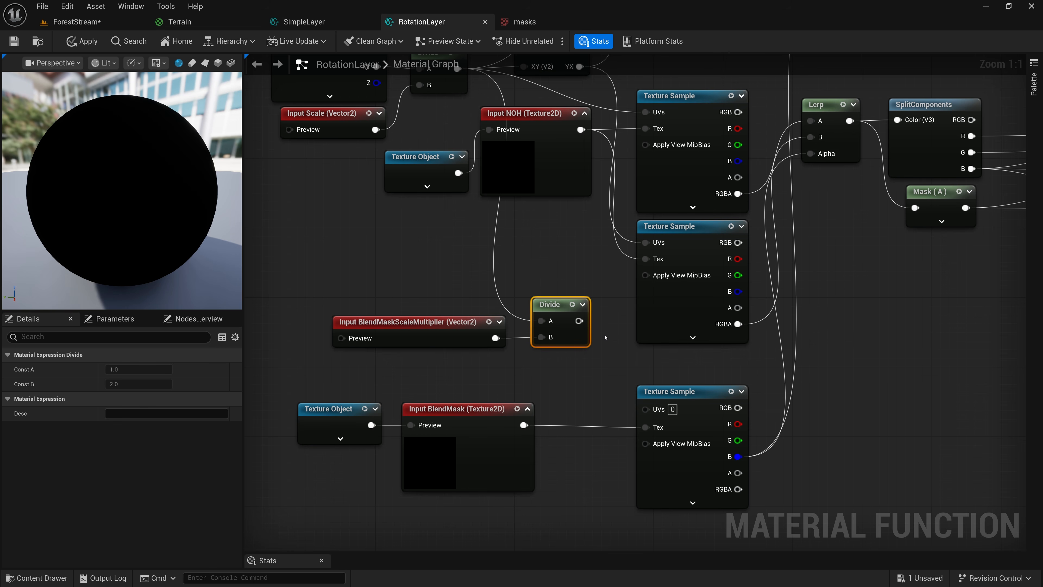
{"action": "left_click_drag", "start_coordinate": [579, 321], "coordinate": [646, 410]}
Examine how Absolute World Position, the Scale and BlendMaskScaleMultiplier inputs, and both Divide nodes drive the texture UVs
{"action": "right_click_drag", "start_coordinate": [544, 238], "coordinate": [576, 325]}
{"action": "left_click", "coordinate": [363, 126]}
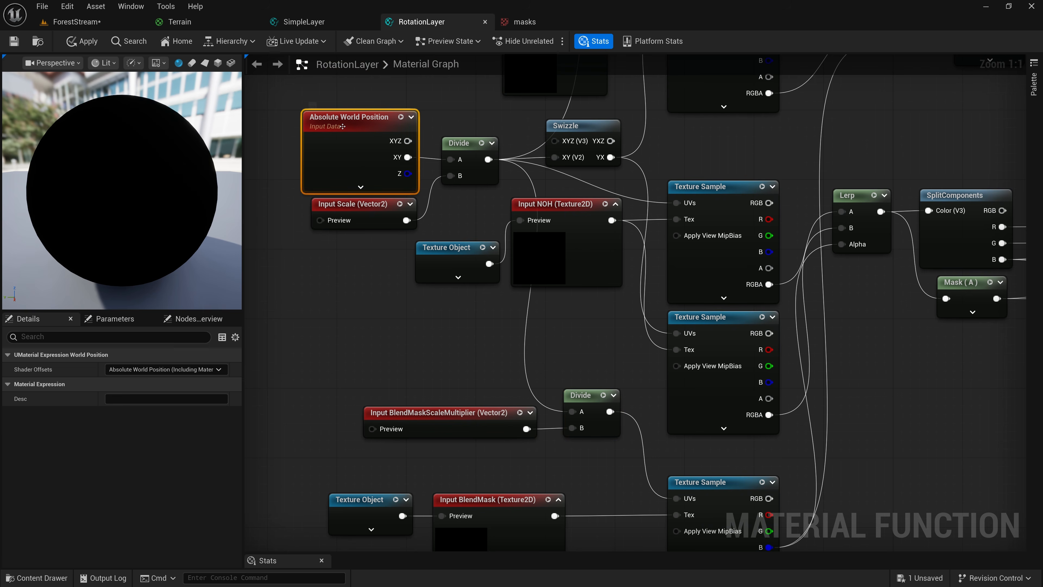
{"action": "left_click", "coordinate": [466, 143]}
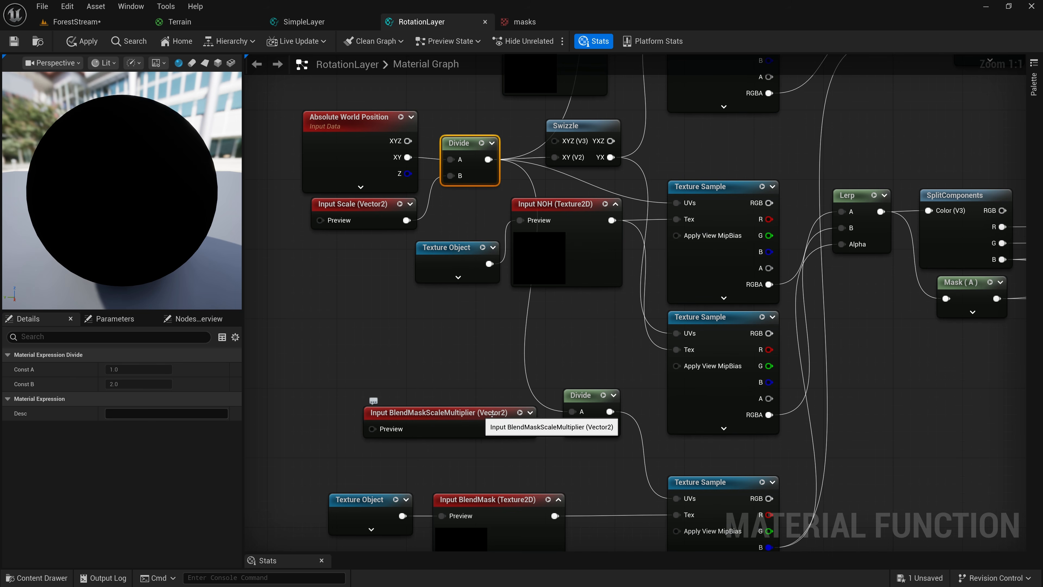
{"action": "right_click_drag", "start_coordinate": [598, 351], "coordinate": [584, 231]}
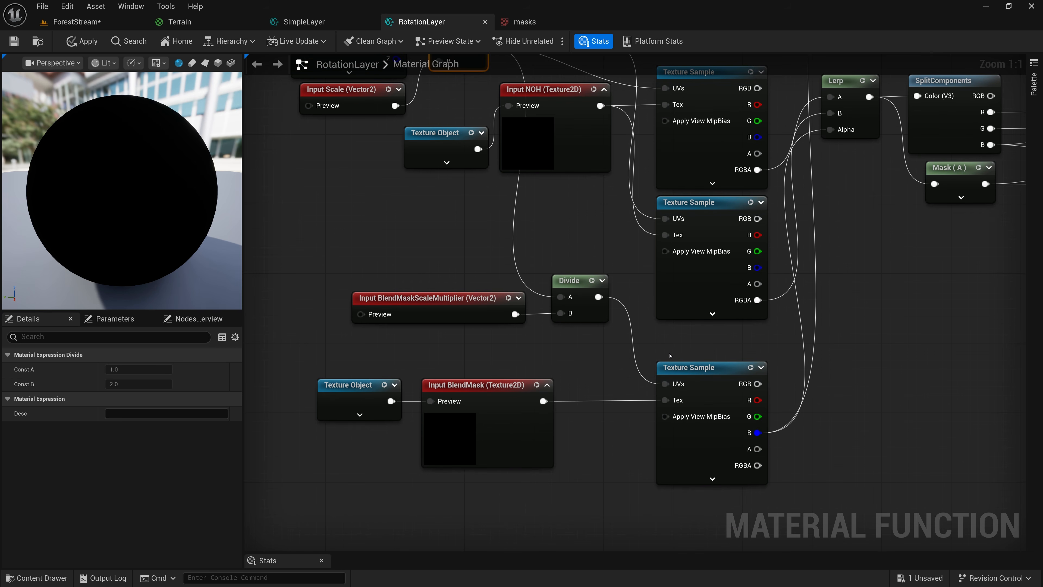
{"action": "right_click_drag", "start_coordinate": [610, 240], "coordinate": [589, 346]}
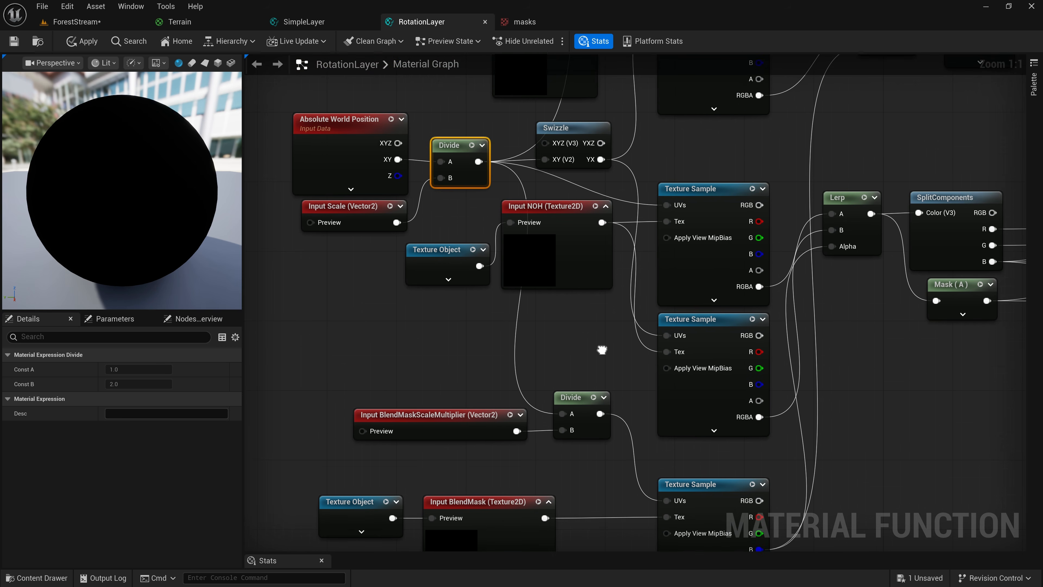
{"action": "left_click", "coordinate": [331, 126]}
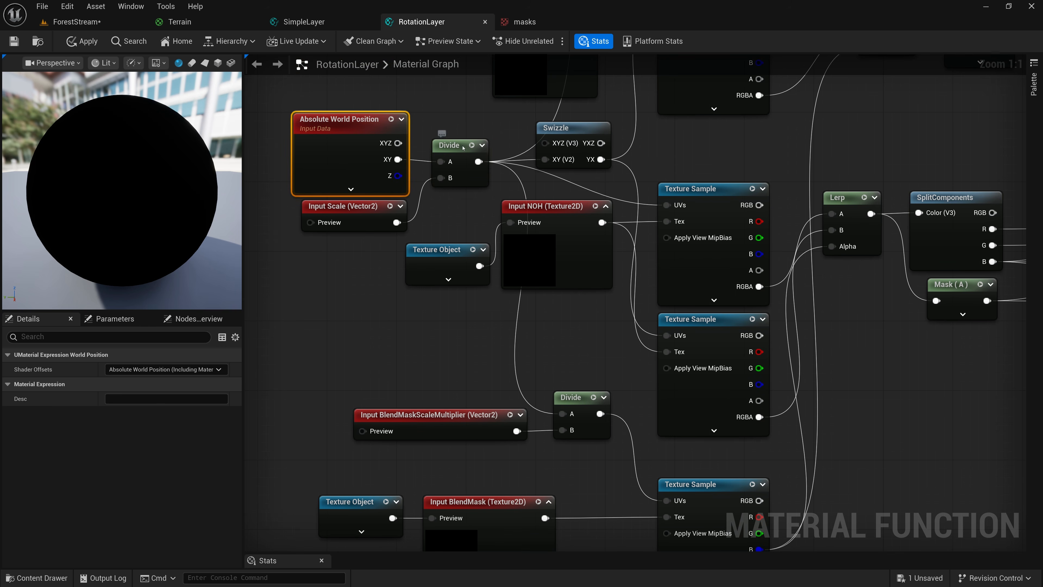
{"action": "left_click", "coordinate": [456, 168]}
{"action": "right_click_drag", "start_coordinate": [564, 311], "coordinate": [500, 217]}
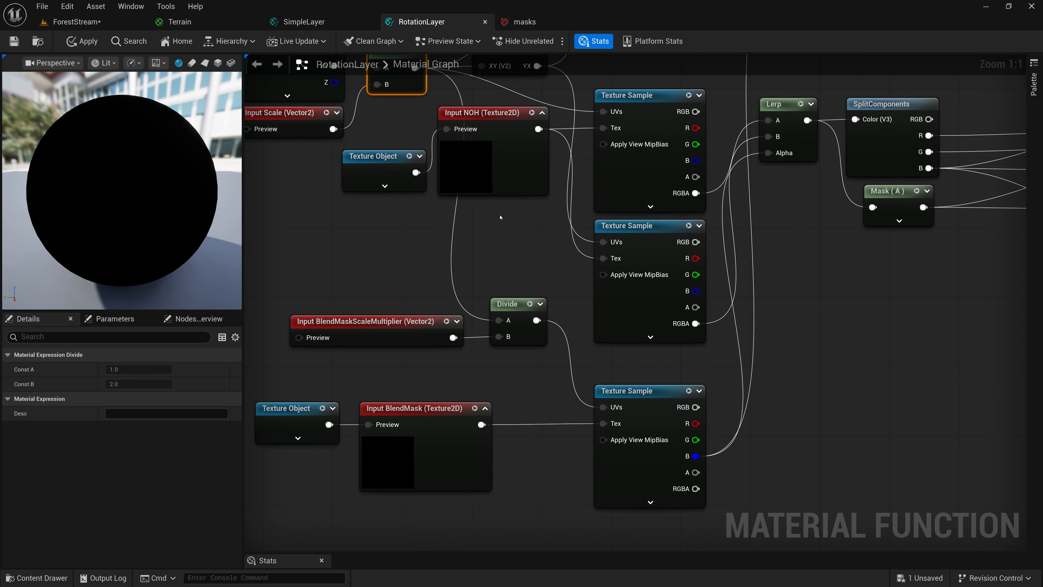
{"action": "left_click", "coordinate": [314, 112]}
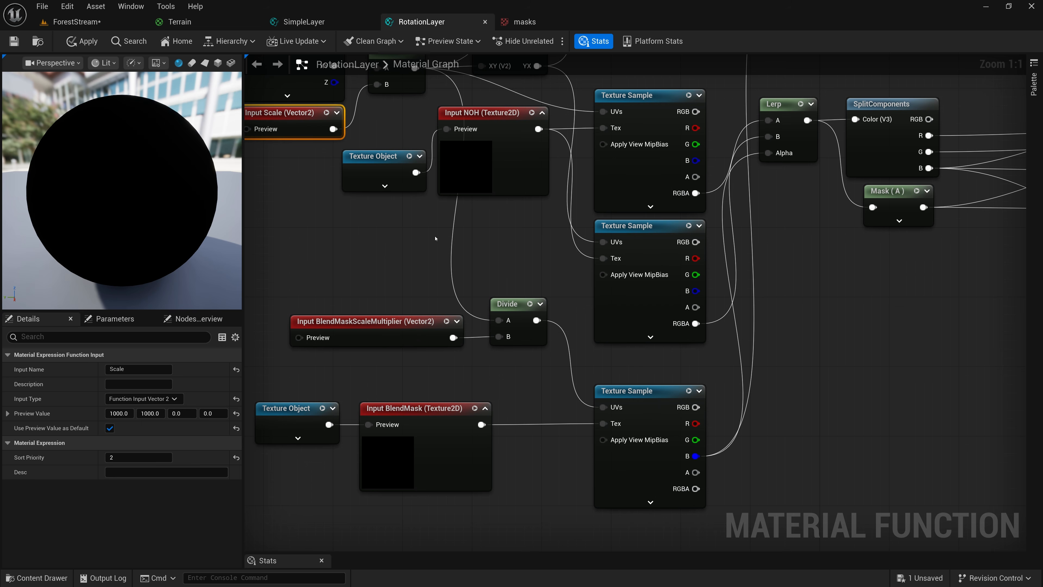
{"action": "left_click", "coordinate": [381, 324]}
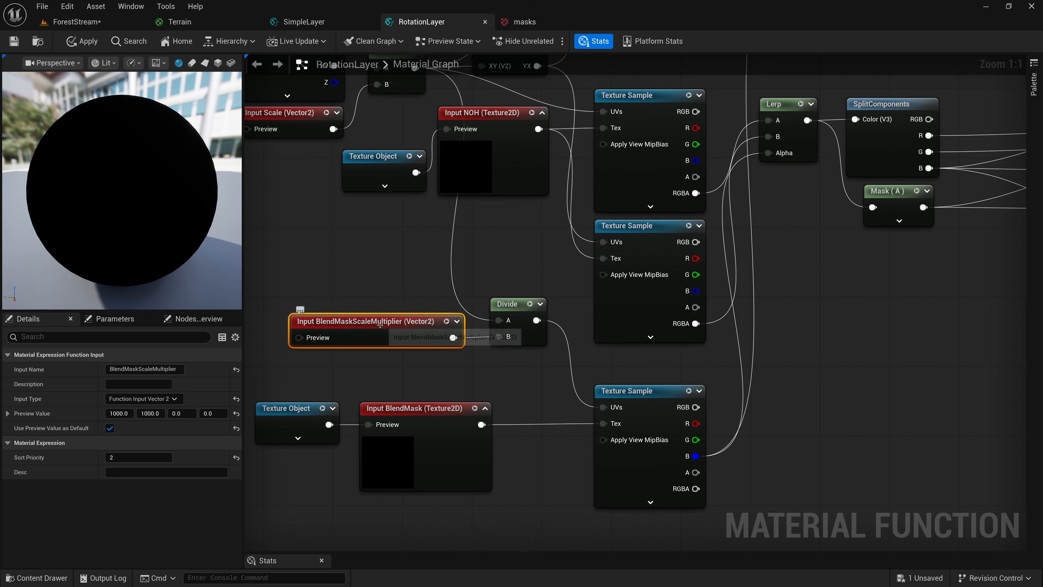
{"action": "right_click_drag", "start_coordinate": [384, 253], "coordinate": [394, 397]}
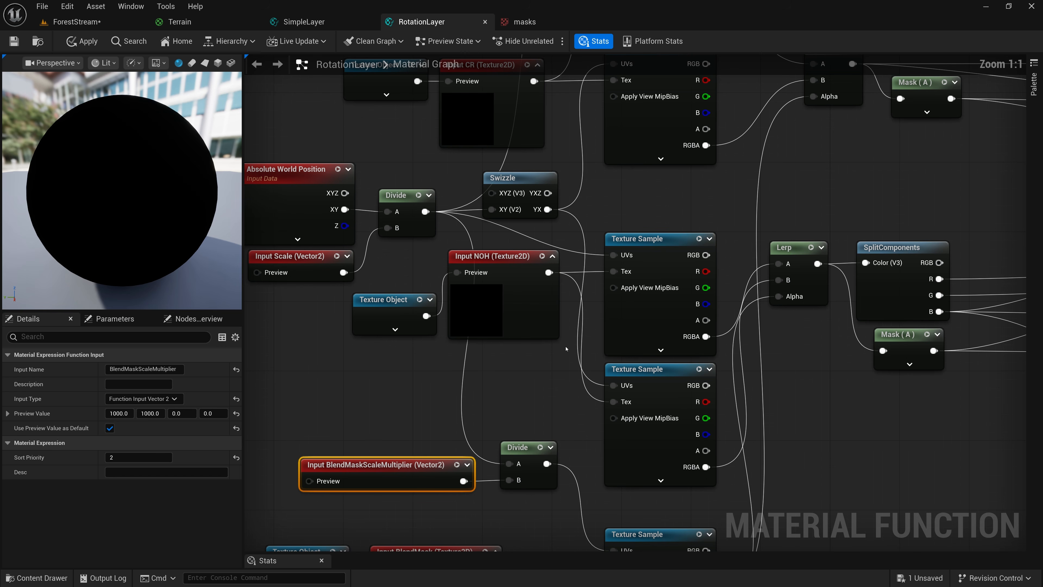
Move the input, texture sampling and Lerp nodes together closer to the output section, and save the RotationLayer function
{"action": "scroll", "coordinate": [565, 349], "scroll_direction": "down", "scroll_amount": 3}
{"action": "scroll", "coordinate": [566, 349], "scroll_direction": "down", "scroll_amount": 1}
{"action": "right_click_drag", "start_coordinate": [566, 349], "coordinate": [441, 342]}
{"action": "left_click_drag", "start_coordinate": [297, 121], "coordinate": [642, 495]}
{"action": "left_click_drag", "start_coordinate": [607, 291], "coordinate": [698, 284]}
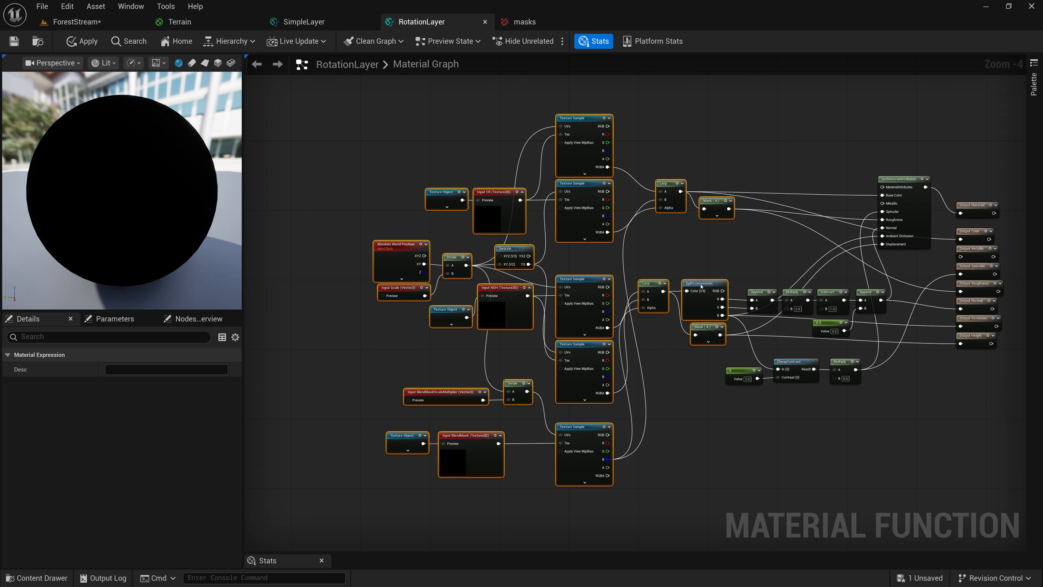
{"action": "right_click_drag", "start_coordinate": [641, 258], "coordinate": [540, 243]}
{"action": "left_click", "coordinate": [14, 41]}
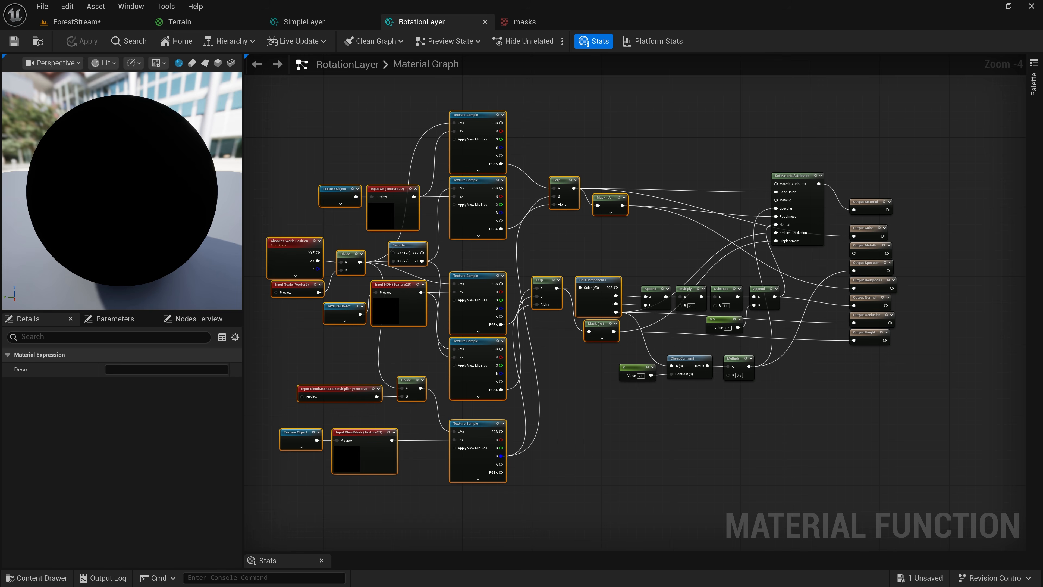
In the Terrain material, add the RotationLayer function from the TerrainShaders folder to the graph below Landscape Layer Blend
{"action": "left_click", "coordinate": [180, 22]}
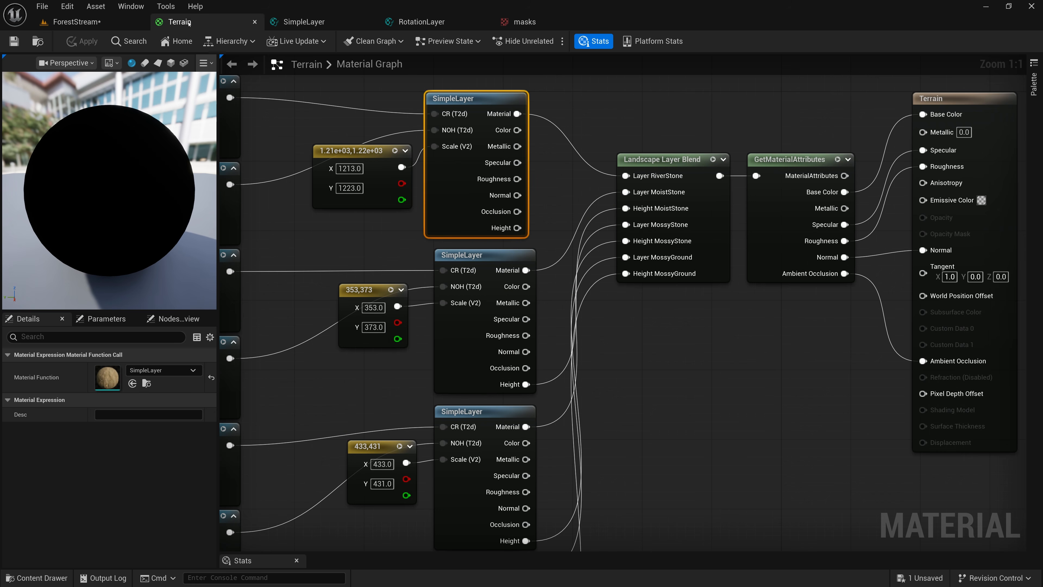
{"action": "scroll", "coordinate": [426, 249], "scroll_direction": "down", "scroll_amount": 3}
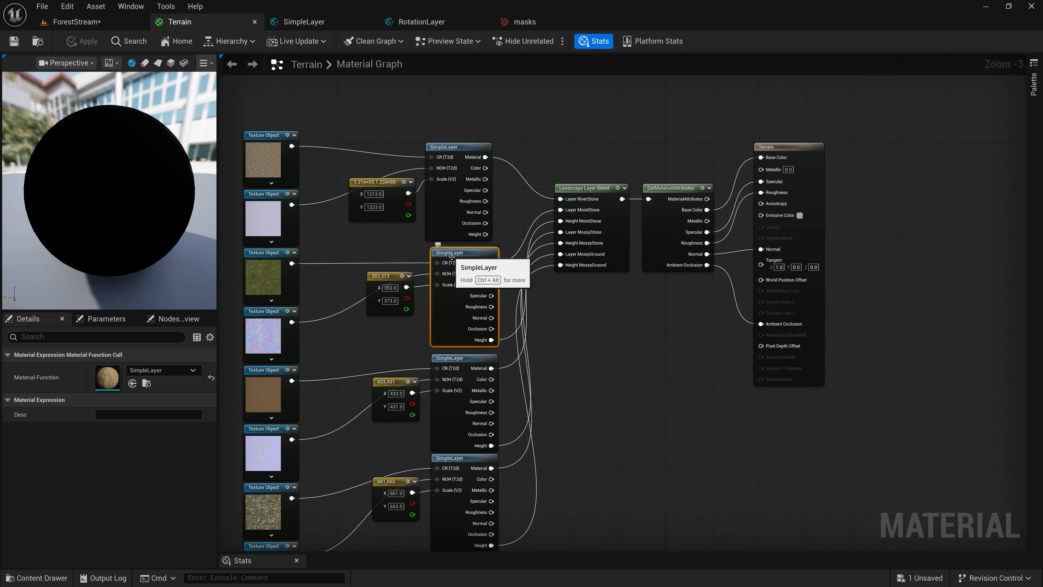
{"action": "scroll", "coordinate": [455, 257], "scroll_direction": "up", "scroll_amount": 2}
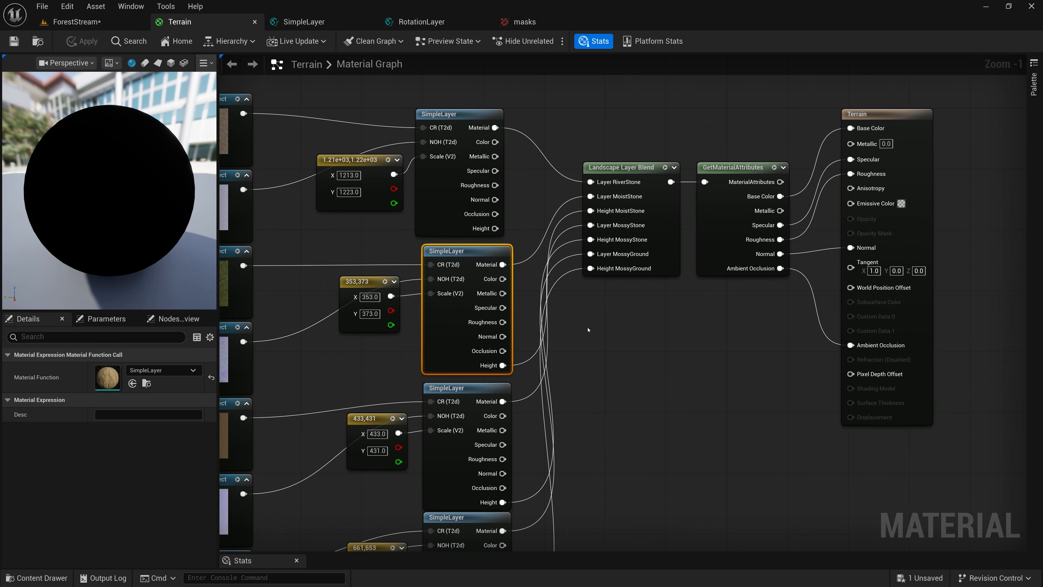
{"action": "left_click", "coordinate": [12, 579]}
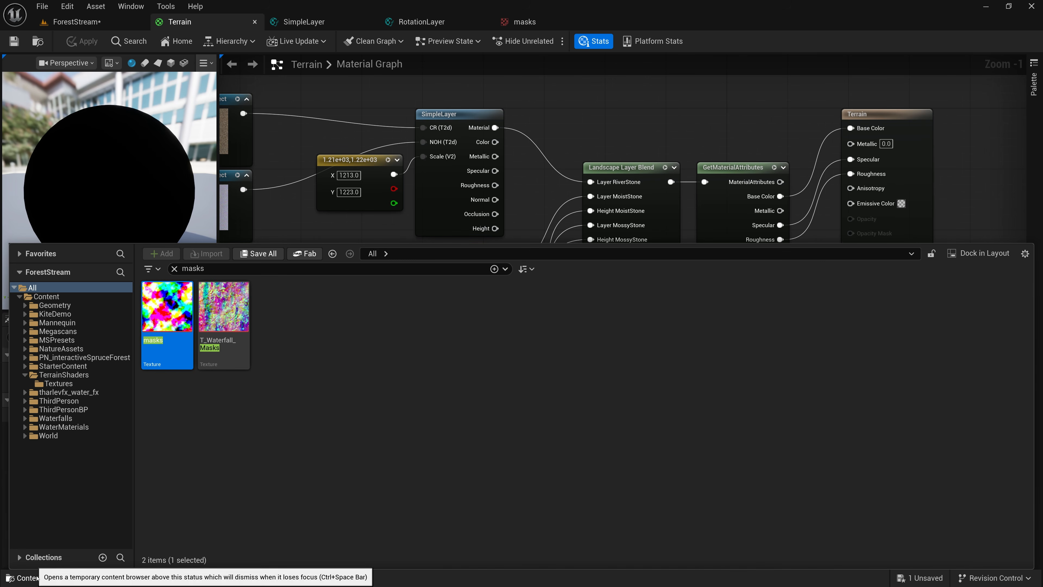
{"action": "left_click", "coordinate": [65, 375]}
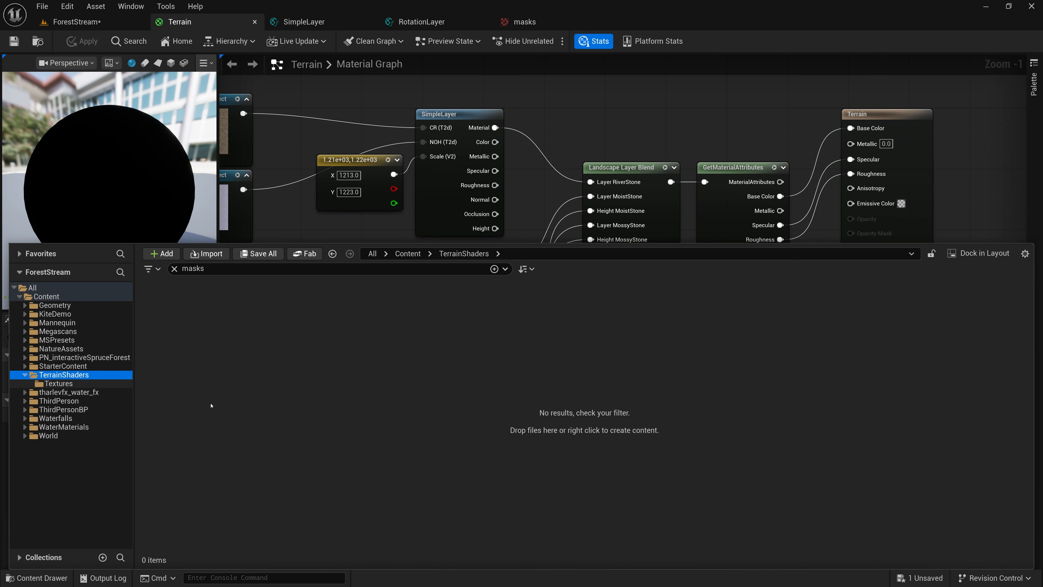
{"action": "left_click", "coordinate": [174, 269]}
{"action": "left_click_drag", "start_coordinate": [375, 260], "coordinate": [636, 327]}
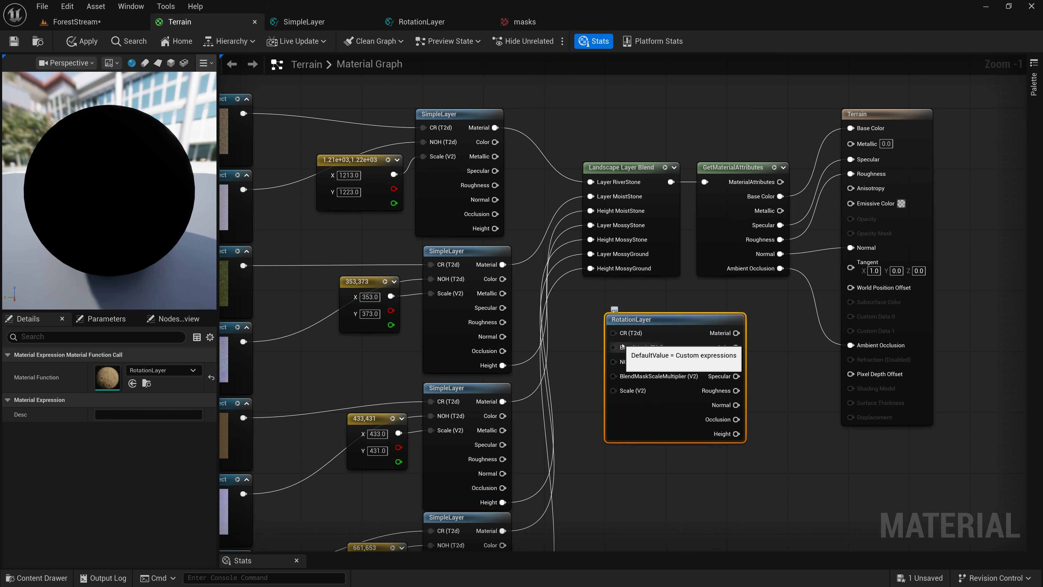
Connect the fells_mossy_CR texture object and the normal texture object below it to RotationLayer's CR and NOH inputs
{"action": "right_click_drag", "start_coordinate": [660, 334], "coordinate": [735, 323]}
{"action": "left_click", "coordinate": [401, 247]}
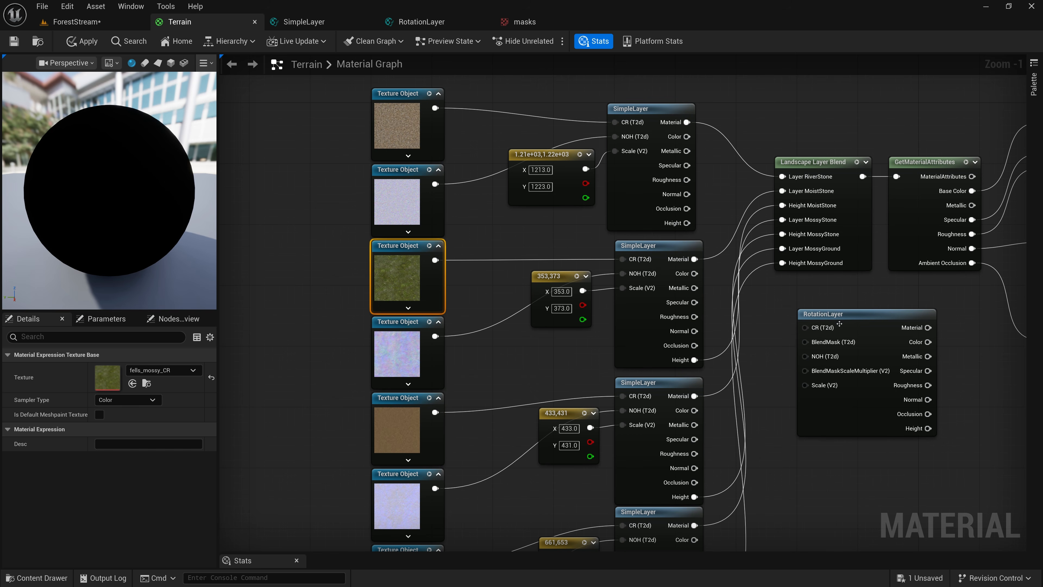
{"action": "left_click_drag", "start_coordinate": [435, 260], "coordinate": [805, 328]}
{"action": "left_click_drag", "start_coordinate": [435, 336], "coordinate": [806, 357]}
Wire RotationLayer's Material and Height outputs to Layer and Height MoistStone, and feed the 353,373 constant into its Scale input
{"action": "left_click_drag", "start_coordinate": [842, 311], "coordinate": [704, 304]}
{"action": "left_click_drag", "start_coordinate": [791, 319], "coordinate": [783, 190]}
{"action": "left_click_drag", "start_coordinate": [725, 308], "coordinate": [824, 308]}
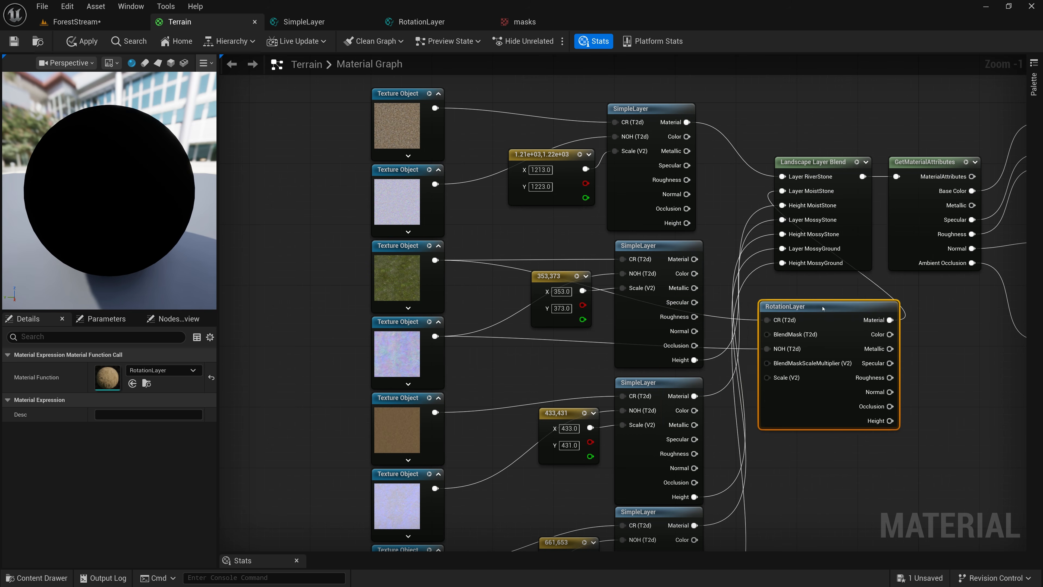
{"action": "left_click_drag", "start_coordinate": [890, 420], "coordinate": [780, 366]}
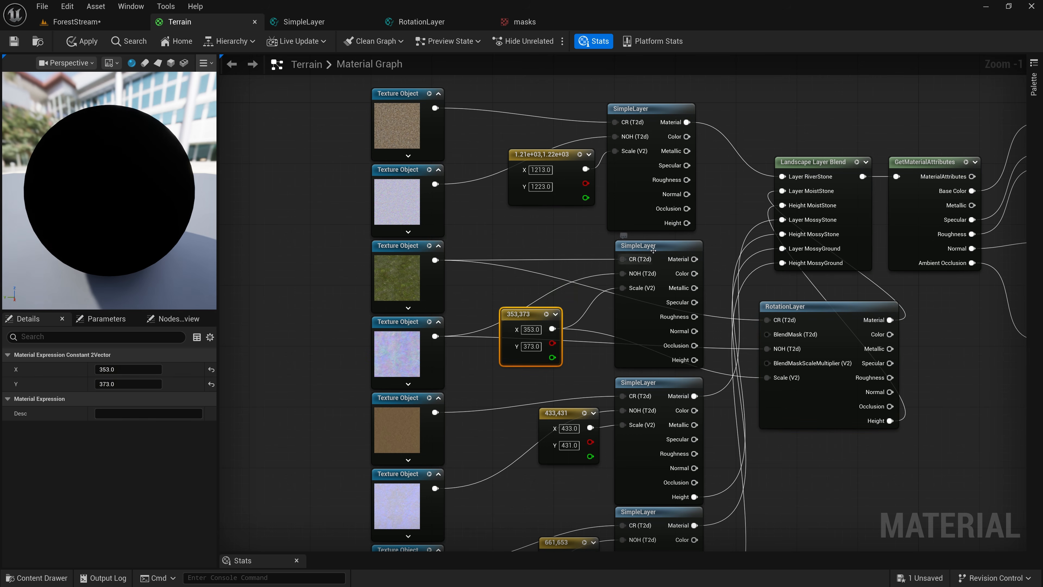
Delete the second SimpleLayer node and move RotationLayer and the 353,373 constant into its place
{"action": "left_click", "coordinate": [654, 245]}
{"action": "key", "text": "Delete"}
{"action": "left_click_drag", "start_coordinate": [539, 315], "coordinate": [493, 242]}
{"action": "left_click_drag", "start_coordinate": [811, 307], "coordinate": [639, 253]}
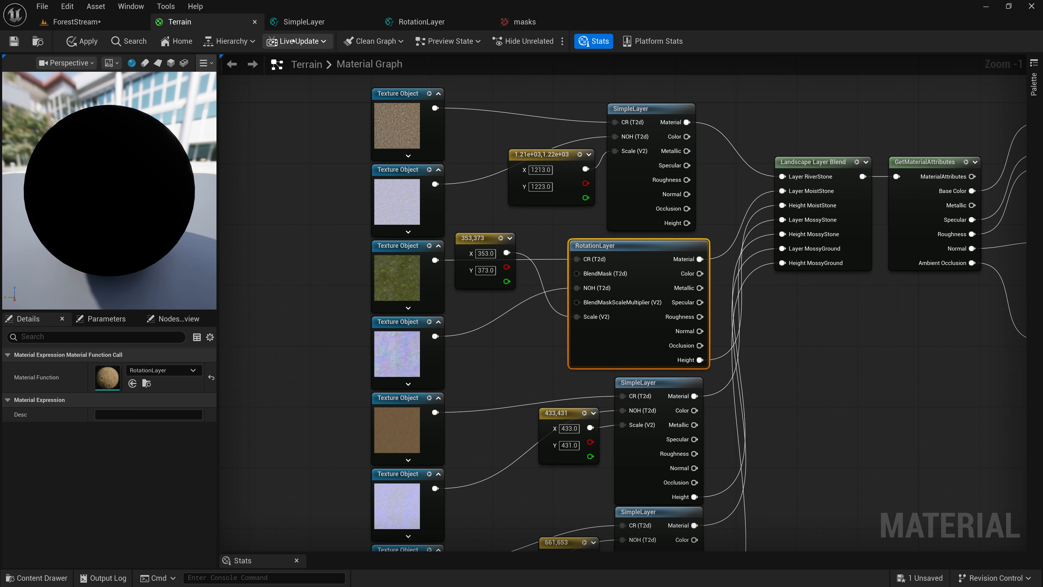
Examine the BlendMask input's default setting and its connected texture object in the RotationLayer function
{"action": "left_click", "coordinate": [423, 23]}
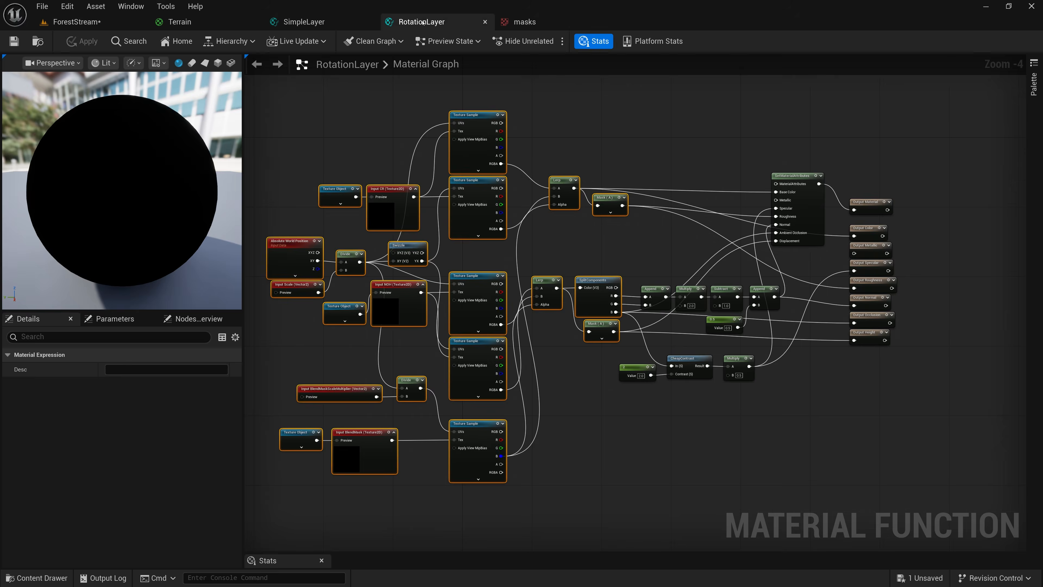
{"action": "left_click", "coordinate": [304, 332]}
{"action": "scroll", "coordinate": [294, 455], "scroll_direction": "up", "scroll_amount": 4}
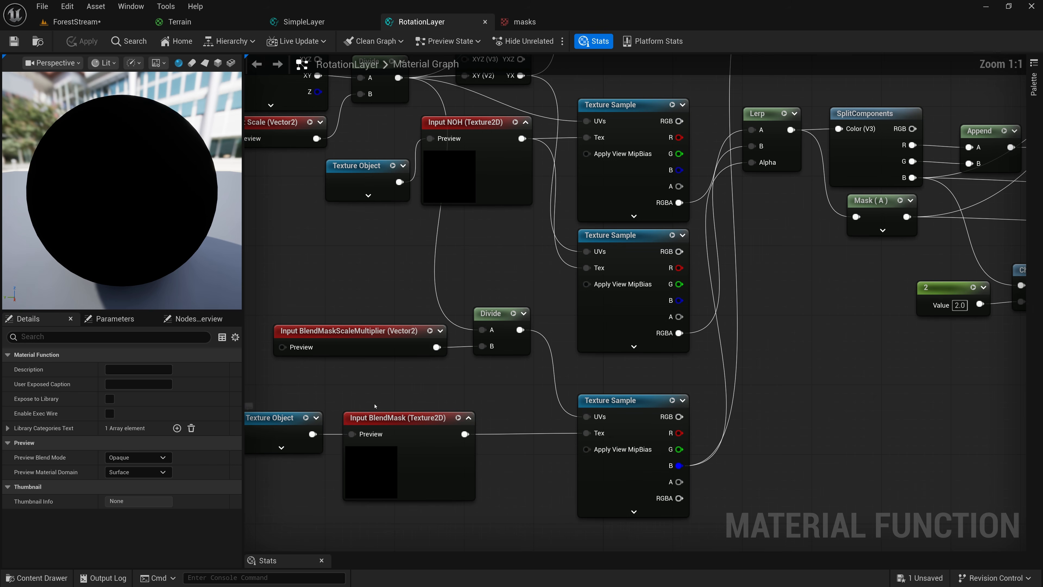
{"action": "left_click", "coordinate": [394, 417]}
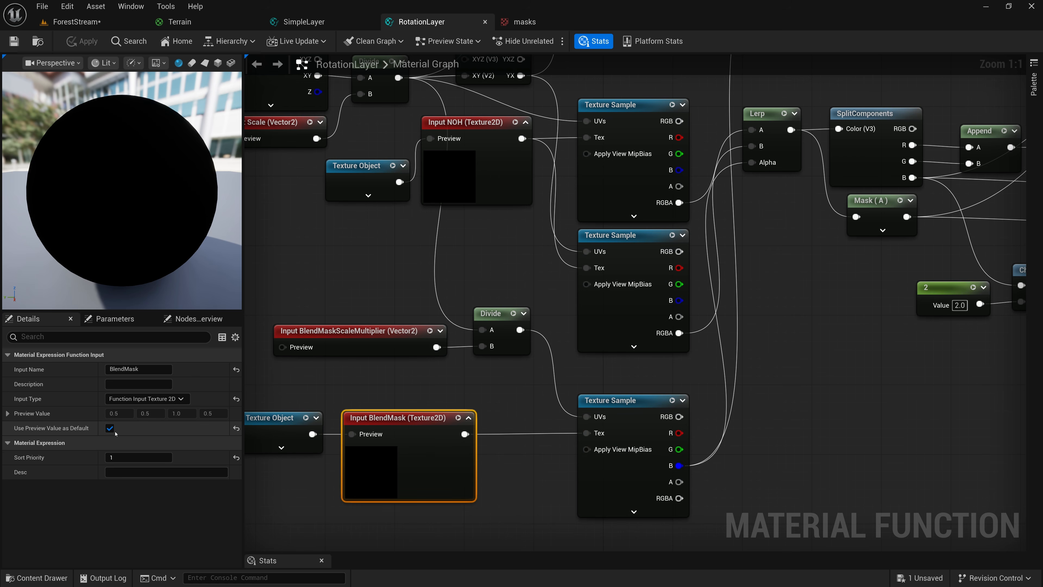
{"action": "right_click_drag", "start_coordinate": [320, 394], "coordinate": [465, 375]}
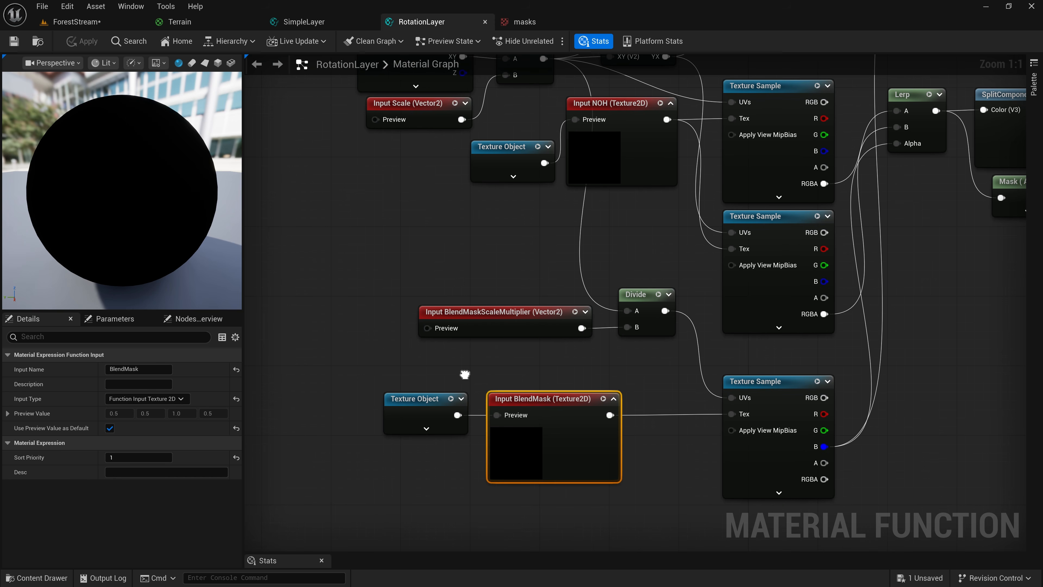
{"action": "left_click", "coordinate": [425, 400]}
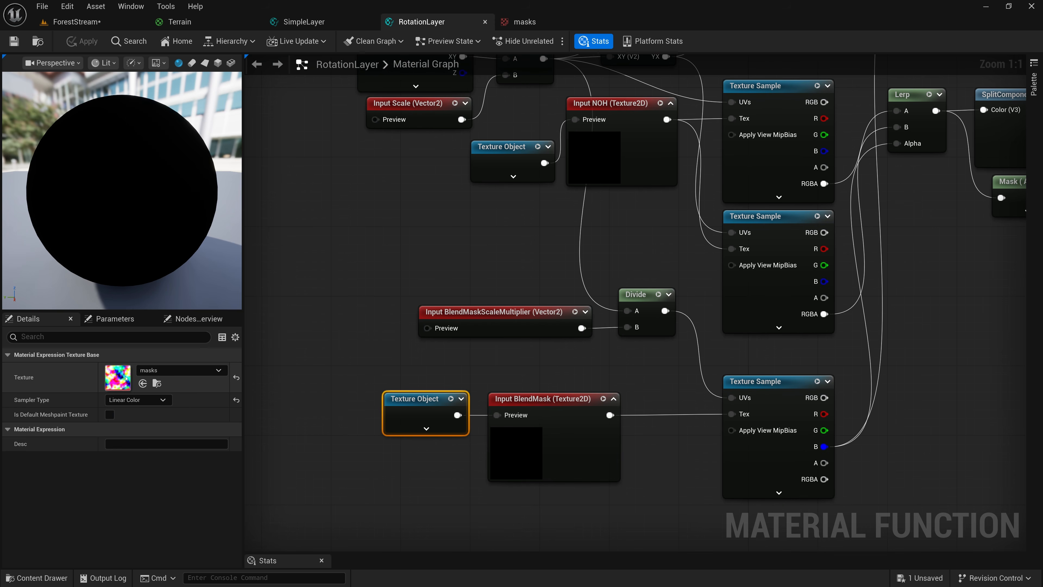
In the Terrain material, move the 353,373 constant down next to RotationLayer's Scale input
{"action": "left_click", "coordinate": [193, 23]}
{"action": "scroll", "coordinate": [584, 303], "scroll_direction": "up", "scroll_amount": 1}
{"action": "scroll", "coordinate": [585, 303], "scroll_direction": "down", "scroll_amount": 1}
{"action": "scroll", "coordinate": [591, 308], "scroll_direction": "up", "scroll_amount": 1}
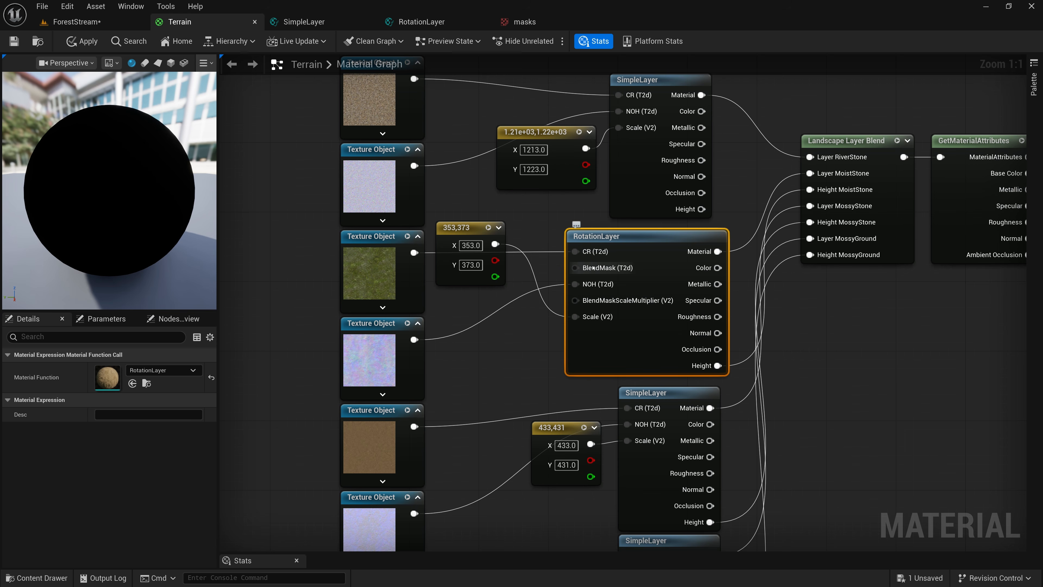
{"action": "left_click_drag", "start_coordinate": [461, 226], "coordinate": [478, 314]}
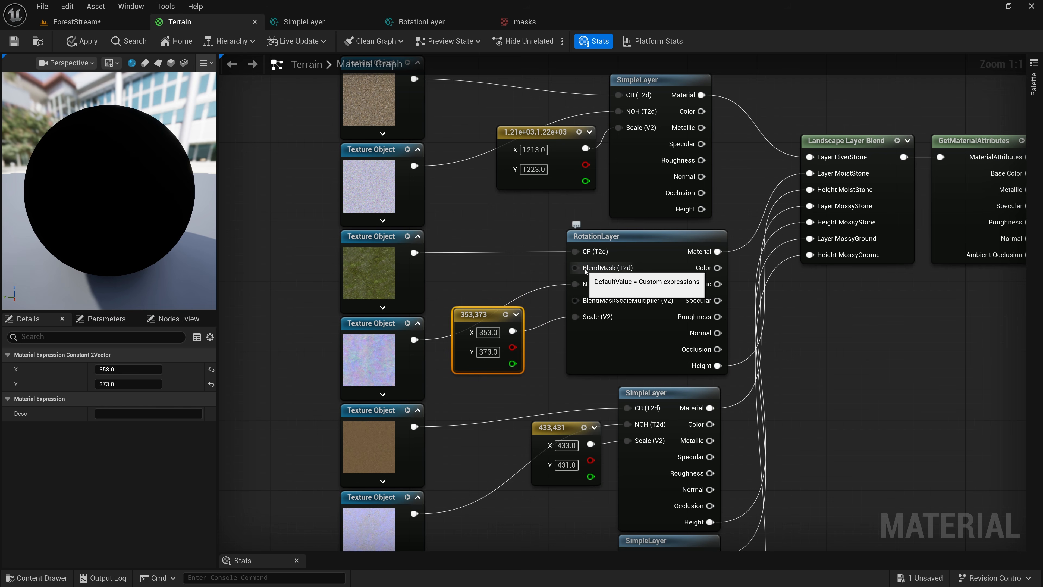
{"action": "mouse_move", "coordinate": [588, 305]}
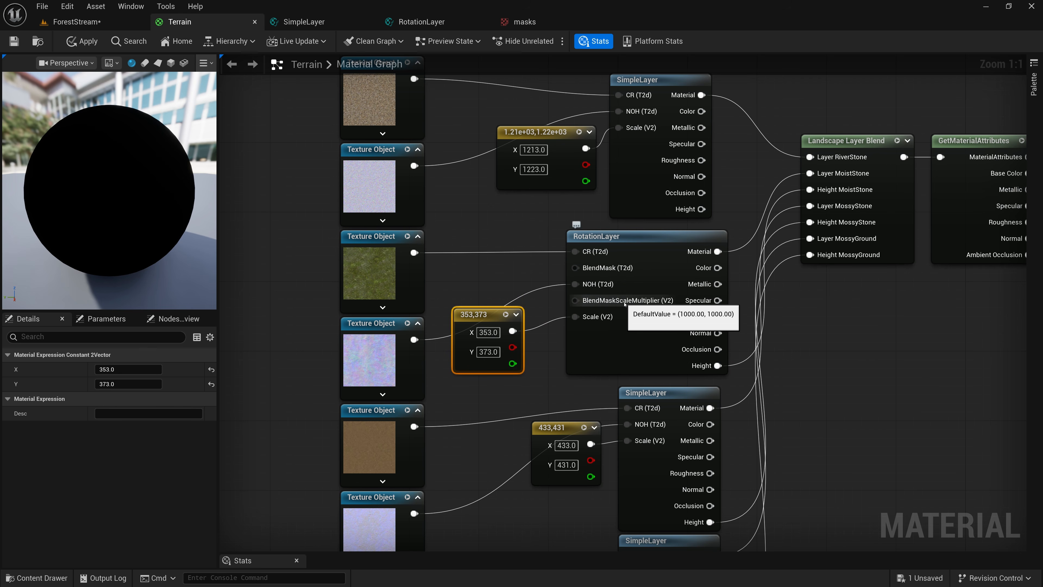
{"action": "left_click_drag", "start_coordinate": [477, 317], "coordinate": [480, 334]}
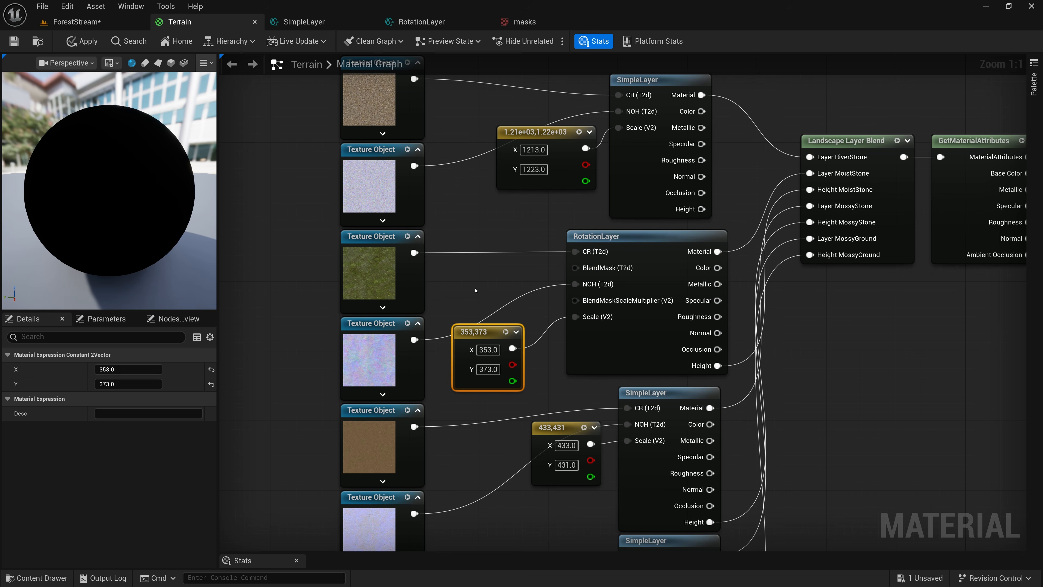
Add a Constant node with value 1, connect it to RotationLayer's BlendMaskScaleMultiplier, and apply the material
{"action": "left_click", "coordinate": [467, 273]}
{"action": "left_click_drag", "start_coordinate": [467, 272], "coordinate": [451, 272]}
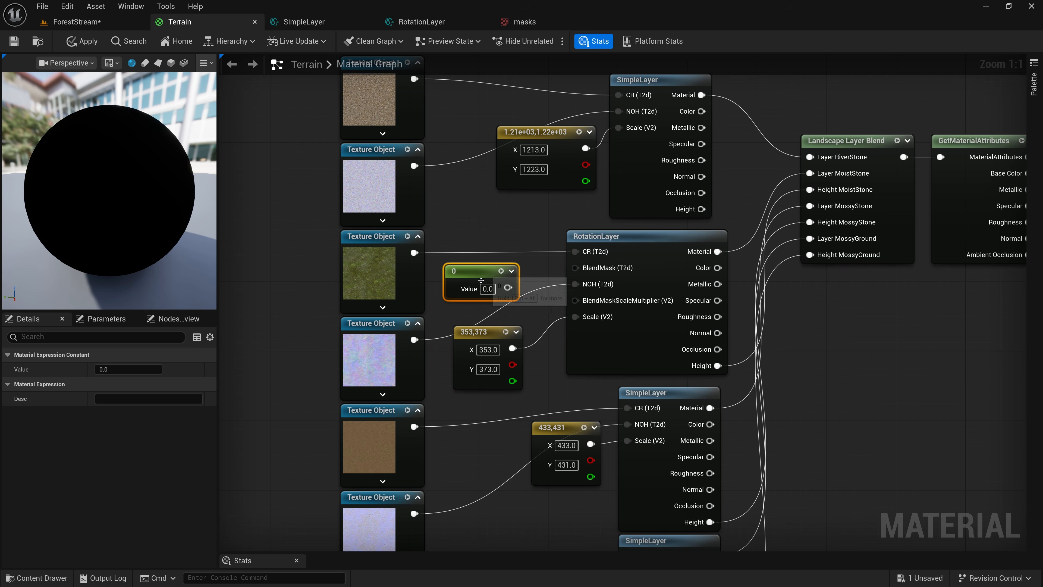
{"action": "left_click", "coordinate": [488, 289]}
{"action": "type", "text": "0.1"}
{"action": "key", "text": "Return"}
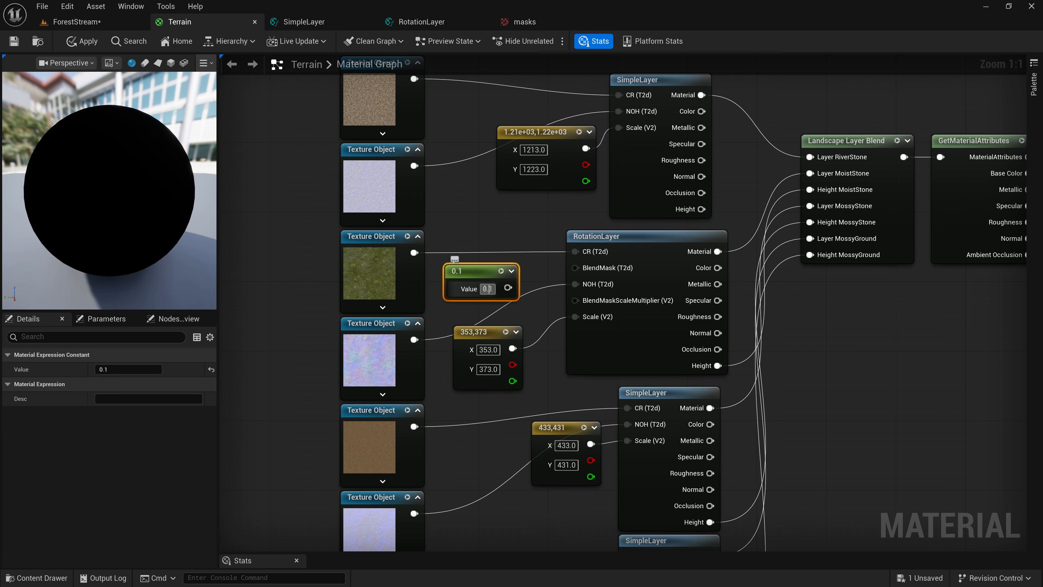
{"action": "left_click", "coordinate": [488, 289]}
{"action": "type", "text": "1"}
{"action": "key", "text": "Return"}
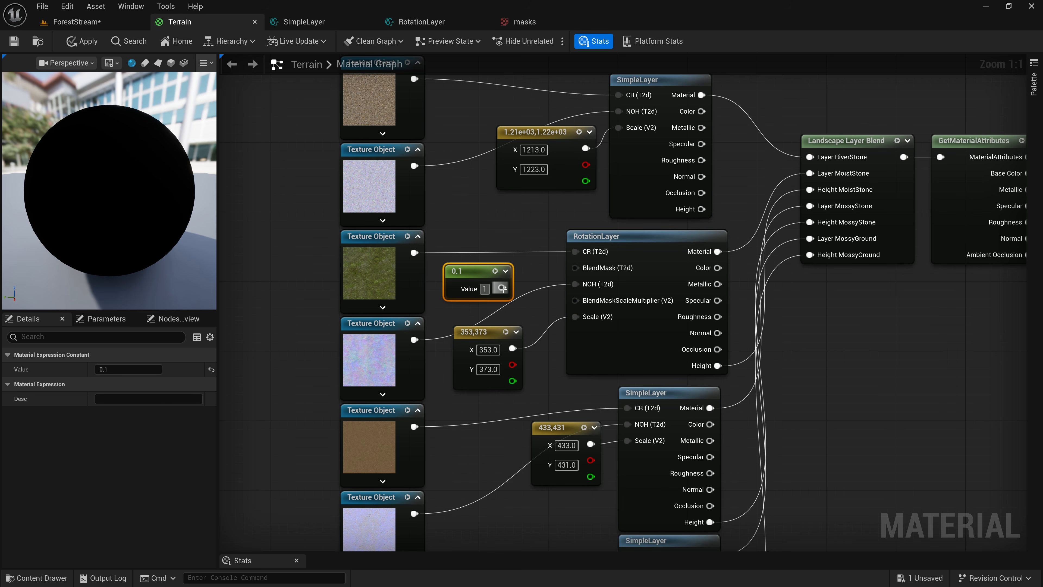
{"action": "left_click_drag", "start_coordinate": [513, 290], "coordinate": [574, 302]}
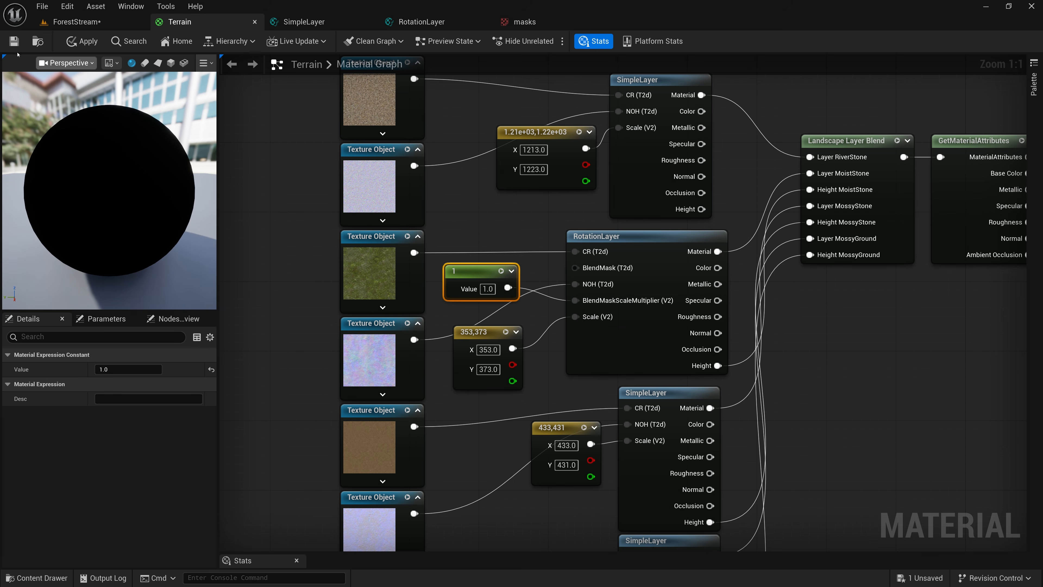
{"action": "left_click", "coordinate": [82, 41]}
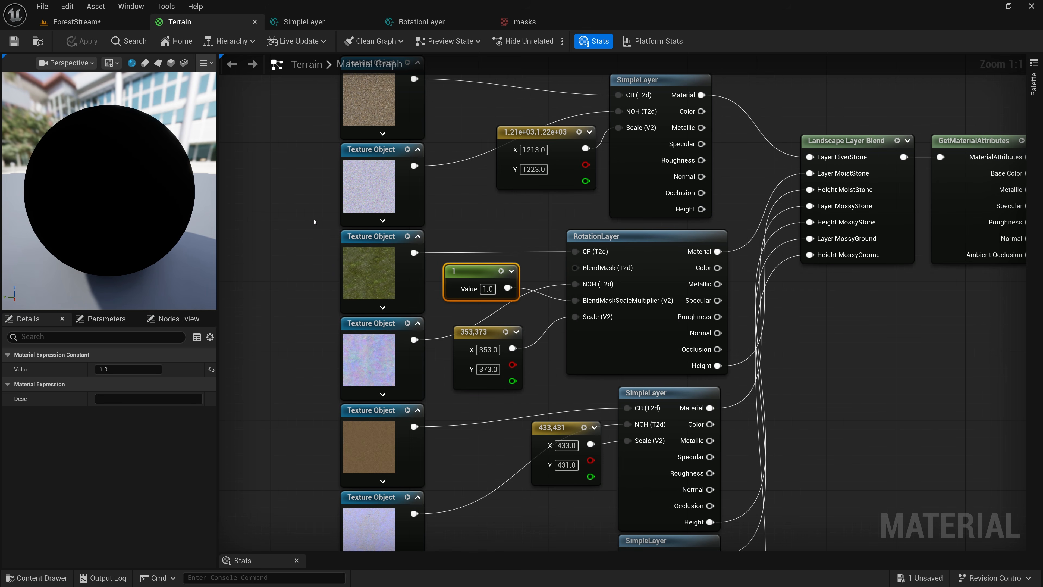
Inspect the mossy ground of the ForestStream landscape from several viewpoints for visible texture tiling
{"action": "left_click", "coordinate": [76, 21]}
{"action": "right_click_drag", "start_coordinate": [380, 320], "coordinate": [513, 391]}
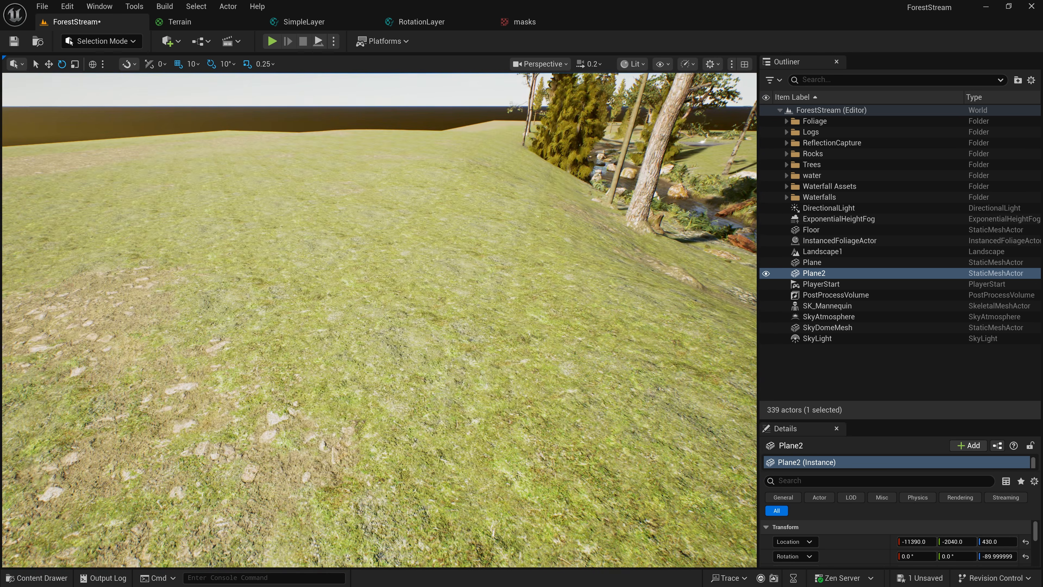
{"action": "right_click_drag", "start_coordinate": [380, 320], "coordinate": [505, 341]}
{"action": "scroll", "coordinate": [380, 320], "scroll_direction": "up", "scroll_amount": 5}
{"action": "key", "text": "w"}
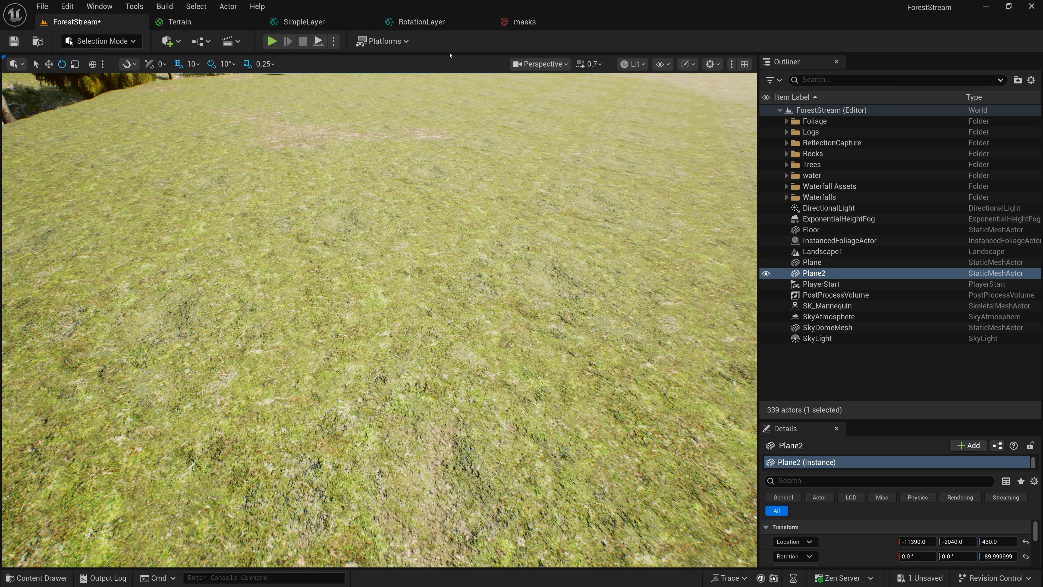
Examine the paired CR and NOH texture samples and their Lerp connections in the RotationLayer function
{"action": "left_click", "coordinate": [416, 24]}
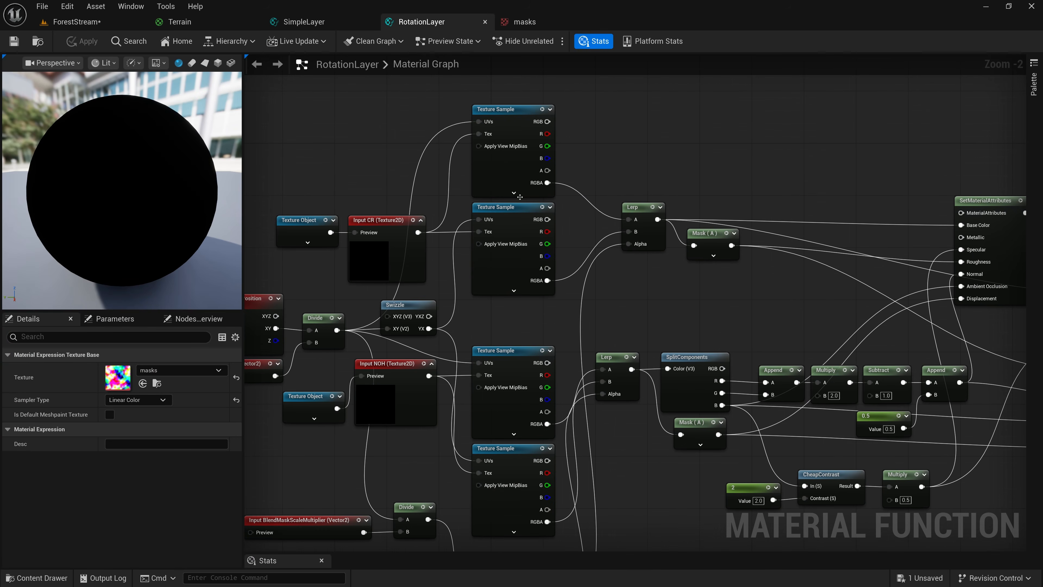
{"action": "left_click", "coordinate": [500, 121]}
{"action": "left_click", "coordinate": [509, 214]}
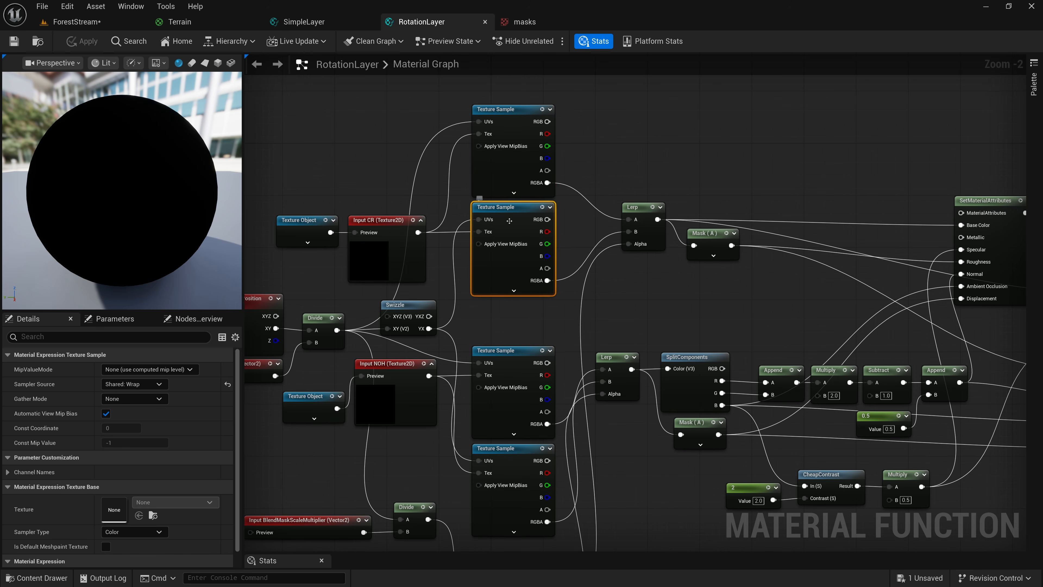
{"action": "right_click_drag", "start_coordinate": [516, 331], "coordinate": [506, 187]}
{"action": "scroll", "coordinate": [499, 207], "scroll_direction": "up", "scroll_amount": 2}
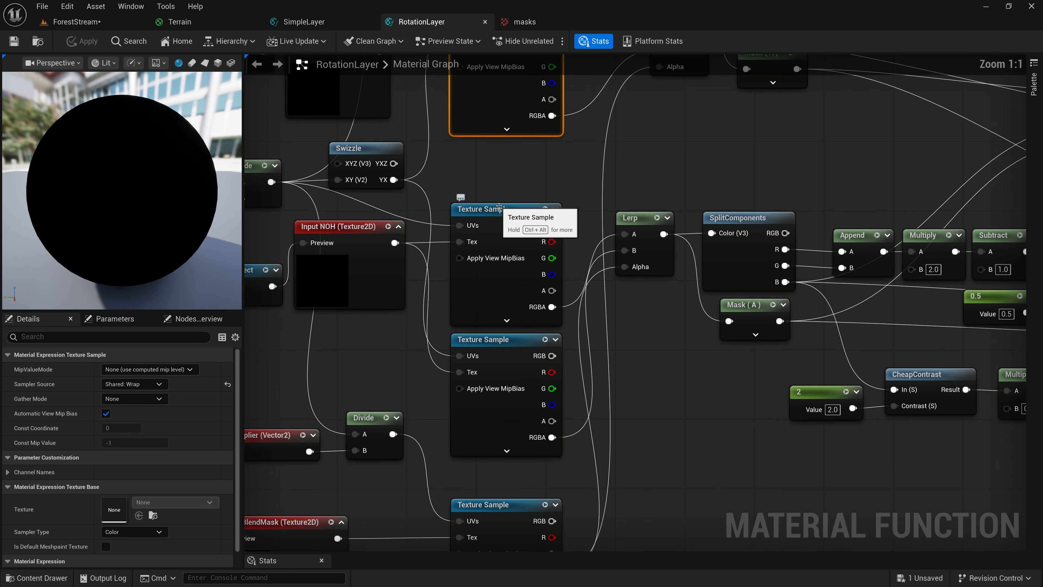
{"action": "right_click_drag", "start_coordinate": [660, 329], "coordinate": [467, 317]}
{"action": "right_click_drag", "start_coordinate": [530, 212], "coordinate": [770, 176]}
{"action": "left_click", "coordinate": [641, 324]}
{"action": "right_click_drag", "start_coordinate": [752, 312], "coordinate": [579, 314]}
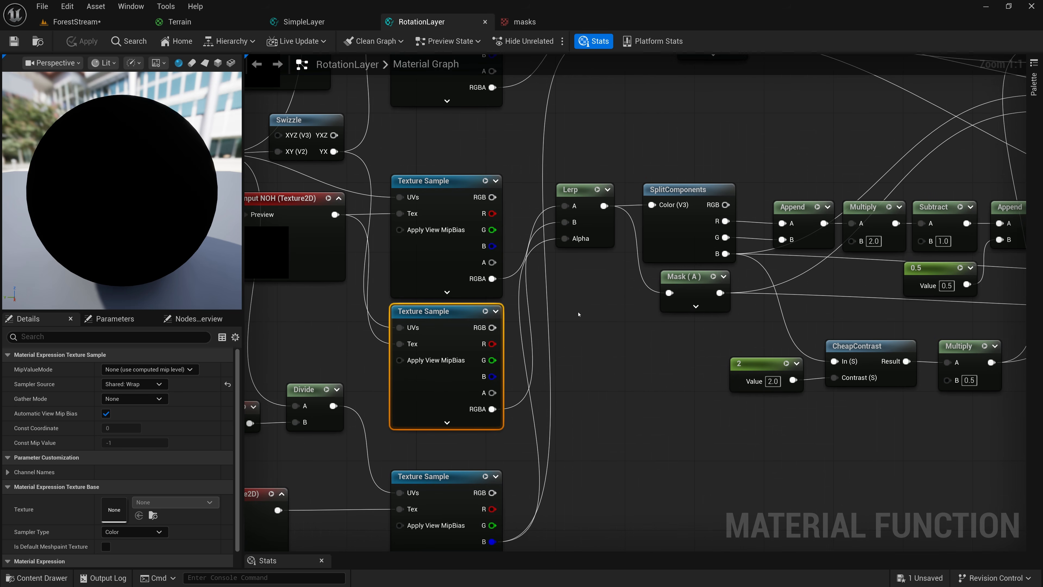
Insert Swizzle (YXZ) and Append nodes between the second NOH sample's RGB and A outputs and Lerp's B input, arranging them below the Lerp
{"action": "left_click_drag", "start_coordinate": [579, 192], "coordinate": [591, 261]}
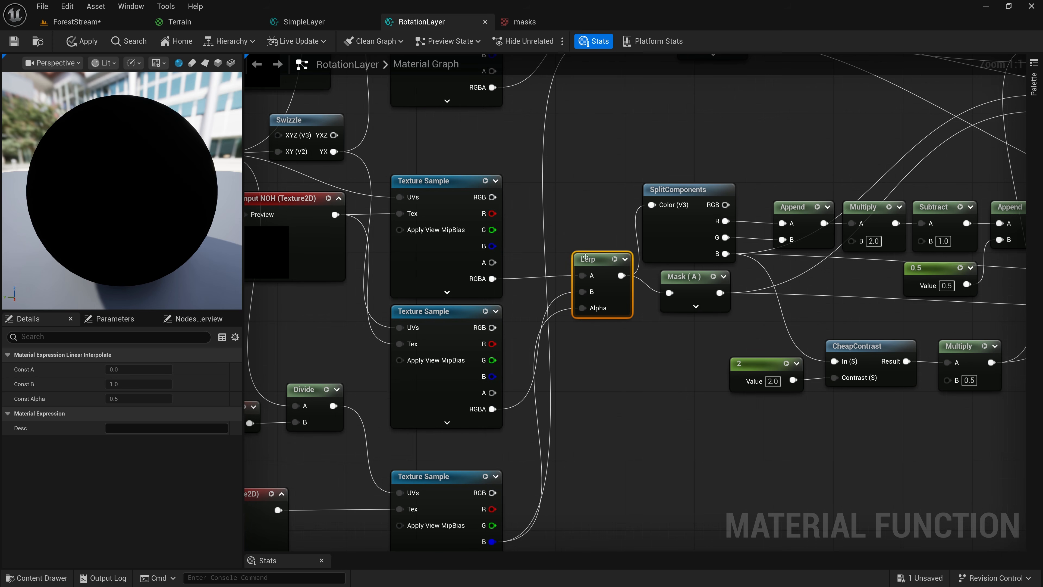
{"action": "right_click_drag", "start_coordinate": [507, 374], "coordinate": [461, 278]}
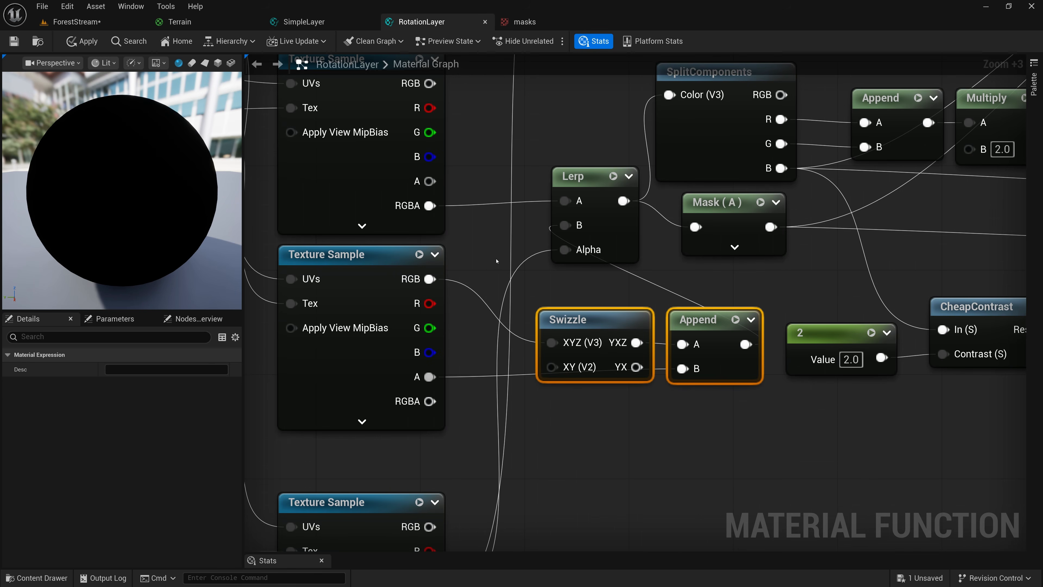
{"action": "left_click", "coordinate": [466, 262]}
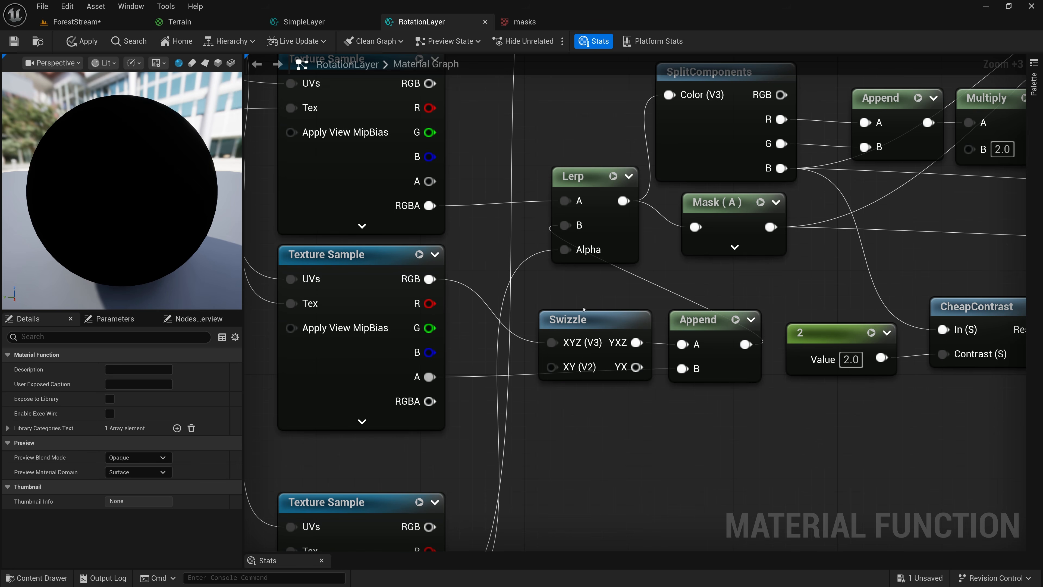
{"action": "left_click_drag", "start_coordinate": [586, 324], "coordinate": [571, 324]}
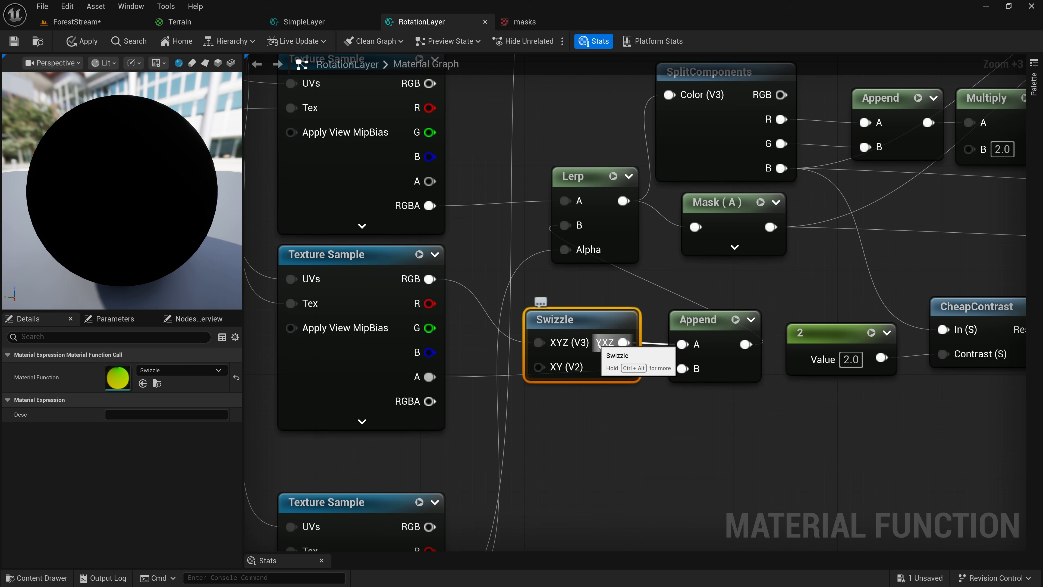
{"action": "left_click_drag", "start_coordinate": [623, 367], "coordinate": [683, 368]}
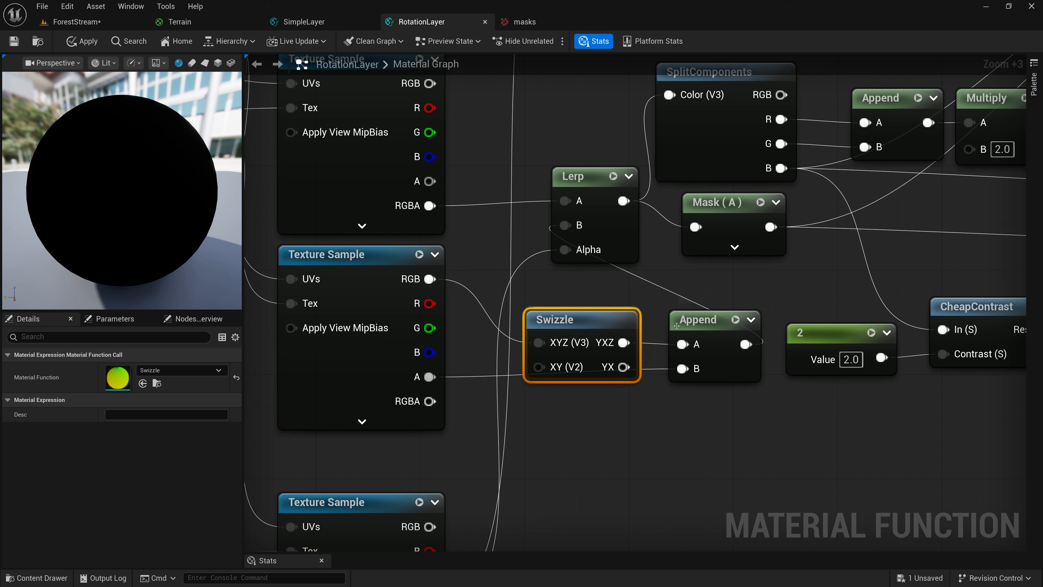
{"action": "left_click", "coordinate": [687, 325]}
{"action": "left_click_drag", "start_coordinate": [687, 325], "coordinate": [682, 362]}
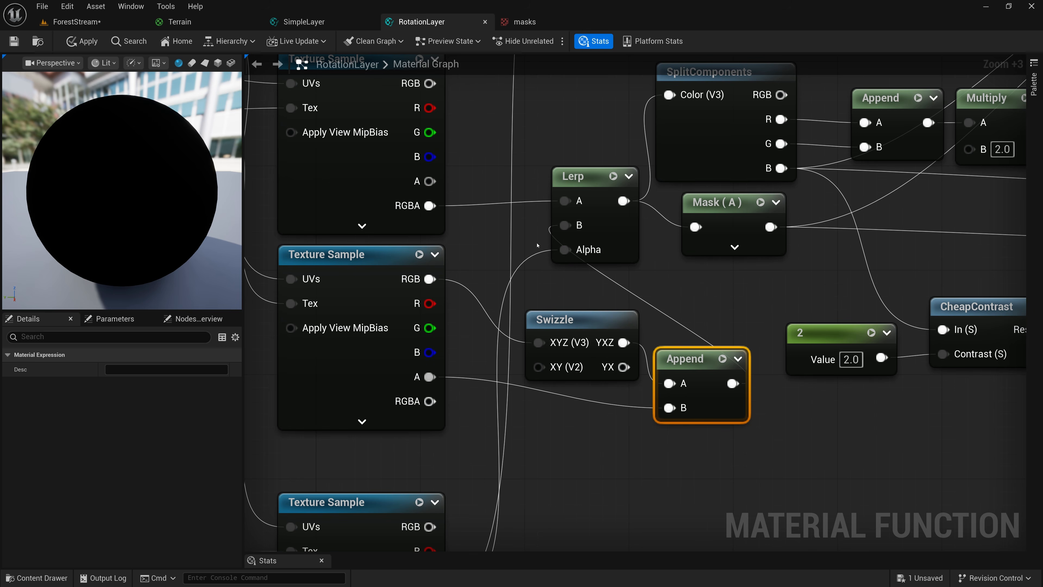
Examine the NOH branch of the RotationLayer function from the input nodes through the Lerp to the outputs
{"action": "left_click", "coordinate": [488, 251]}
{"action": "scroll", "coordinate": [488, 250], "scroll_direction": "down", "scroll_amount": 3}
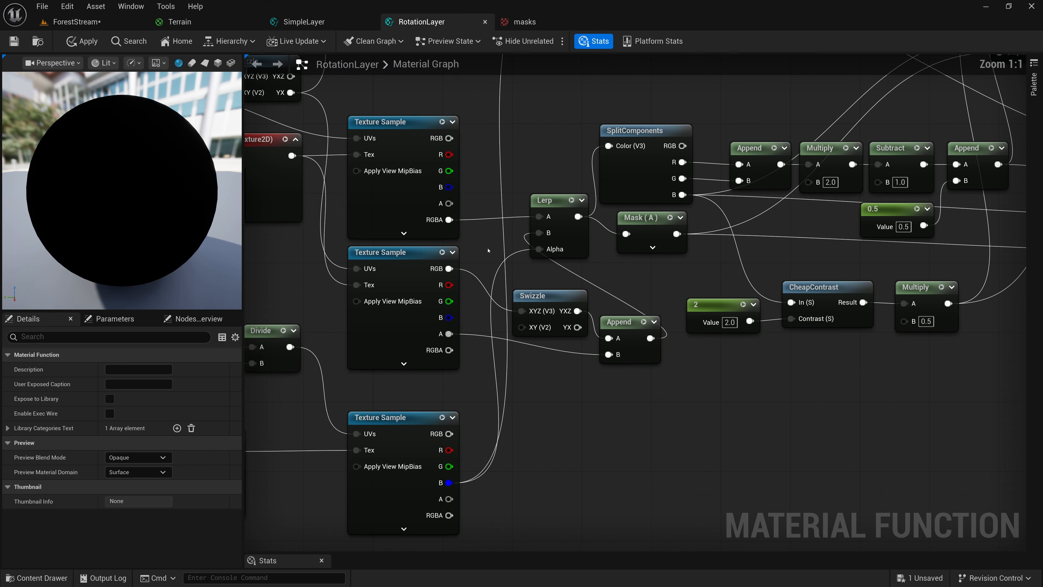
{"action": "scroll", "coordinate": [488, 250], "scroll_direction": "down", "scroll_amount": 1}
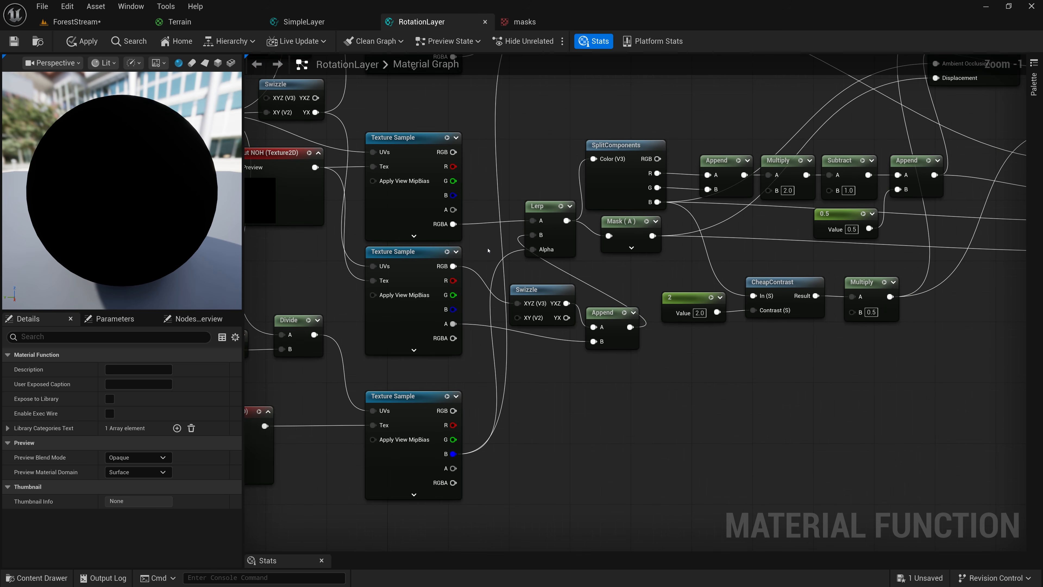
{"action": "right_click_drag", "start_coordinate": [518, 242], "coordinate": [340, 273]}
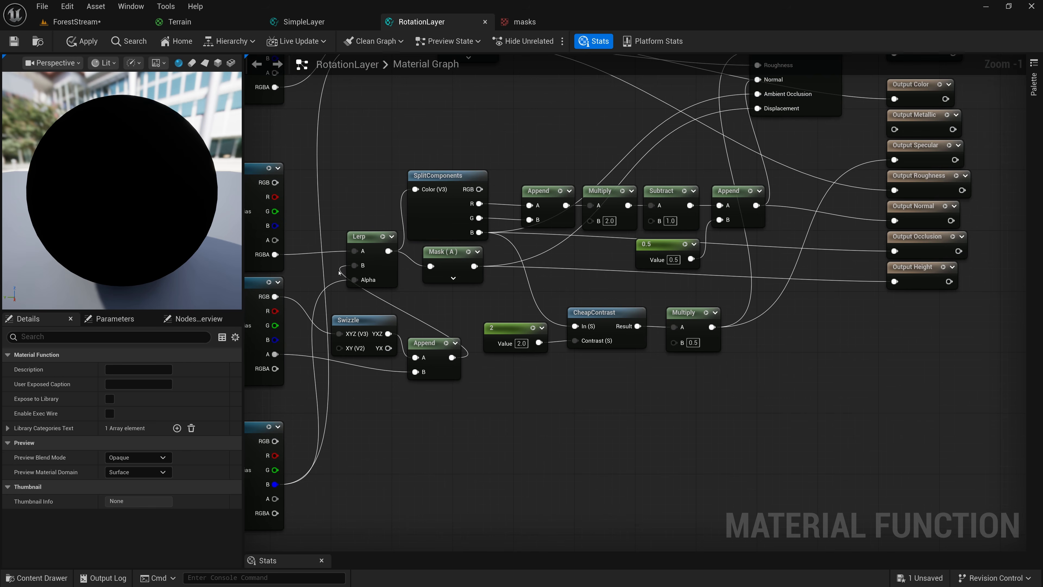
{"action": "scroll", "coordinate": [340, 272], "scroll_direction": "down", "scroll_amount": 1}
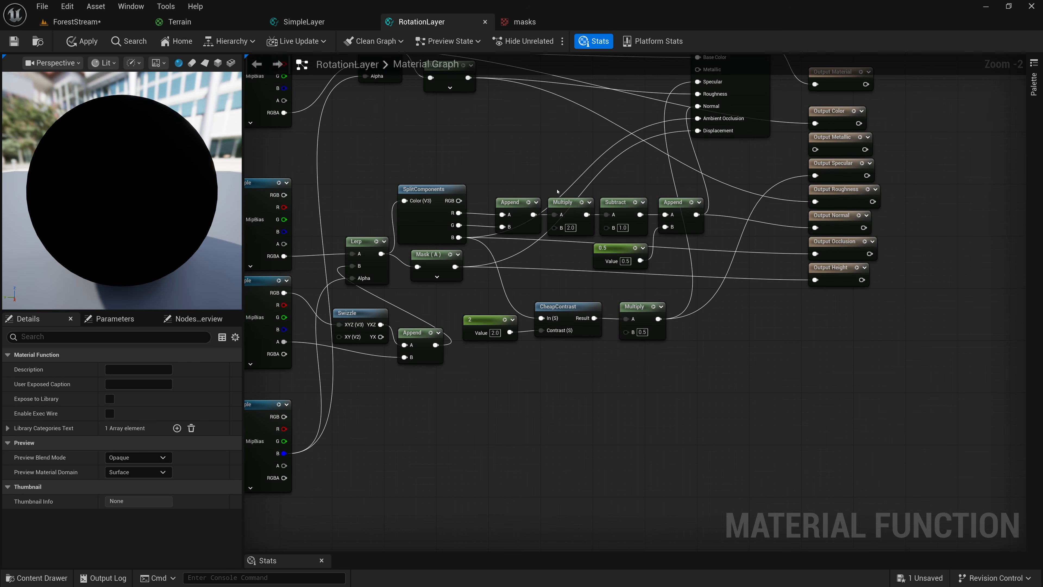
{"action": "right_click_drag", "start_coordinate": [526, 303], "coordinate": [881, 216]}
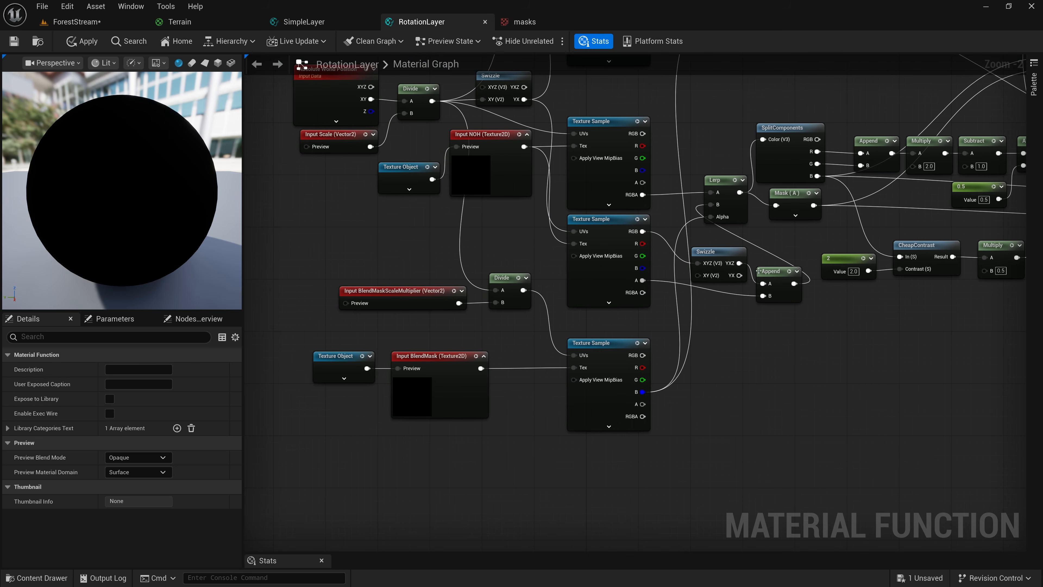
Connect the BlendMask Texture Sample's B output to Output Height in the RotationLayer function and save it
{"action": "left_click", "coordinate": [600, 345]}
{"action": "right_click_drag", "start_coordinate": [643, 392], "coordinate": [524, 389]}
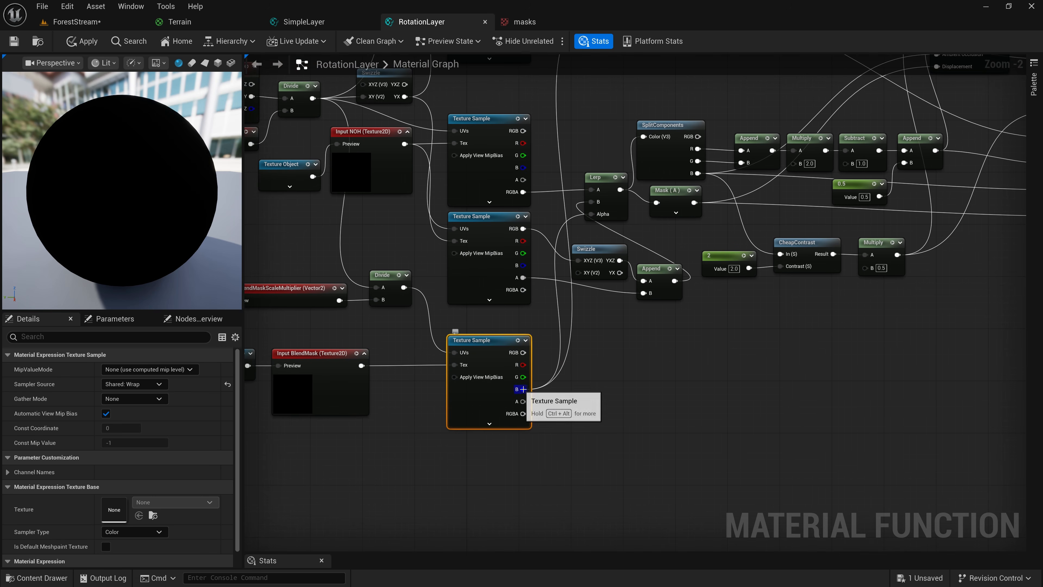
{"action": "right_click_drag", "start_coordinate": [687, 358], "coordinate": [528, 371]}
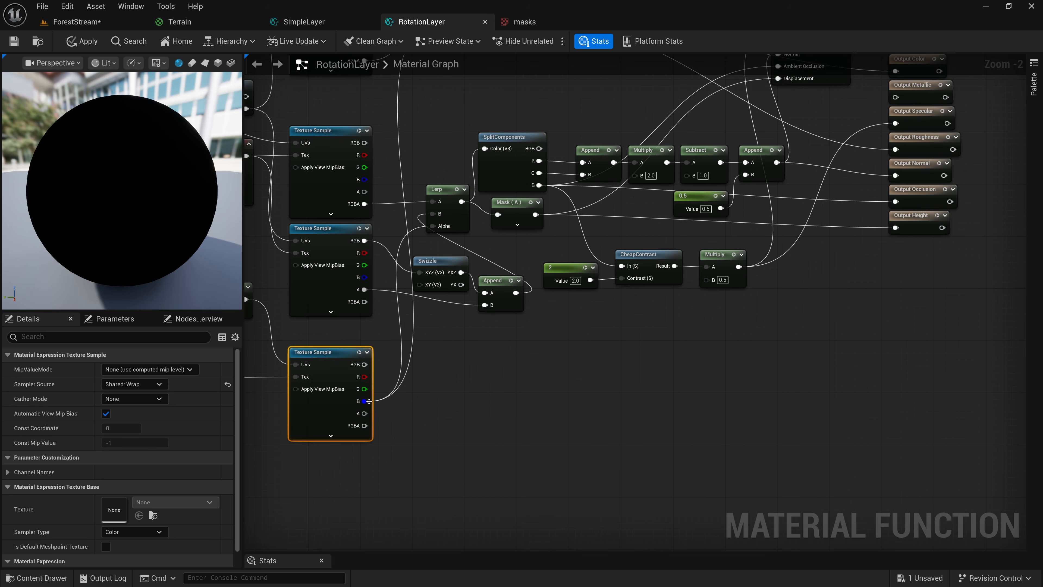
{"action": "left_click_drag", "start_coordinate": [369, 401], "coordinate": [897, 227]}
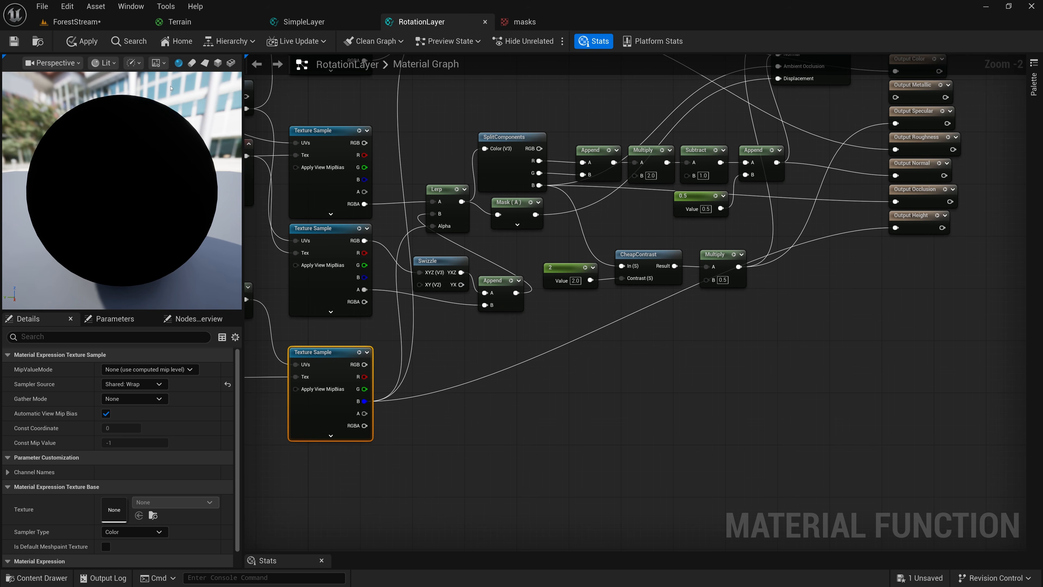
{"action": "key", "text": "ctrl+s"}
Wire RotationLayer's Height output into the Terrain material's Base Color, save it, and inspect the mask pattern on the ForestStream landscape
{"action": "left_click", "coordinate": [179, 22]}
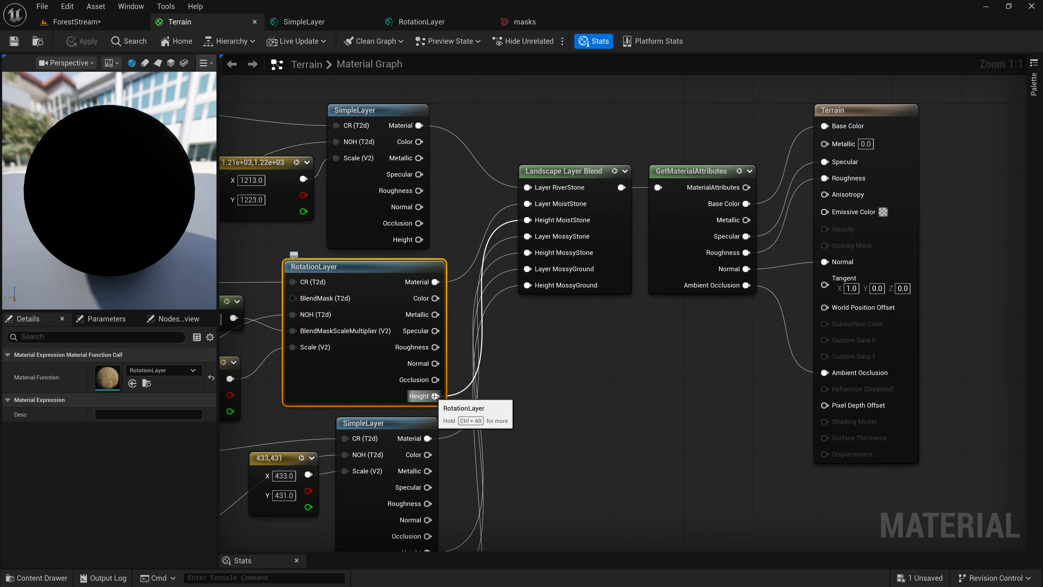
{"action": "left_click_drag", "start_coordinate": [434, 396], "coordinate": [818, 126]}
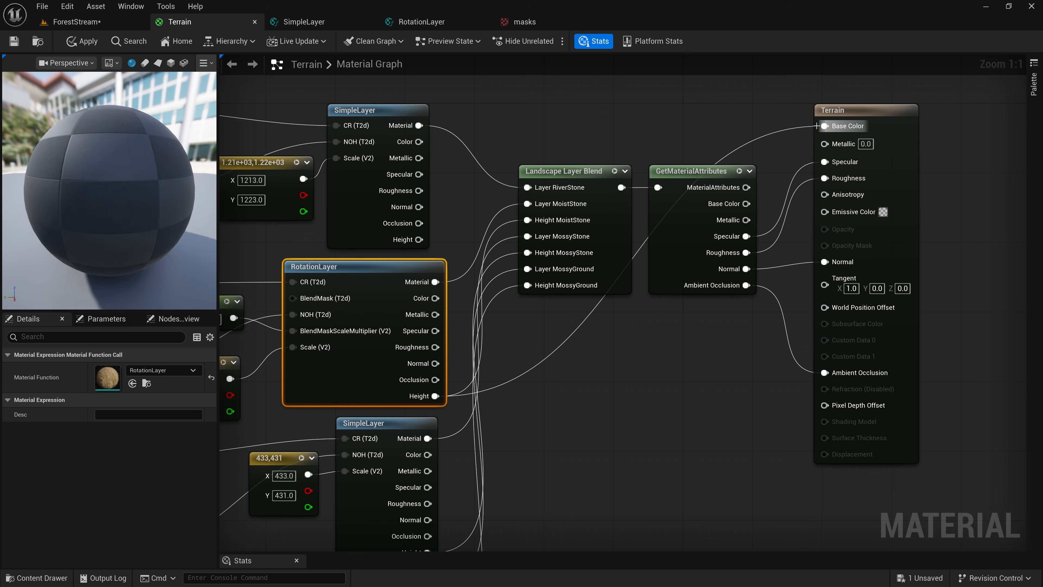
{"action": "left_click", "coordinate": [14, 42]}
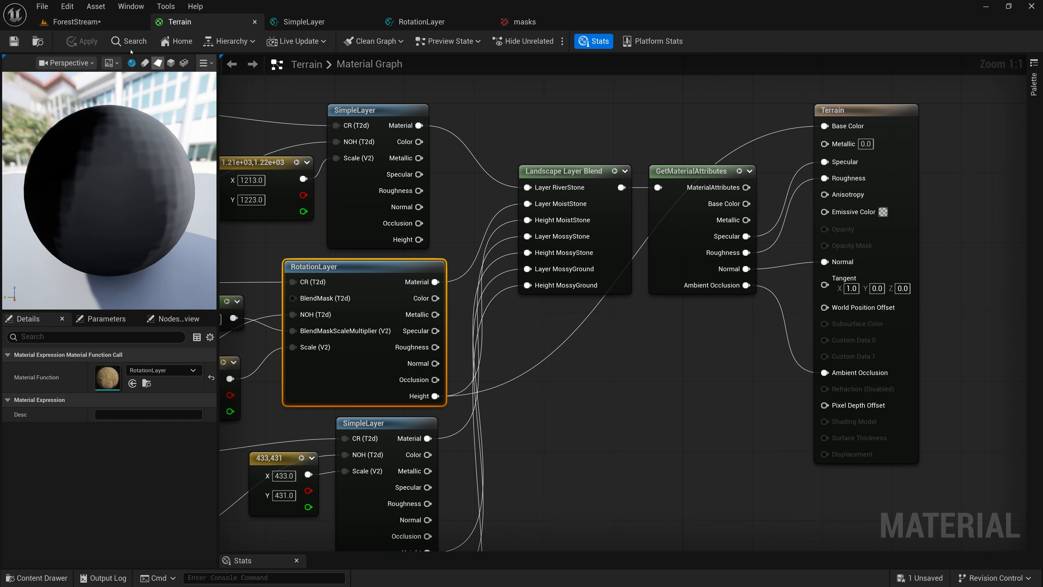
{"action": "left_click", "coordinate": [80, 23]}
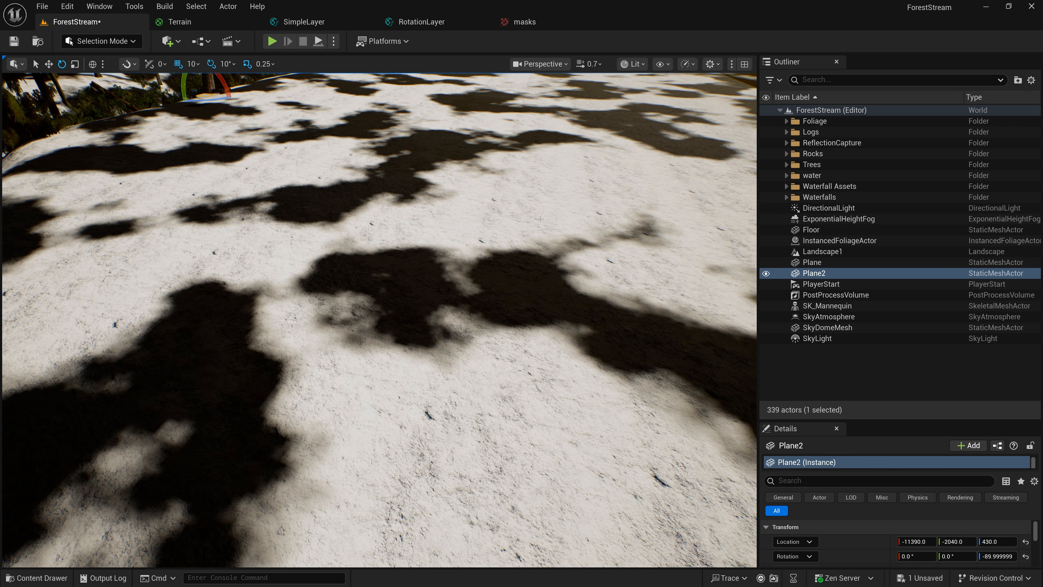
{"action": "right_click_drag", "start_coordinate": [380, 320], "coordinate": [312, 297]}
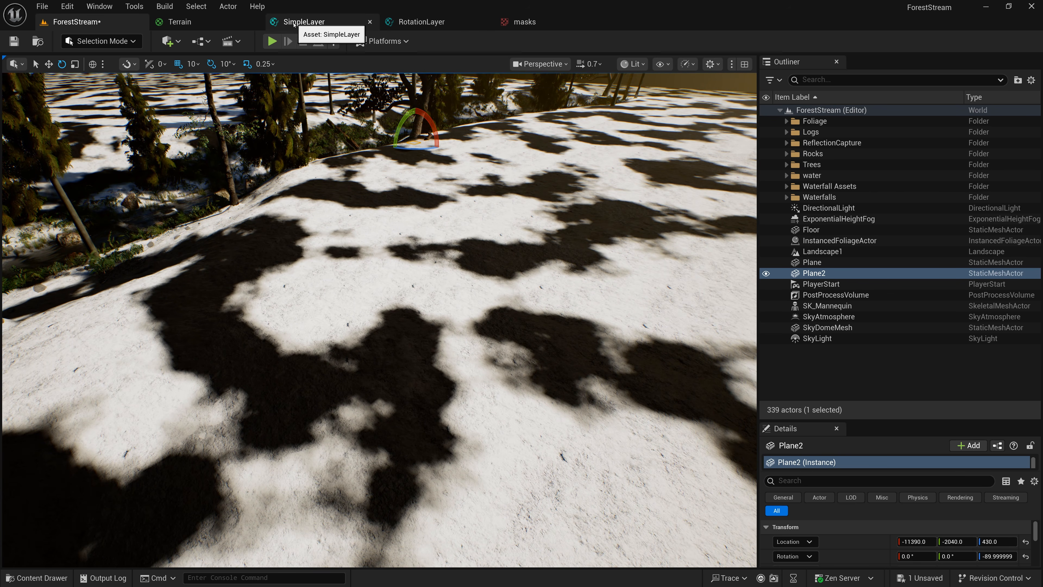
In the Terrain material, open the value of the constant feeding RotationLayer's BlendMaskScaleMultiplier for editing
{"action": "left_click", "coordinate": [198, 24]}
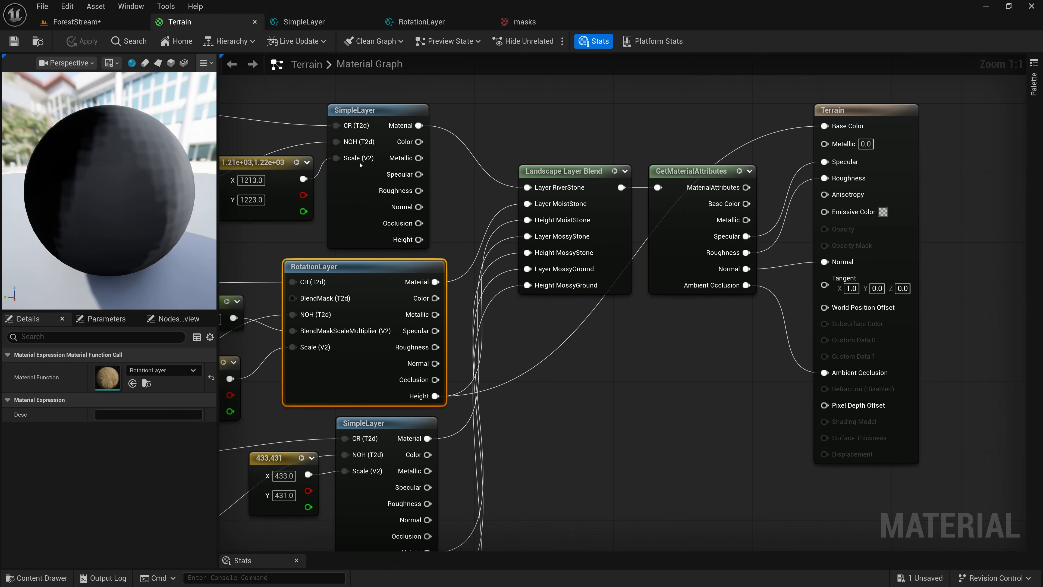
{"action": "right_click_drag", "start_coordinate": [307, 228], "coordinate": [560, 178]}
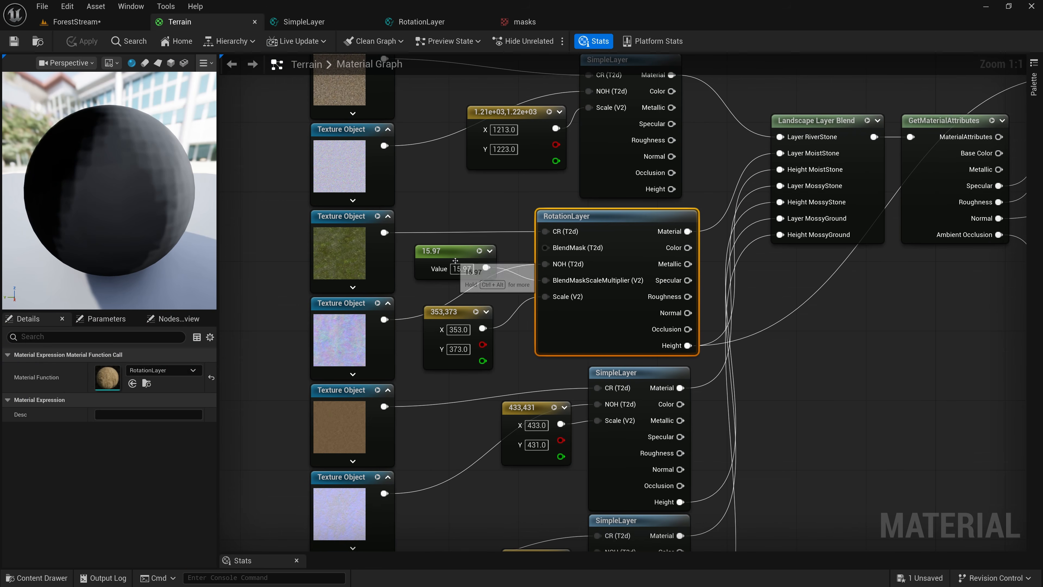
{"action": "scroll", "coordinate": [456, 261], "scroll_direction": "up", "scroll_amount": 6}
{"action": "left_click", "coordinate": [420, 252]}
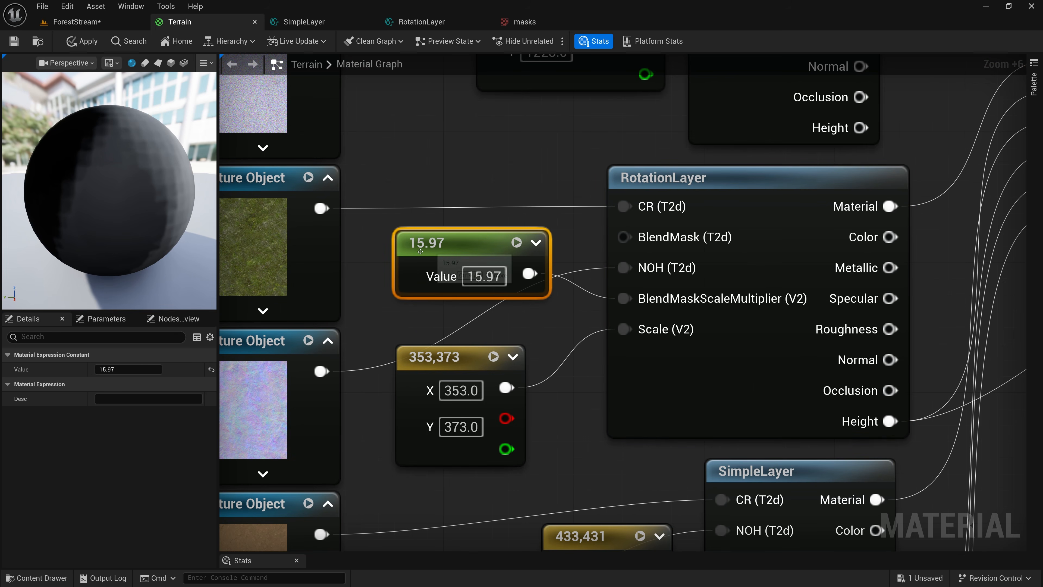
{"action": "left_click", "coordinate": [476, 277]}
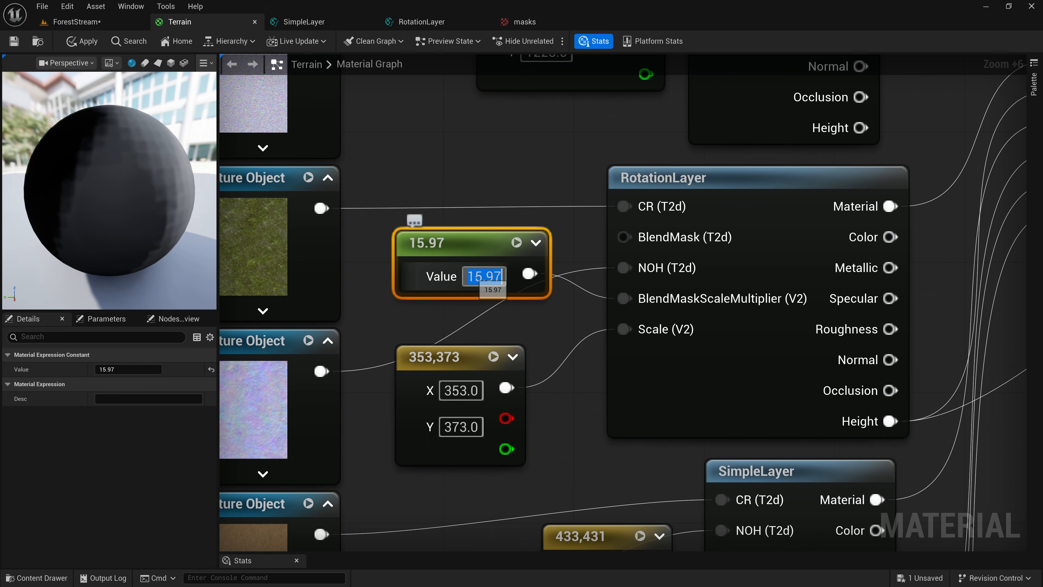
Set the constant feeding the RotationLayer's BlendMaskScaleMultiplier to 1 and apply the material change
{"action": "type", "text": "1"}
{"action": "key", "text": "Return"}
{"action": "left_click", "coordinate": [450, 144]}
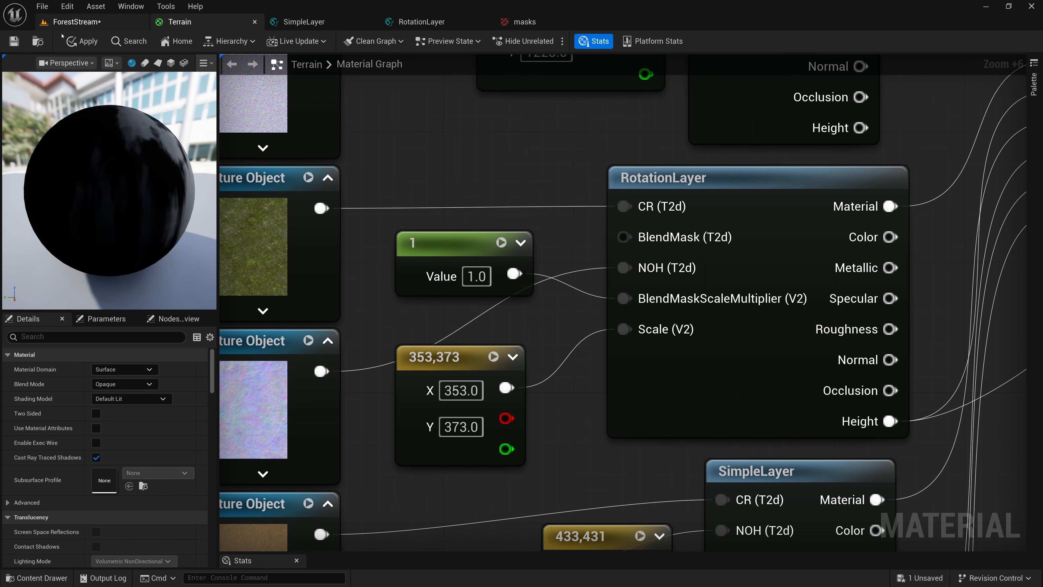
{"action": "left_click", "coordinate": [71, 40]}
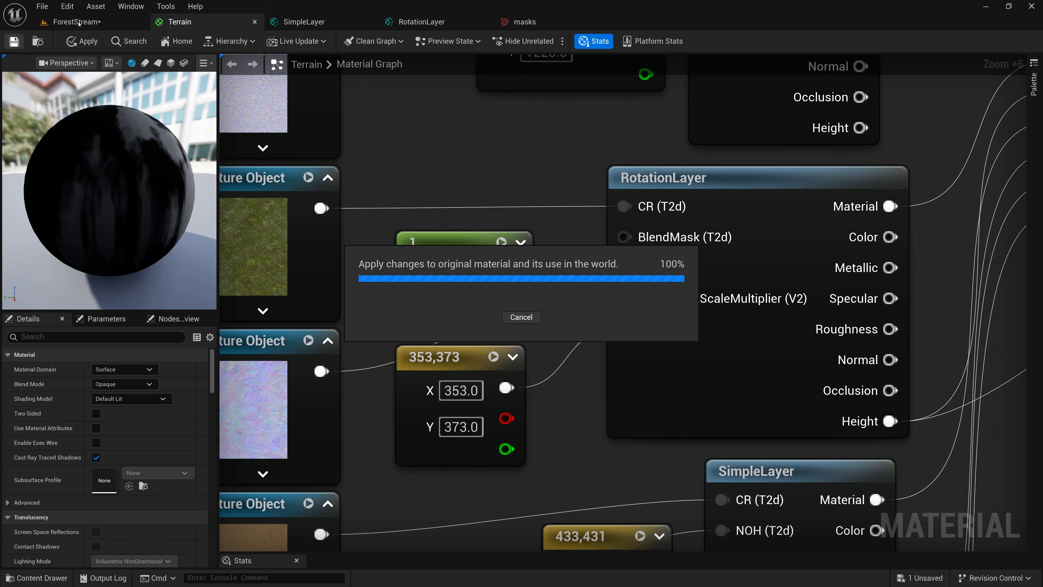
Examine how the blend mask tiles across the landscape in the ForestStream level
{"action": "left_click", "coordinate": [74, 23]}
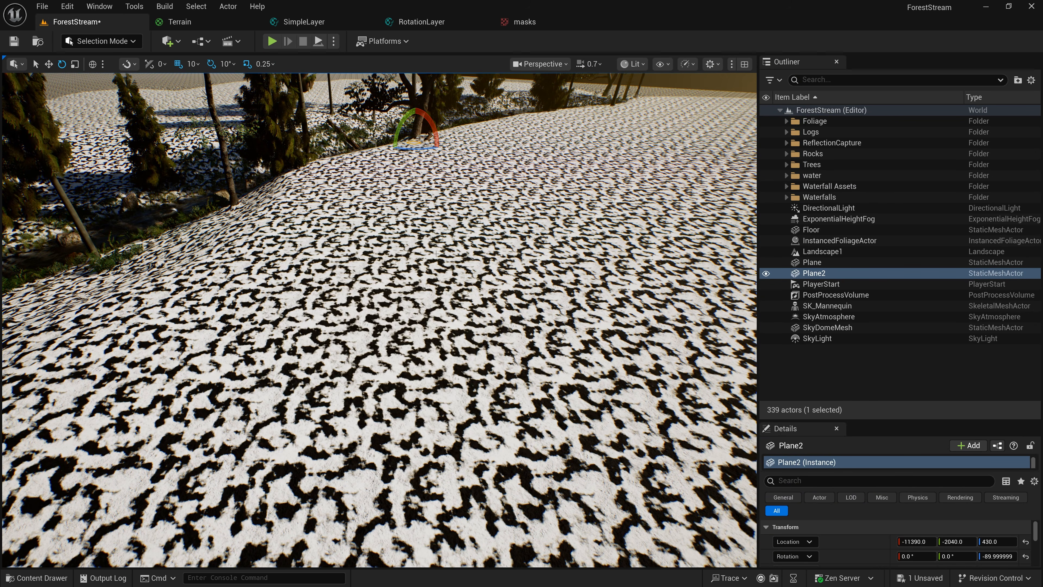
{"action": "left_click_drag", "start_coordinate": [435, 308], "coordinate": [435, 243]}
{"action": "right_click_drag", "start_coordinate": [435, 308], "coordinate": [456, 278]}
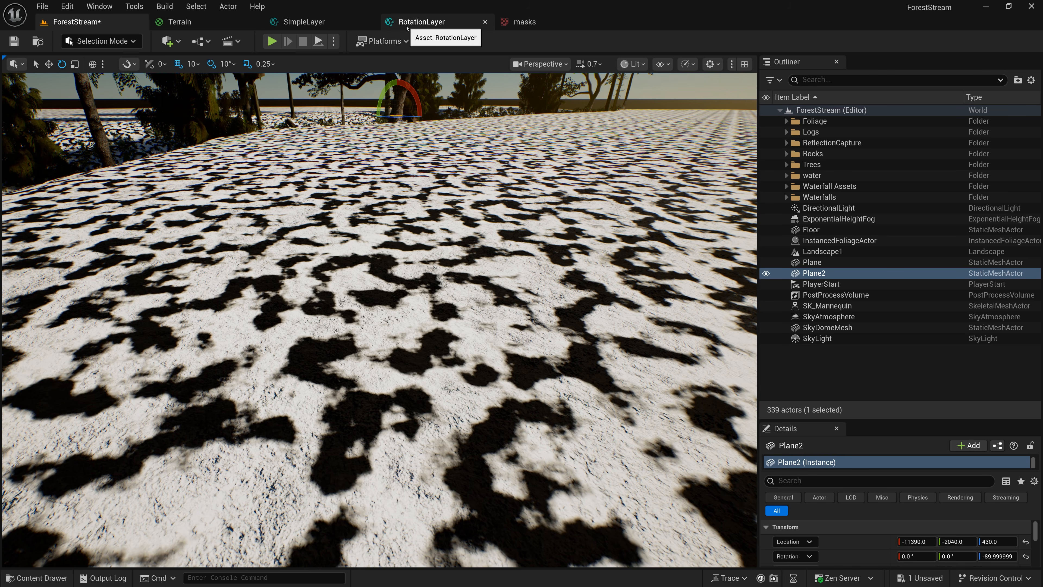
Set the constant feeding BlendMaskScaleMultiplier in the Terrain material to 15.97 and apply it
{"action": "left_click", "coordinate": [420, 22]}
{"action": "left_click", "coordinate": [234, 21]}
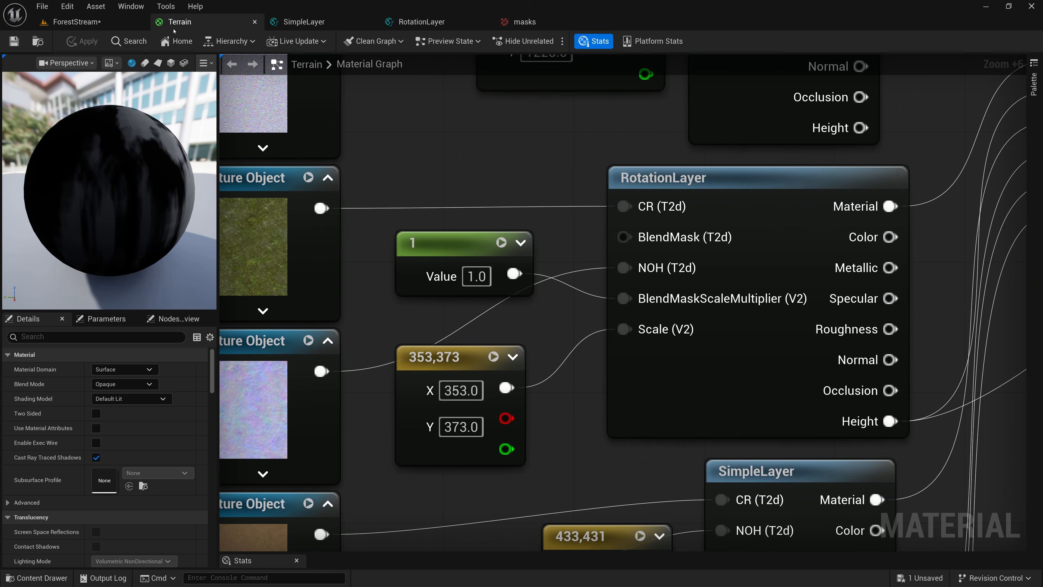
{"action": "left_click", "coordinate": [472, 278]}
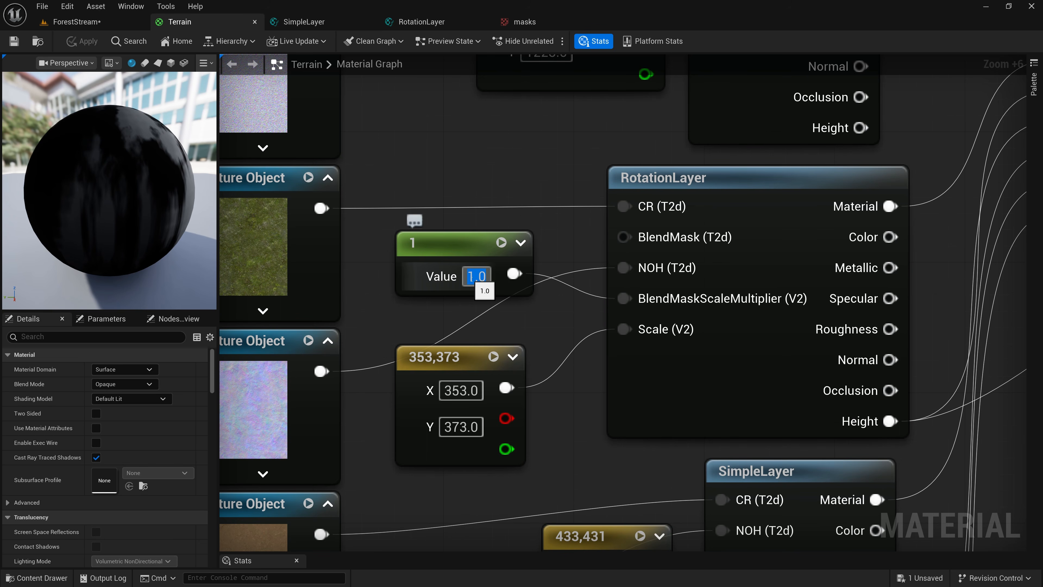
{"action": "type", "text": "15.97"}
{"action": "key", "text": "Return"}
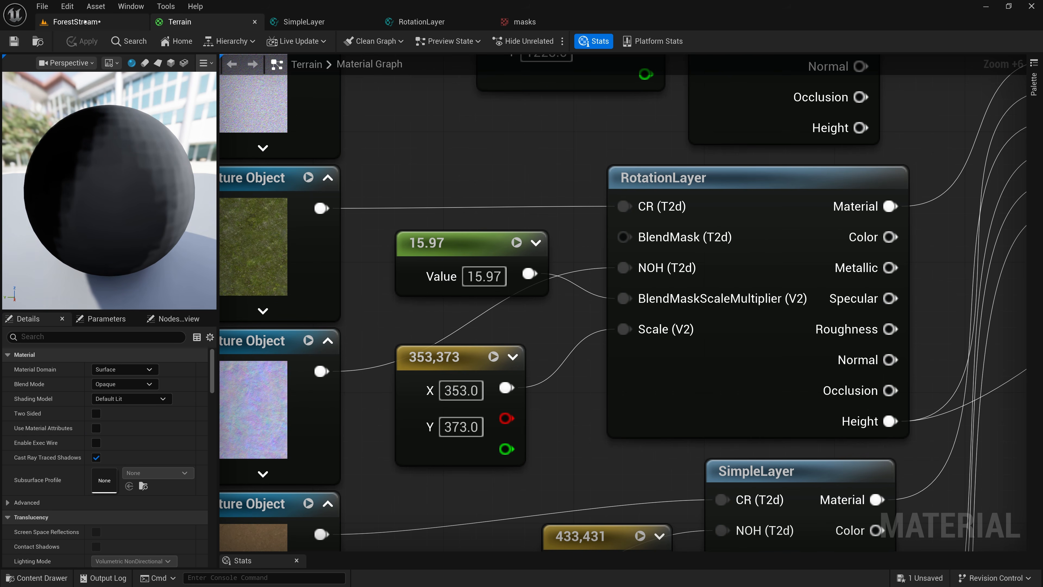
Examine the scaled-up blend mask on the ForestStream landscape from close up and from several angles
{"action": "left_click", "coordinate": [124, 22]}
{"action": "right_click_drag", "start_coordinate": [380, 320], "coordinate": [337, 333]}
{"action": "key", "text": "s"}
{"action": "key", "text": "a"}
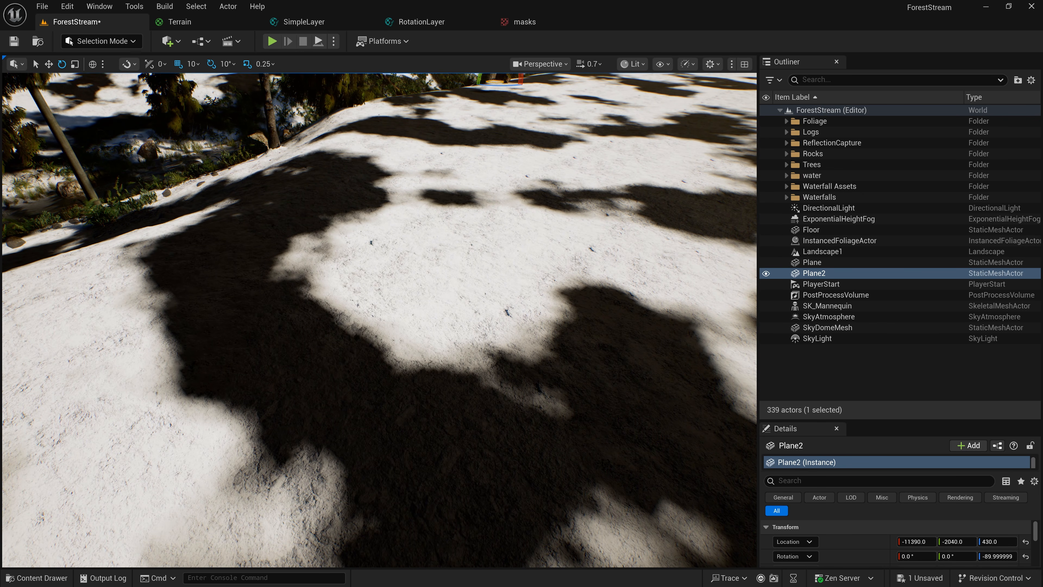
{"action": "right_click_drag", "start_coordinate": [477, 312], "coordinate": [452, 304]}
{"action": "key", "text": "w"}
{"action": "right_click_drag", "start_coordinate": [378, 264], "coordinate": [370, 288]}
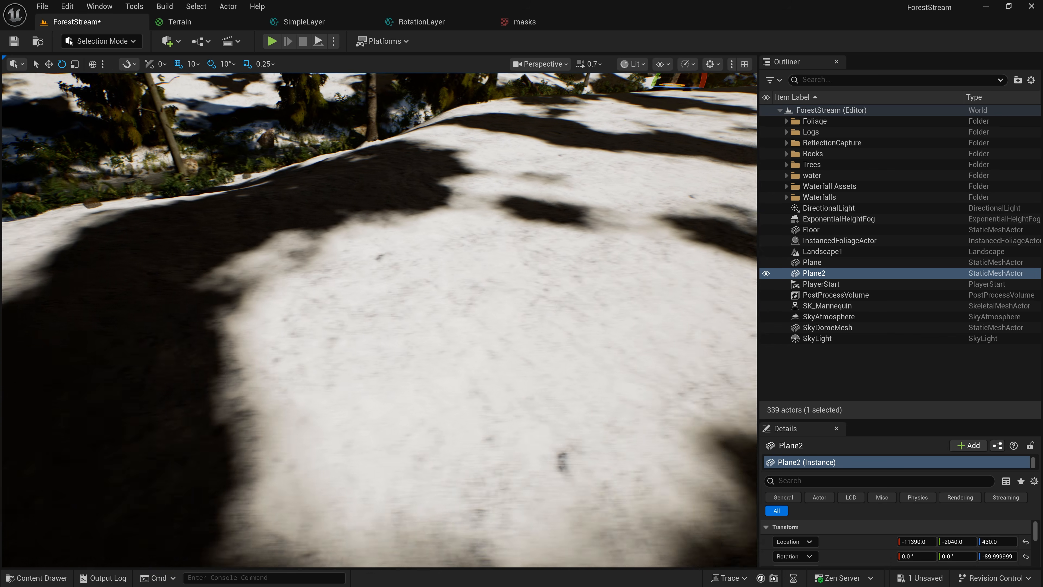
{"action": "key", "text": "s"}
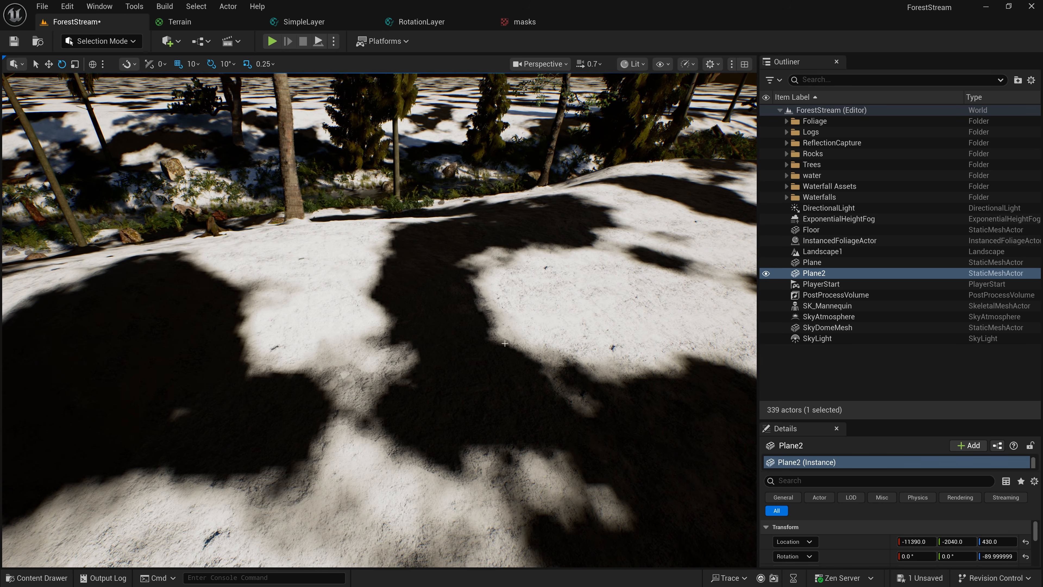
{"action": "right_click_drag", "start_coordinate": [379, 320], "coordinate": [460, 308]}
{"action": "right_click_drag", "start_coordinate": [286, 397], "coordinate": [218, 427]}
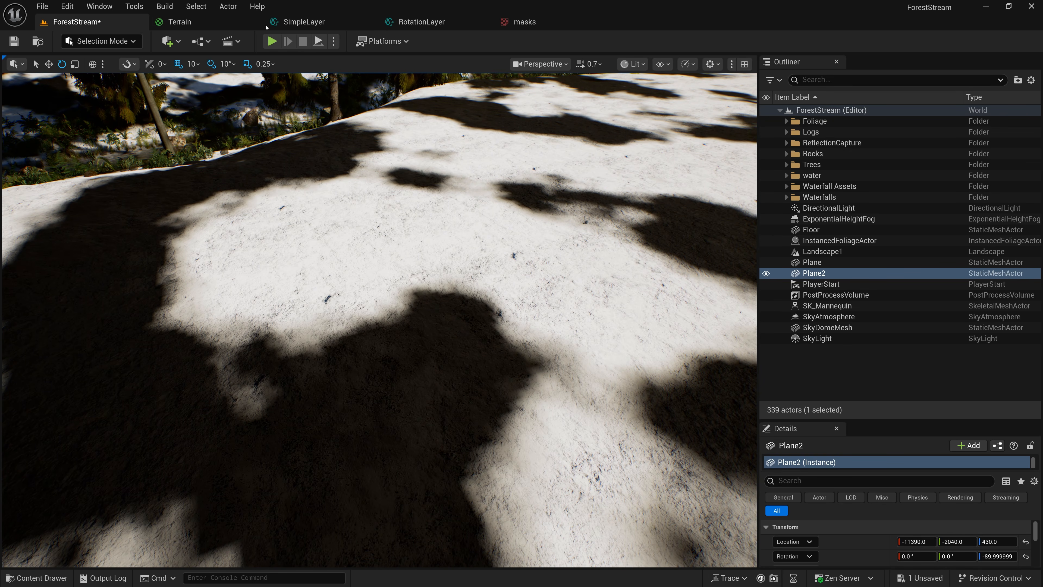
Connect the Base Color output of GetMaterialAttributes to the Terrain material's Base Color and apply the change
{"action": "left_click", "coordinate": [179, 22]}
{"action": "scroll", "coordinate": [472, 197], "scroll_direction": "down", "scroll_amount": 9}
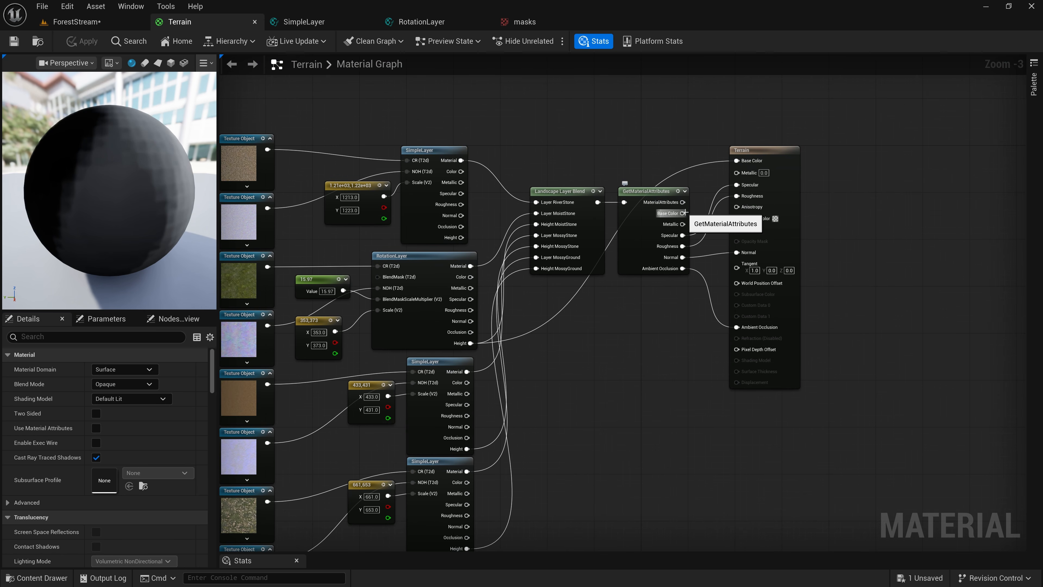
{"action": "left_click_drag", "start_coordinate": [722, 184], "coordinate": [736, 161]}
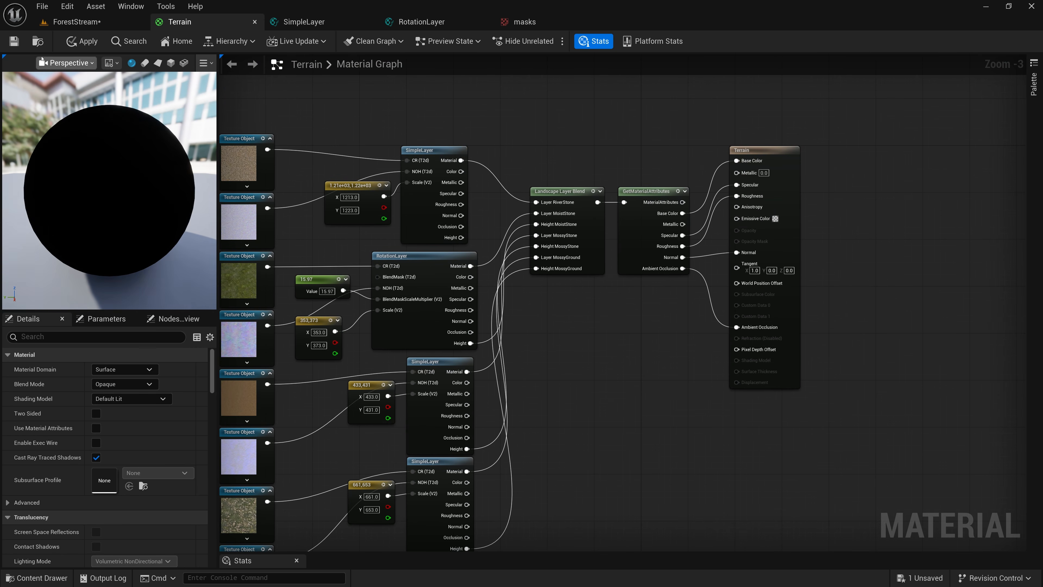
Examine the textured moss and stone ground in the ForestStream level for visible tiling from several viewpoints
{"action": "left_click", "coordinate": [71, 22]}
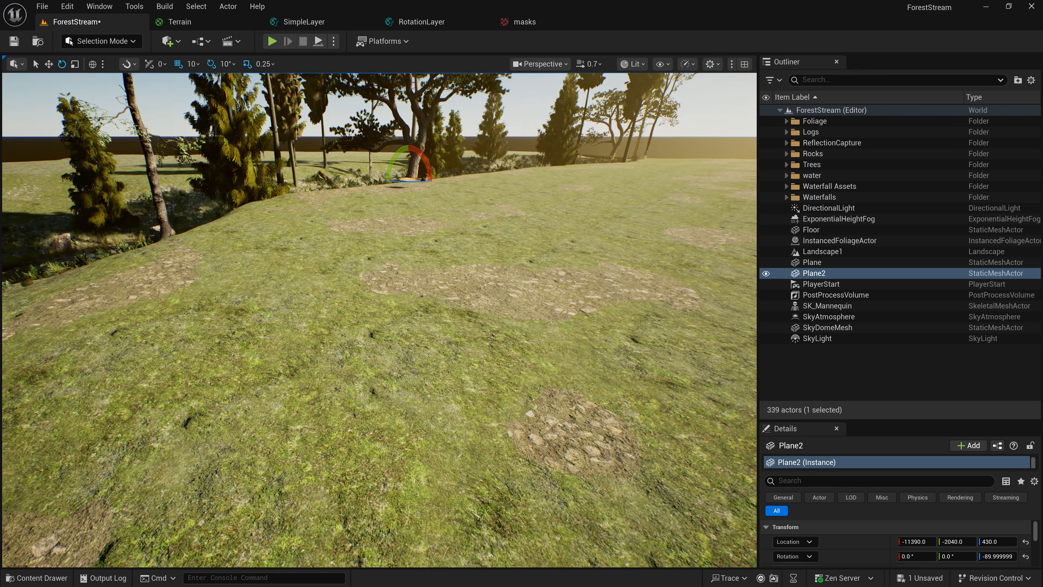
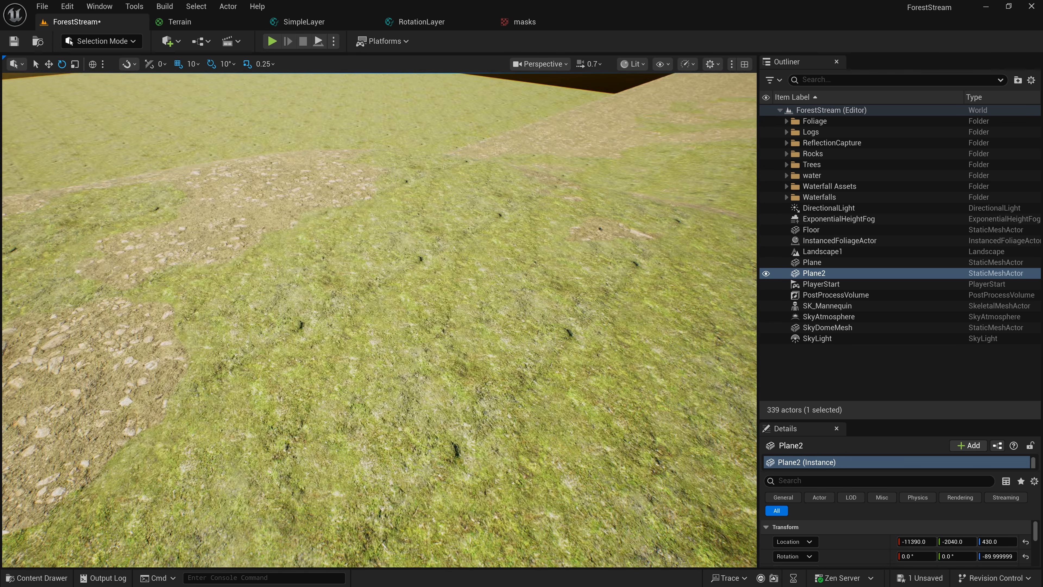
{"action": "right_click_drag", "start_coordinate": [379, 320], "coordinate": [345, 308]}
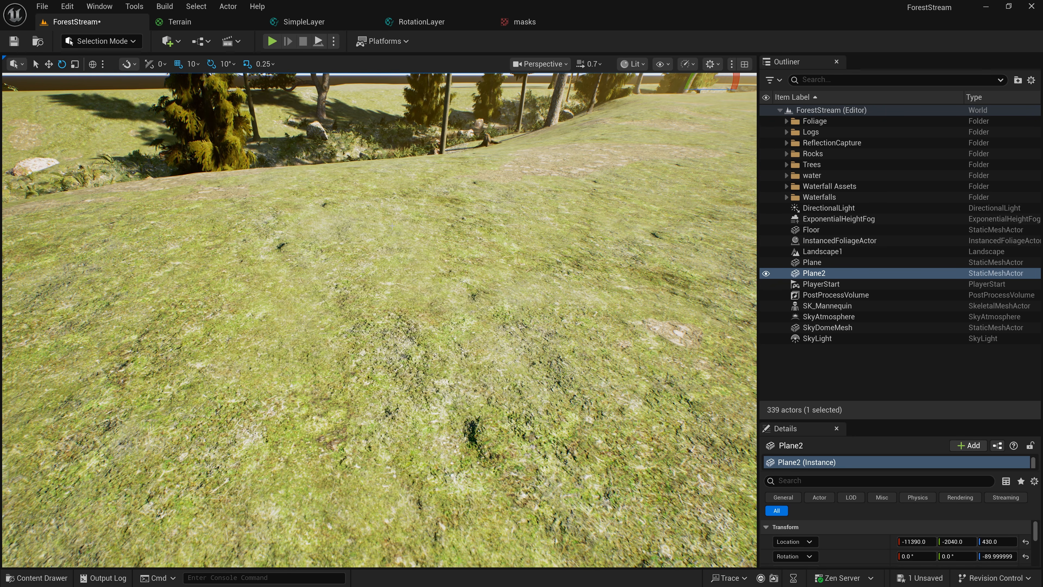
{"action": "right_click_drag", "start_coordinate": [446, 261], "coordinate": [452, 233]}
{"action": "key", "text": "w"}
{"action": "key", "text": "w"}
{"action": "key", "text": "d"}
{"action": "key", "text": "w"}
{"action": "right_click_drag", "start_coordinate": [379, 320], "coordinate": [304, 359]}
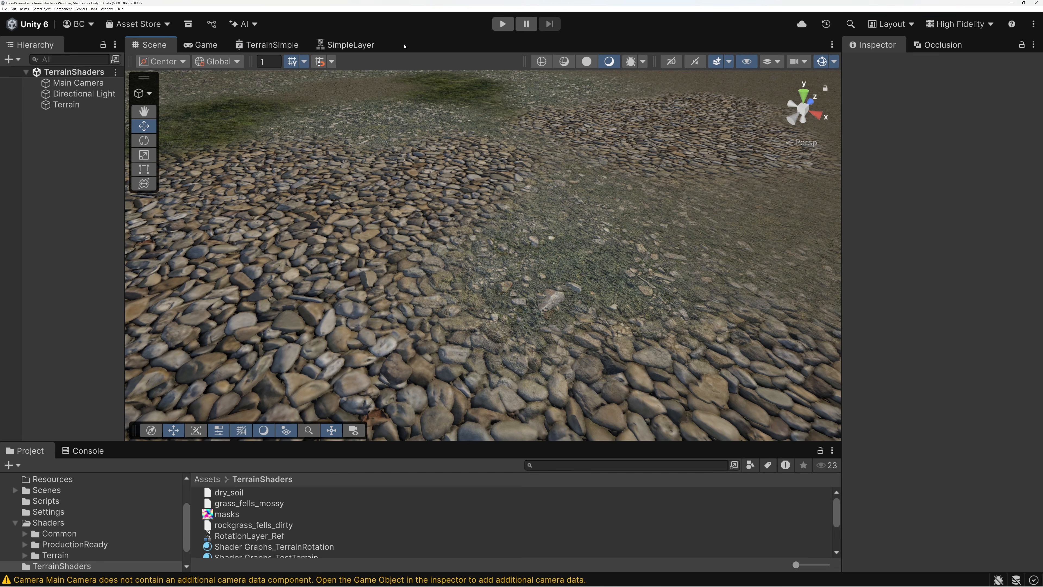
Switch to Unity and examine the blending of the pebble, moss and soil layers on the terrain
{"action": "right_click_drag", "start_coordinate": [594, 208], "coordinate": [475, 208]}
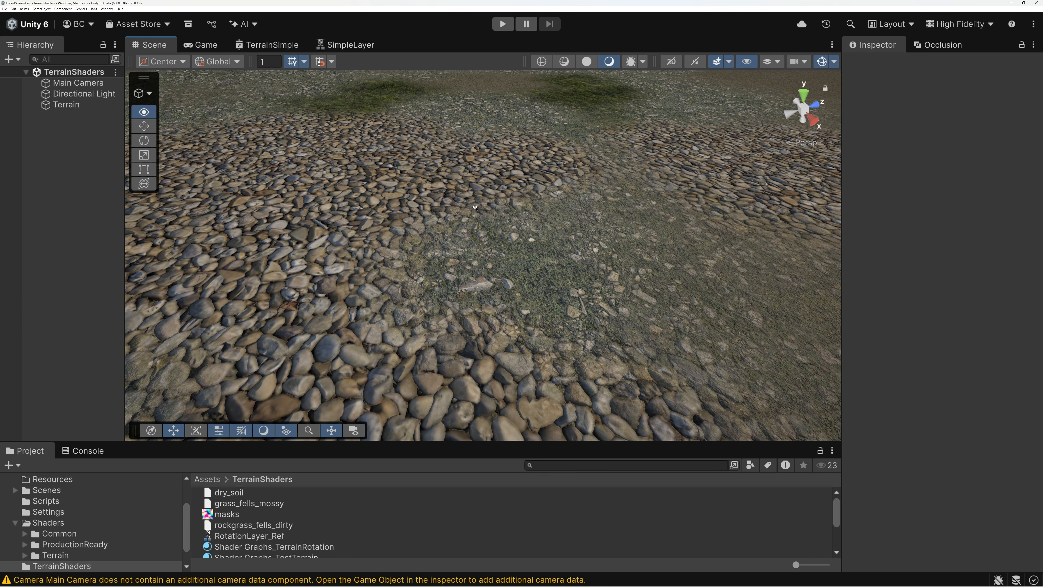
{"action": "right_click_drag", "start_coordinate": [476, 207], "coordinate": [395, 243]}
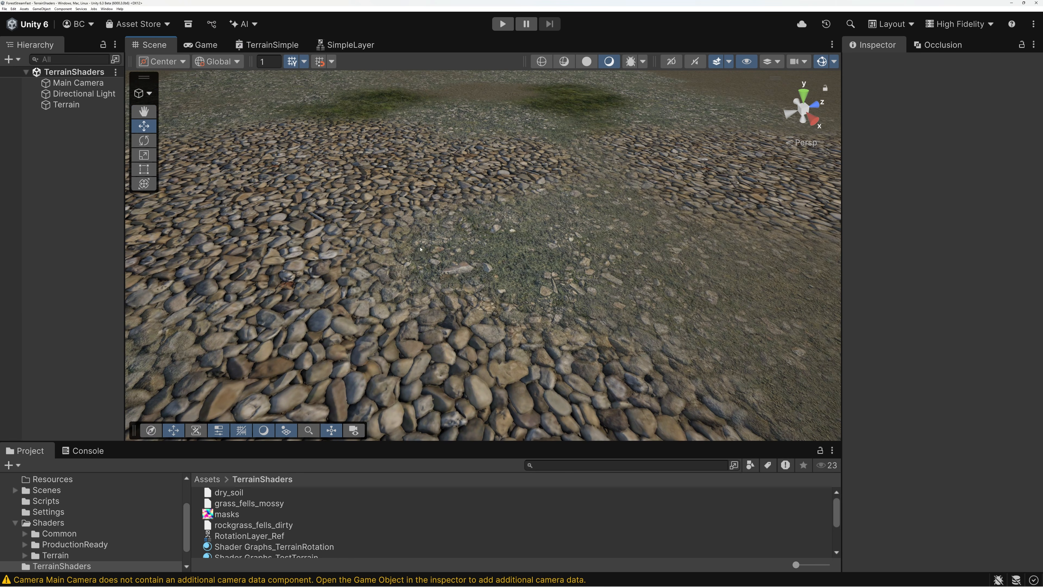
{"action": "right_click_drag", "start_coordinate": [500, 237], "coordinate": [545, 237]}
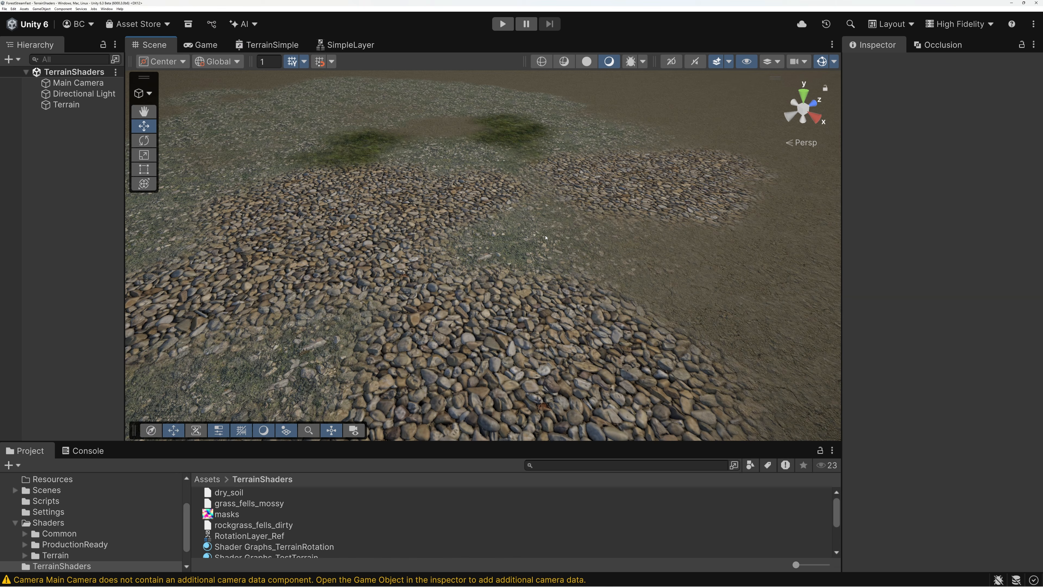
Open the TerrainSimple shader graph, maximize it and examine its layer and blend nodes
{"action": "left_click", "coordinate": [268, 46]}
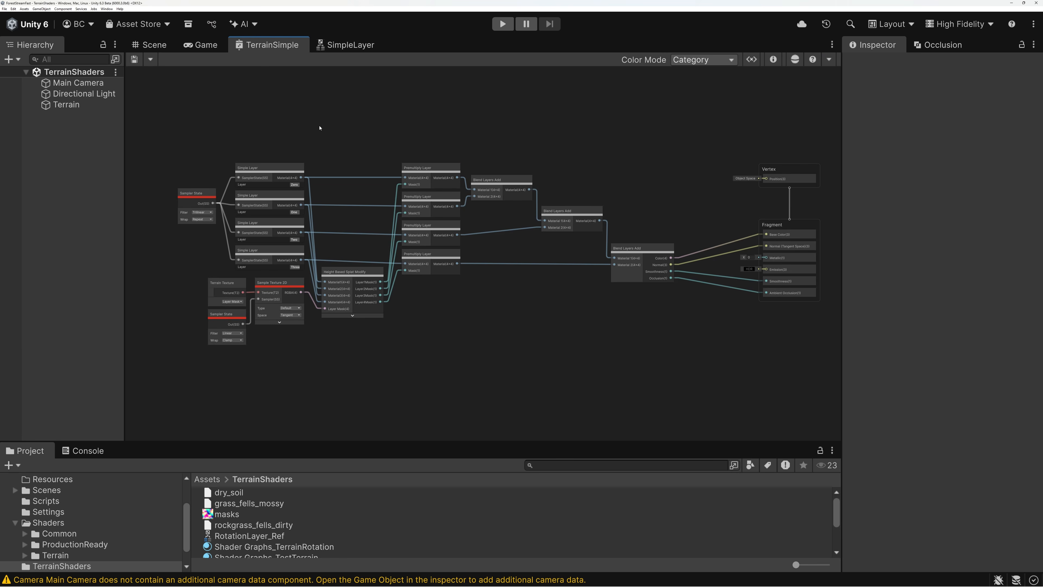
{"action": "double_click", "coordinate": [260, 45]}
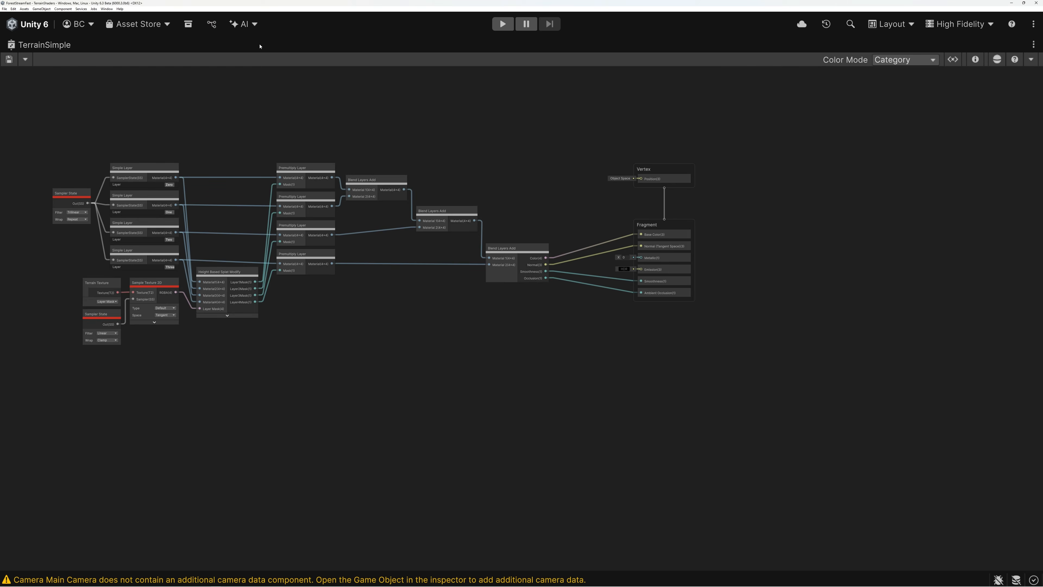
{"action": "scroll", "coordinate": [161, 187], "scroll_direction": "up", "scroll_amount": 3}
{"action": "scroll", "coordinate": [161, 187], "scroll_direction": "up", "scroll_amount": 2}
{"action": "middle_click_drag", "start_coordinate": [269, 136], "coordinate": [374, 127]}
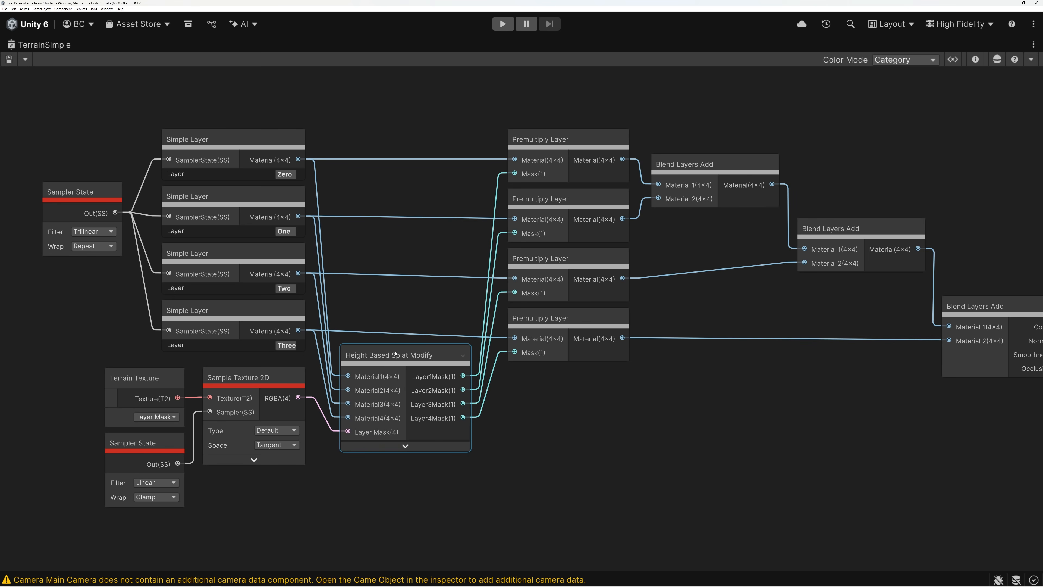
Open the Height Based Splat Modify subgraph from its node and examine its transition section
{"action": "left_click", "coordinate": [401, 357]}
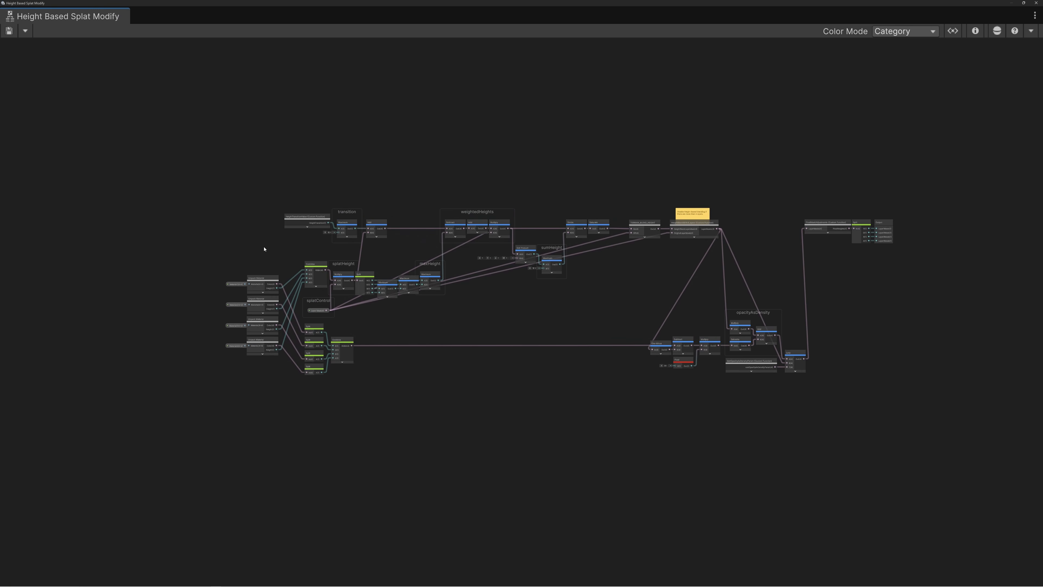
{"action": "scroll", "coordinate": [264, 248], "scroll_direction": "up", "scroll_amount": 5}
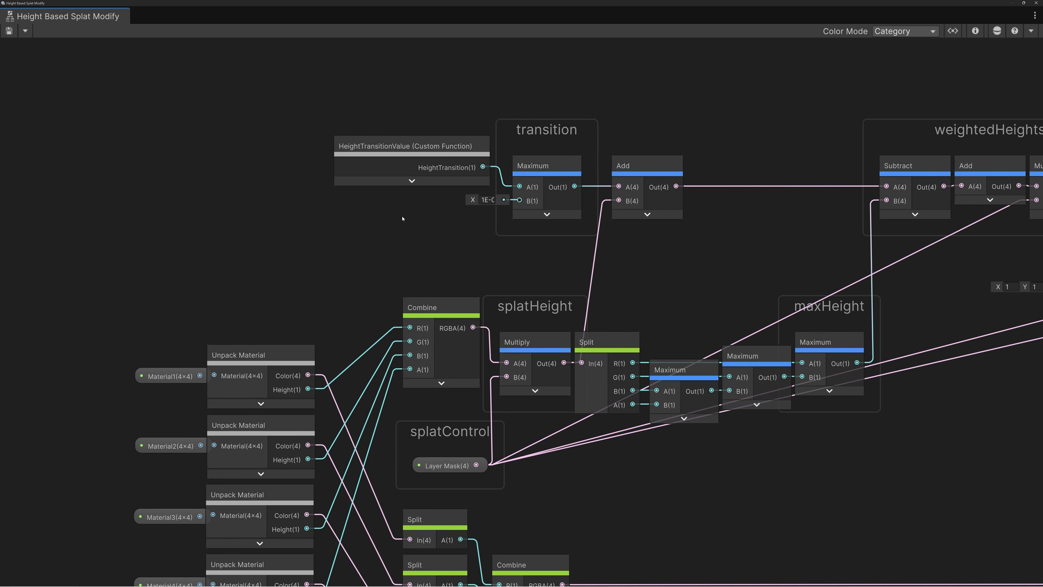
{"action": "scroll", "coordinate": [398, 220], "scroll_direction": "up", "scroll_amount": 2}
Show the HeightTransitionValue custom function's settings in the Graph Inspector and widen it to read the full body code
{"action": "left_click", "coordinate": [395, 145]}
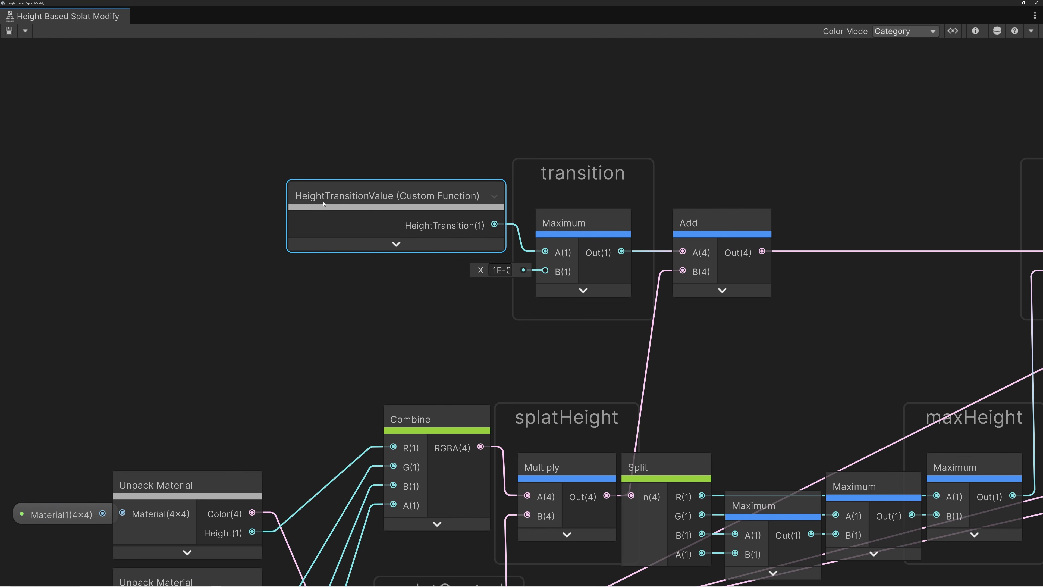
{"action": "middle_click_drag", "start_coordinate": [392, 260], "coordinate": [317, 268]}
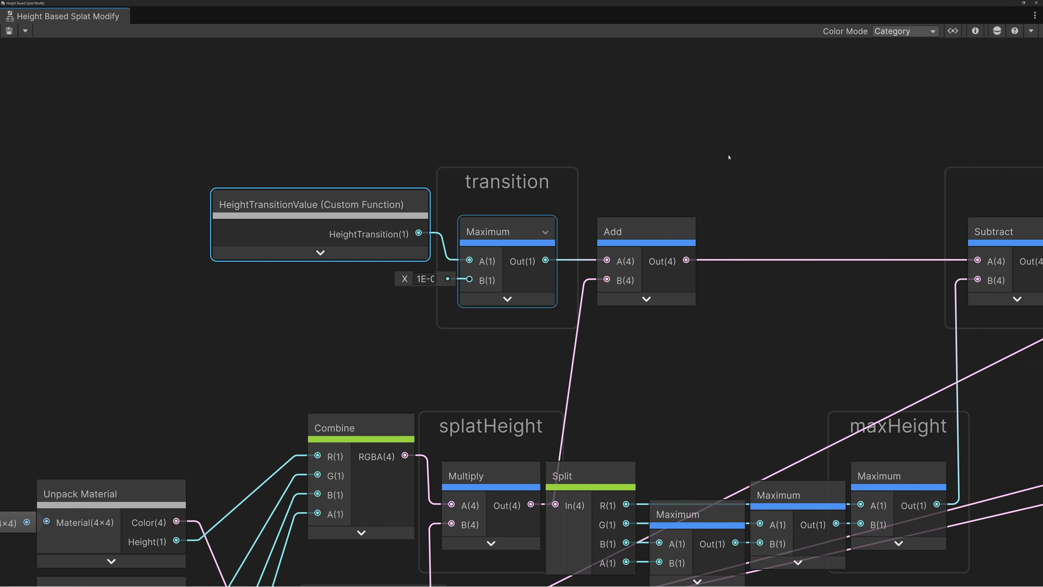
{"action": "left_click", "coordinate": [976, 31]}
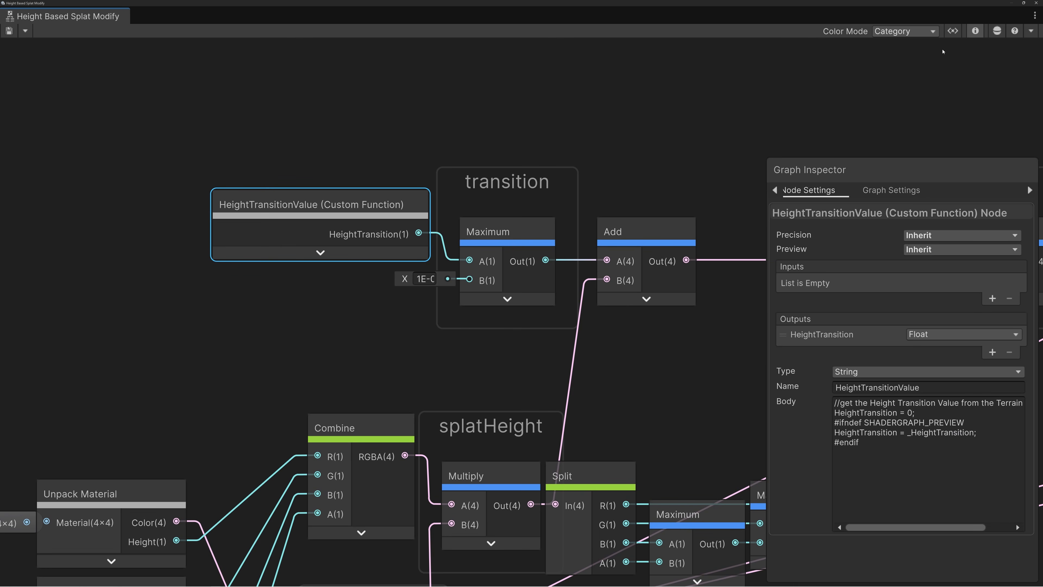
{"action": "left_click_drag", "start_coordinate": [800, 163], "coordinate": [732, 91]}
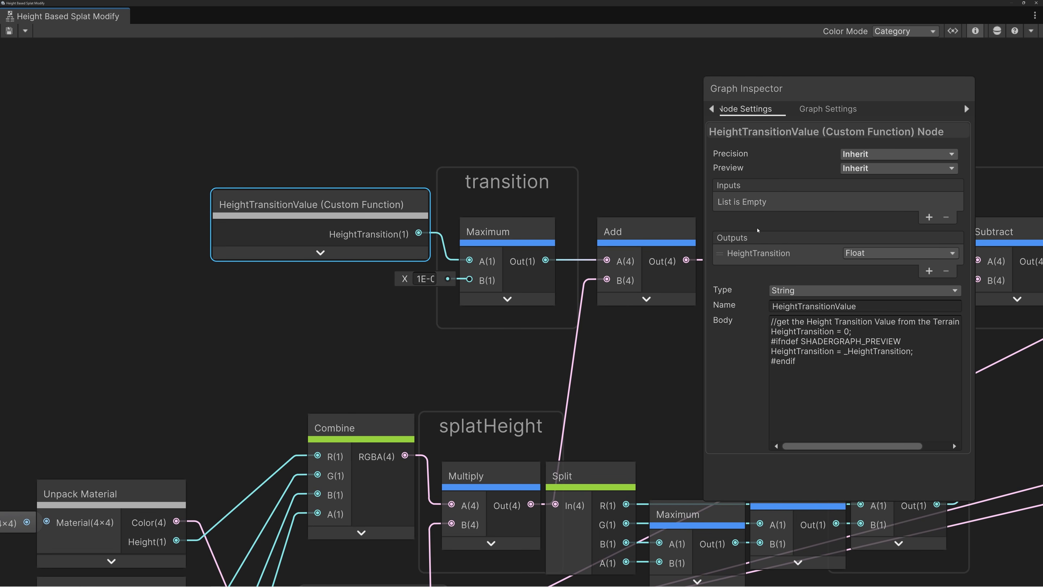
{"action": "left_click_drag", "start_coordinate": [704, 367], "coordinate": [650, 366]}
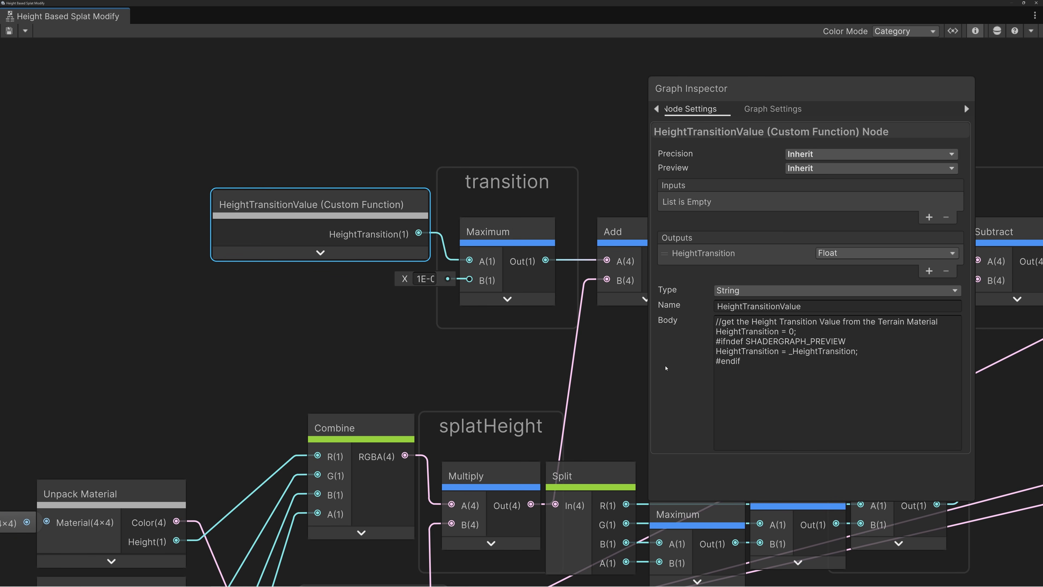
{"action": "left_click", "coordinate": [739, 360]}
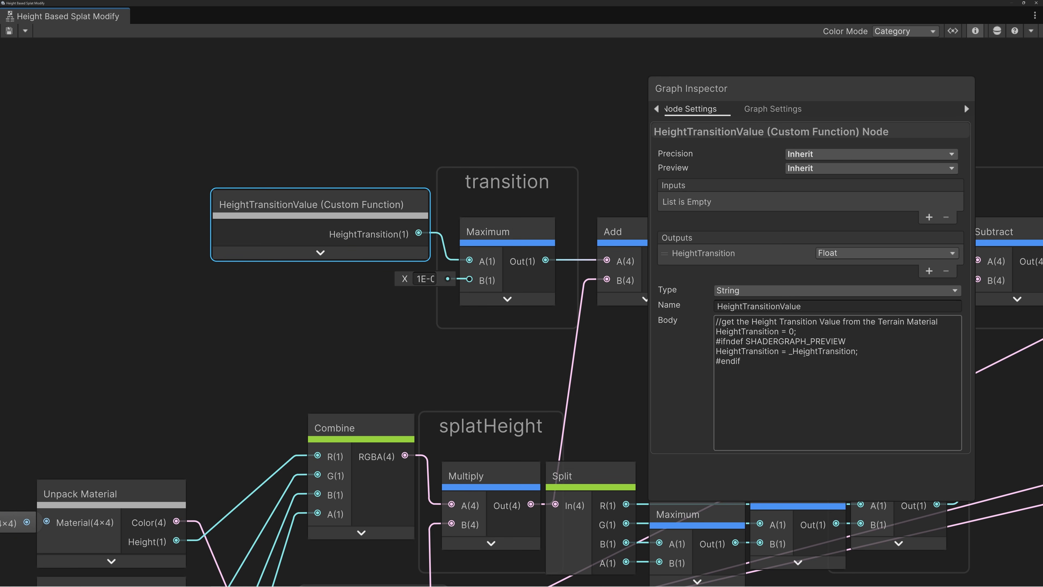
Restore the full editor layout and show the Shader Graphs_TestTerrain material's properties in a widened Inspector, with the subgraph window moved over the scene
{"action": "left_click_drag", "start_coordinate": [254, 6], "coordinate": [551, 161]}
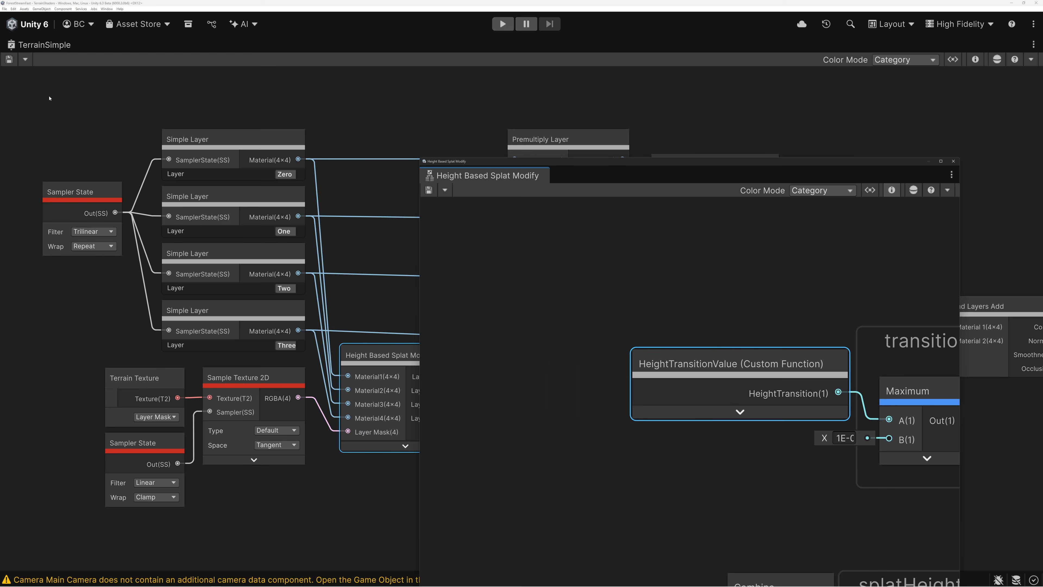
{"action": "double_click", "coordinate": [54, 48]}
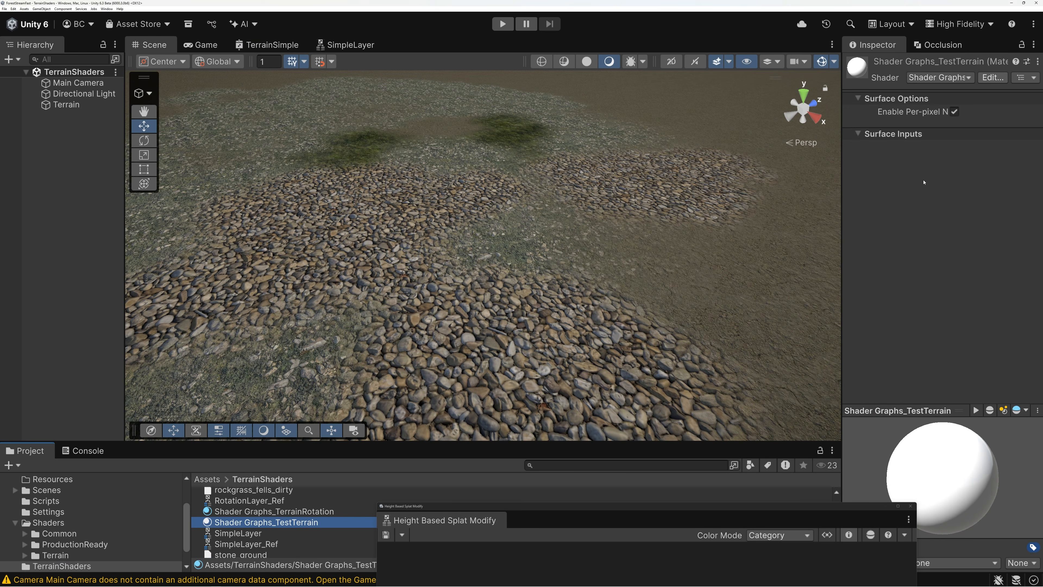
{"action": "left_click_drag", "start_coordinate": [842, 207], "coordinate": [797, 208]}
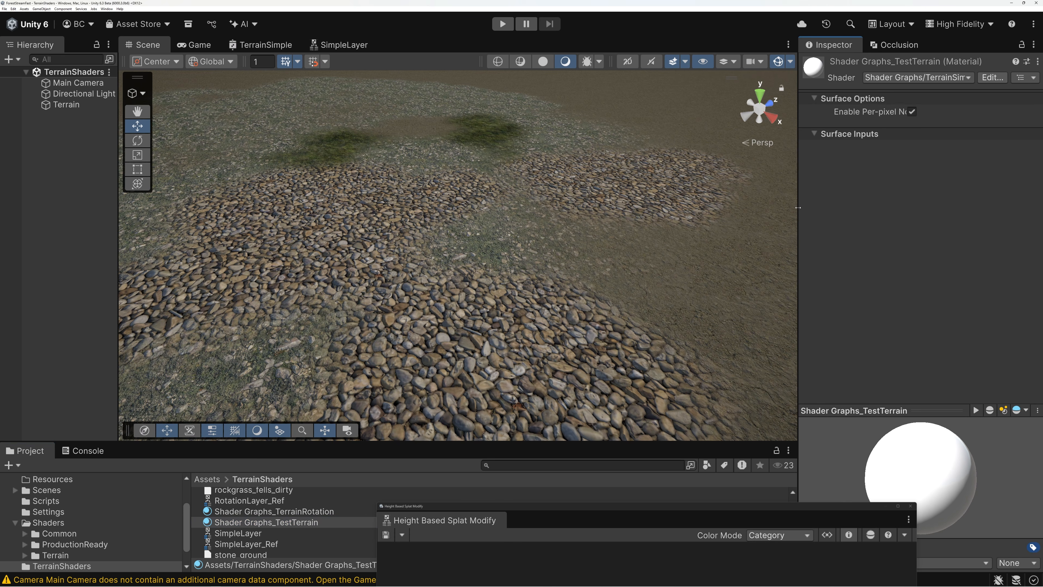
{"action": "left_click_drag", "start_coordinate": [608, 510], "coordinate": [532, 187]}
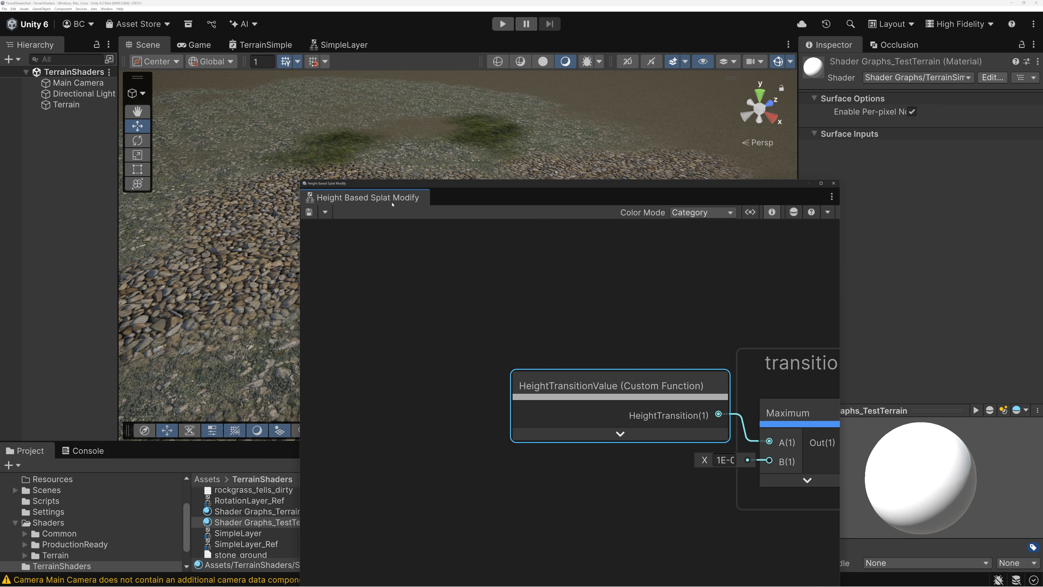
Maximize the Height Based Splat Modify subgraph, show its Blackboard and add a Float property named HeightSharpness
{"action": "double_click", "coordinate": [549, 185]}
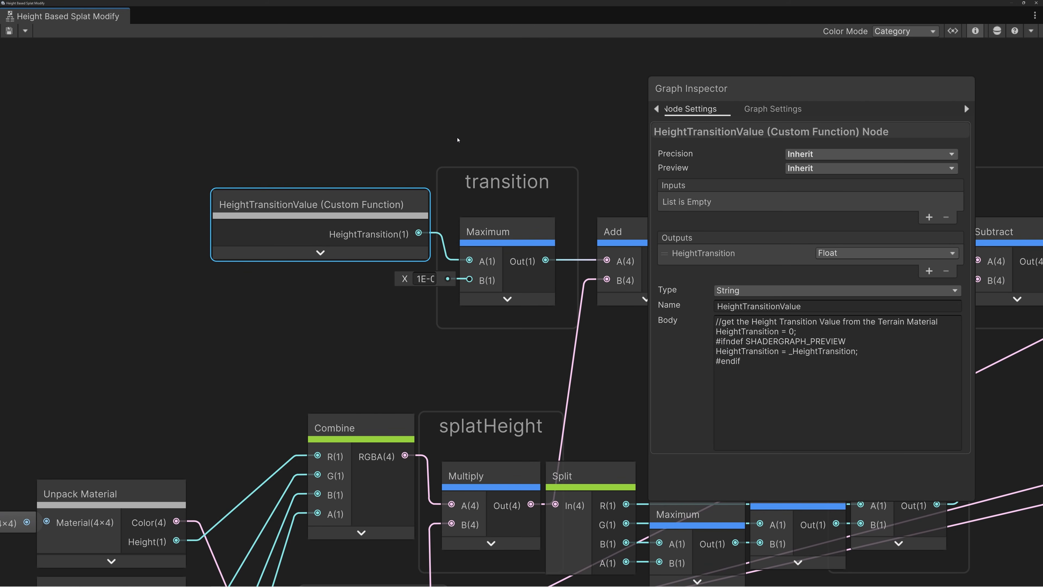
{"action": "left_click_drag", "start_coordinate": [783, 94], "coordinate": [929, 47]}
{"action": "left_click", "coordinate": [953, 31]}
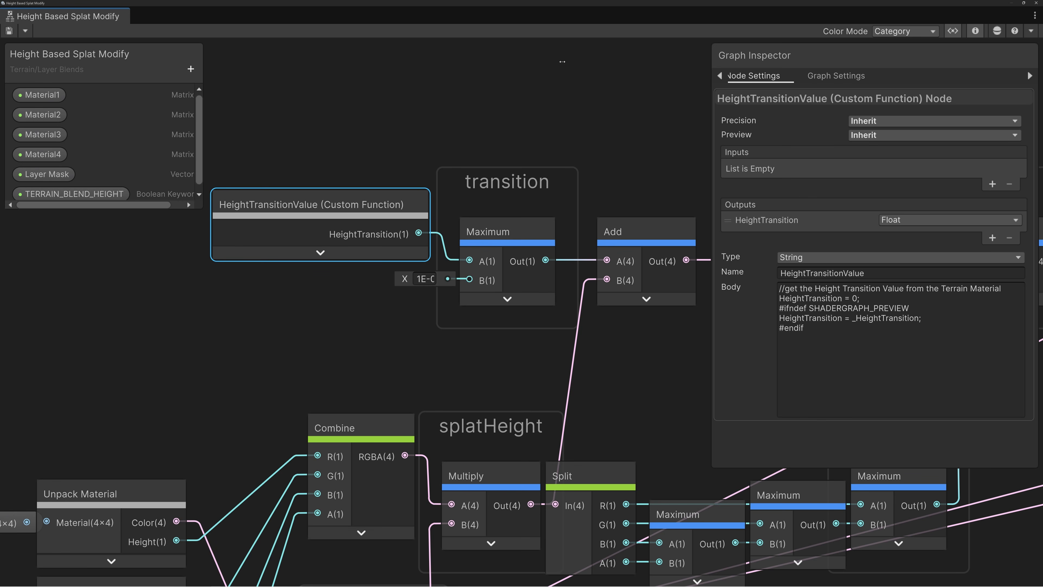
{"action": "left_click_drag", "start_coordinate": [106, 210], "coordinate": [106, 294]}
{"action": "left_click", "coordinate": [190, 69]}
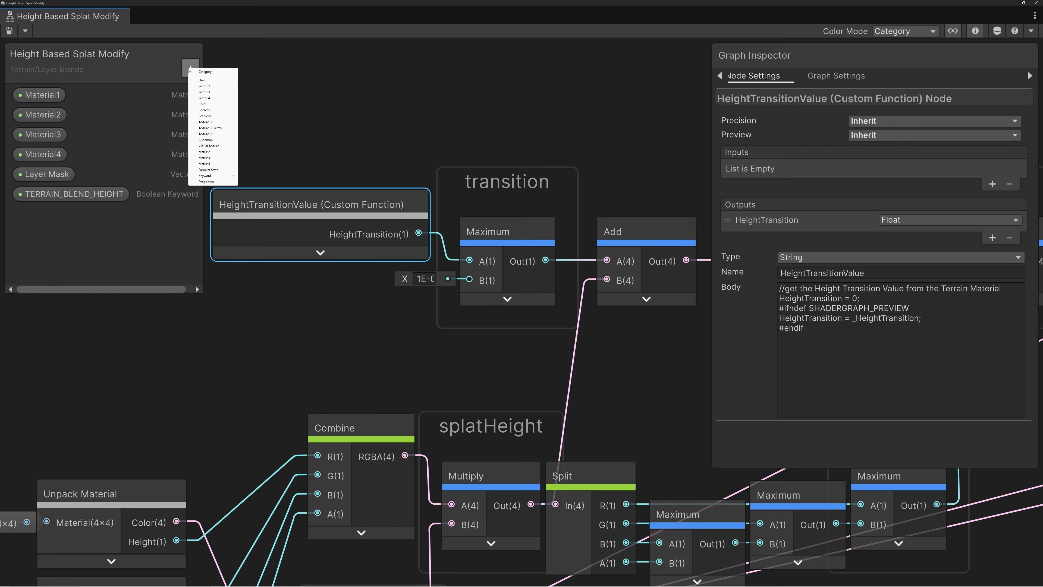
{"action": "left_click", "coordinate": [215, 81]}
{"action": "type", "text": "HeightS"}
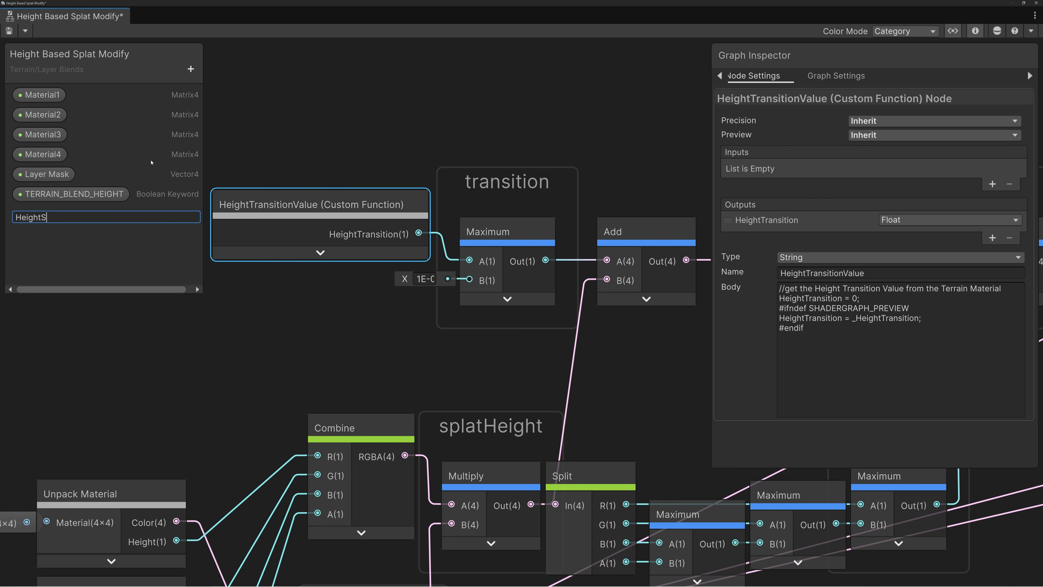
{"action": "type", "text": "harpness"}
{"action": "key", "text": "Return"}
Promote the HeightSharpness property to the final shader, set its mode to Slider and save the subgraph
{"action": "left_click", "coordinate": [58, 214]}
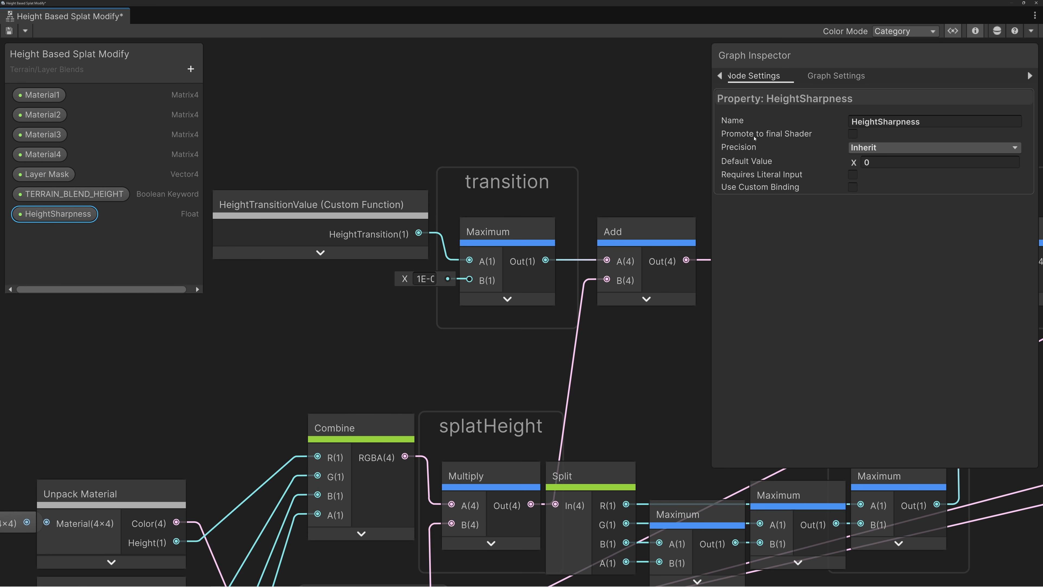
{"action": "left_click", "coordinate": [853, 134]}
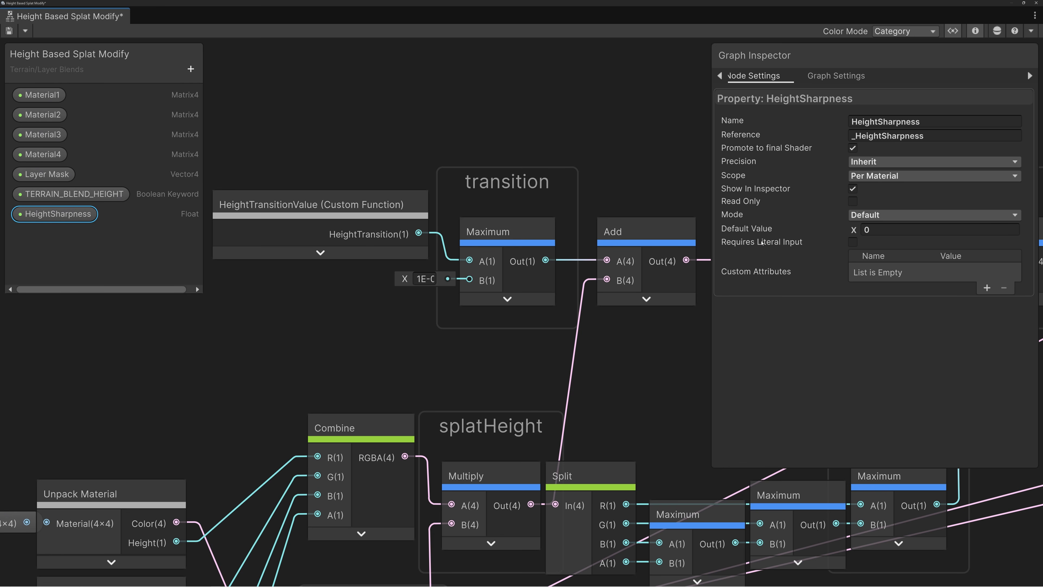
{"action": "left_click", "coordinate": [860, 216]}
{"action": "left_click", "coordinate": [862, 233]}
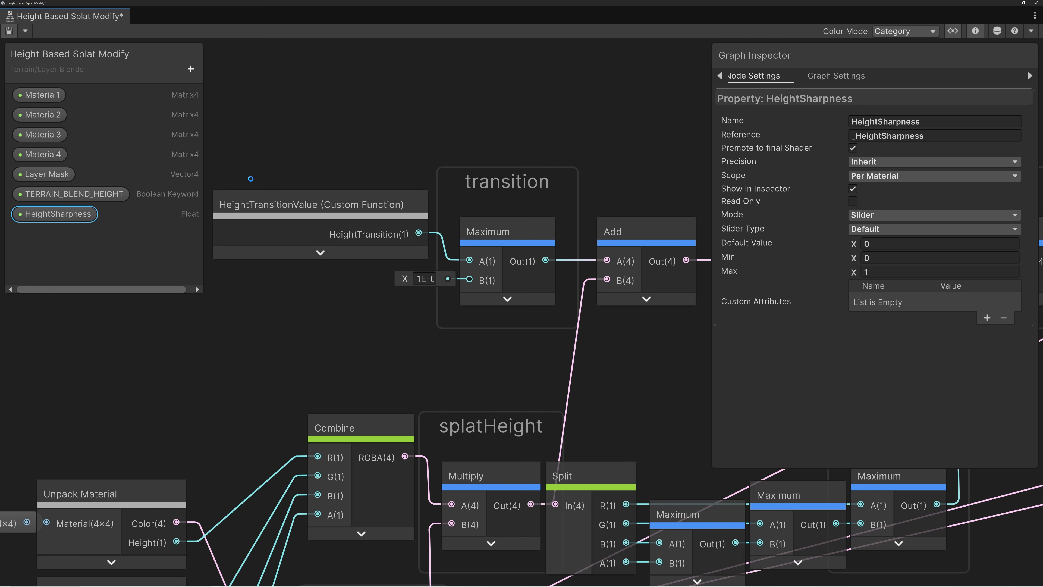
{"action": "key", "text": "ctrl+s"}
Hide the Blackboard and Graph Inspector, and examine the TERRAIN_BLEND_HEIGHT keyword node between Saturate and HeightBlendWith4Layers
{"action": "scroll", "coordinate": [588, 152], "scroll_direction": "down", "scroll_amount": 3}
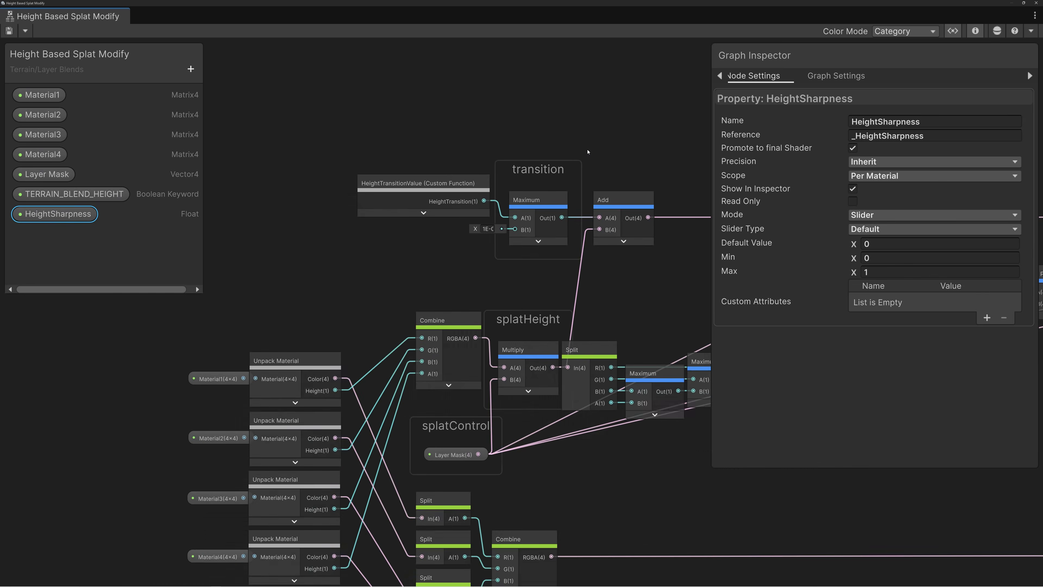
{"action": "scroll", "coordinate": [588, 152], "scroll_direction": "down", "scroll_amount": 2}
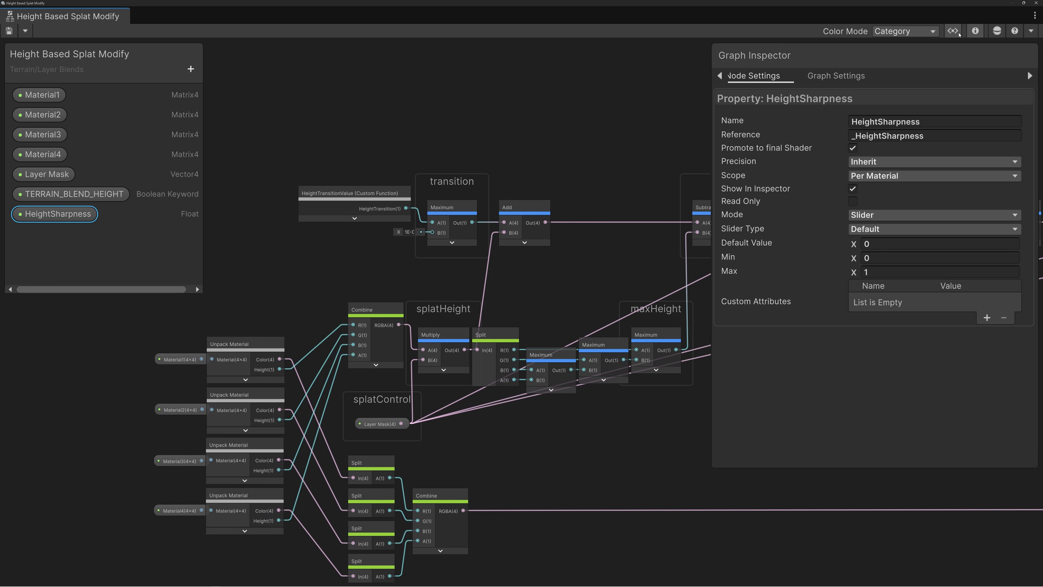
{"action": "left_click", "coordinate": [953, 31]}
{"action": "left_click", "coordinate": [976, 32]}
{"action": "middle_click_drag", "start_coordinate": [876, 132], "coordinate": [411, 143]}
{"action": "scroll", "coordinate": [760, 192], "scroll_direction": "up", "scroll_amount": 5}
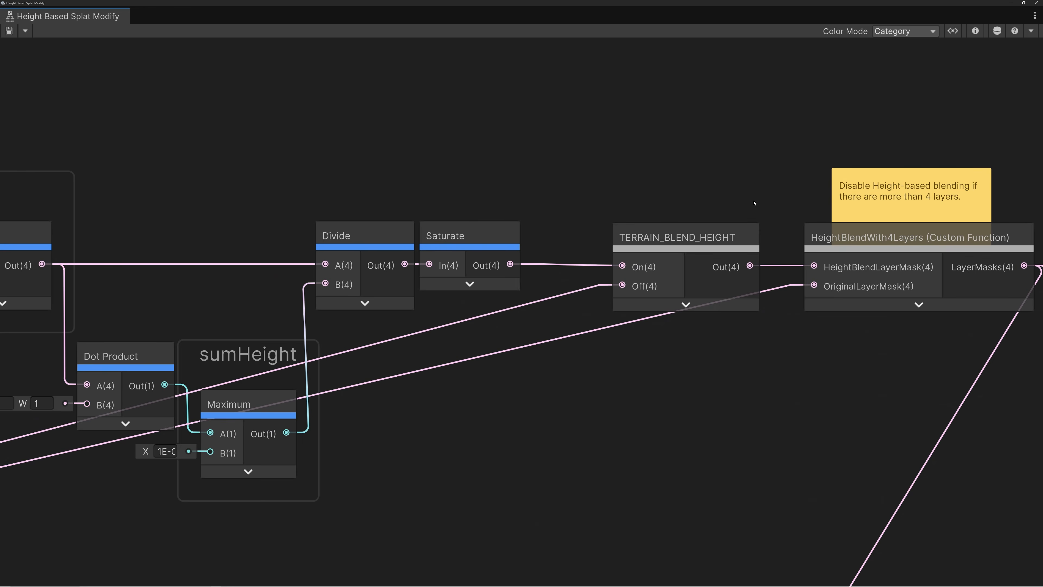
{"action": "middle_click_drag", "start_coordinate": [741, 198], "coordinate": [606, 167]}
{"action": "left_click", "coordinate": [568, 206]}
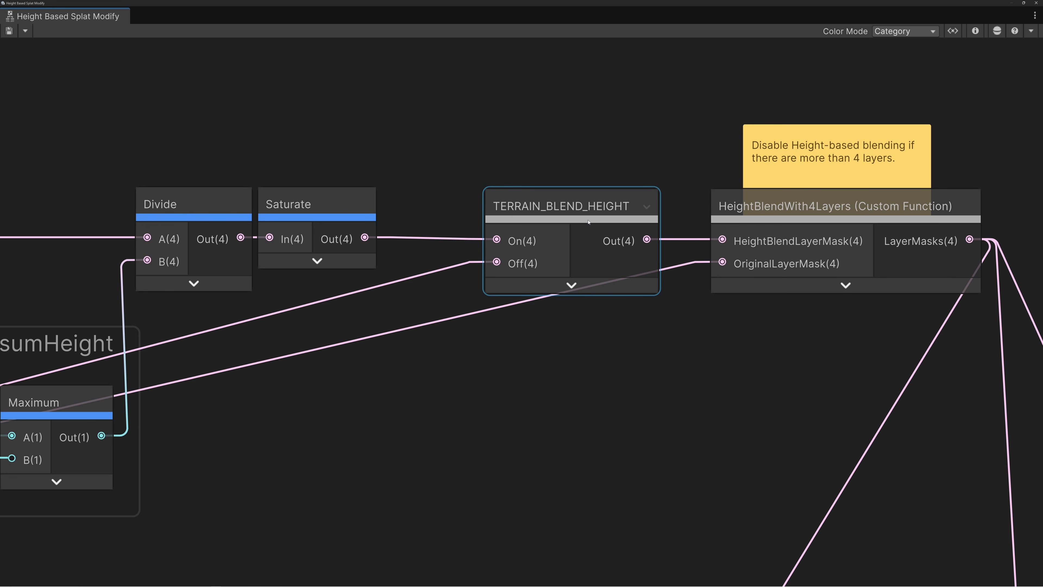
{"action": "scroll", "coordinate": [588, 222], "scroll_direction": "down", "scroll_amount": 2}
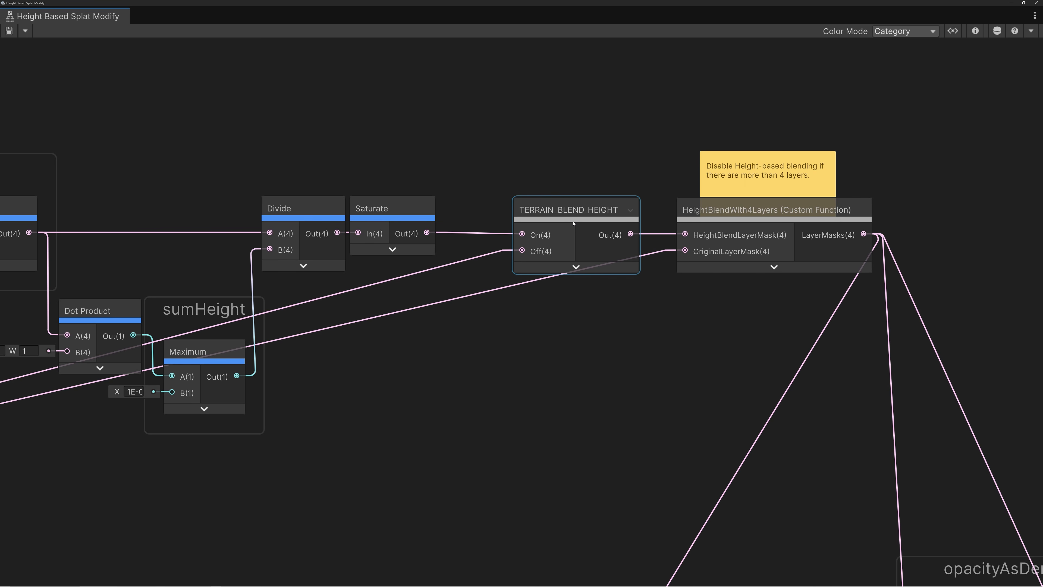
{"action": "scroll", "coordinate": [573, 223], "scroll_direction": "up", "scroll_amount": 3}
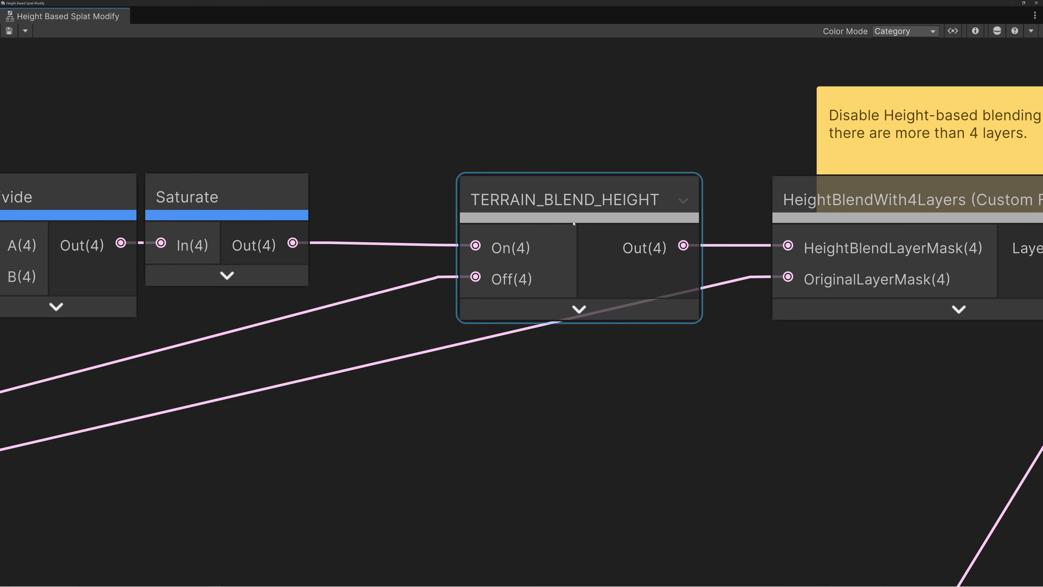
{"action": "scroll", "coordinate": [573, 223], "scroll_direction": "down", "scroll_amount": 2}
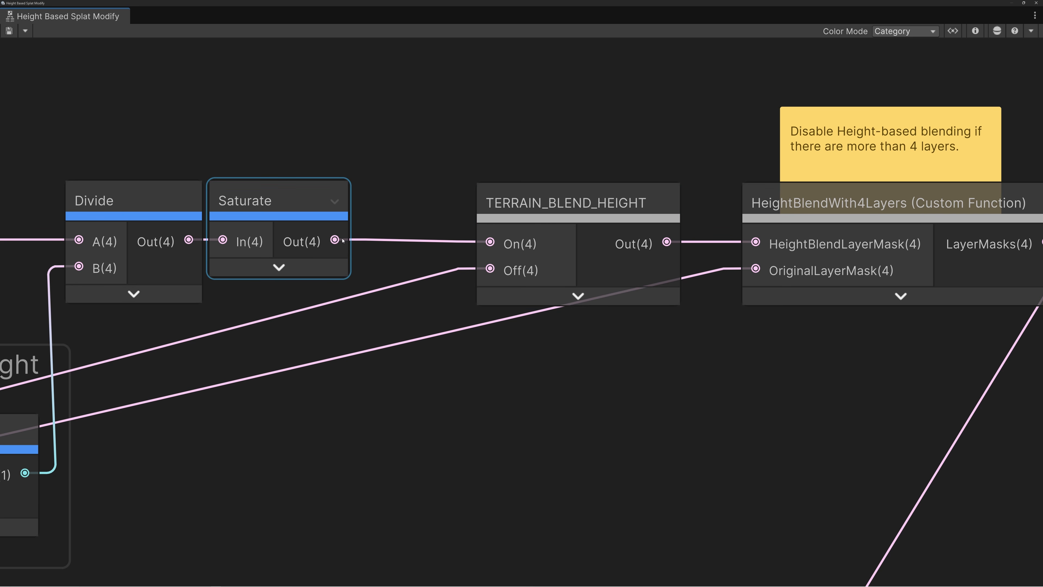
Connect Saturate's output directly to HeightBlendLayerMask on HeightBlendWith4Layers, delete the TERRAIN_BLEND_HEIGHT node and save the subgraph
{"action": "left_click_drag", "start_coordinate": [336, 241], "coordinate": [756, 242]}
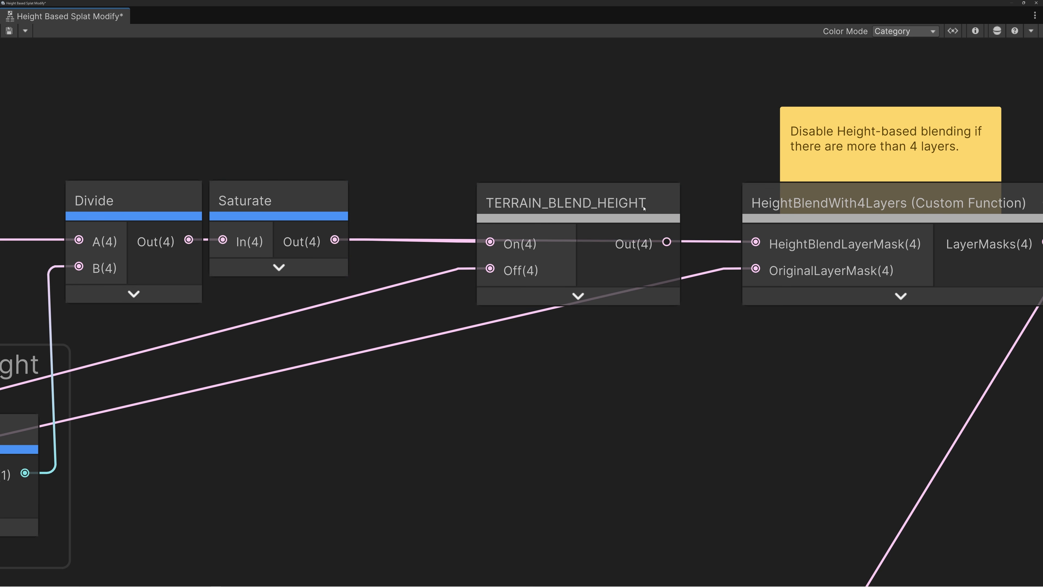
{"action": "left_click_drag", "start_coordinate": [608, 207], "coordinate": [588, 116]}
{"action": "key", "text": "Delete"}
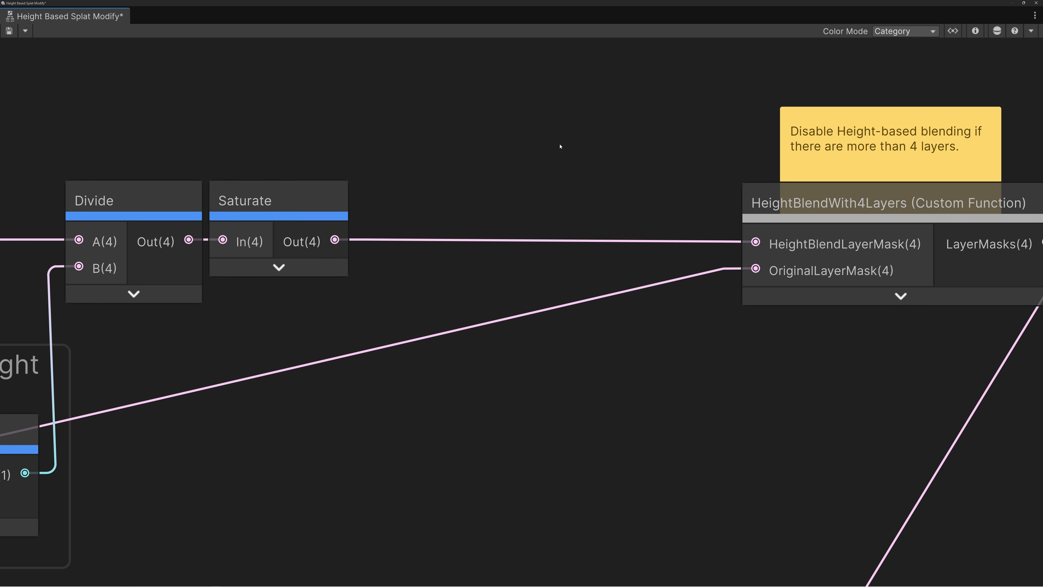
{"action": "scroll", "coordinate": [555, 151], "scroll_direction": "down", "scroll_amount": 3}
{"action": "left_click", "coordinate": [9, 31]}
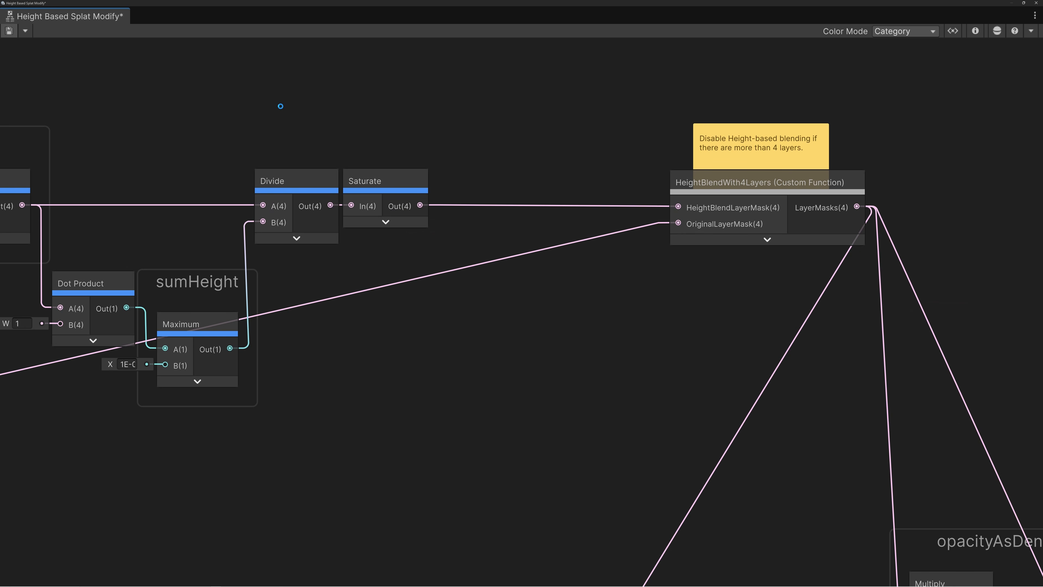
Dock the subgraph editor beside the scene tabs and test the HeightSharpness slider on the Shader Graphs_TestTerrain material
{"action": "left_click_drag", "start_coordinate": [226, 6], "coordinate": [542, 207]}
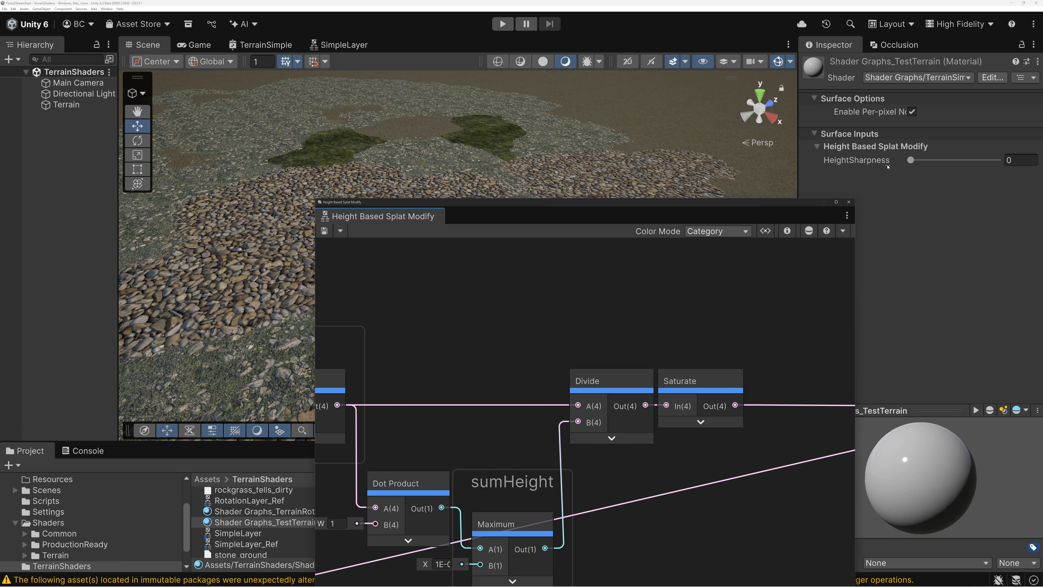
{"action": "left_click_drag", "start_coordinate": [911, 160], "coordinate": [1026, 164]}
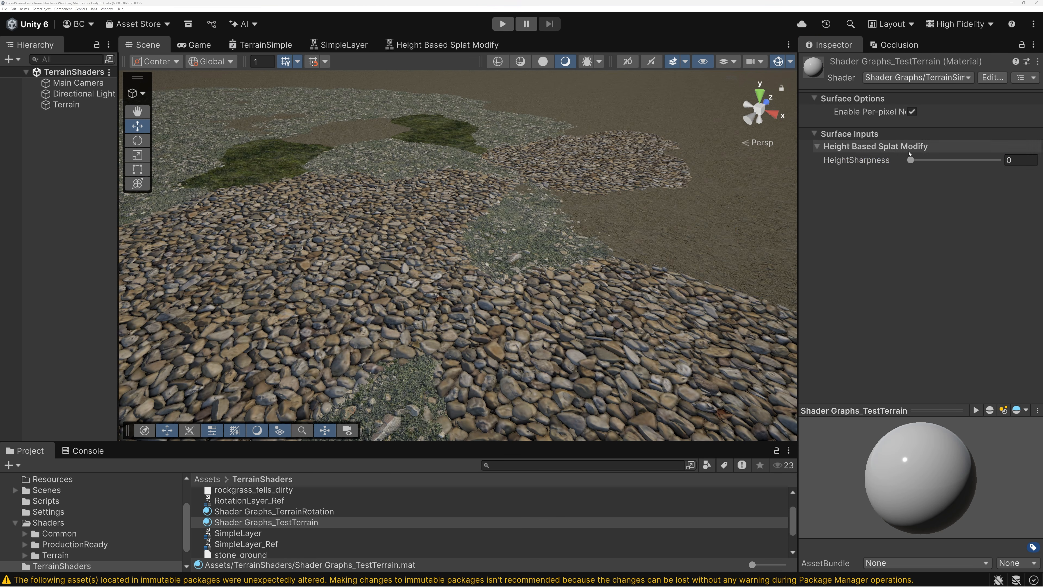
{"action": "mouse_move", "coordinate": [911, 159]}
{"action": "left_mouse_down"}
{"action": "mouse_move", "coordinate": [1003, 165]}
{"action": "mouse_move", "coordinate": [901, 173]}
{"action": "left_mouse_up"}
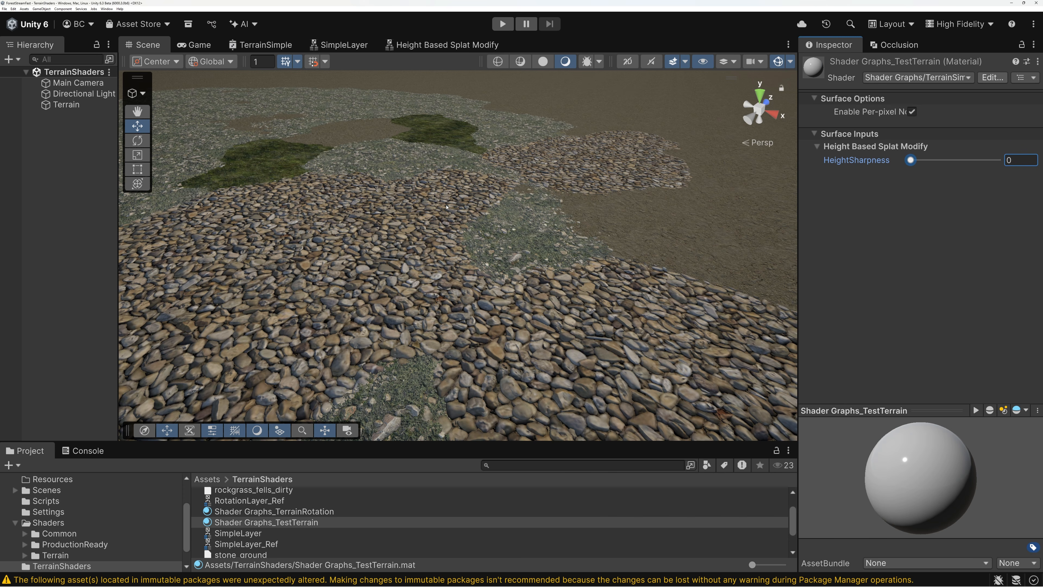
Add a HeightSharpness node to the subgraph, connect it to the transition Maximum's A input in place of HeightTransitionValue, and save
{"action": "left_click", "coordinate": [429, 47]}
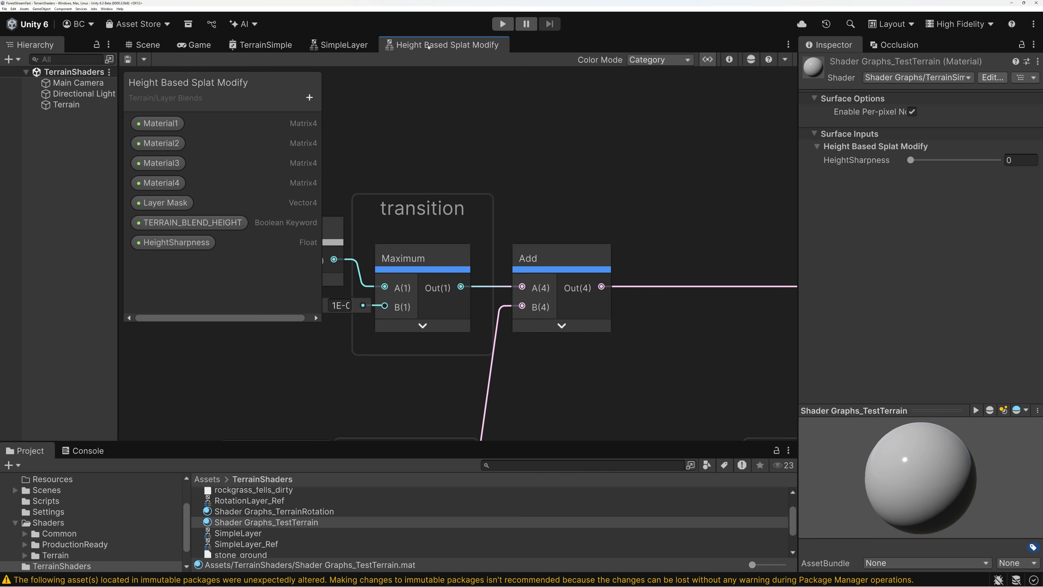
{"action": "left_click", "coordinate": [160, 244]}
{"action": "left_click_drag", "start_coordinate": [251, 368], "coordinate": [264, 377]}
{"action": "middle_click_drag", "start_coordinate": [410, 347], "coordinate": [663, 329]}
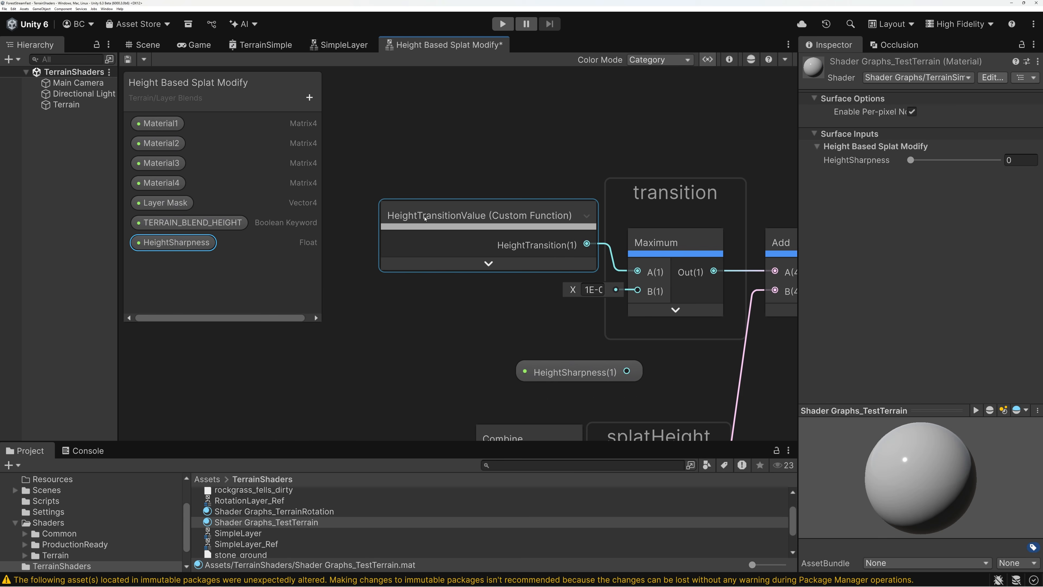
{"action": "left_click_drag", "start_coordinate": [483, 217], "coordinate": [396, 160]}
{"action": "left_click_drag", "start_coordinate": [590, 372], "coordinate": [638, 272]}
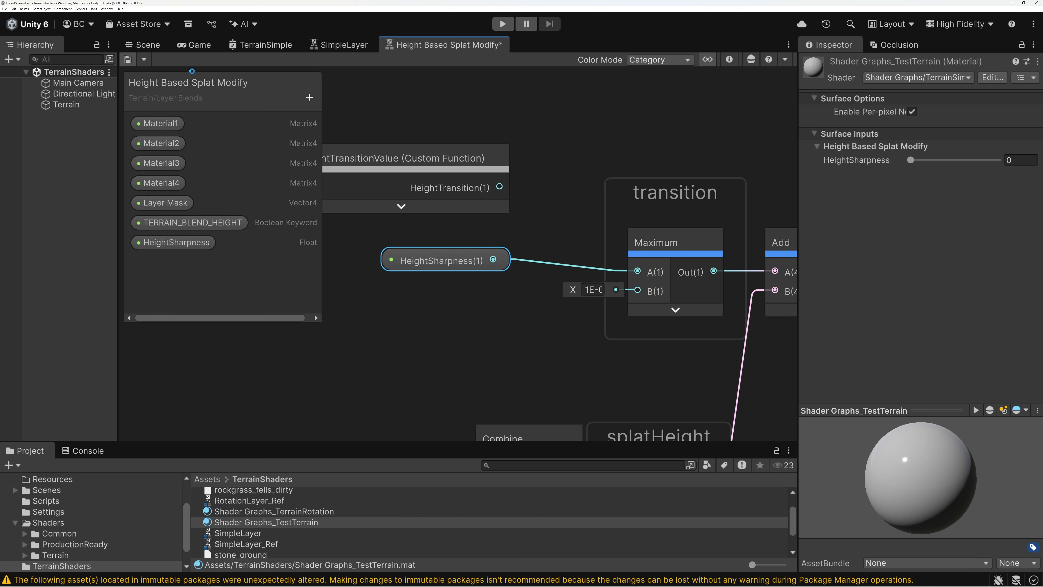
{"action": "left_click", "coordinate": [127, 59]}
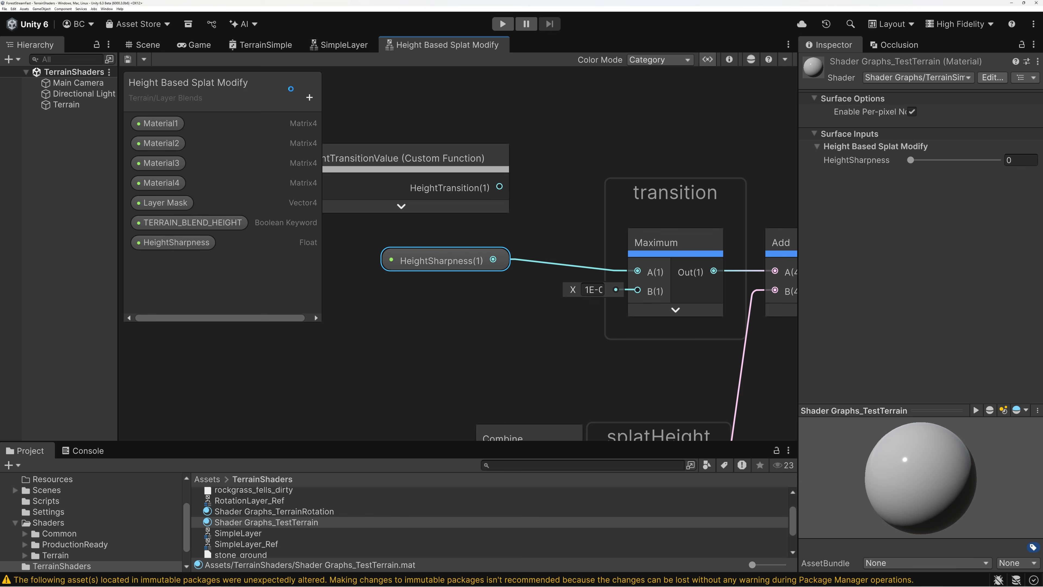
Compare the terrain layer edges up close with the material's HeightSharpness at 1, 0.369 and 0, and finish by setting it to 0.075
{"action": "left_click", "coordinate": [144, 44]}
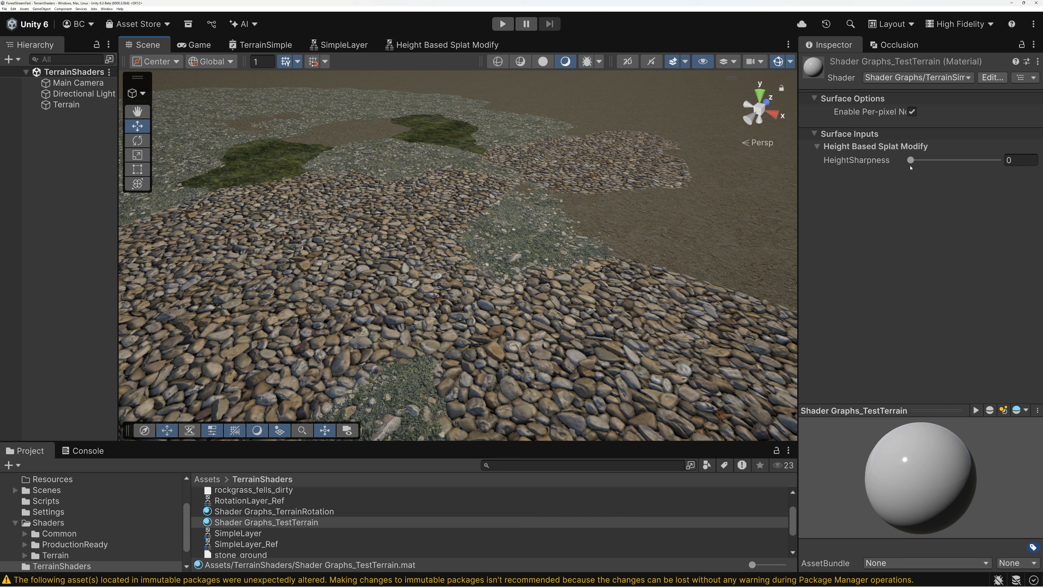
{"action": "left_click_drag", "start_coordinate": [911, 160], "coordinate": [1042, 162]}
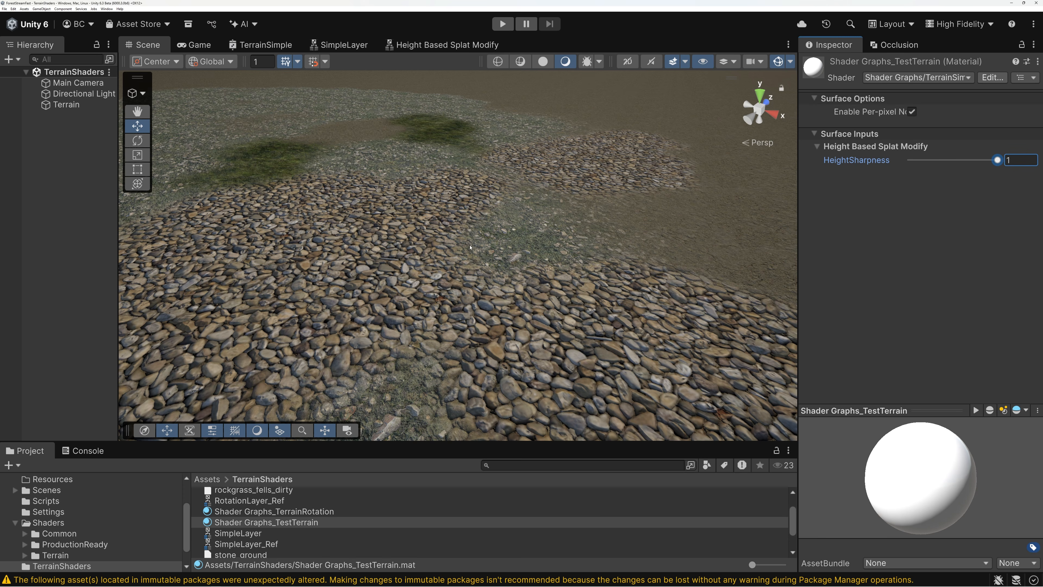
{"action": "left_click_drag", "start_coordinate": [998, 161], "coordinate": [943, 161]}
{"action": "key", "text": "w"}
{"action": "right_click_drag", "start_coordinate": [570, 234], "coordinate": [671, 246]}
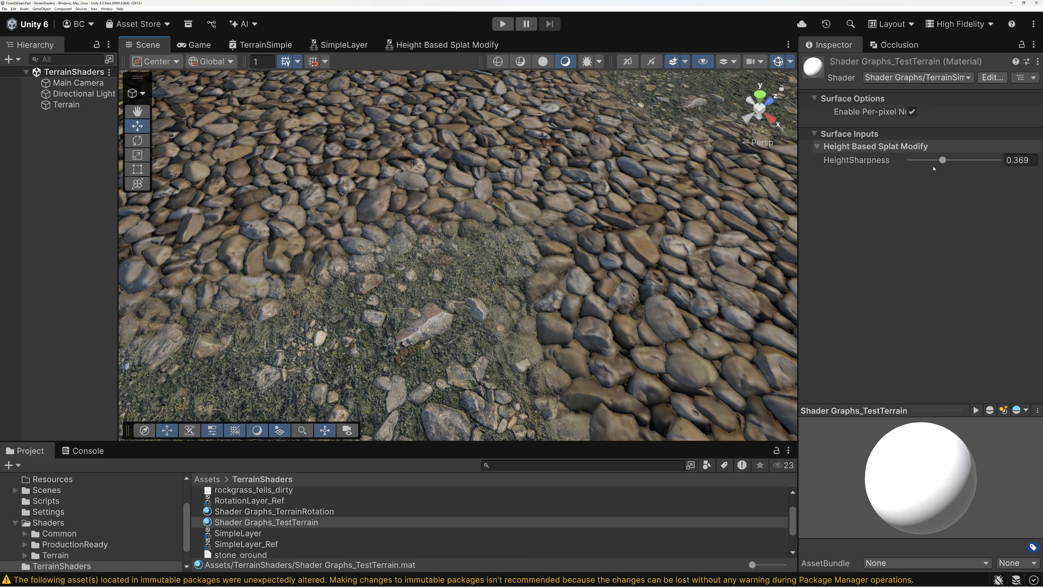
{"action": "left_click_drag", "start_coordinate": [943, 161], "coordinate": [896, 164]}
{"action": "right_click_drag", "start_coordinate": [427, 228], "coordinate": [477, 264]}
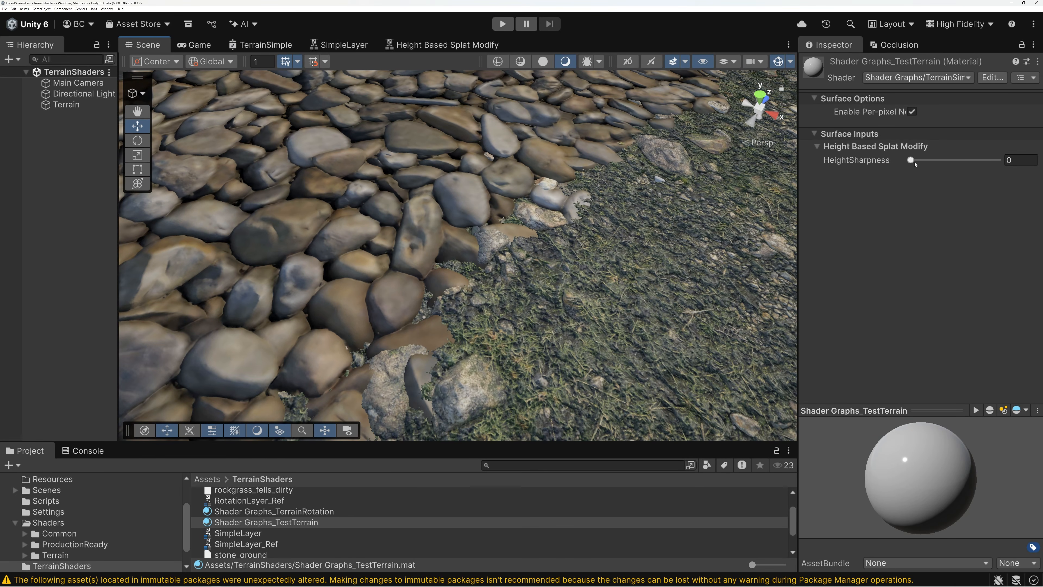
{"action": "mouse_move", "coordinate": [911, 162]}
{"action": "left_mouse_down"}
{"action": "mouse_move", "coordinate": [933, 169]}
{"action": "mouse_move", "coordinate": [918, 173]}
{"action": "left_mouse_up"}
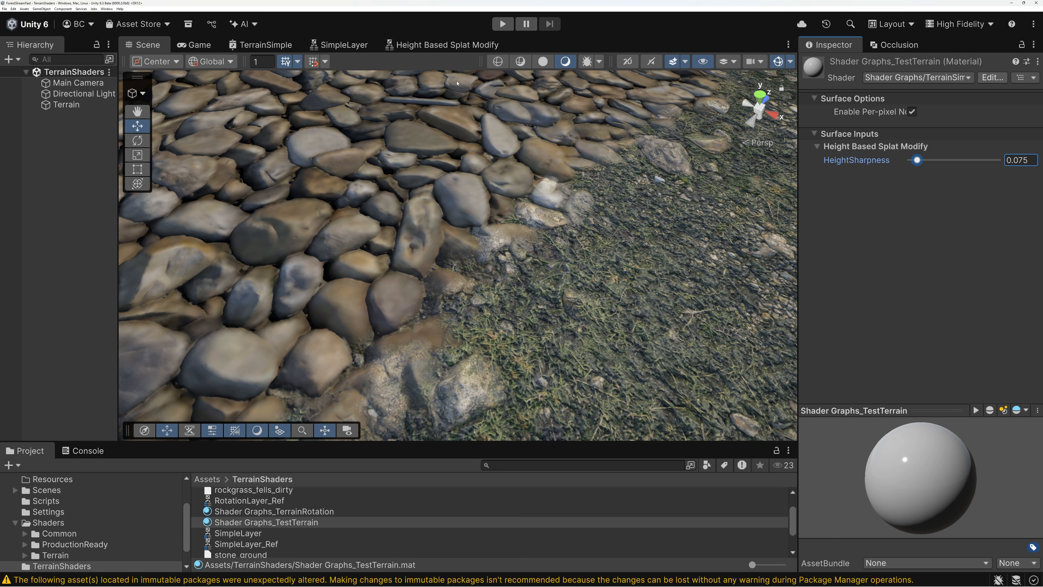
{"action": "left_click", "coordinate": [448, 45]}
{"action": "scroll", "coordinate": [427, 154], "scroll_direction": "down", "scroll_amount": 5}
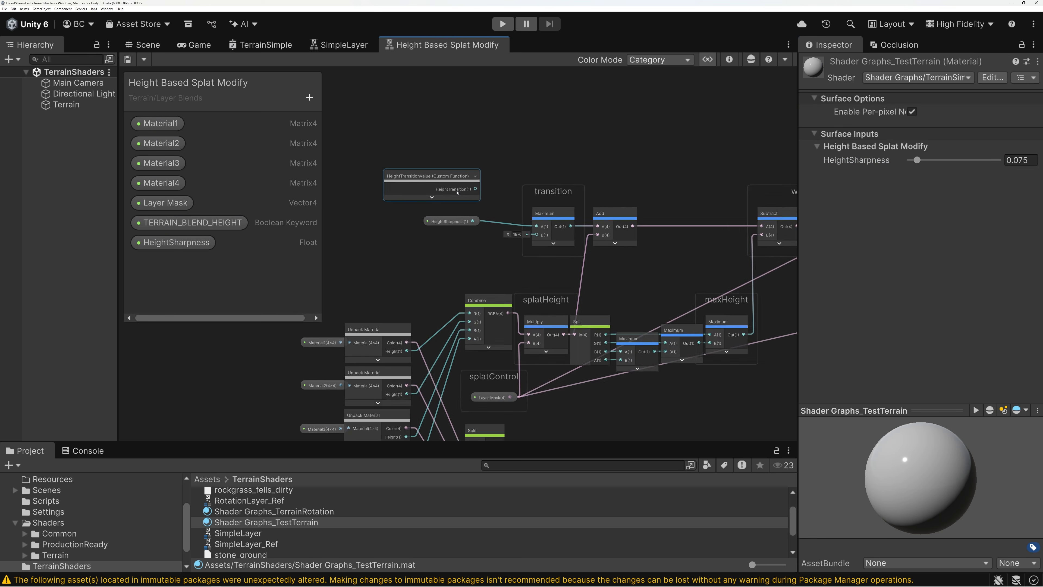
{"action": "left_click", "coordinate": [143, 45]}
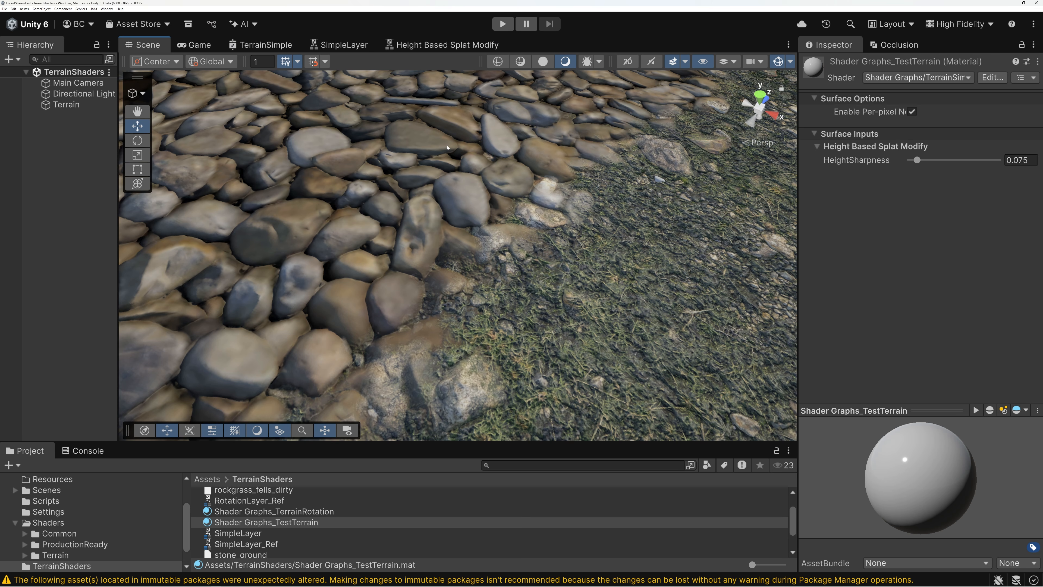
Duplicate the SimpleLayer subgraph in the TerrainShaders folder and rename the copy RotationLayer
{"action": "left_click_drag", "start_coordinate": [90, 442], "coordinate": [105, 332]}
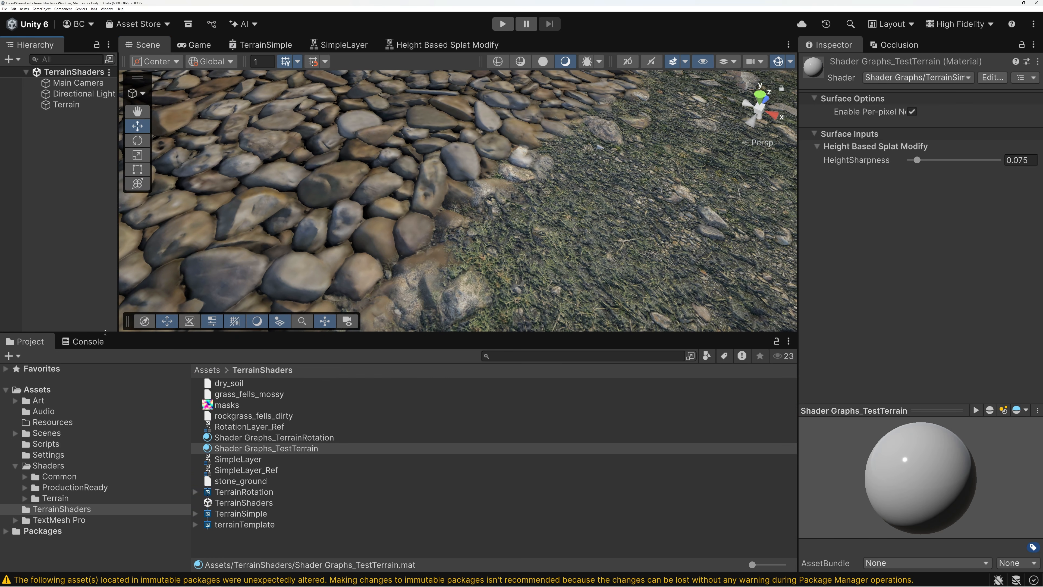
{"action": "left_click", "coordinate": [230, 460]}
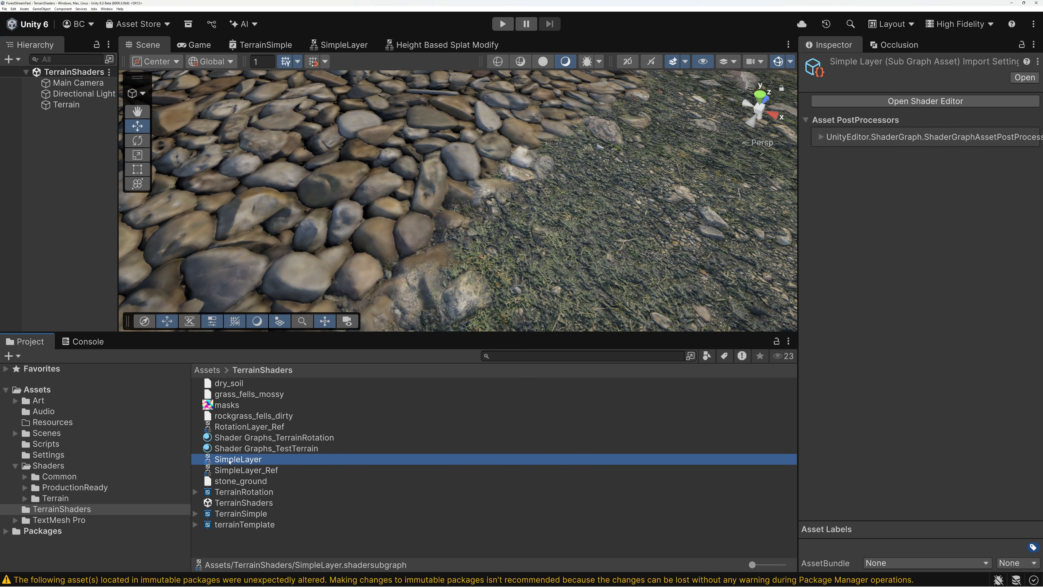
{"action": "key", "text": "ctrl+d"}
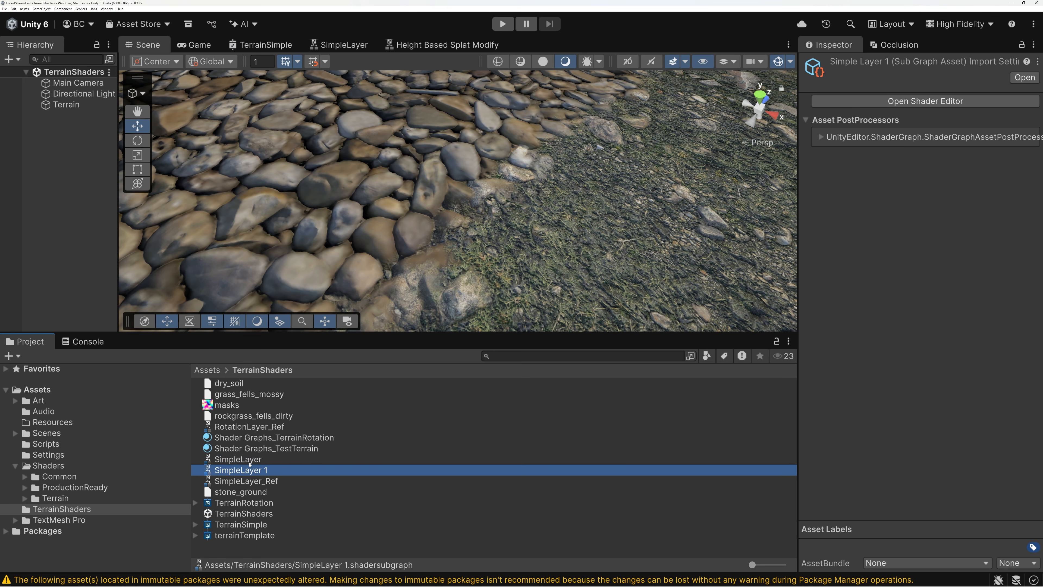
{"action": "left_click", "coordinate": [239, 472]}
{"action": "left_click_drag", "start_coordinate": [239, 471], "coordinate": [201, 472]}
{"action": "type", "text": "R"}
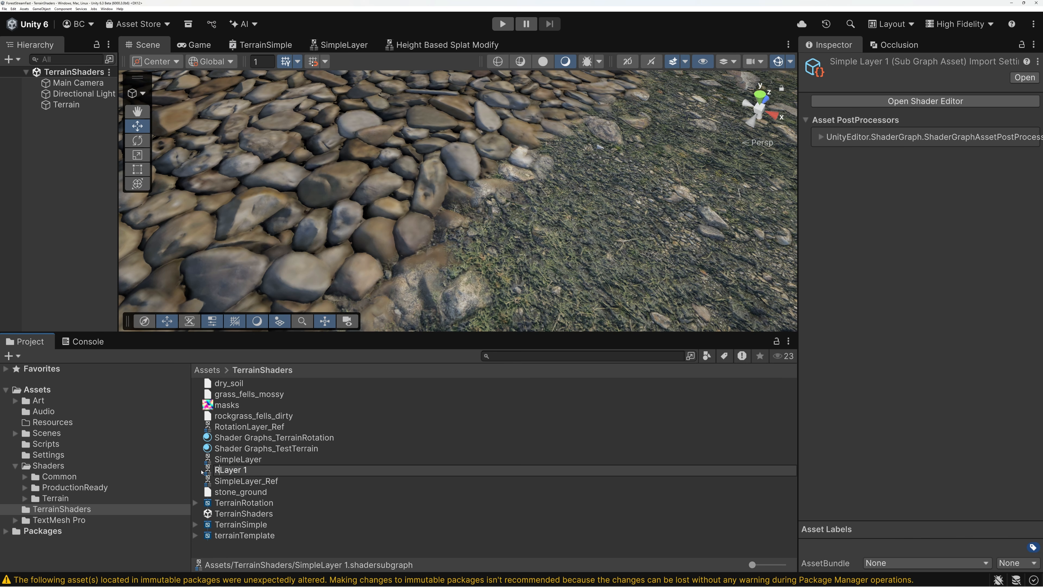
{"action": "type", "text": "otation"}
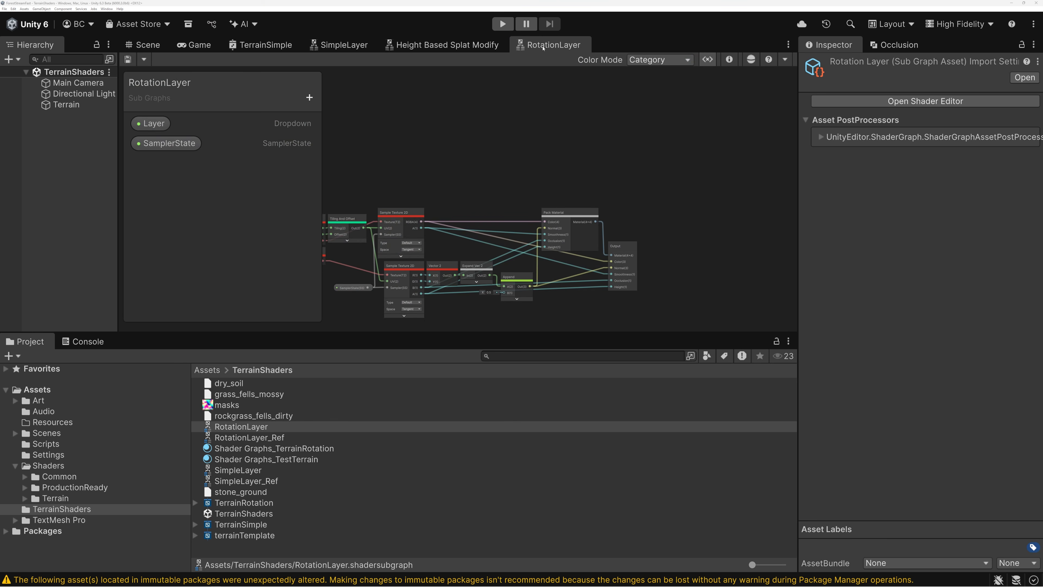
Maximize the RotationLayer graph and shift the Vector 2, Expand, Append, Pack Material and Output nodes away from the texture samplers to make room
{"action": "double_click", "coordinate": [552, 45]}
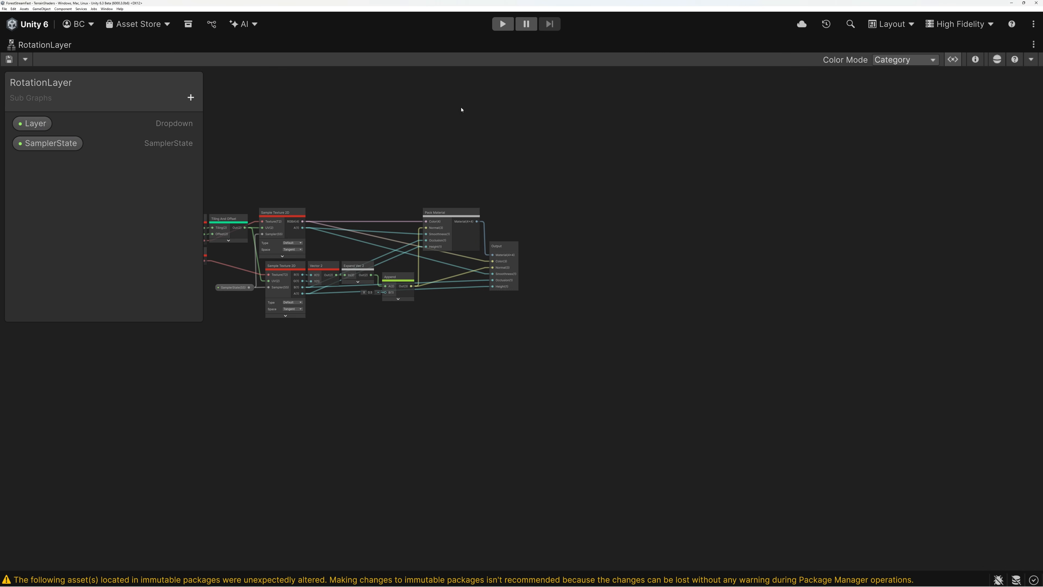
{"action": "scroll", "coordinate": [515, 226], "scroll_direction": "up", "scroll_amount": 5}
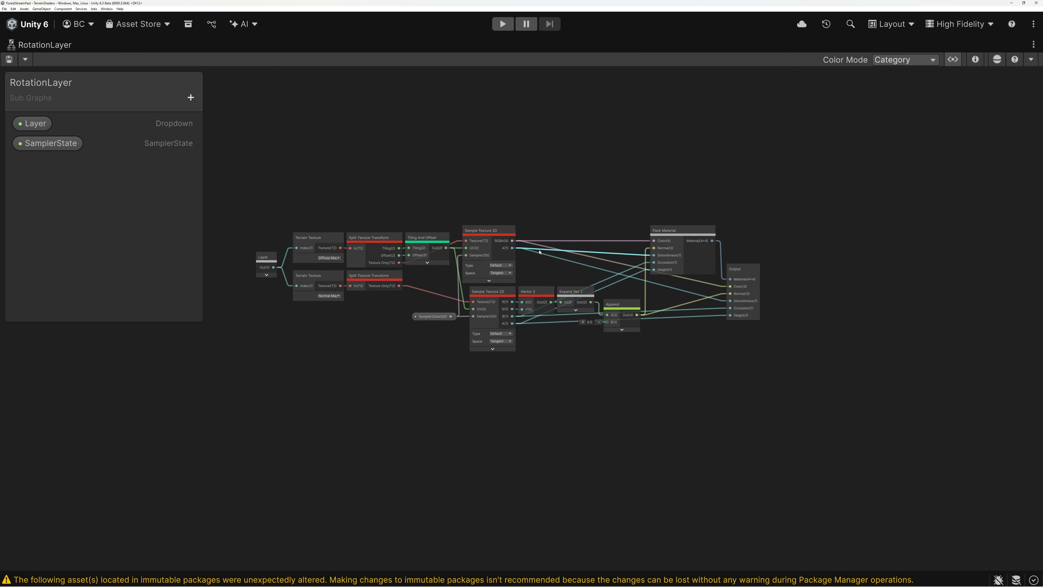
{"action": "left_click_drag", "start_coordinate": [954, 466], "coordinate": [954, 466]}
{"action": "left_click_drag", "start_coordinate": [734, 229], "coordinate": [979, 229]}
{"action": "left_click", "coordinate": [437, 254]}
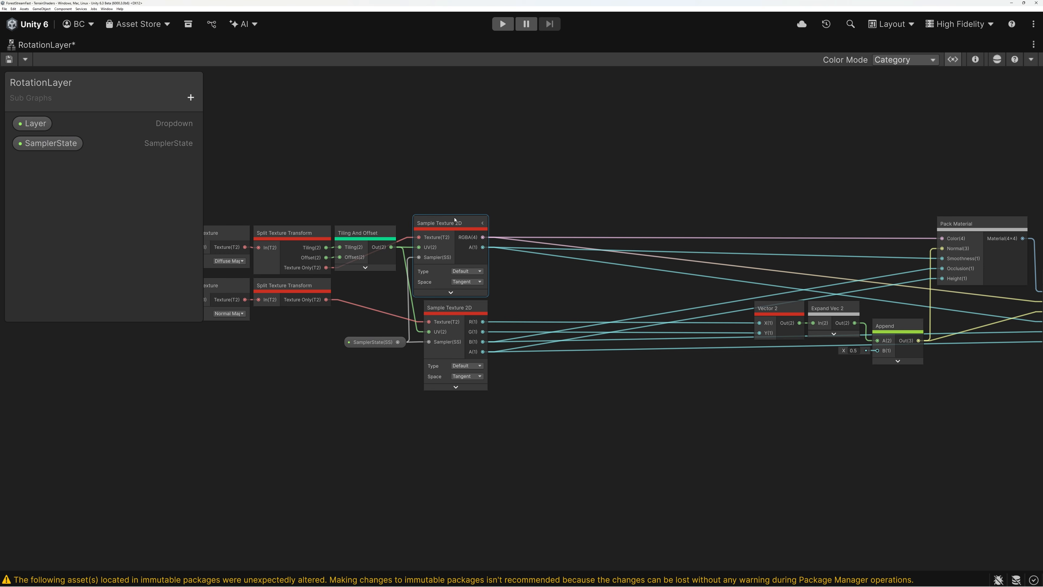
Duplicate the diffuse Sample Texture 2D node, place the copy above it and move all three samplers away from Tiling And Offset
{"action": "left_click", "coordinate": [453, 224]}
{"action": "key", "text": "ctrl+d"}
{"action": "left_click_drag", "start_coordinate": [486, 228], "coordinate": [492, 141]}
{"action": "left_click_drag", "start_coordinate": [427, 118], "coordinate": [546, 442]}
{"action": "left_click_drag", "start_coordinate": [451, 245], "coordinate": [522, 246]}
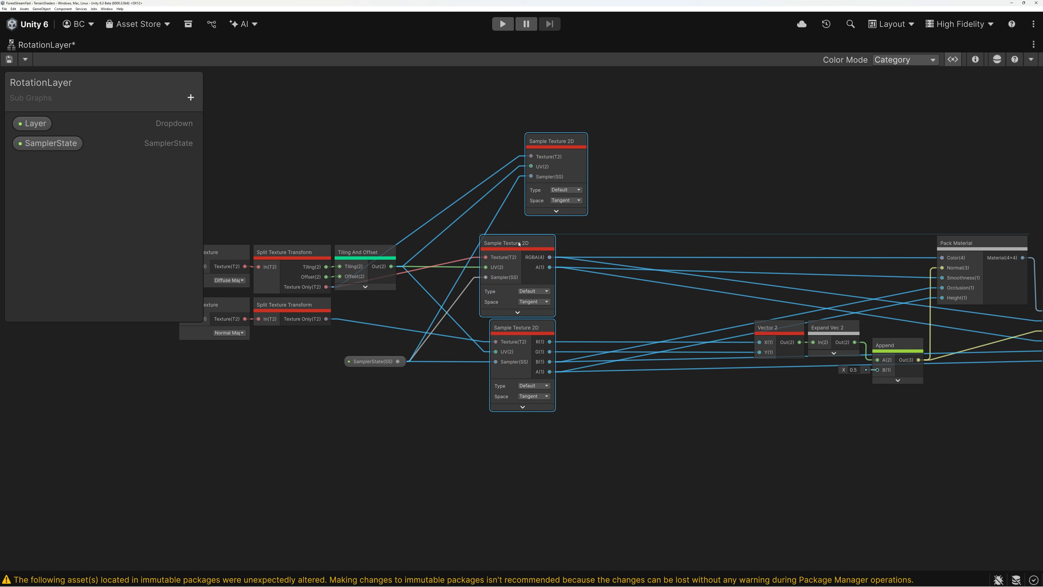
Insert a Swizzle node with mask yx between Tiling And Offset's output and the copied diffuse sampler's UV input
{"action": "left_click", "coordinate": [550, 170]}
{"action": "scroll", "coordinate": [549, 170], "scroll_direction": "up", "scroll_amount": 4}
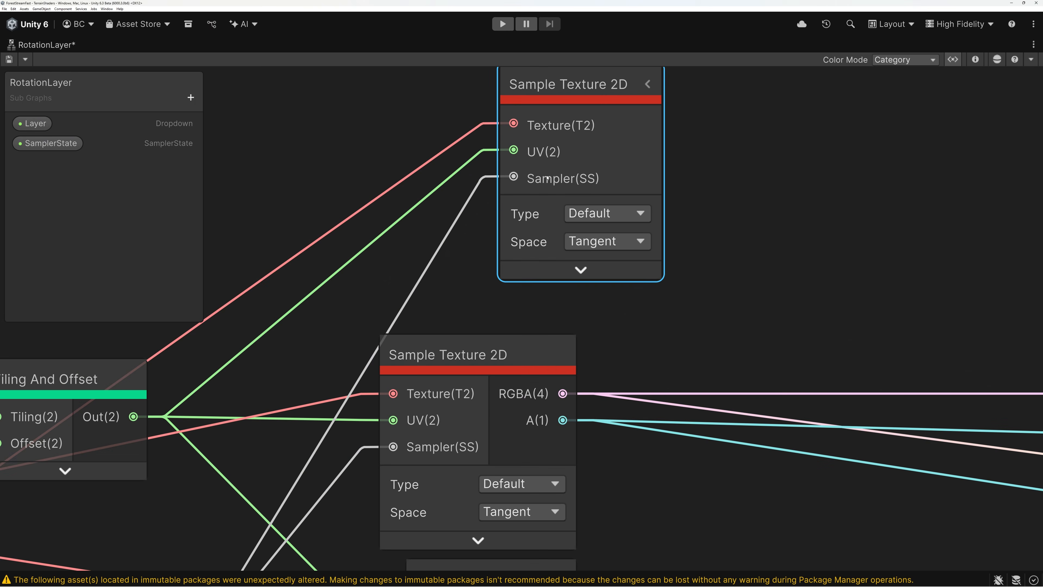
{"action": "middle_click_drag", "start_coordinate": [349, 310], "coordinate": [453, 307]}
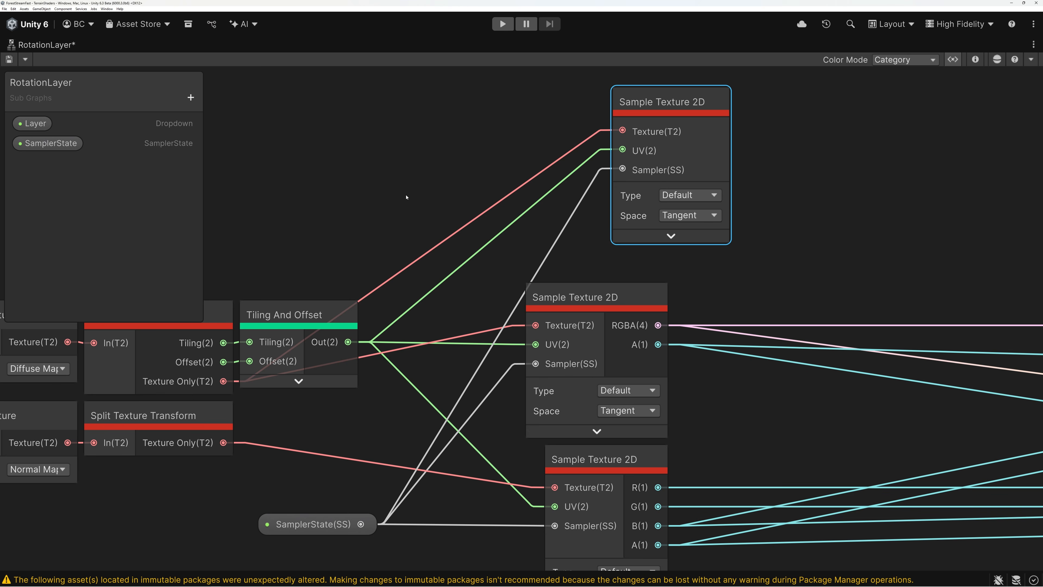
{"action": "left_click_drag", "start_coordinate": [348, 342], "coordinate": [426, 150]}
{"action": "type", "text": "sw"}
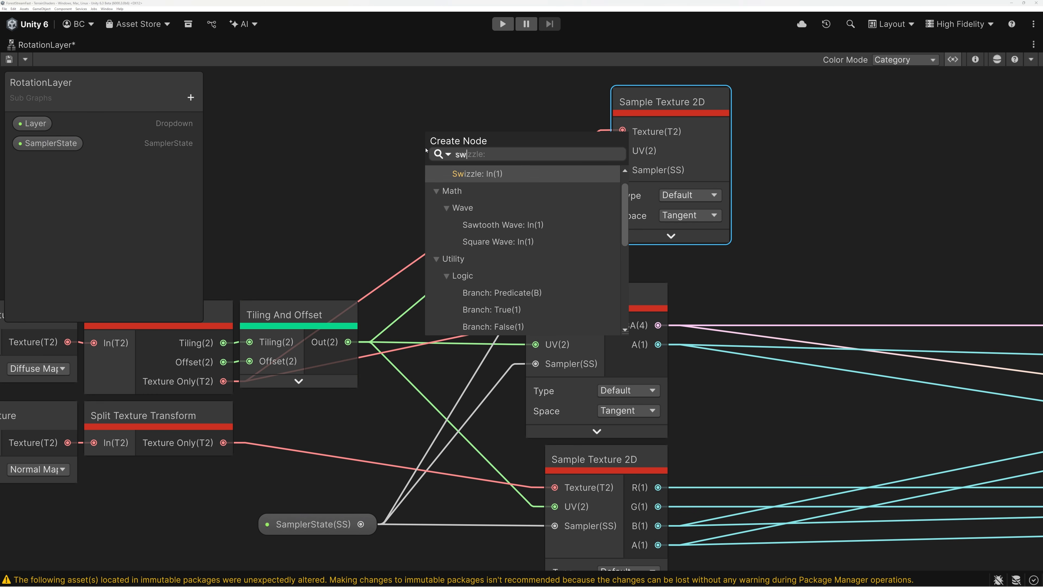
{"action": "left_click", "coordinate": [473, 173]}
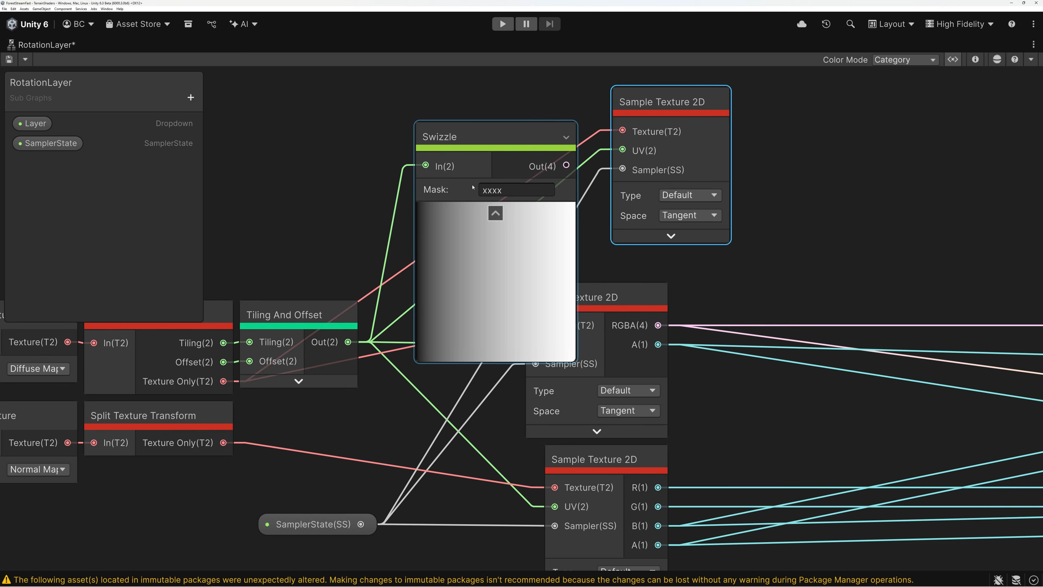
{"action": "double_click", "coordinate": [489, 191]}
{"action": "type", "text": "yx"}
{"action": "left_click", "coordinate": [496, 213]}
{"action": "left_click_drag", "start_coordinate": [506, 166], "coordinate": [623, 150]}
{"action": "left_click_drag", "start_coordinate": [453, 144], "coordinate": [518, 148]}
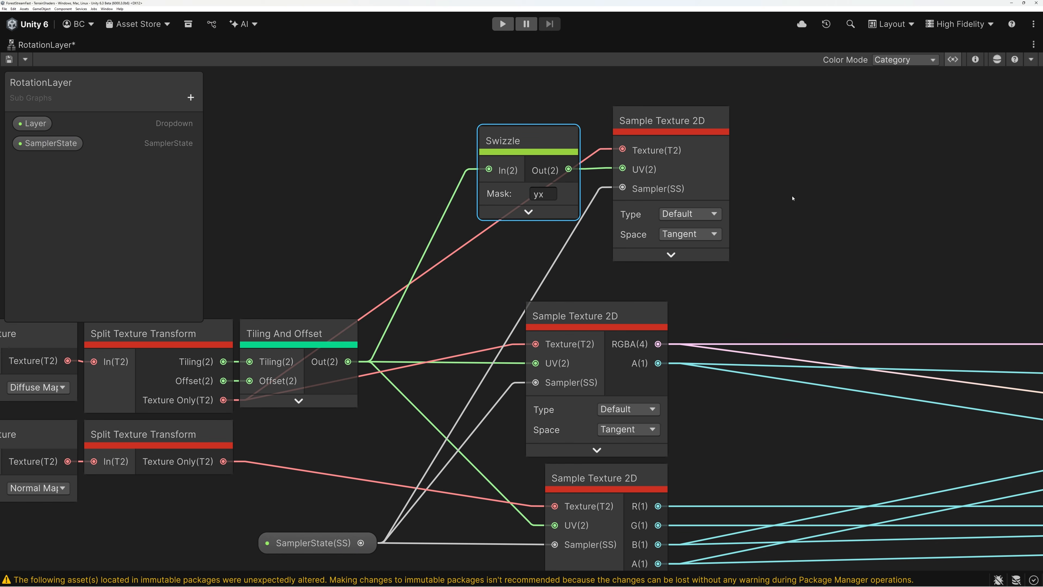
Expand the copied diffuse sampler's outputs and move it with the Swizzle node to line up above the original sampler
{"action": "middle_click_drag", "start_coordinate": [793, 198], "coordinate": [616, 196]}
{"action": "left_click", "coordinate": [543, 123]}
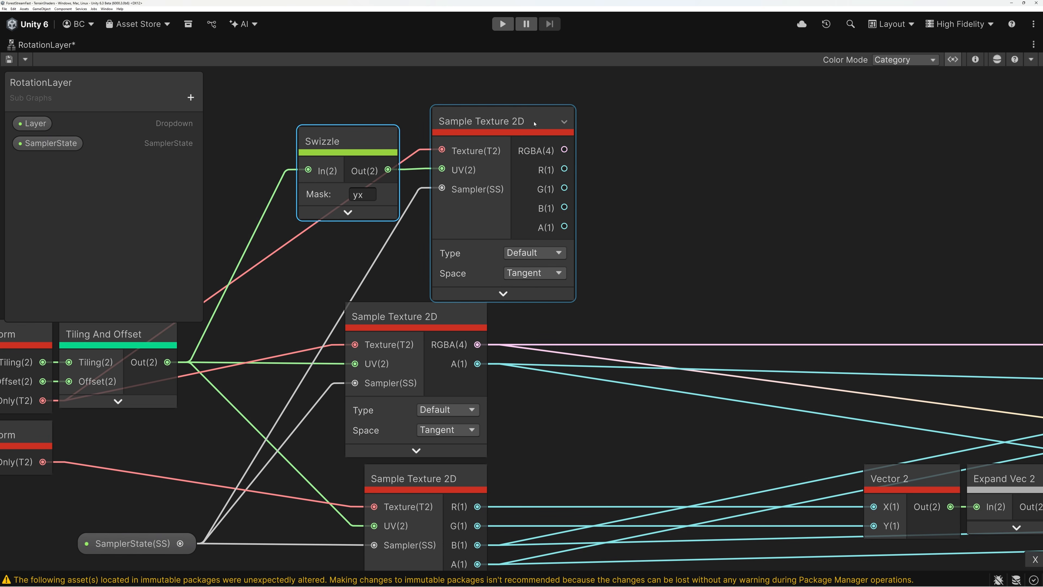
{"action": "left_click_drag", "start_coordinate": [501, 189], "coordinate": [415, 170]}
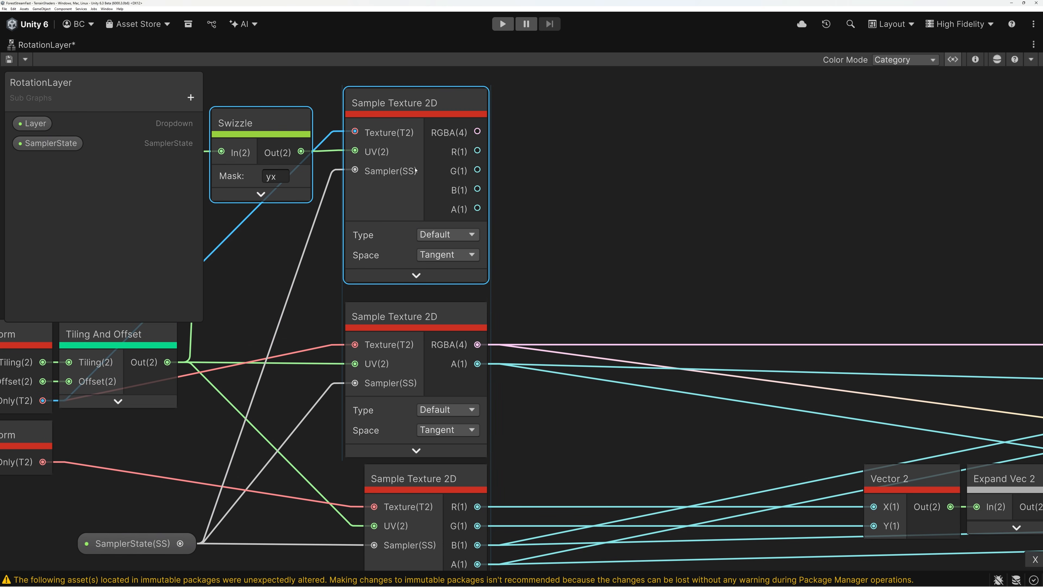
{"action": "left_click", "coordinate": [508, 254]}
Add a Lerp node with the original diffuse sampler's RGBA in A and the copy's RGBA in B, and collapse its preview
{"action": "middle_click_drag", "start_coordinate": [507, 253], "coordinate": [564, 260]}
{"action": "key", "text": "space"}
{"action": "type", "text": "lerp"}
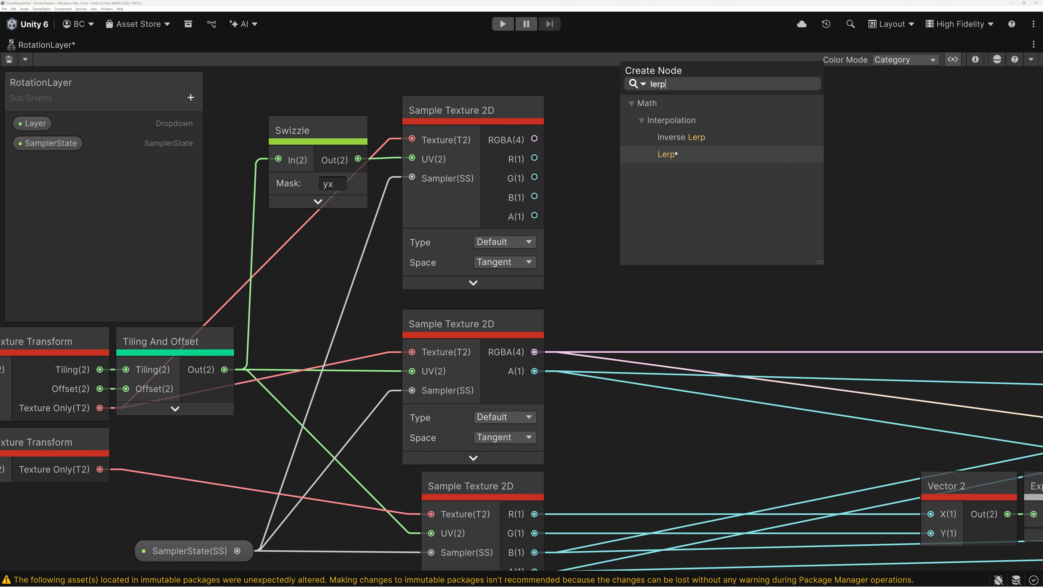
{"action": "left_click", "coordinate": [668, 154]}
{"action": "left_click_drag", "start_coordinate": [535, 139], "coordinate": [633, 263]}
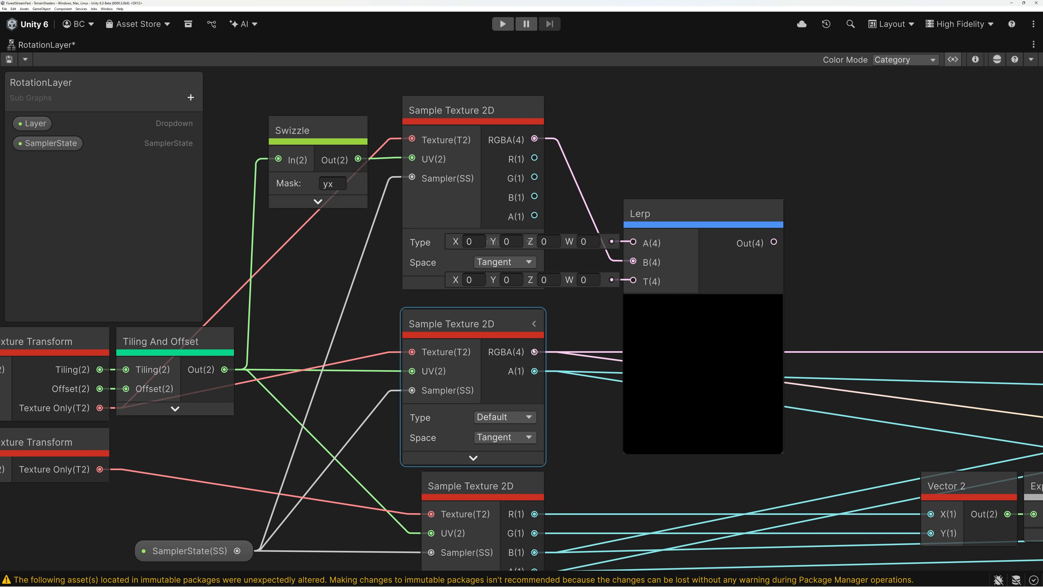
{"action": "left_click_drag", "start_coordinate": [534, 352], "coordinate": [633, 243]}
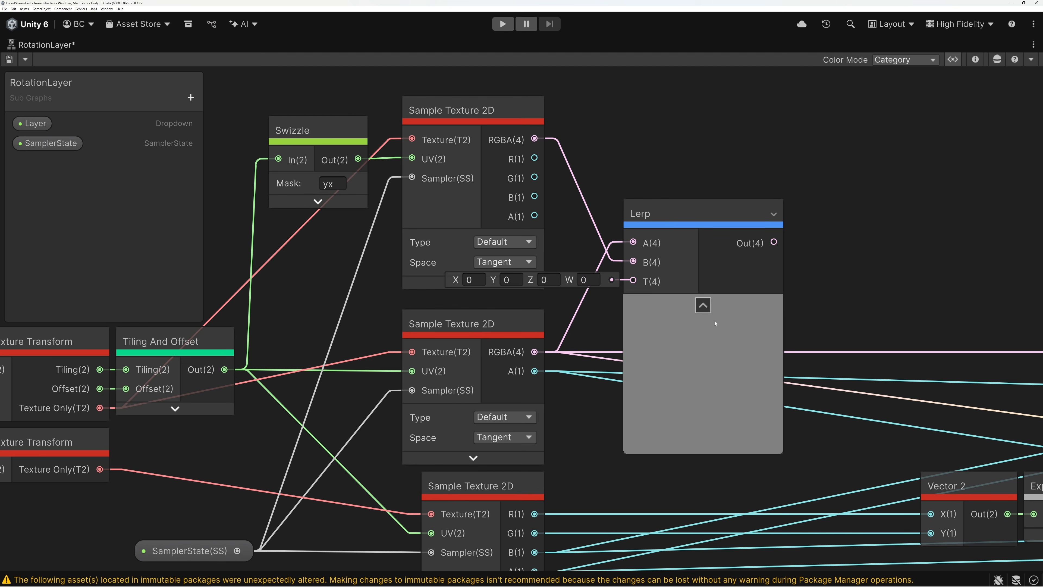
{"action": "left_click", "coordinate": [703, 306]}
{"action": "left_click_drag", "start_coordinate": [703, 306], "coordinate": [752, 300]}
Connect the diffuse Lerp's output to the Color inputs of both Pack Material and Output
{"action": "middle_click_drag", "start_coordinate": [777, 292], "coordinate": [460, 278]}
{"action": "scroll", "coordinate": [478, 257], "scroll_direction": "down", "scroll_amount": 3}
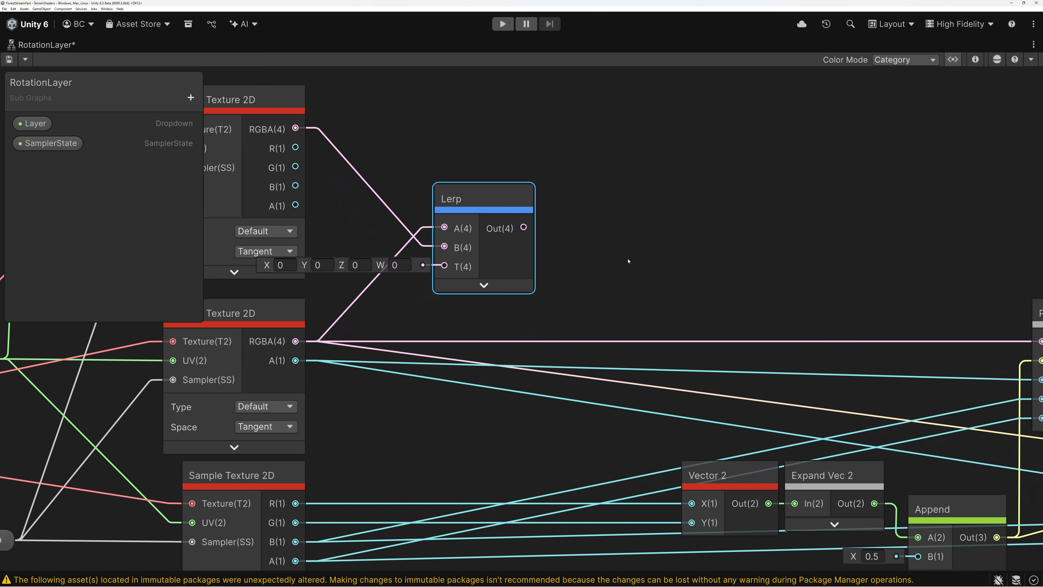
{"action": "scroll", "coordinate": [489, 257], "scroll_direction": "down", "scroll_amount": 3}
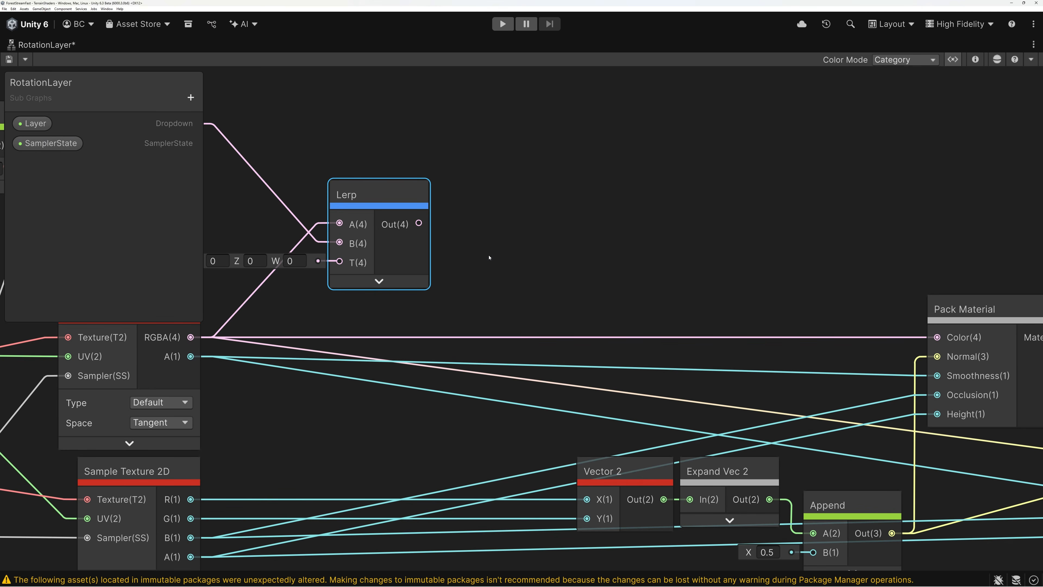
{"action": "left_click_drag", "start_coordinate": [446, 236], "coordinate": [766, 308]}
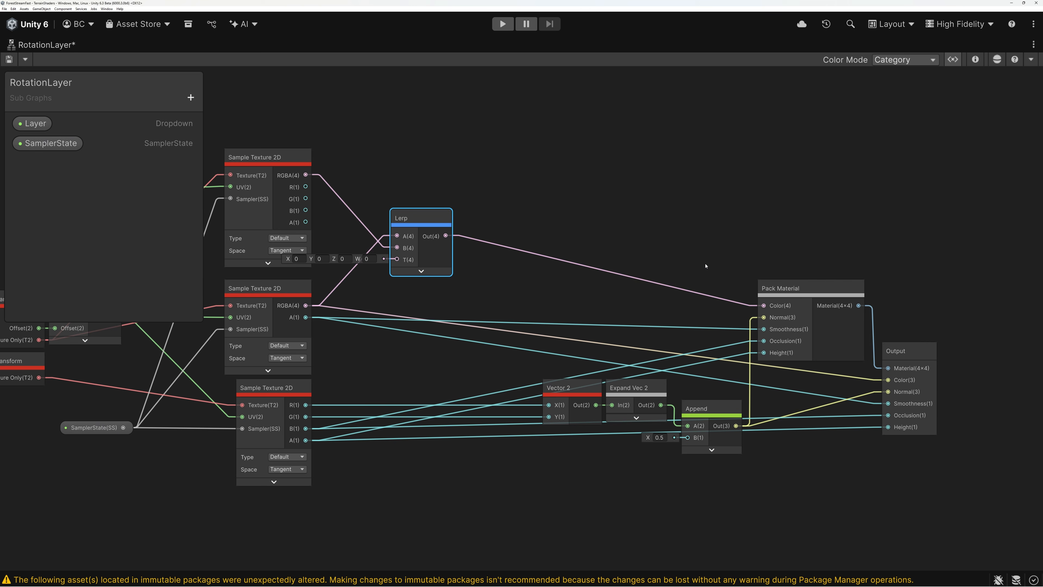
{"action": "middle_click_drag", "start_coordinate": [705, 266], "coordinate": [599, 262]}
{"action": "left_click_drag", "start_coordinate": [339, 233], "coordinate": [782, 378]}
{"action": "middle_click_drag", "start_coordinate": [443, 233], "coordinate": [557, 221]}
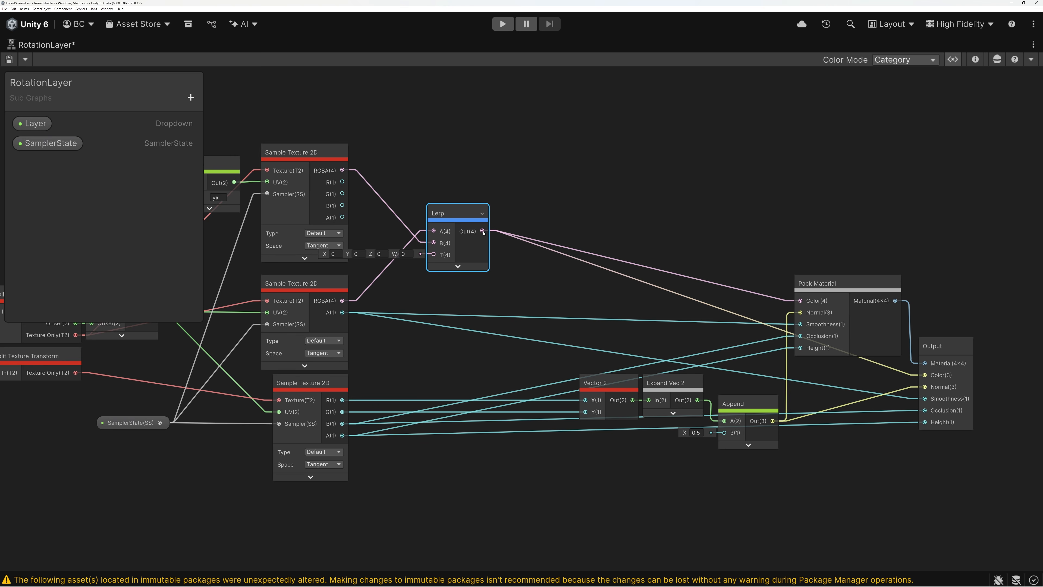
Add a Swizzle with mask a after the diffuse Lerp and connect it to Smoothness on both Pack Material and Output
{"action": "left_click_drag", "start_coordinate": [483, 231], "coordinate": [535, 279]}
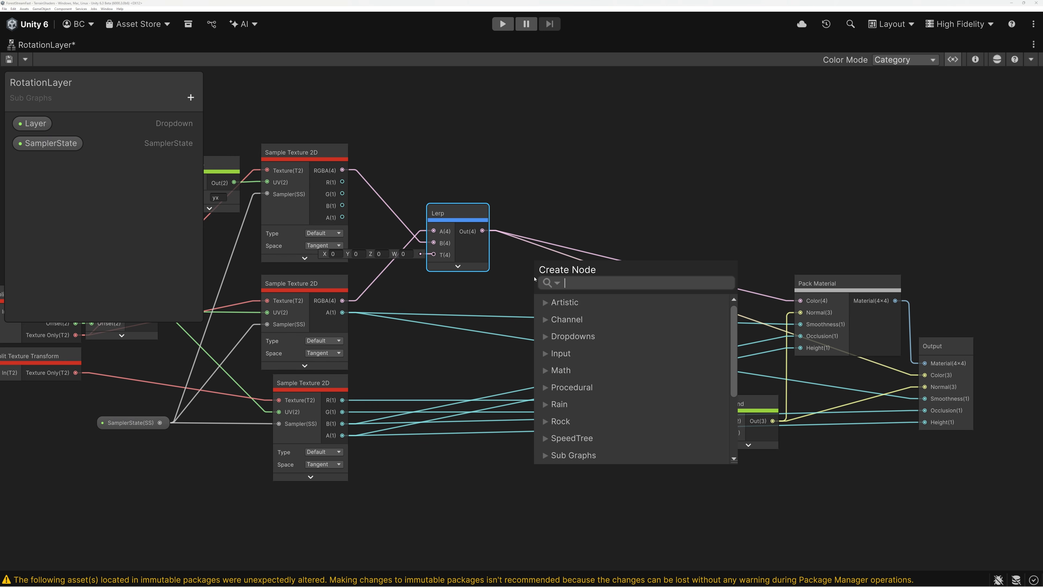
{"action": "type", "text": "sw"}
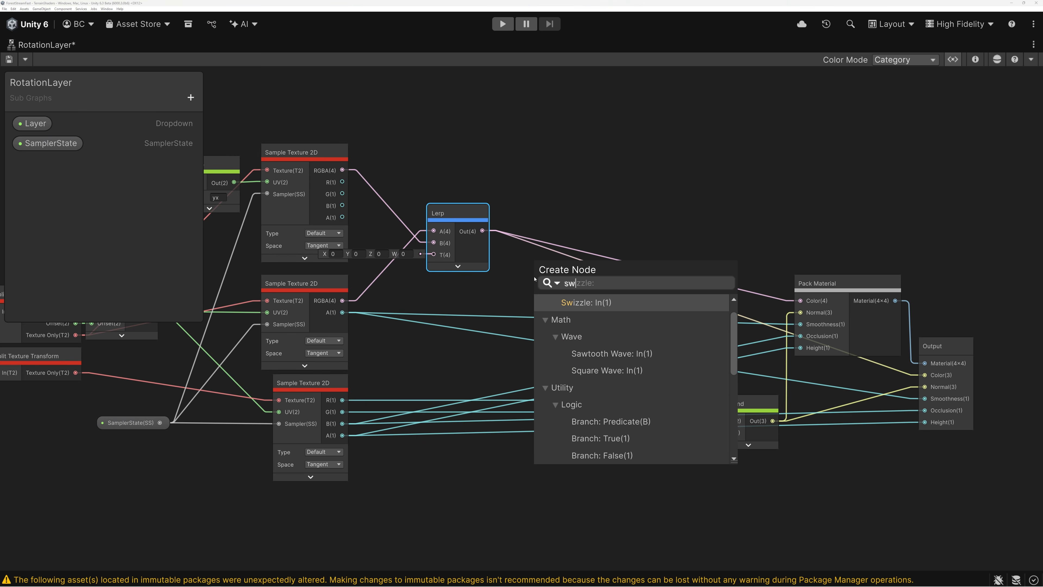
{"action": "left_click", "coordinate": [583, 303]}
{"action": "left_click", "coordinate": [568, 308]}
{"action": "type", "text": "a"}
{"action": "left_click", "coordinate": [576, 322]}
{"action": "left_click_drag", "start_coordinate": [539, 278], "coordinate": [801, 324]}
{"action": "middle_click_drag", "start_coordinate": [683, 262], "coordinate": [541, 229]}
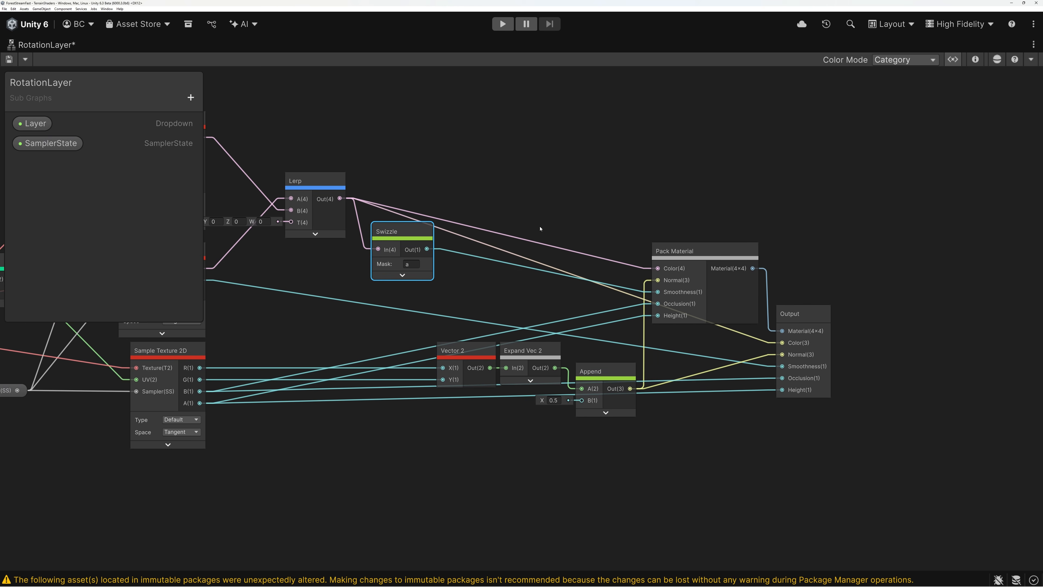
{"action": "left_click_drag", "start_coordinate": [427, 249], "coordinate": [782, 366]}
Move the diffuse Lerp and its alpha Swizzle up together so they sit beside the copied diffuse sampler
{"action": "middle_click_drag", "start_coordinate": [458, 203], "coordinate": [704, 233]}
{"action": "left_click_drag", "start_coordinate": [562, 164], "coordinate": [659, 253]}
{"action": "left_click_drag", "start_coordinate": [562, 213], "coordinate": [570, 155]}
{"action": "left_click", "coordinate": [581, 233]}
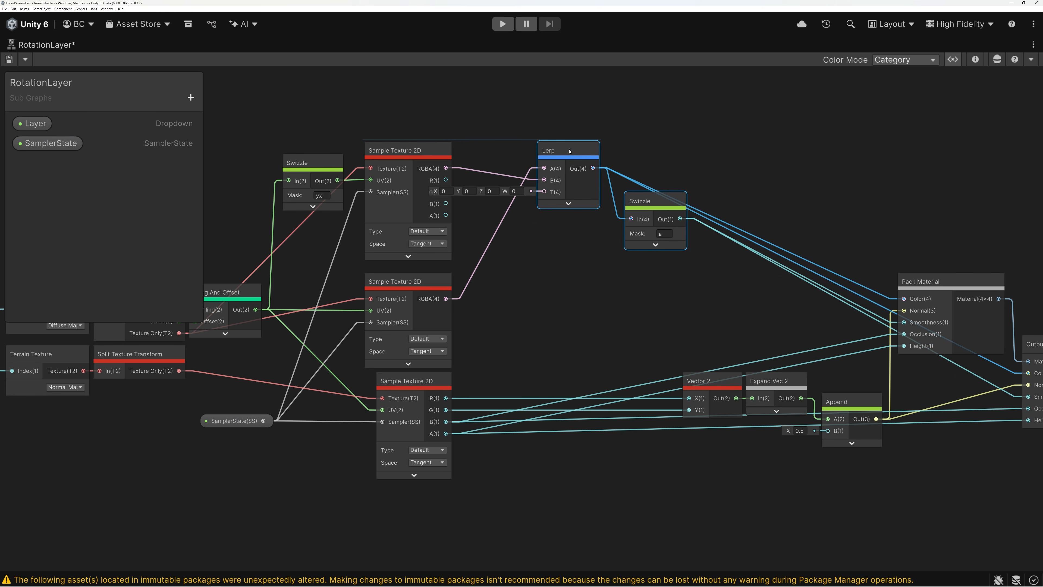
Duplicate the normal map's Sample Texture 2D node, place the copy below it and expand its outputs
{"action": "middle_click_drag", "start_coordinate": [518, 302], "coordinate": [553, 178]}
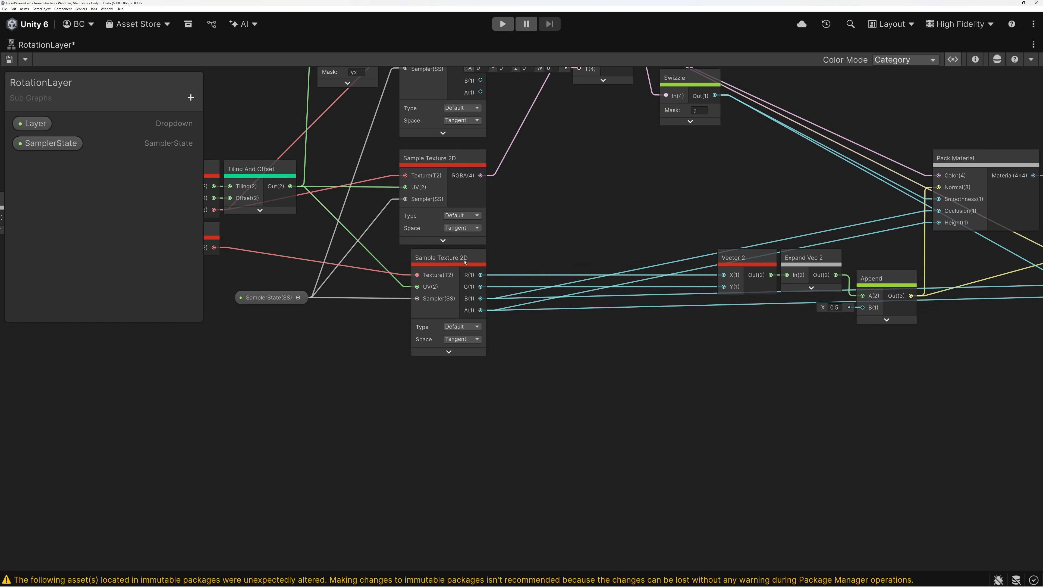
{"action": "left_click_drag", "start_coordinate": [454, 412], "coordinate": [287, 279]}
{"action": "left_click", "coordinate": [536, 368]}
{"action": "left_click", "coordinate": [447, 260]}
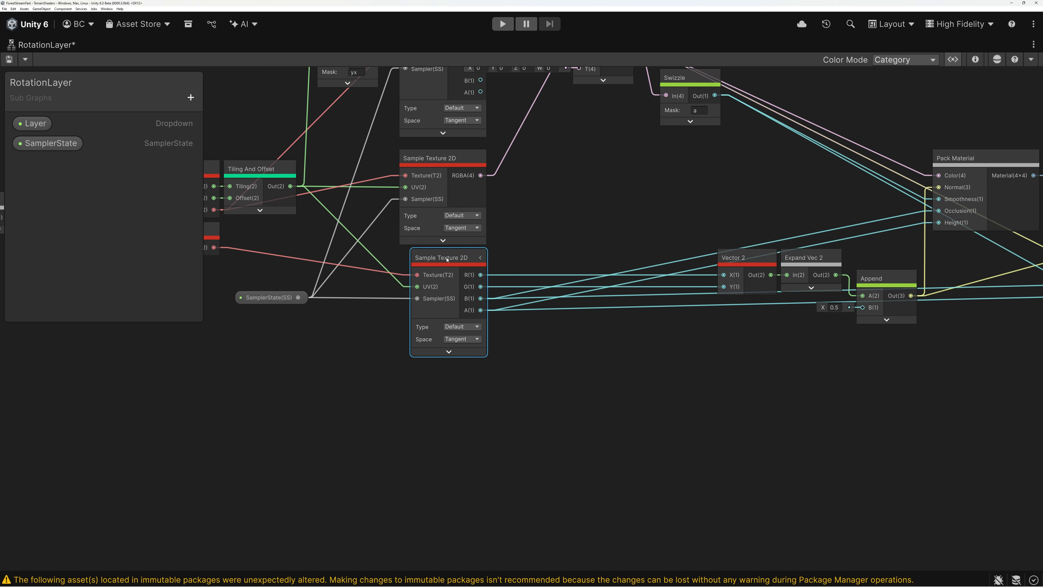
{"action": "left_click_drag", "start_coordinate": [485, 268], "coordinate": [451, 375]}
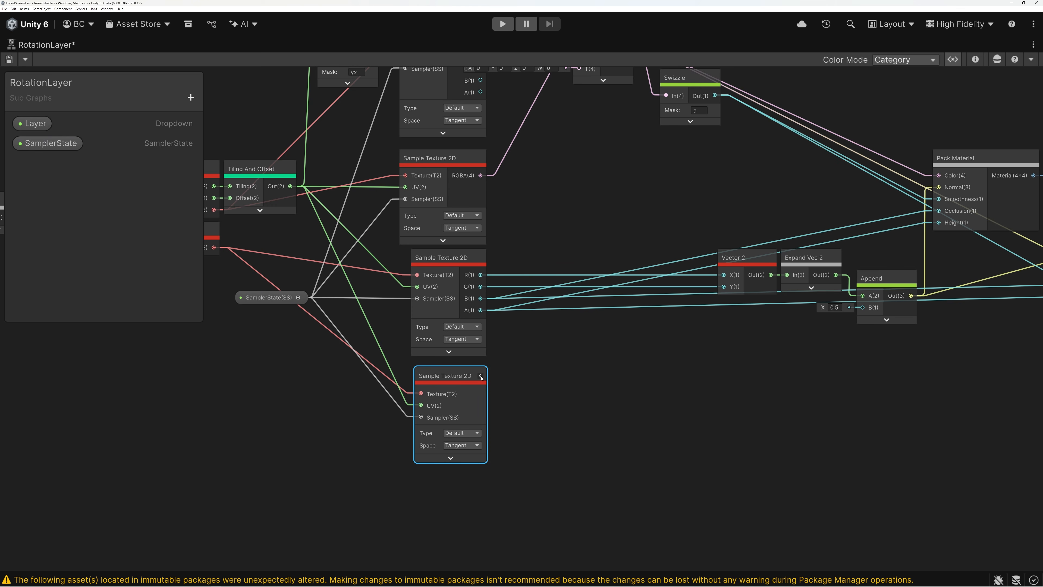
{"action": "left_click", "coordinate": [481, 376]}
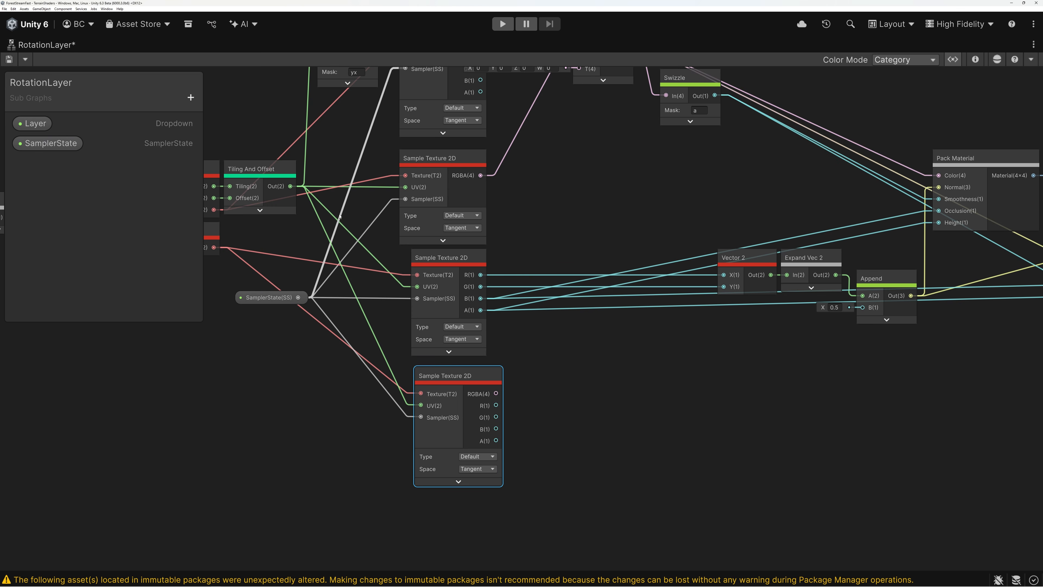
Connect the yx Swizzle's output to the UV input of the copied normal map sampler
{"action": "middle_click_drag", "start_coordinate": [369, 135], "coordinate": [397, 165]}
{"action": "left_click_drag", "start_coordinate": [401, 88], "coordinate": [451, 441]}
{"action": "left_click", "coordinate": [550, 368]}
Add a second Lerp node and connect the original normal sampler's RGBA to A and the copied sampler's RGBA to B
{"action": "middle_click_drag", "start_coordinate": [599, 383], "coordinate": [544, 341]}
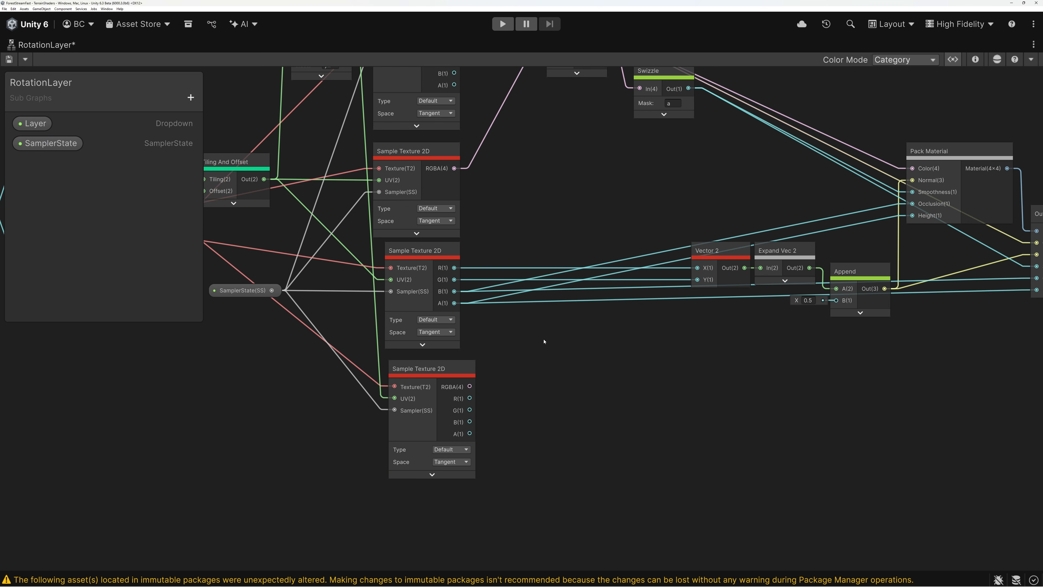
{"action": "key", "text": "space"}
{"action": "type", "text": "lerpo"}
{"action": "key", "text": "BackSpace"}
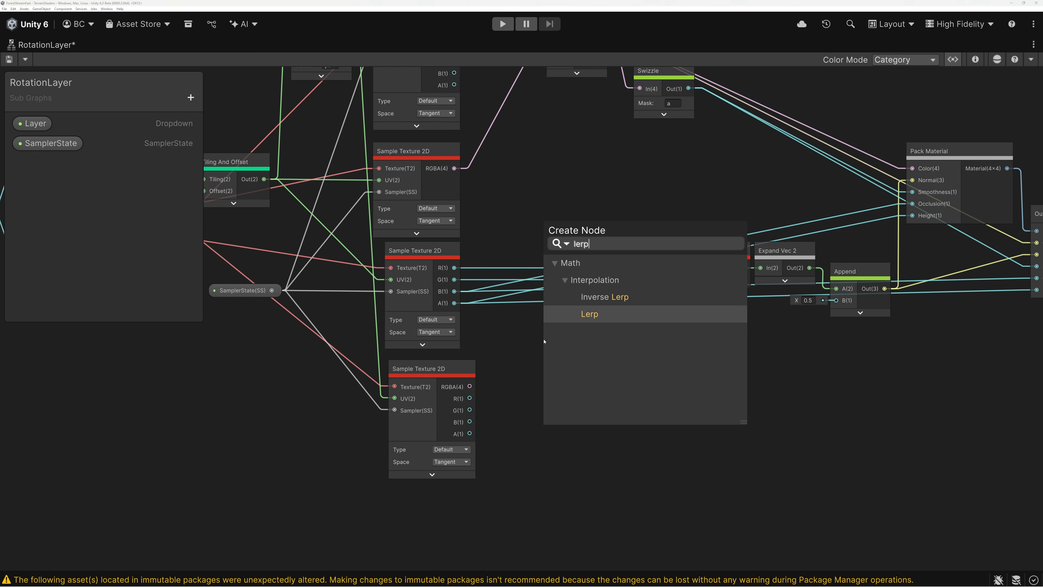
{"action": "key", "text": "Return"}
{"action": "left_click", "coordinate": [449, 258]}
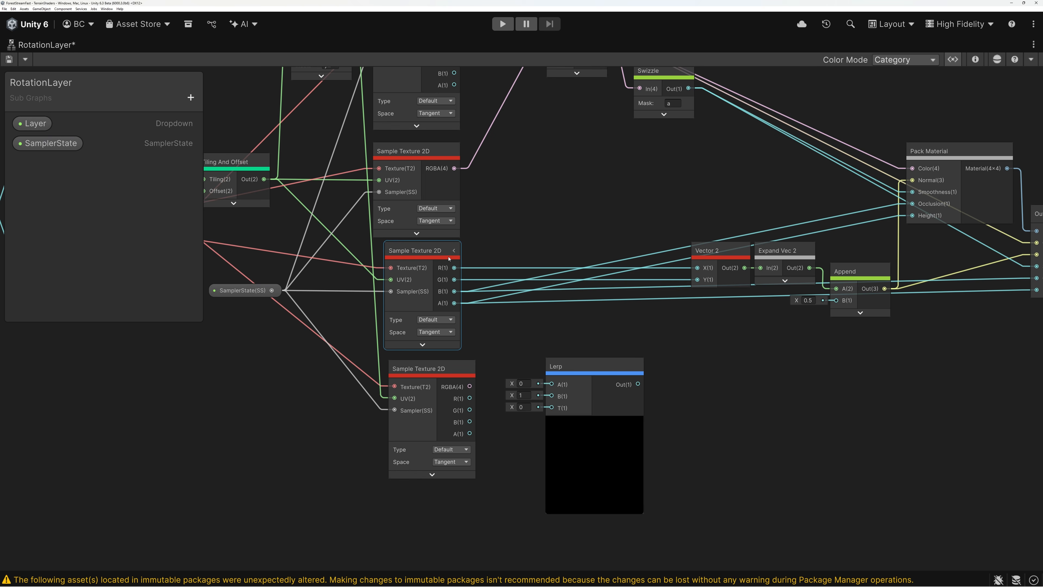
{"action": "left_click", "coordinate": [454, 251]}
{"action": "left_click_drag", "start_coordinate": [466, 268], "coordinate": [552, 385]}
{"action": "left_click", "coordinate": [451, 387]}
{"action": "left_click_drag", "start_coordinate": [469, 386], "coordinate": [631, 346]}
{"action": "middle_click_drag", "start_coordinate": [631, 345], "coordinate": [581, 346]}
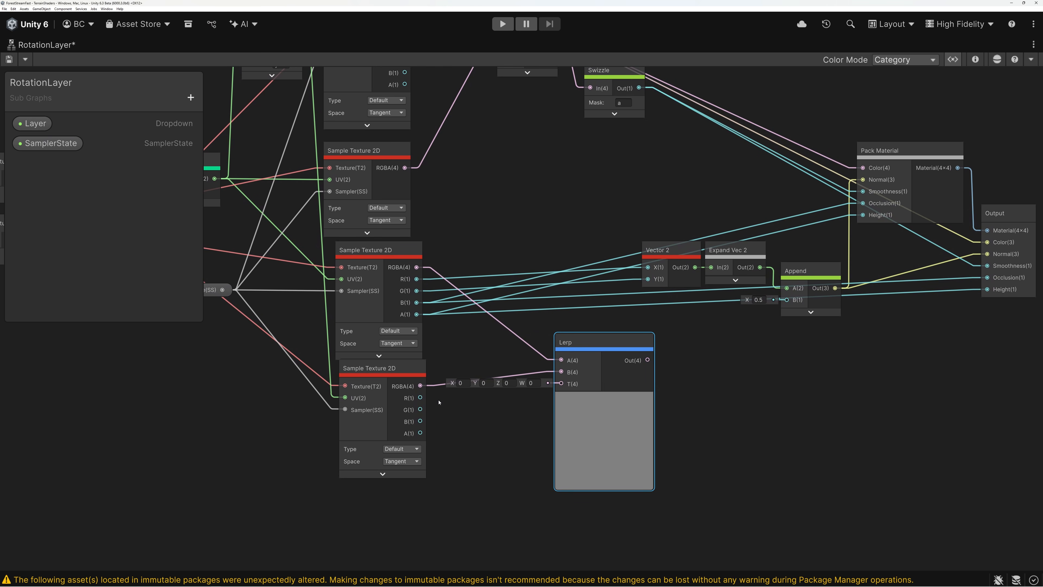
Add a Swizzle node from the copied normal sampler's RGBA output, set its mask to yxzw and collapse its preview
{"action": "scroll", "coordinate": [451, 411], "scroll_direction": "up", "scroll_amount": 4}
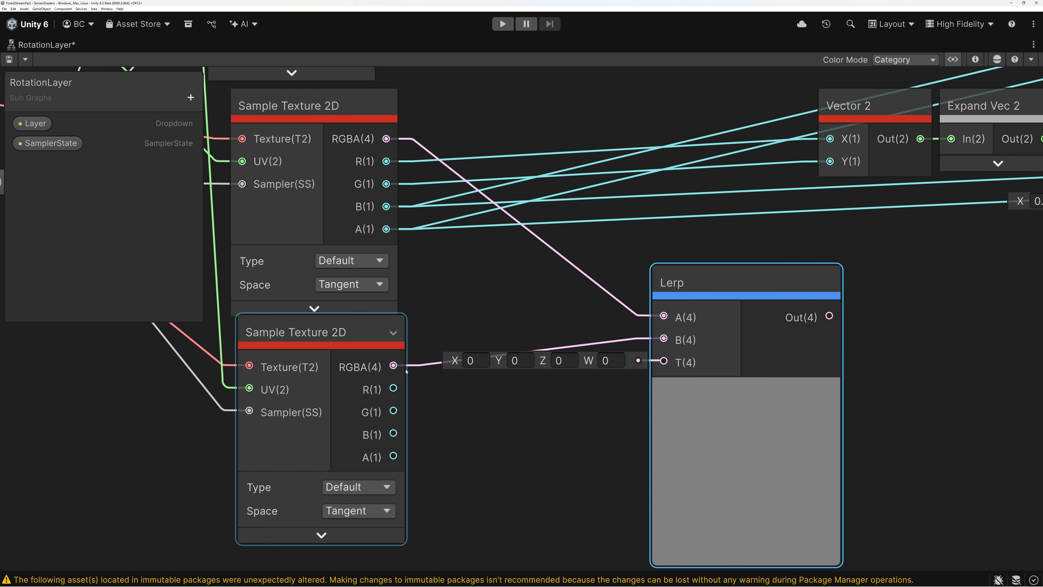
{"action": "middle_click_drag", "start_coordinate": [425, 398], "coordinate": [526, 382]}
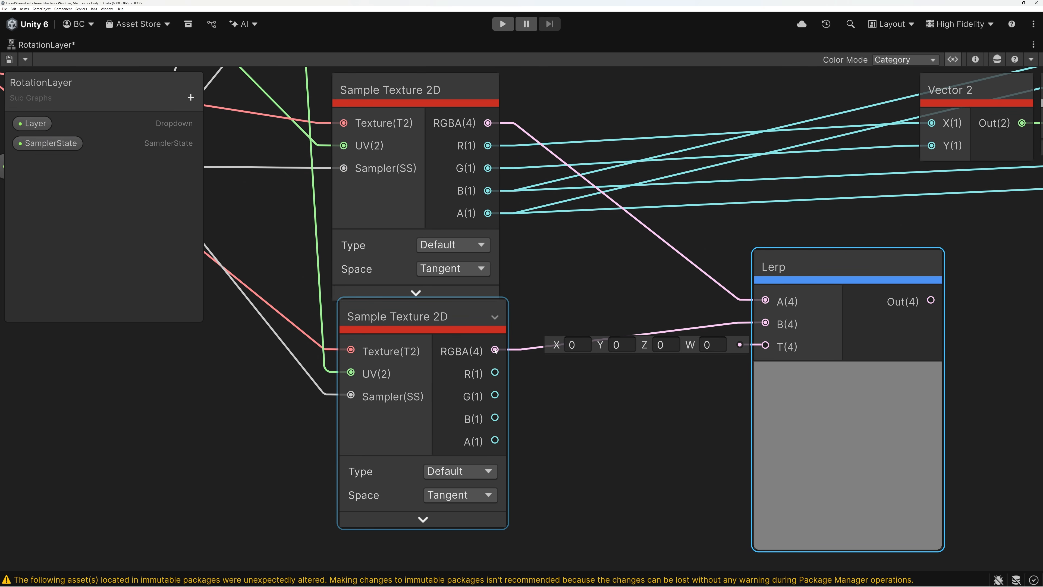
{"action": "left_click_drag", "start_coordinate": [495, 350], "coordinate": [552, 406]}
{"action": "type", "text": "sw"}
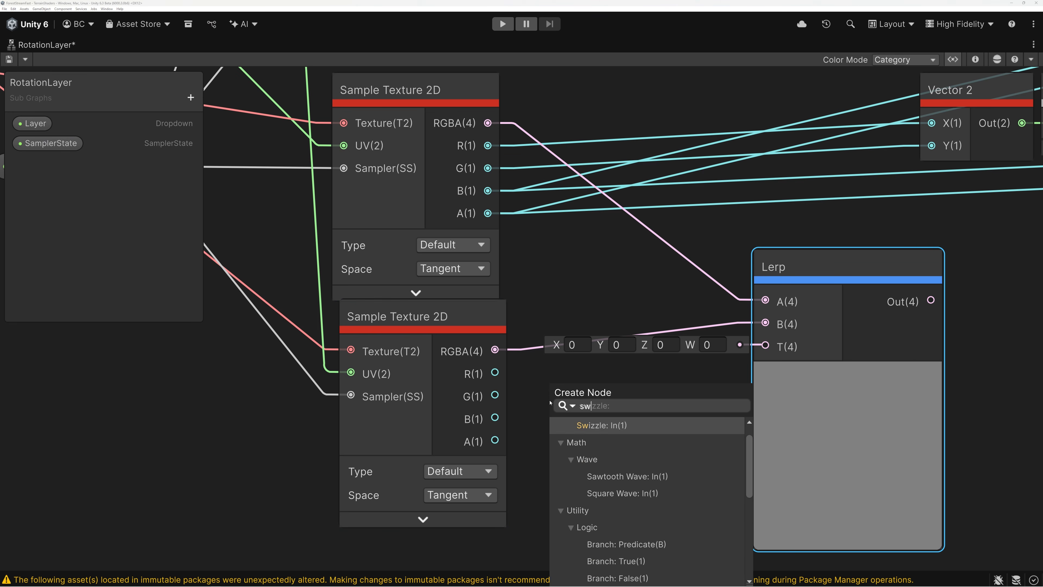
{"action": "left_click", "coordinate": [599, 426]}
{"action": "left_click", "coordinate": [624, 447]}
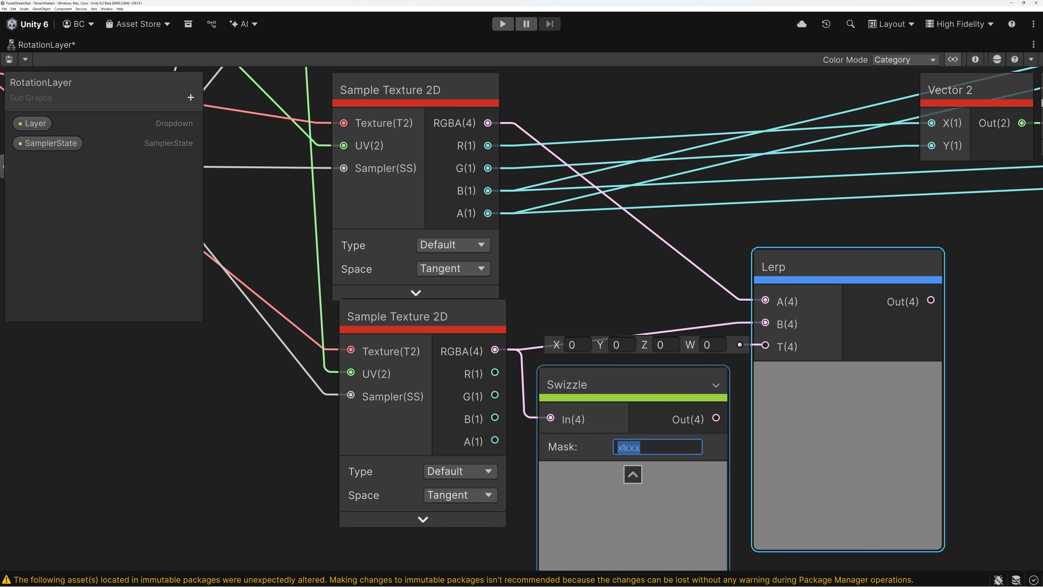
{"action": "type", "text": "yxzw"}
{"action": "key", "text": "Return"}
{"action": "left_click", "coordinate": [633, 475]}
Connect the yxzw Swizzle's output to the normal Lerp's B input, and tuck it beside the copied sampler with the sampler's unused outputs hidden
{"action": "left_click_drag", "start_coordinate": [645, 418], "coordinate": [765, 324]}
{"action": "left_click_drag", "start_coordinate": [577, 396], "coordinate": [551, 326]}
{"action": "left_click", "coordinate": [495, 317]}
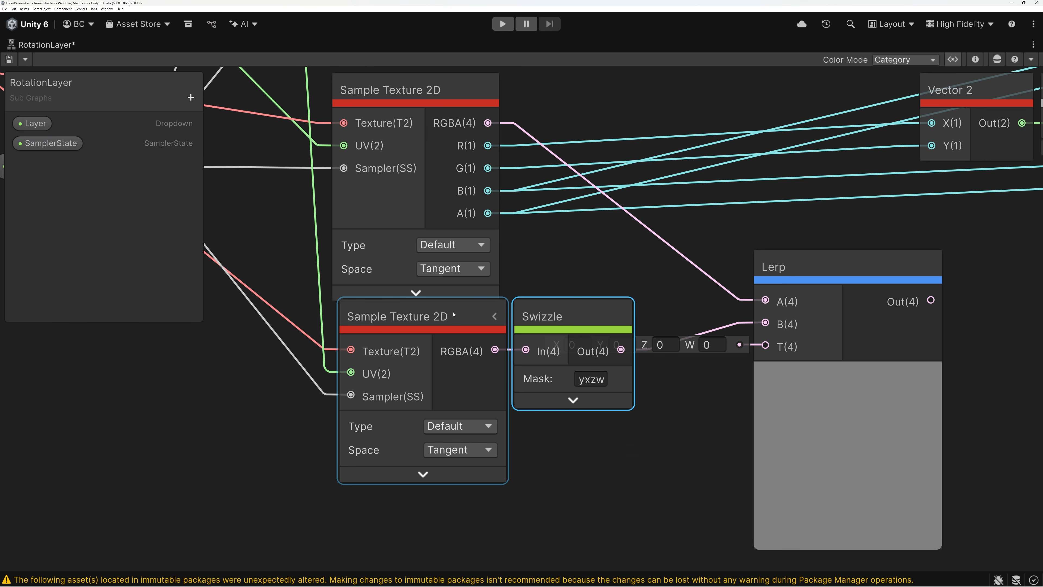
{"action": "left_click_drag", "start_coordinate": [452, 317], "coordinate": [445, 317]}
{"action": "left_click", "coordinate": [569, 372], "text": "shift"}
{"action": "scroll", "coordinate": [569, 372], "scroll_direction": "down", "scroll_amount": 3}
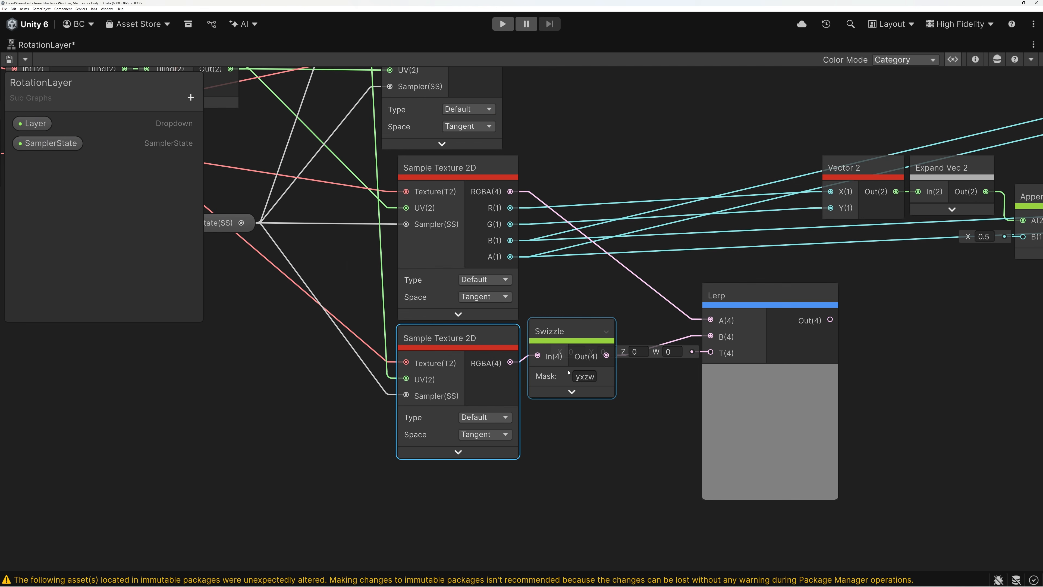
{"action": "left_click_drag", "start_coordinate": [554, 333], "coordinate": [549, 340]}
Collapse the normal Lerp's preview and move the node closer to the yxzw Swizzle
{"action": "middle_click_drag", "start_coordinate": [760, 376], "coordinate": [587, 374]}
{"action": "left_click", "coordinate": [595, 372]}
{"action": "left_click_drag", "start_coordinate": [602, 321], "coordinate": [571, 302]}
Add a Split node fed by the normal Lerp's output and place it directly beside the Lerp
{"action": "middle_click_drag", "start_coordinate": [576, 300], "coordinate": [517, 328]}
{"action": "left_click_drag", "start_coordinate": [517, 328], "coordinate": [573, 329]}
{"action": "type", "text": "spluit"}
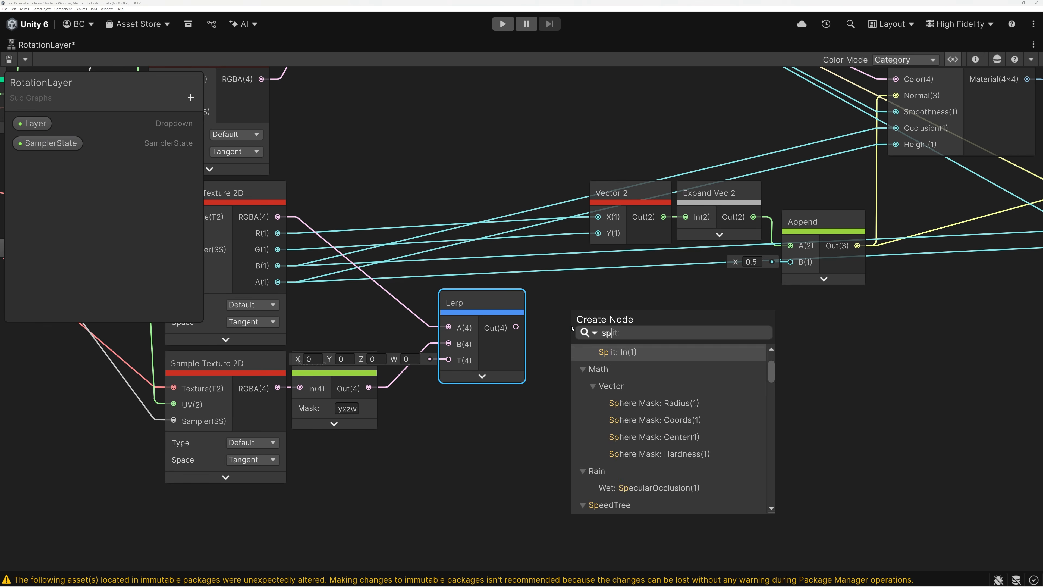
{"action": "key", "text": "BackSpace"}
{"action": "key", "text": "BackSpace"}
{"action": "key", "text": "BackSpace"}
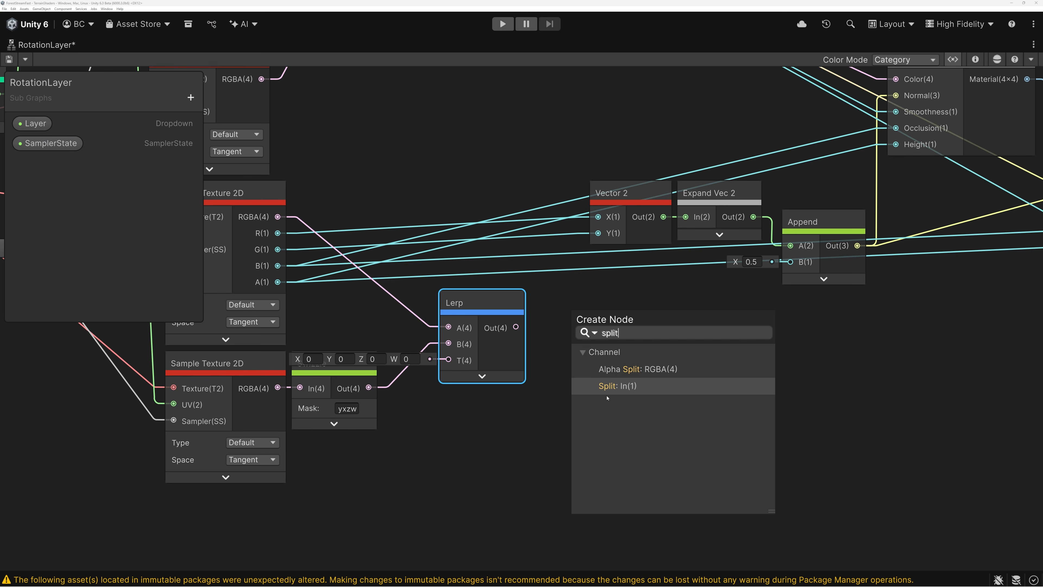
{"action": "left_click", "coordinate": [616, 386]}
{"action": "left_click_drag", "start_coordinate": [578, 317], "coordinate": [545, 301]}
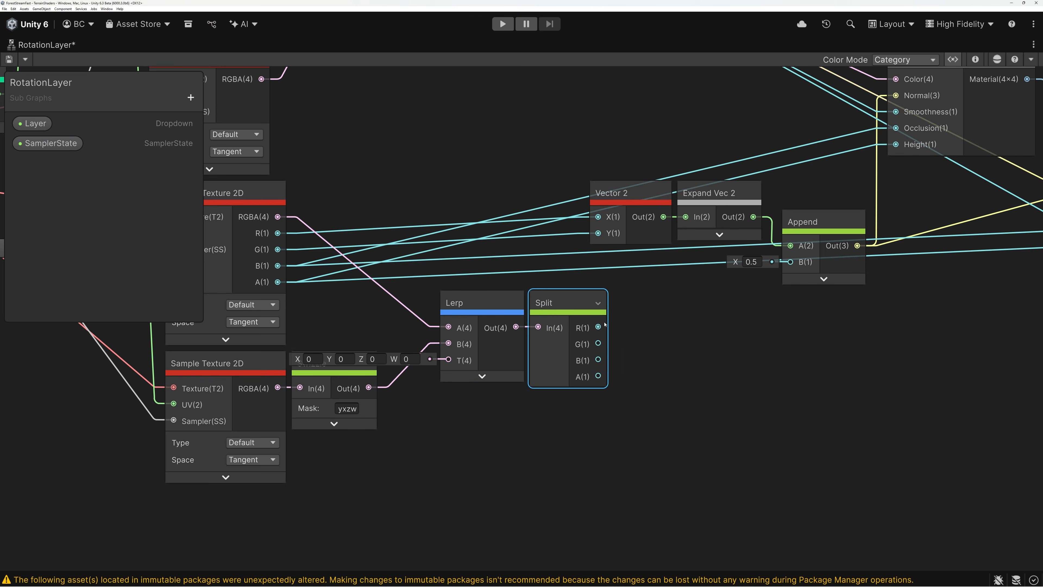
Connect the Split's R and G to Vector 2's X and Y, and its B and A to Occlusion and Height on Pack Material and Output
{"action": "left_click_drag", "start_coordinate": [599, 327], "coordinate": [599, 233]}
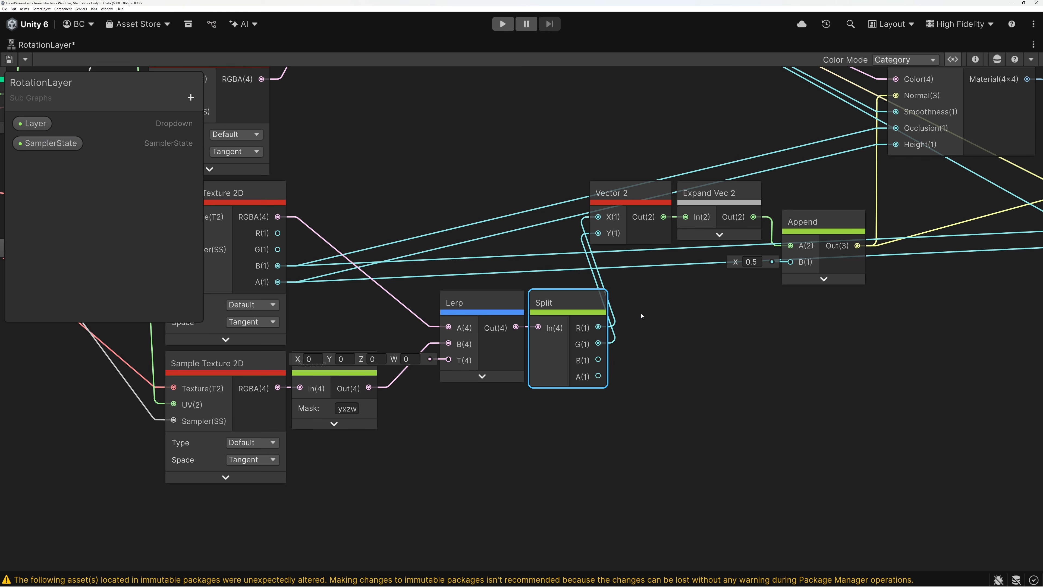
{"action": "middle_click_drag", "start_coordinate": [741, 333], "coordinate": [628, 350]}
{"action": "scroll", "coordinate": [640, 349], "scroll_direction": "down", "scroll_amount": 1}
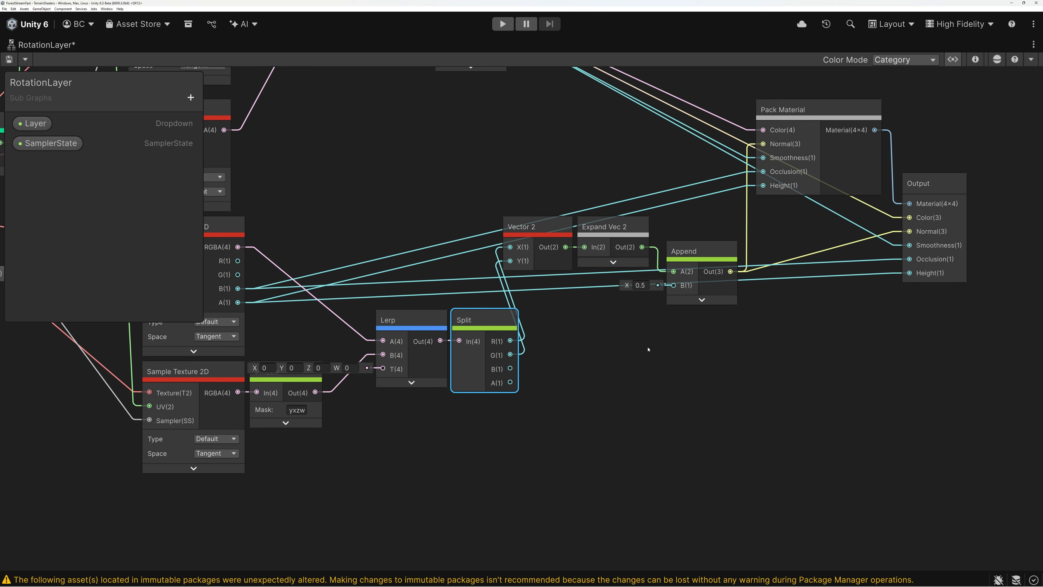
{"action": "left_click_drag", "start_coordinate": [511, 367], "coordinate": [910, 261]}
{"action": "left_click_drag", "start_coordinate": [511, 368], "coordinate": [764, 171]}
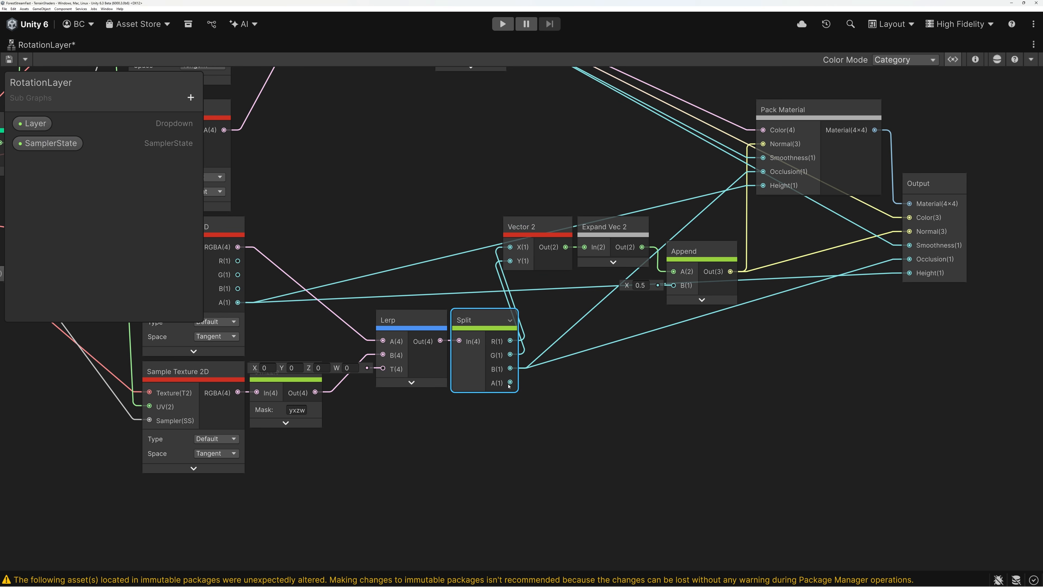
{"action": "left_click_drag", "start_coordinate": [512, 383], "coordinate": [909, 272]}
{"action": "left_click_drag", "start_coordinate": [510, 382], "coordinate": [763, 186]}
Hide the unused outputs on the copied diffuse sampler and the original normal sampler
{"action": "scroll", "coordinate": [415, 346], "scroll_direction": "down", "scroll_amount": 2}
{"action": "middle_click_drag", "start_coordinate": [441, 325], "coordinate": [652, 348]}
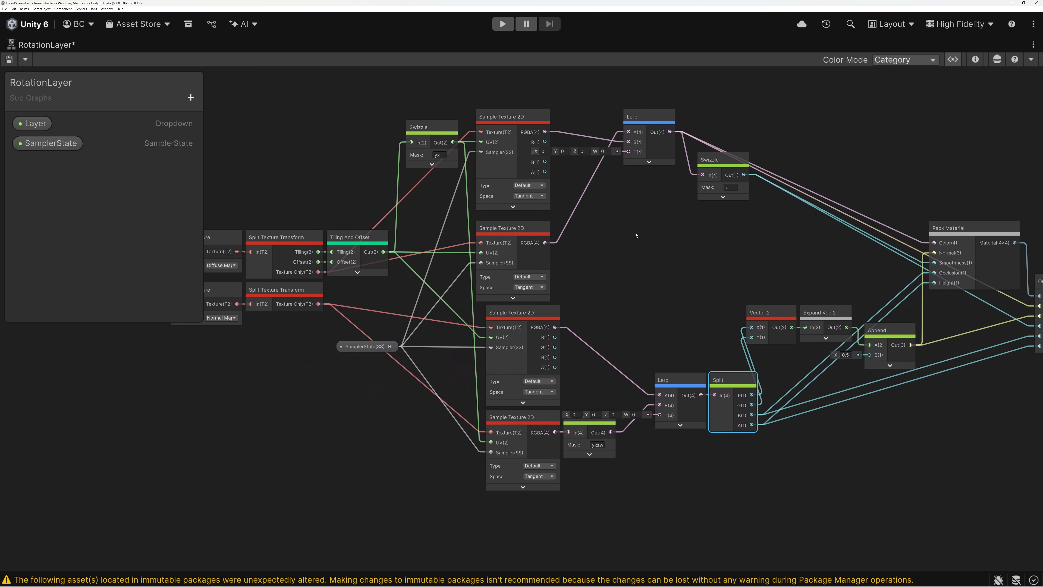
{"action": "left_click", "coordinate": [545, 118]}
{"action": "left_click", "coordinate": [556, 314]}
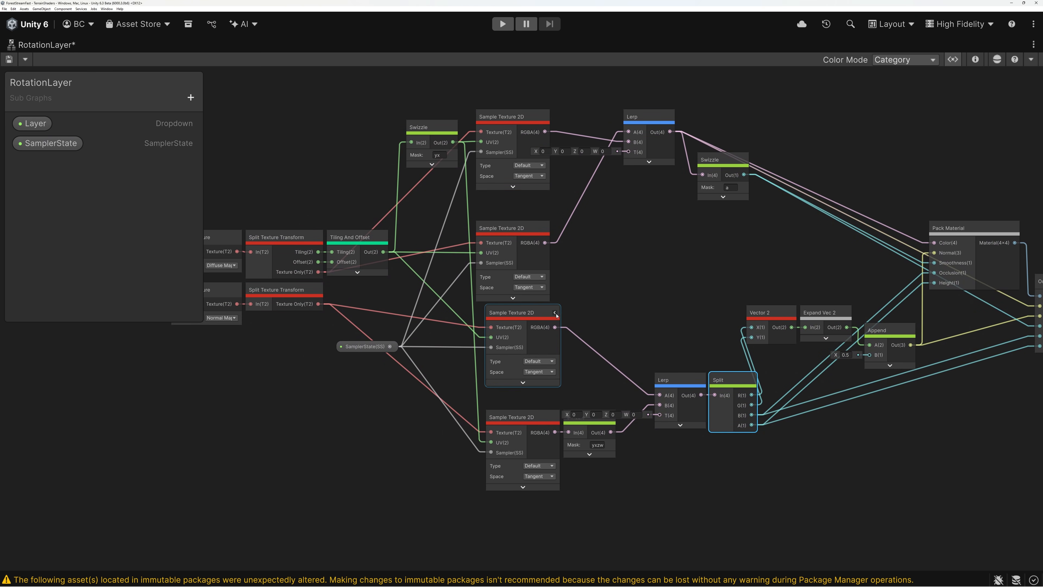
Duplicate the copied normal map's Sample Texture 2D node and place the new copy below it
{"action": "middle_click_drag", "start_coordinate": [617, 319], "coordinate": [618, 231]}
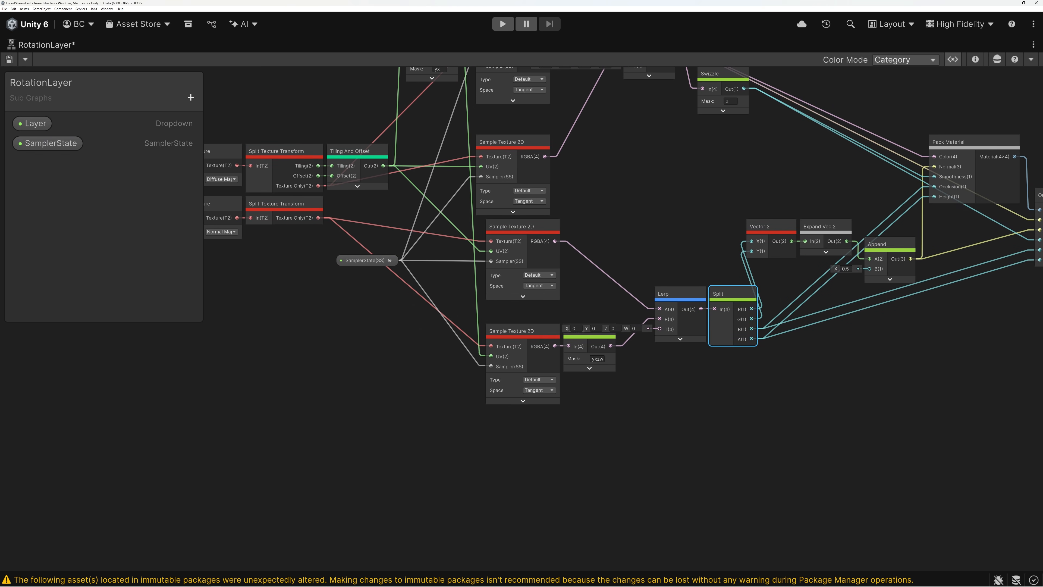
{"action": "left_click", "coordinate": [519, 452]}
{"action": "left_click", "coordinate": [516, 332]}
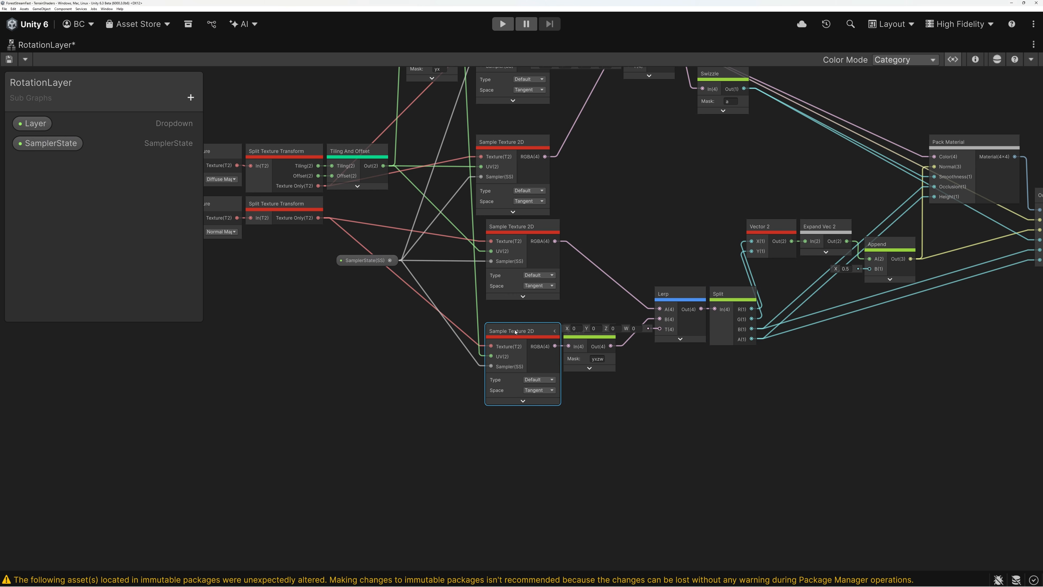
{"action": "key", "text": "ctrl+d"}
{"action": "left_click_drag", "start_coordinate": [542, 340], "coordinate": [528, 430]}
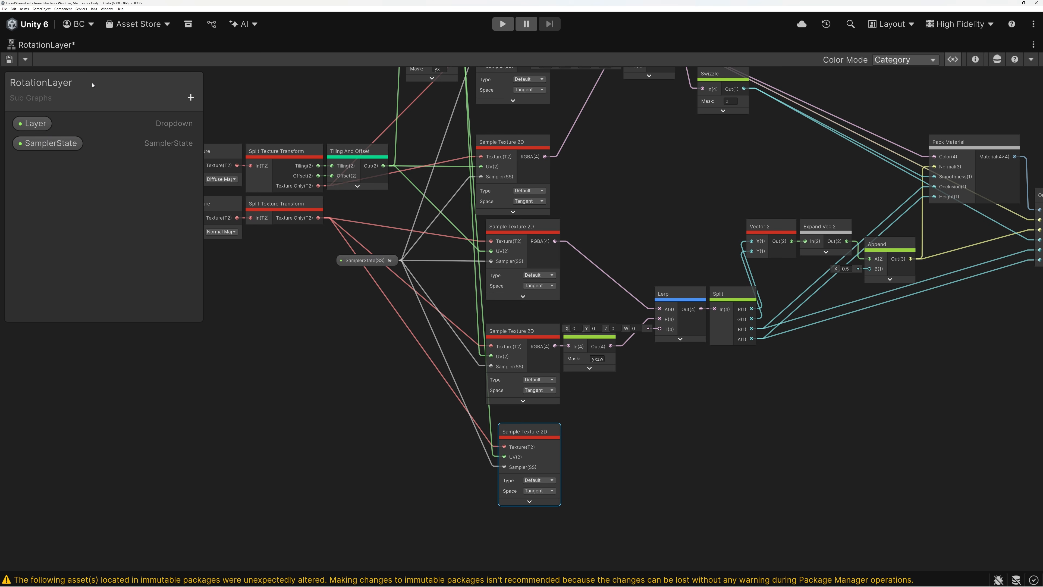
Add a Texture 2D property named BlendMask and set its default value to the masks texture
{"action": "left_click", "coordinate": [191, 98]}
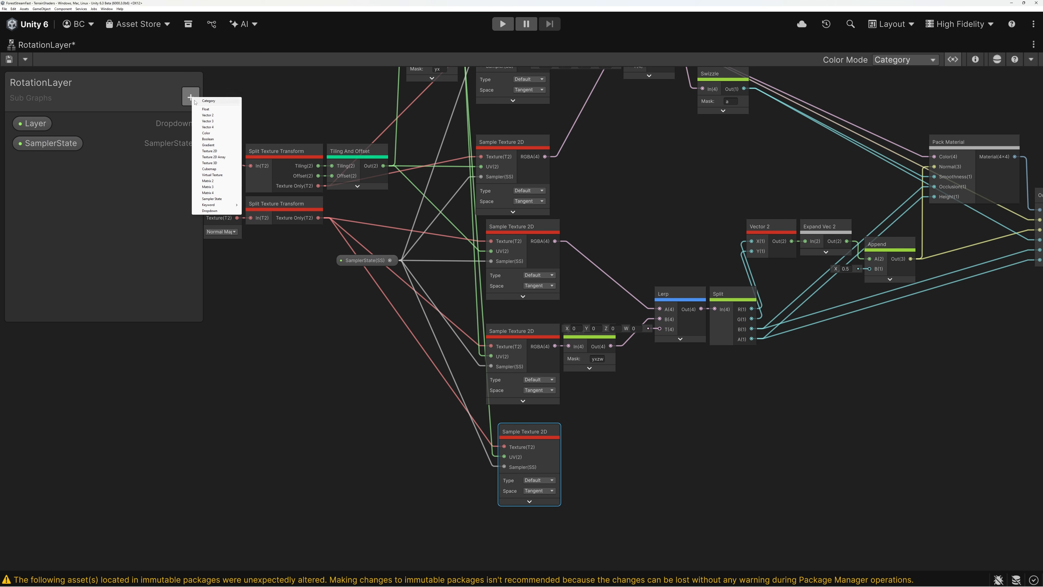
{"action": "left_click", "coordinate": [213, 152]}
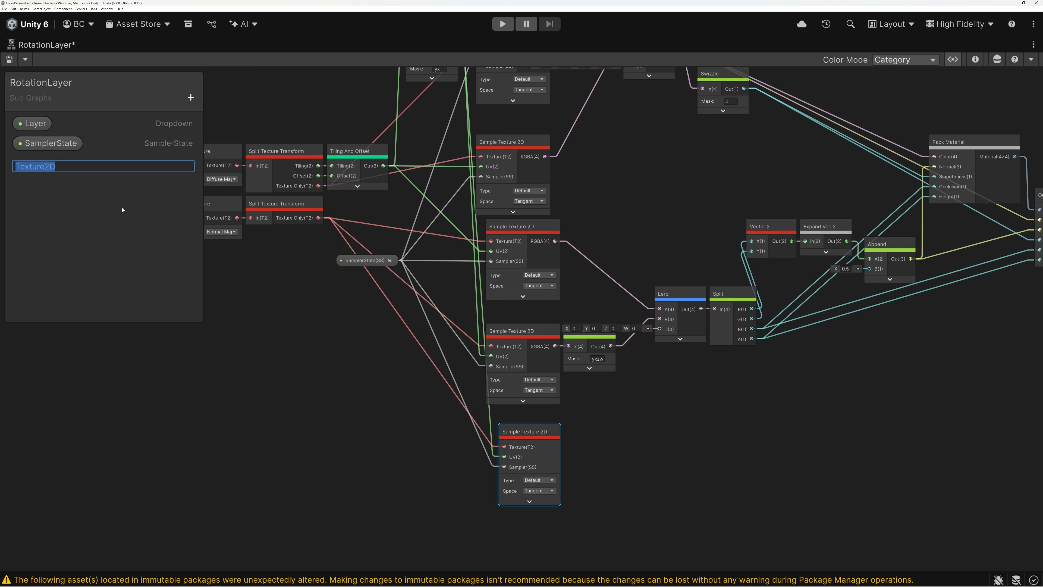
{"action": "type", "text": "BlendMask"}
{"action": "key", "text": "Return"}
{"action": "left_click", "coordinate": [43, 162]}
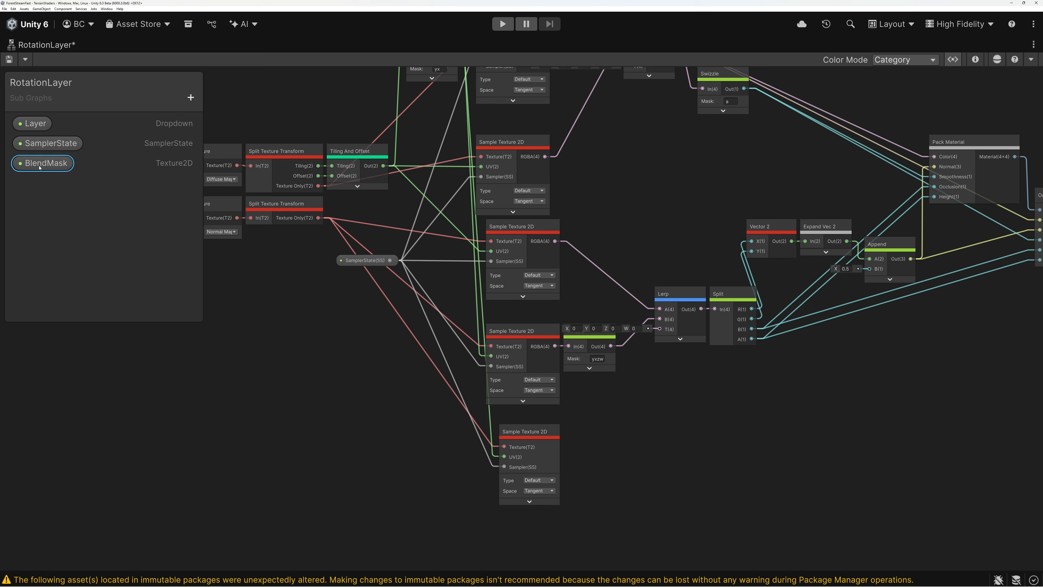
{"action": "left_click", "coordinate": [976, 60]}
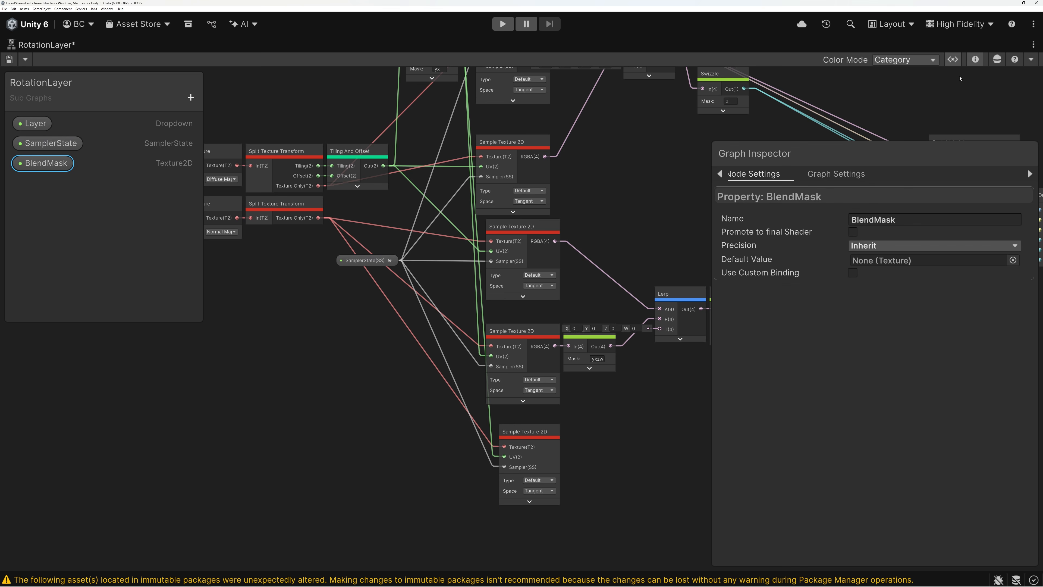
{"action": "left_click", "coordinate": [1013, 260]}
{"action": "type", "text": "mask"}
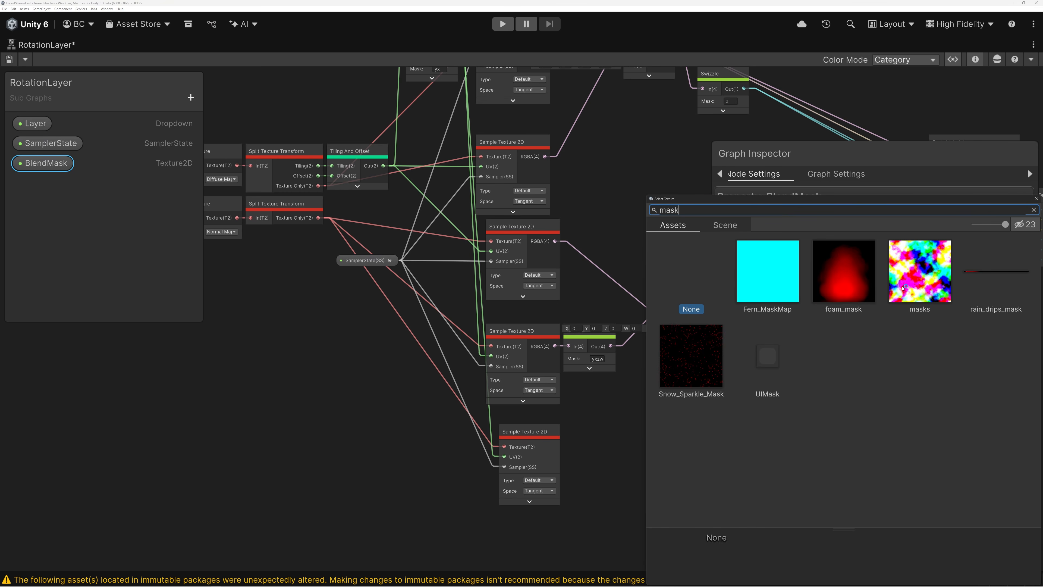
{"action": "double_click", "coordinate": [916, 280]}
Add a Dropdown property named MaskChannel to the subgraph
{"action": "left_click", "coordinate": [191, 98]}
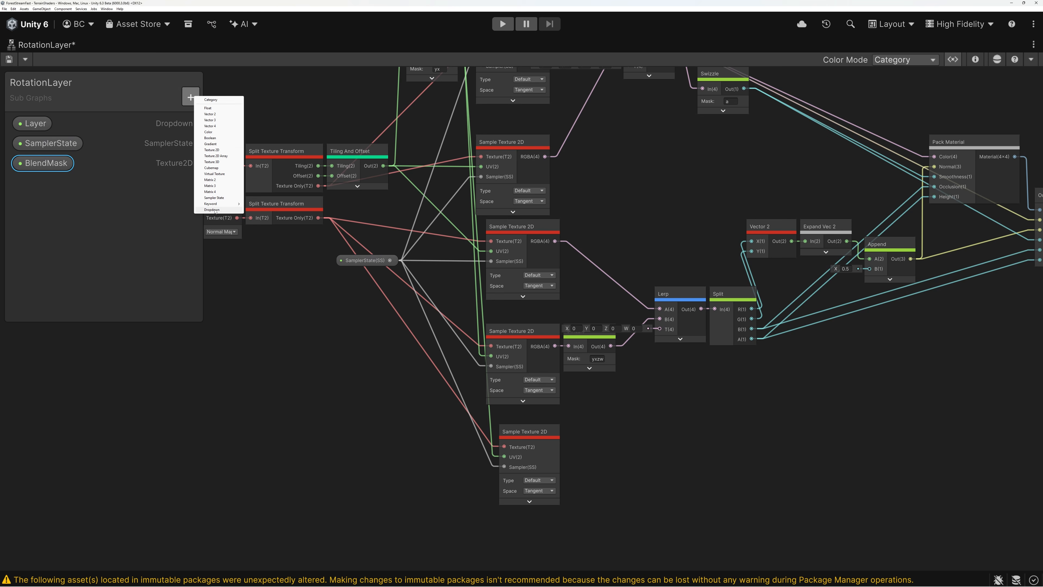
{"action": "left_click", "coordinate": [215, 210]}
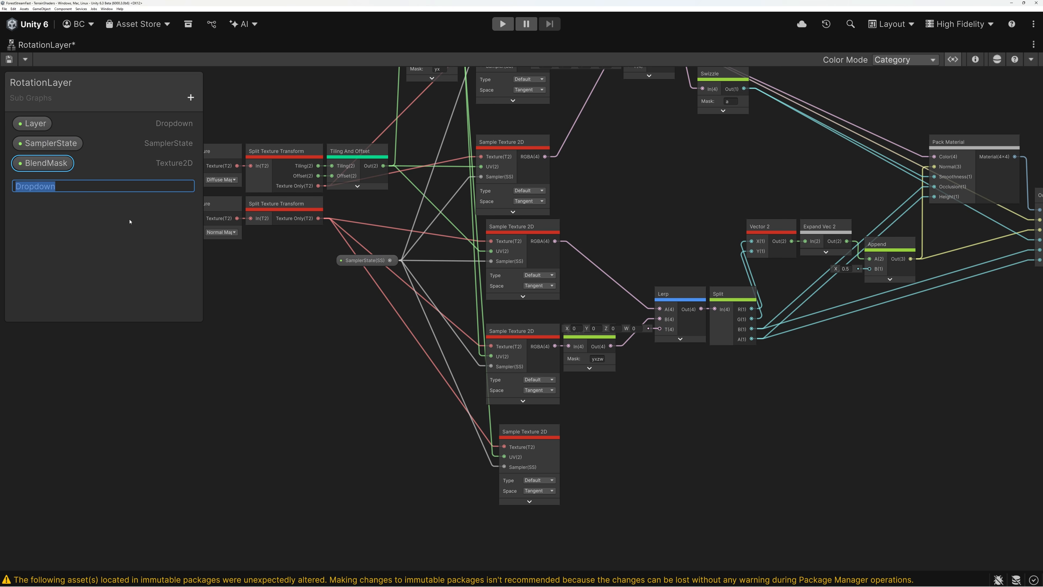
{"action": "type", "text": "MaskChannel"}
{"action": "key", "text": "Return"}
Define the MaskChannel dropdown's four entries as Red, Green, Blue and Alpha
{"action": "left_click", "coordinate": [49, 183]}
{"action": "left_click", "coordinate": [976, 60]}
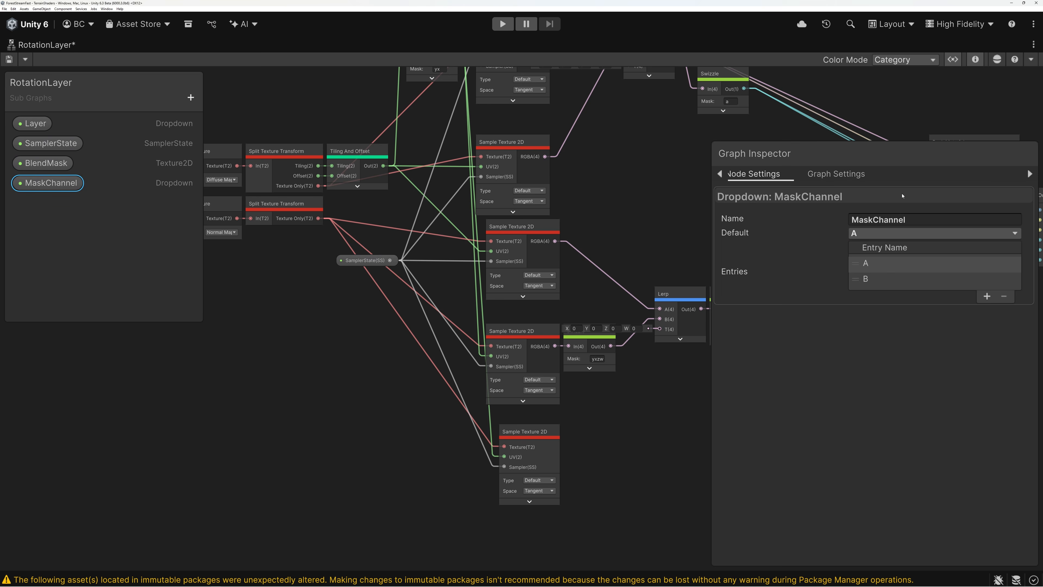
{"action": "left_click", "coordinate": [881, 264]}
{"action": "type", "text": "Red"}
{"action": "key", "text": "Return"}
{"action": "left_click", "coordinate": [877, 280]}
{"action": "type", "text": "Green"}
{"action": "left_click", "coordinate": [987, 296]}
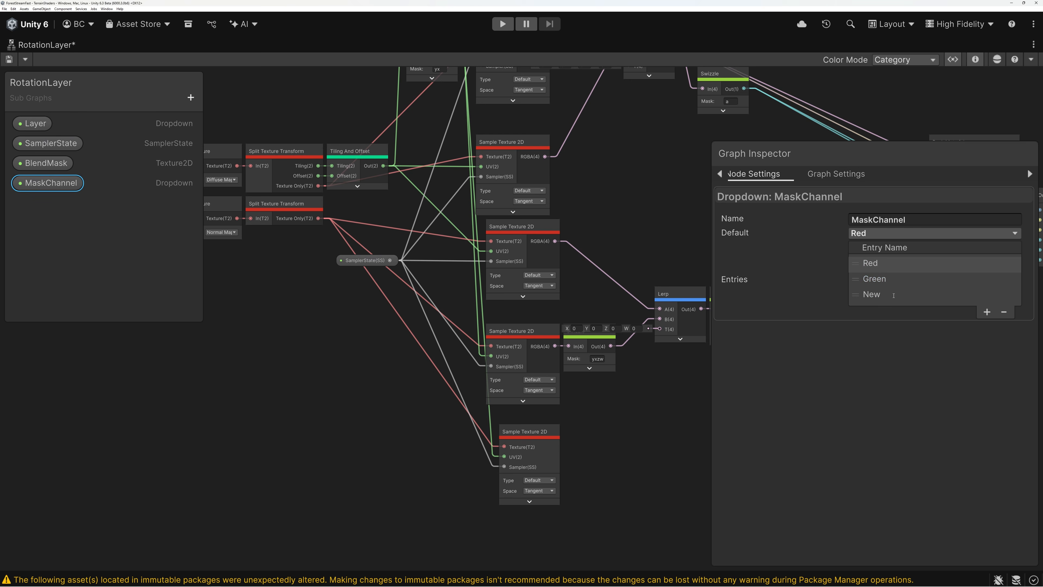
{"action": "left_click", "coordinate": [883, 294]}
{"action": "type", "text": "Blue"}
{"action": "left_click", "coordinate": [987, 313]}
{"action": "left_click", "coordinate": [883, 310]}
{"action": "type", "text": "Alpha"}
Set the MaskChannel dropdown's default to Blue and close its settings
{"action": "left_click", "coordinate": [863, 234]}
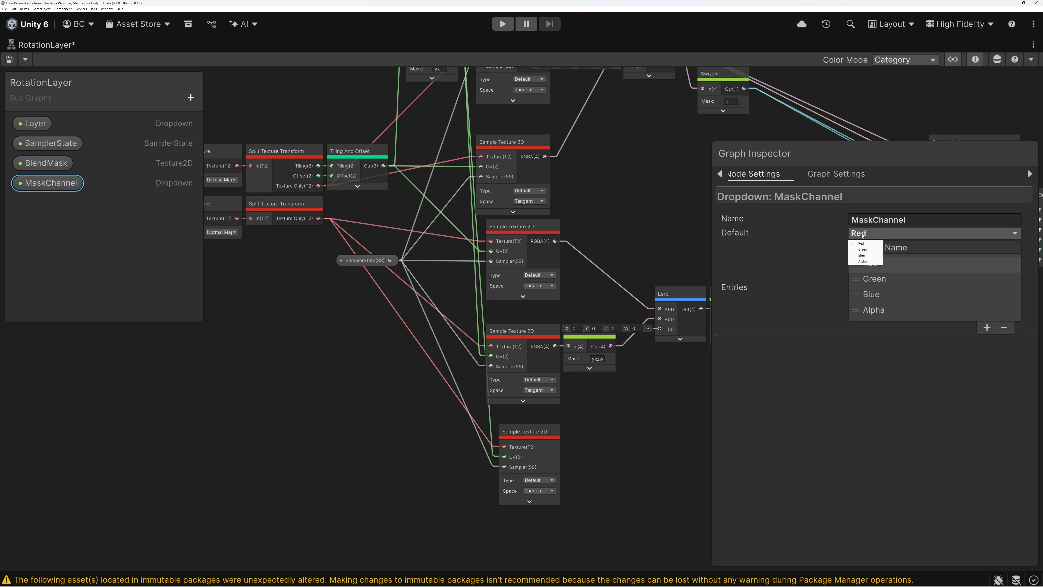
{"action": "left_click", "coordinate": [861, 256]}
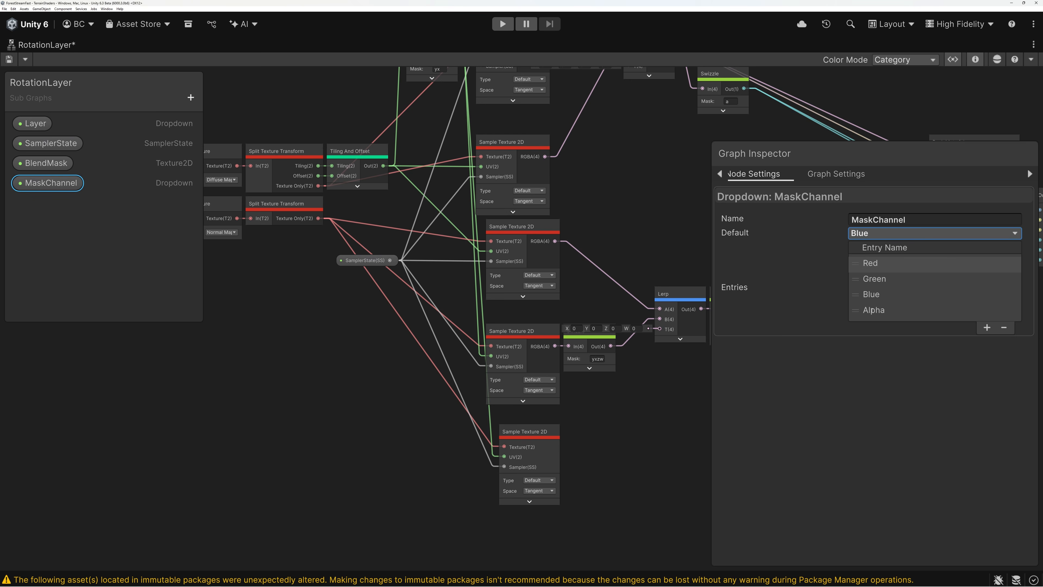
{"action": "left_click", "coordinate": [975, 59]}
Place a MaskChannel node beside the newest sampler, with the node's preview collapsed and the sampler's outputs expanded
{"action": "left_click_drag", "start_coordinate": [48, 186], "coordinate": [591, 438]}
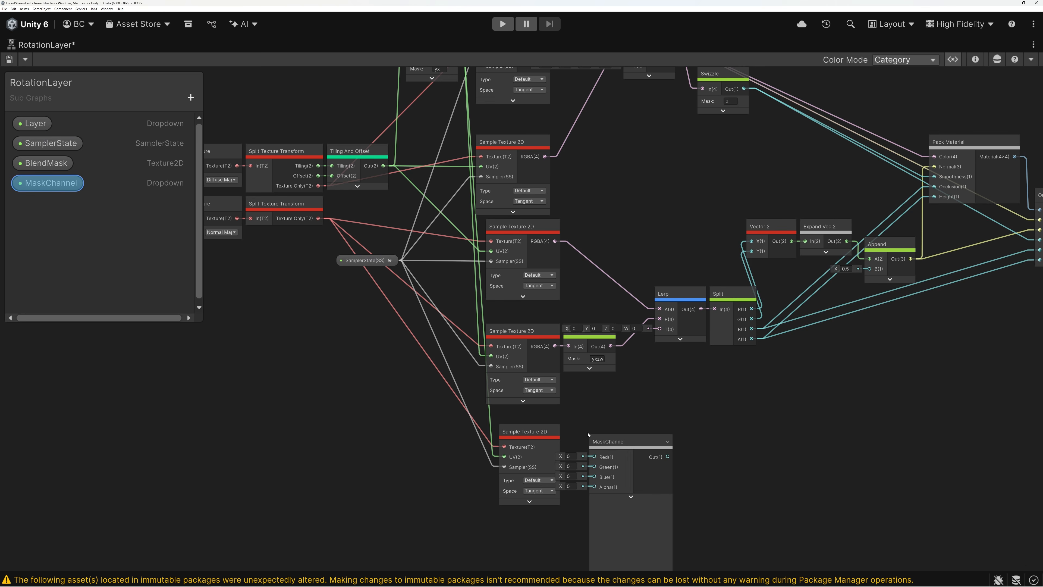
{"action": "left_click", "coordinate": [631, 500]}
{"action": "middle_click_drag", "start_coordinate": [576, 382], "coordinate": [571, 353]}
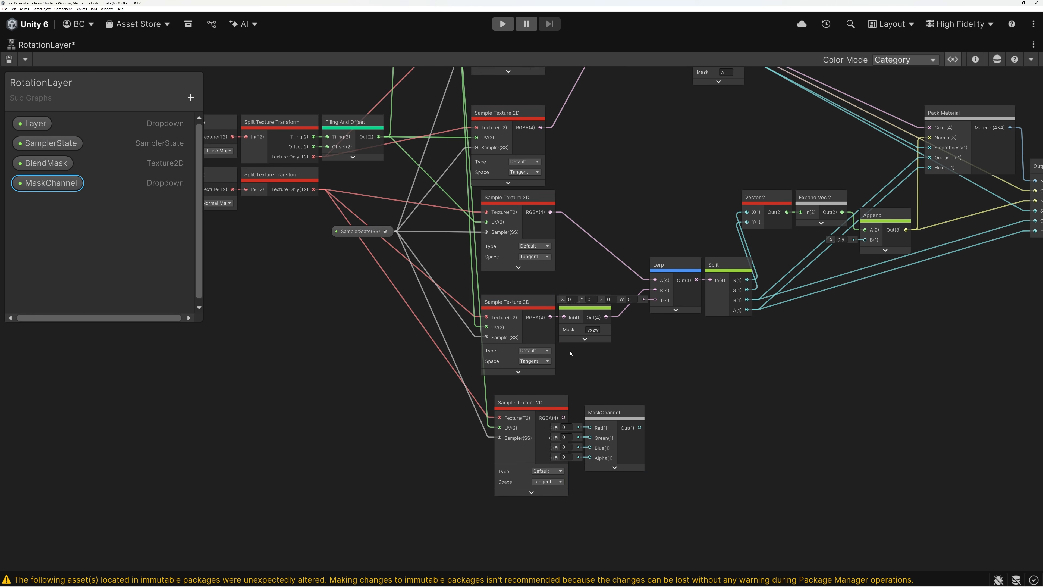
{"action": "scroll", "coordinate": [608, 461], "scroll_direction": "up", "scroll_amount": 5}
{"action": "left_click_drag", "start_coordinate": [624, 347], "coordinate": [715, 348]}
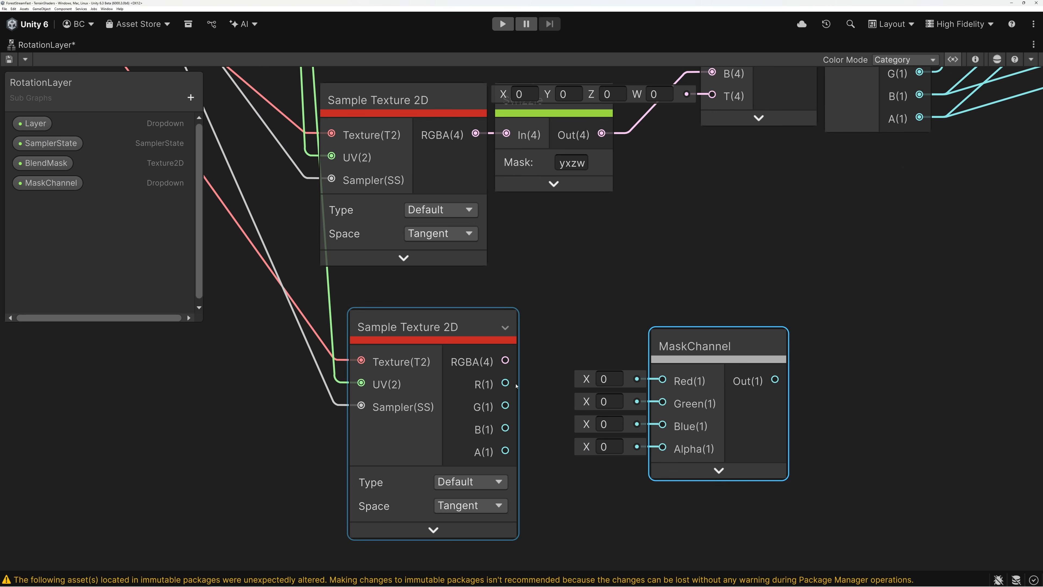
Connect the newest sampler's R, G, B and A to MaskChannel's Red, Green, Blue and Alpha, and move the node beside it
{"action": "left_click_drag", "start_coordinate": [506, 384], "coordinate": [663, 379]}
{"action": "left_click_drag", "start_coordinate": [505, 406], "coordinate": [662, 403]}
{"action": "left_click_drag", "start_coordinate": [505, 428], "coordinate": [663, 426]}
{"action": "left_click_drag", "start_coordinate": [505, 451], "coordinate": [663, 448]}
{"action": "left_click_drag", "start_coordinate": [691, 361], "coordinate": [571, 366]}
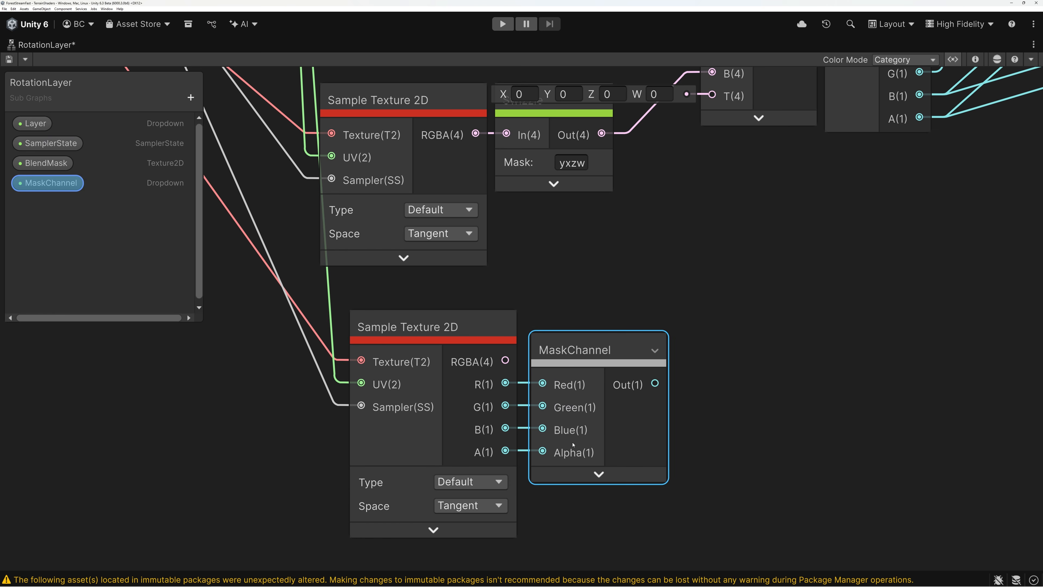
Connect the MaskChannel node's output to the T input of the normal Lerp
{"action": "scroll", "coordinate": [573, 436], "scroll_direction": "down", "scroll_amount": 3}
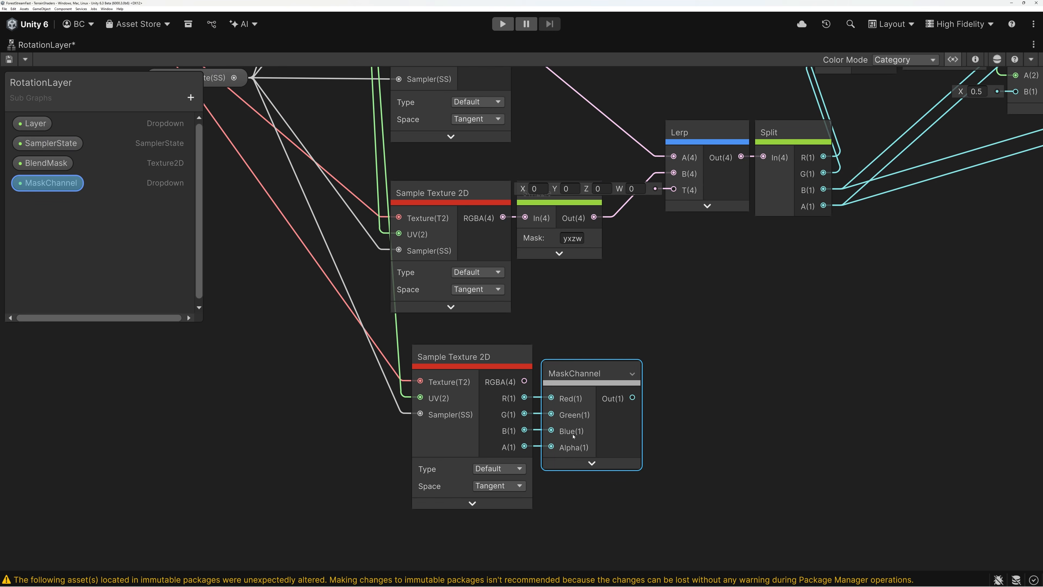
{"action": "scroll", "coordinate": [583, 432], "scroll_direction": "down", "scroll_amount": 3}
{"action": "scroll", "coordinate": [598, 424], "scroll_direction": "up", "scroll_amount": 3}
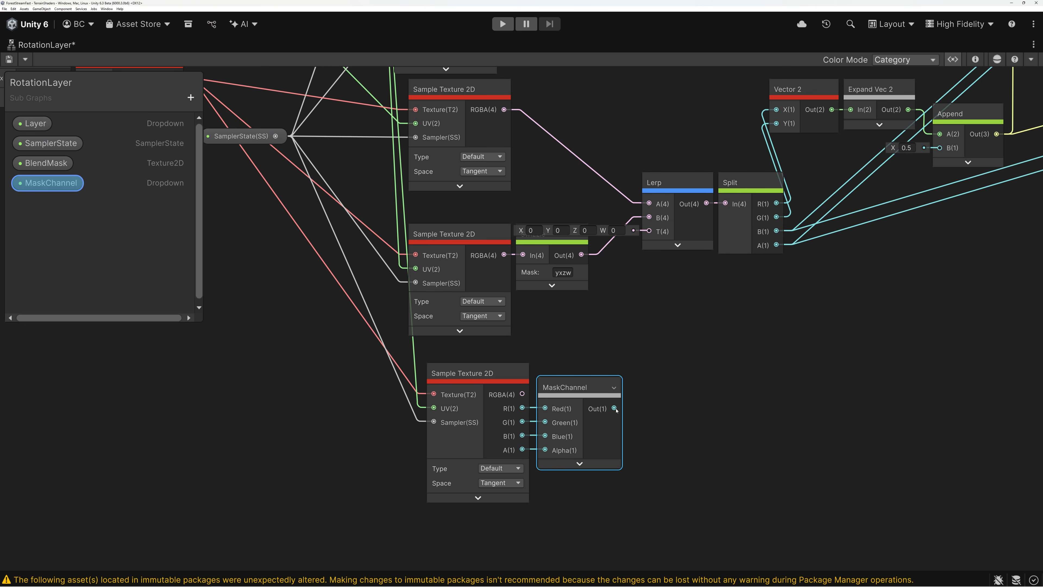
{"action": "left_click_drag", "start_coordinate": [615, 408], "coordinate": [648, 233]}
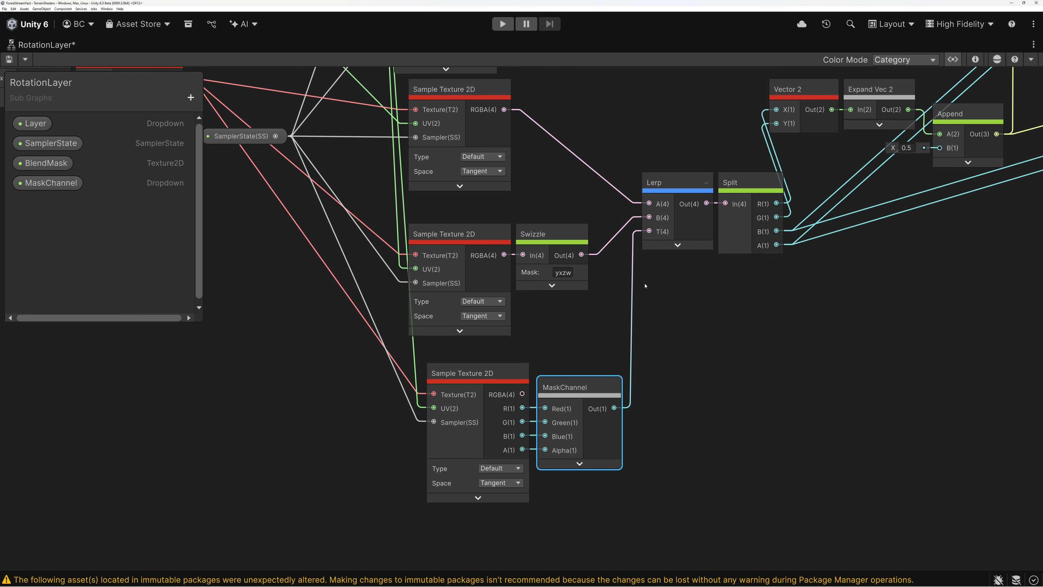
Connect the MaskChannel node's output to the T input of the upper color Lerp as well
{"action": "middle_click_drag", "start_coordinate": [678, 348], "coordinate": [660, 382]}
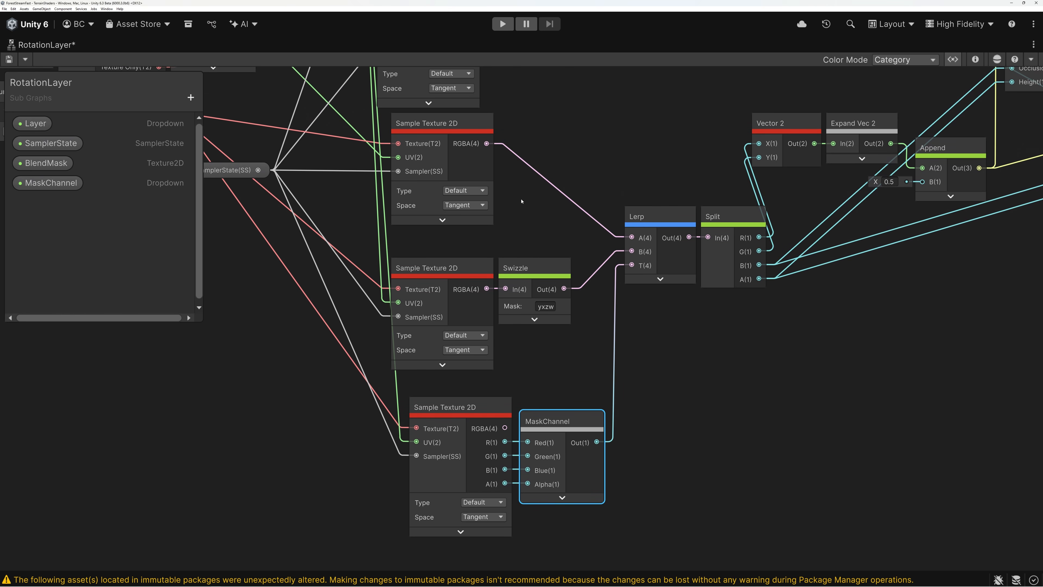
{"action": "scroll", "coordinate": [648, 371], "scroll_direction": "down", "scroll_amount": 4}
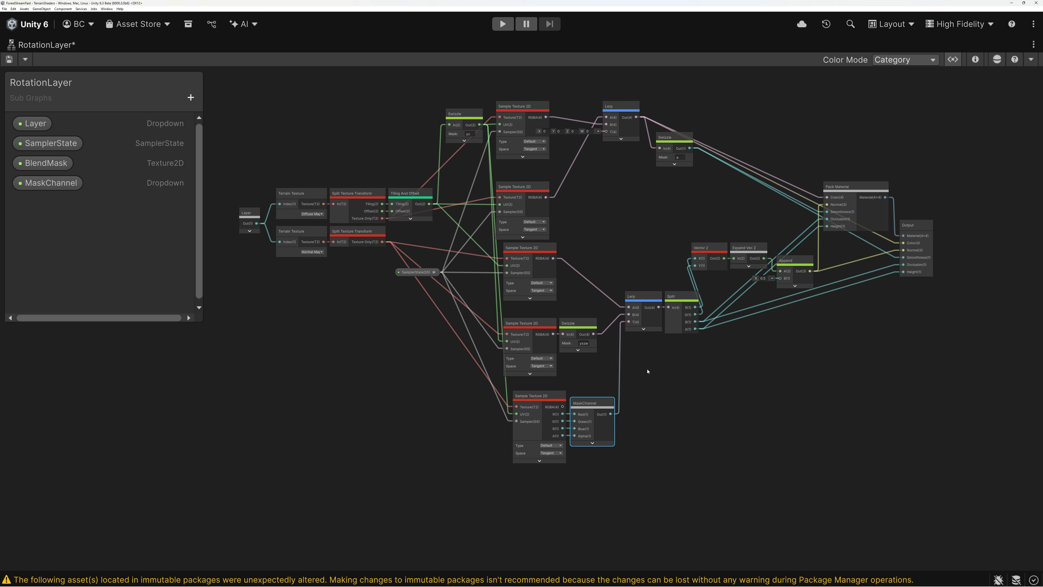
{"action": "middle_click_drag", "start_coordinate": [647, 371], "coordinate": [632, 389]}
{"action": "left_click_drag", "start_coordinate": [594, 433], "coordinate": [590, 149]}
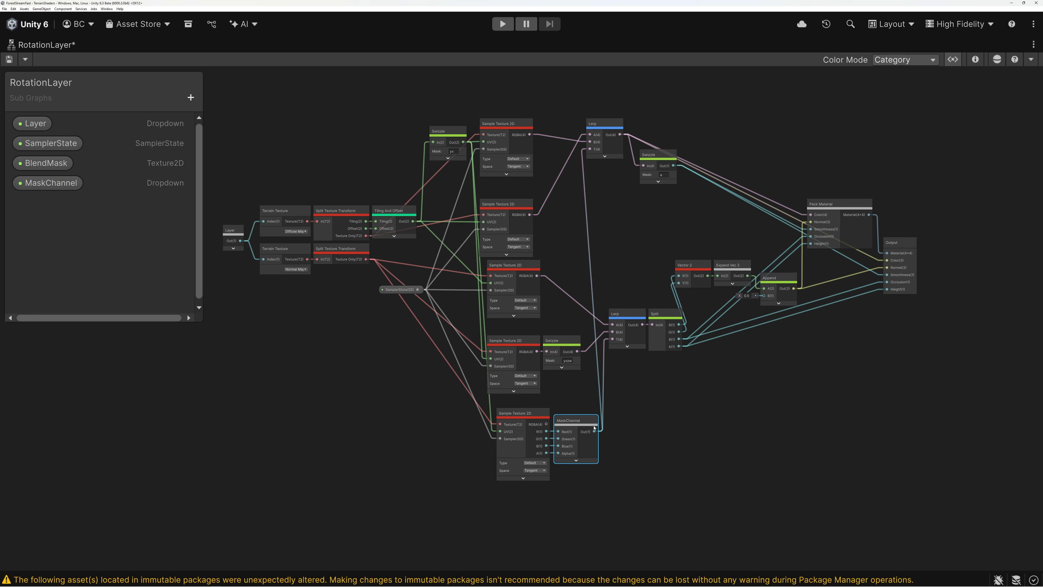
Hide the mask sampler's unused RGBA output and align the MaskChannel node with the sampler
{"action": "scroll", "coordinate": [594, 429], "scroll_direction": "up", "scroll_amount": 5}
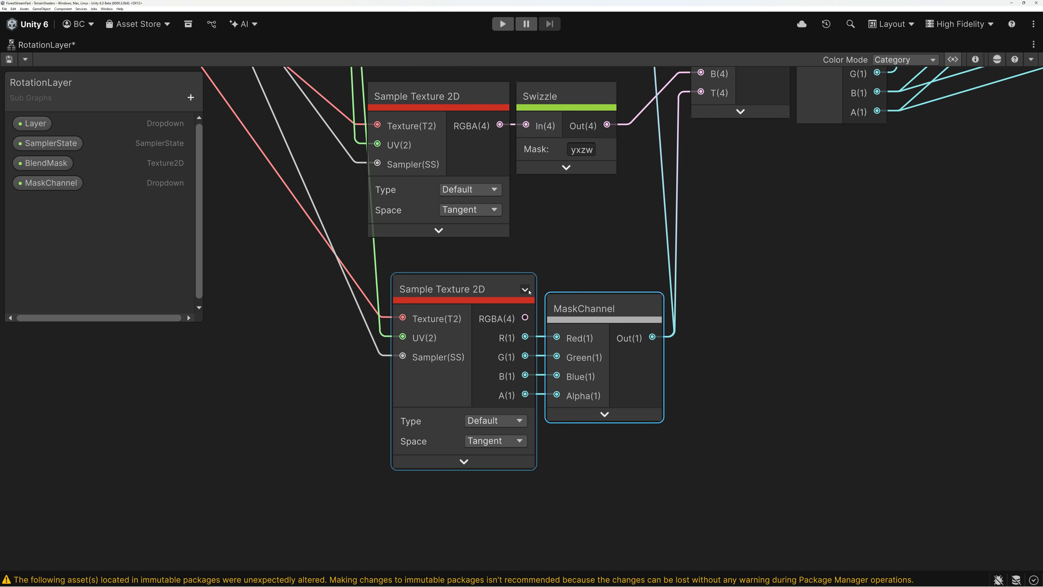
{"action": "left_click", "coordinate": [525, 289]}
{"action": "left_click_drag", "start_coordinate": [592, 309], "coordinate": [584, 290]}
{"action": "scroll", "coordinate": [447, 263], "scroll_direction": "down", "scroll_amount": 3}
{"action": "middle_click_drag", "start_coordinate": [442, 264], "coordinate": [590, 346]}
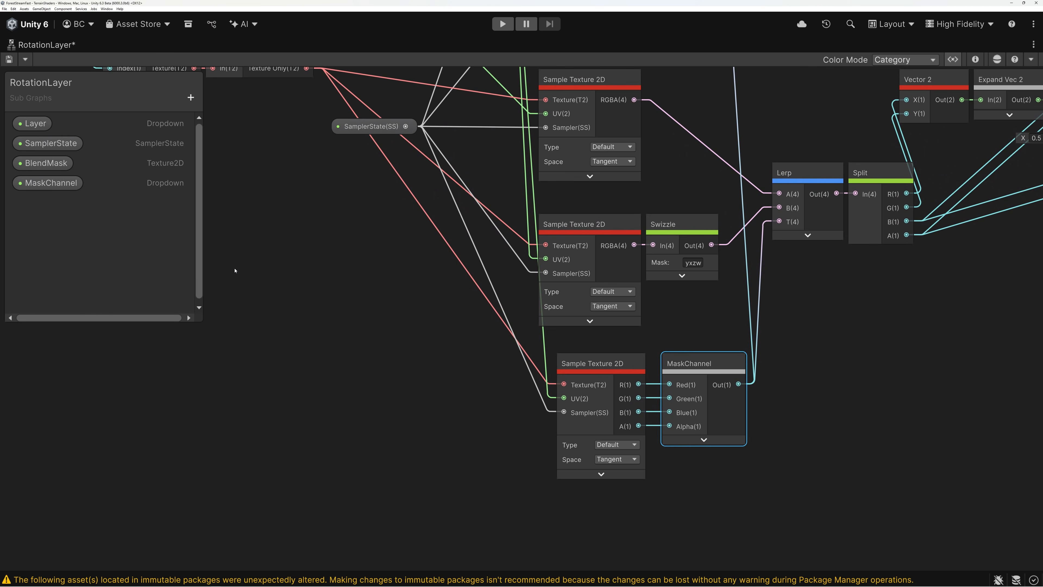
Add a Vector 2 property named MaskScaleMultiplier to the RotationLayer subgraph
{"action": "left_click", "coordinate": [197, 100]}
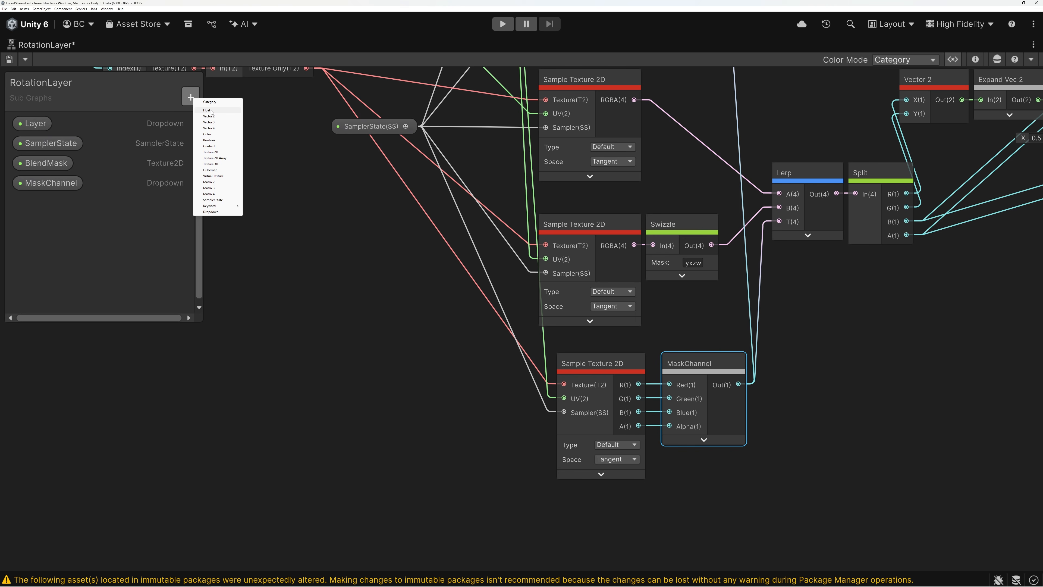
{"action": "left_click", "coordinate": [217, 116]}
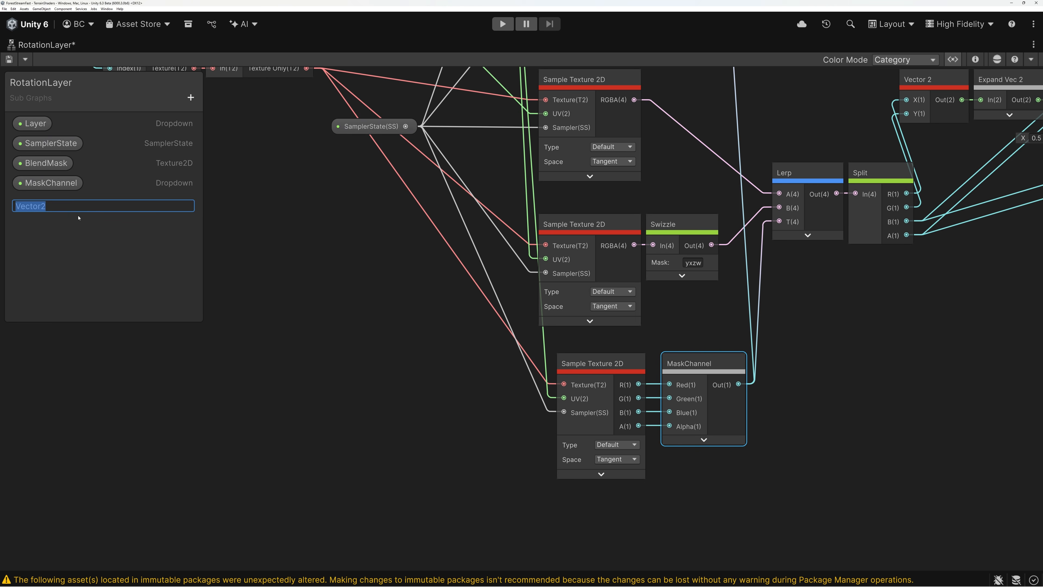
{"action": "type", "text": "MaskScaleMultiplier"}
{"action": "key", "text": "Return"}
Set MaskScaleMultiplier's default value to X 15.97 and Y 15.97, and close its settings
{"action": "left_click", "coordinate": [83, 208]}
{"action": "left_click", "coordinate": [976, 59]}
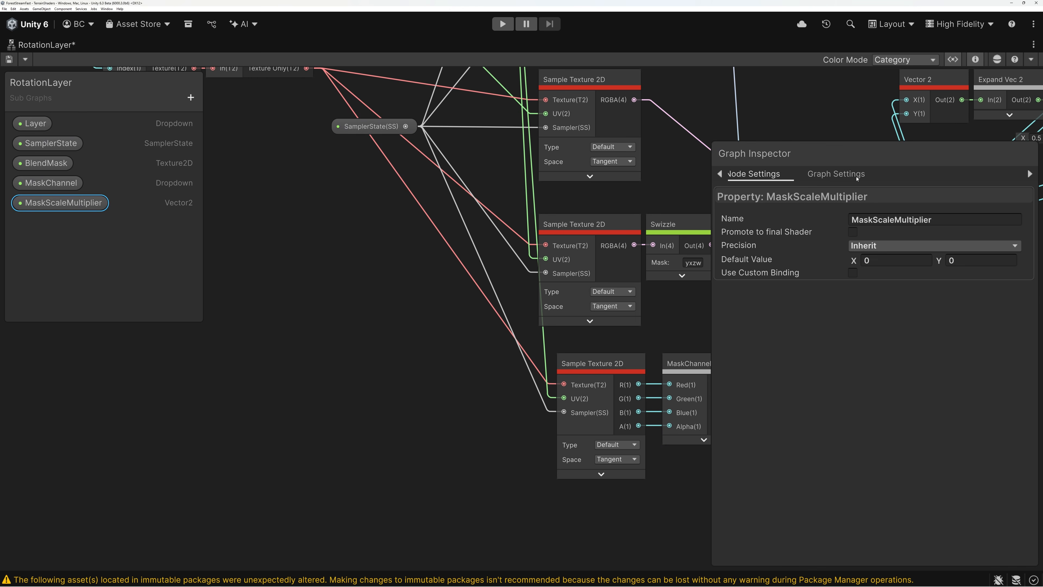
{"action": "left_click", "coordinate": [879, 260]}
{"action": "type", "text": "15.97"}
{"action": "left_click", "coordinate": [956, 259]}
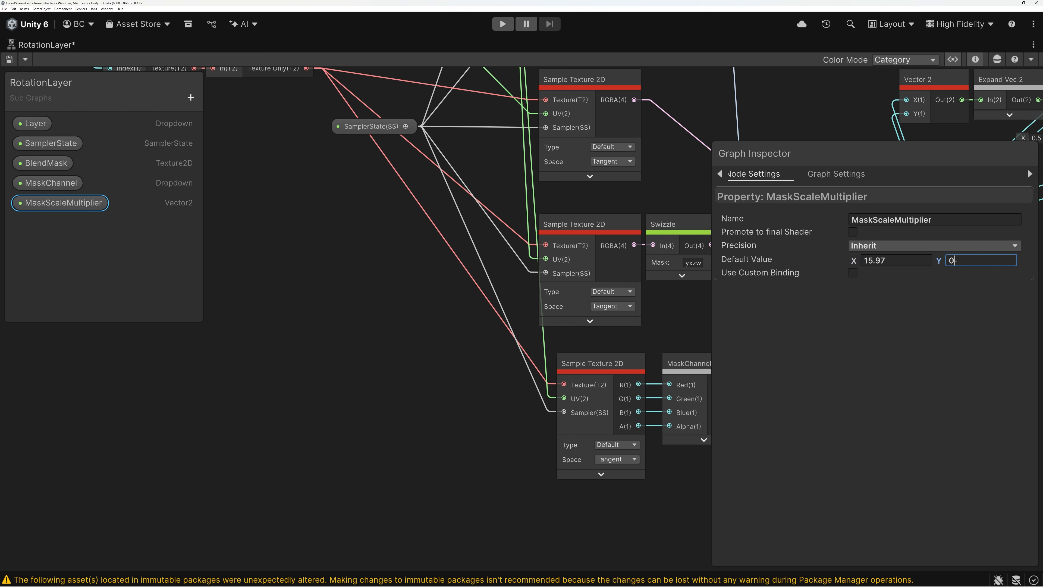
{"action": "type", "text": "15.97"}
{"action": "left_click", "coordinate": [976, 60]}
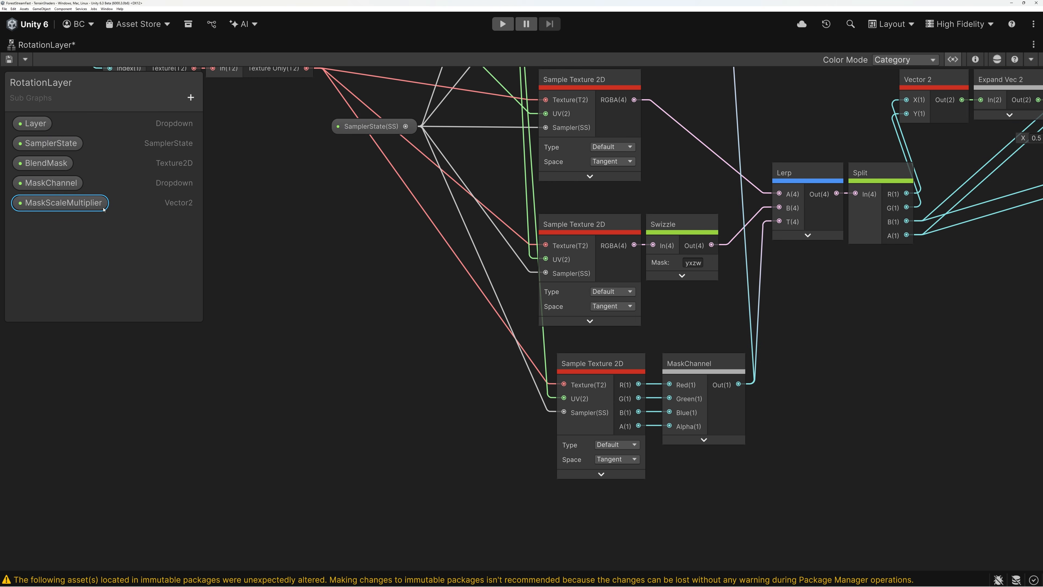
Place the MaskScaleMultiplier property near the mask sampler and create a Divide node taking the Tiling And Offset output as A
{"action": "left_click_drag", "start_coordinate": [328, 371], "coordinate": [328, 369]}
{"action": "middle_click_drag", "start_coordinate": [438, 246], "coordinate": [493, 359]}
{"action": "scroll", "coordinate": [468, 348], "scroll_direction": "up", "scroll_amount": 1}
{"action": "scroll", "coordinate": [467, 348], "scroll_direction": "down", "scroll_amount": 3}
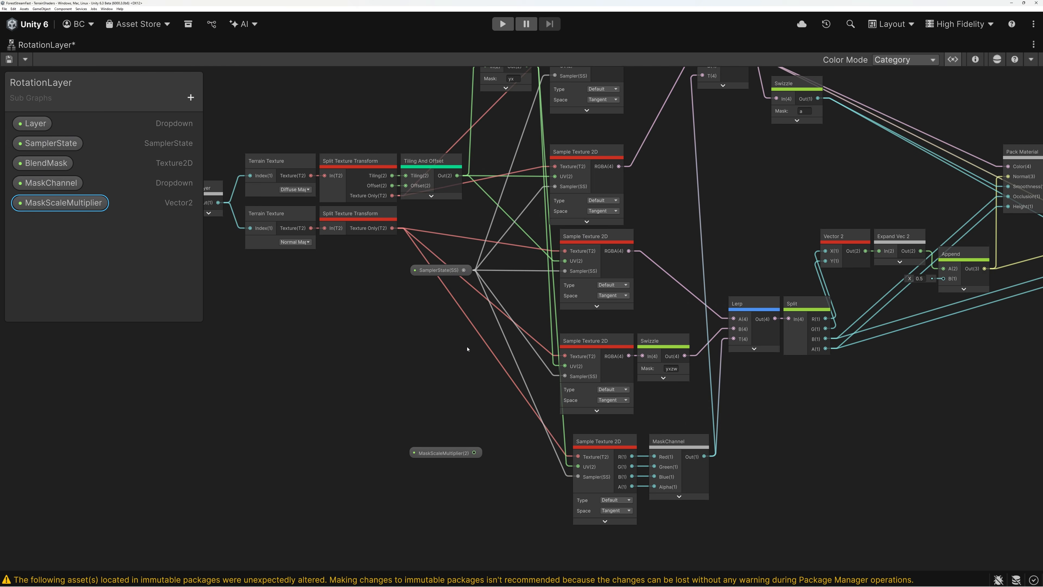
{"action": "scroll", "coordinate": [467, 348], "scroll_direction": "up", "scroll_amount": 1}
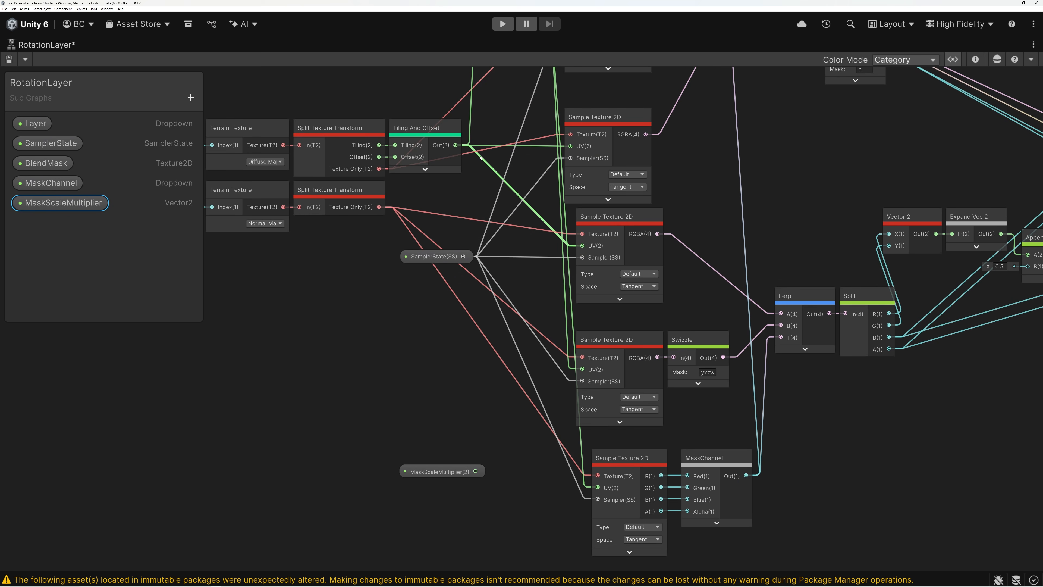
{"action": "key", "text": "space"}
{"action": "type", "text": "div"}
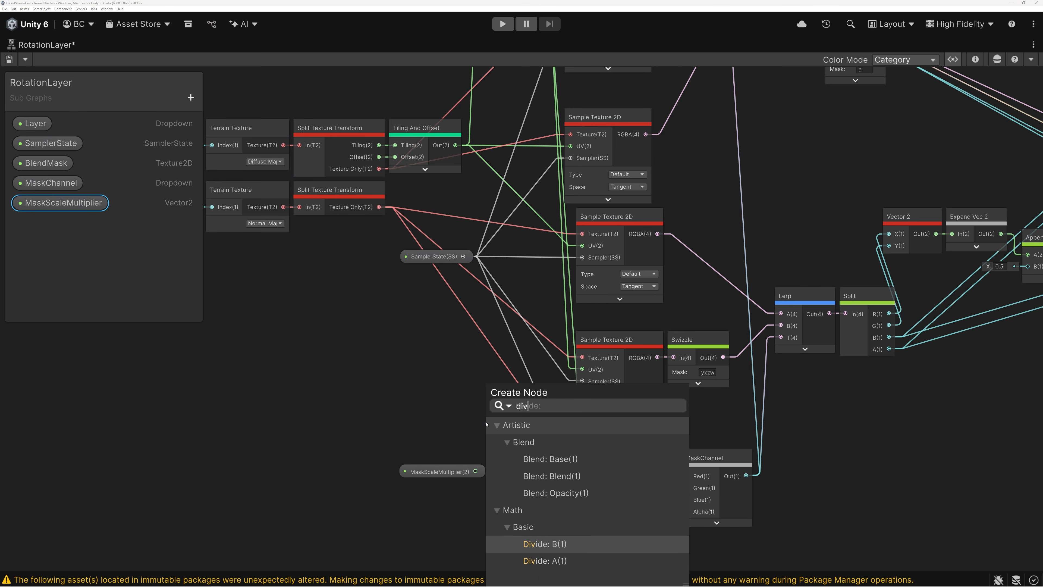
{"action": "left_click", "coordinate": [545, 560]}
Connect MaskScaleMultiplier to Divide's B and Divide's output to the mask sampler's UV, with the Divide preview collapsed
{"action": "left_click_drag", "start_coordinate": [454, 473], "coordinate": [561, 434]}
{"action": "scroll", "coordinate": [366, 475], "scroll_direction": "up", "scroll_amount": 3}
{"action": "left_click_drag", "start_coordinate": [385, 454], "coordinate": [449, 447]}
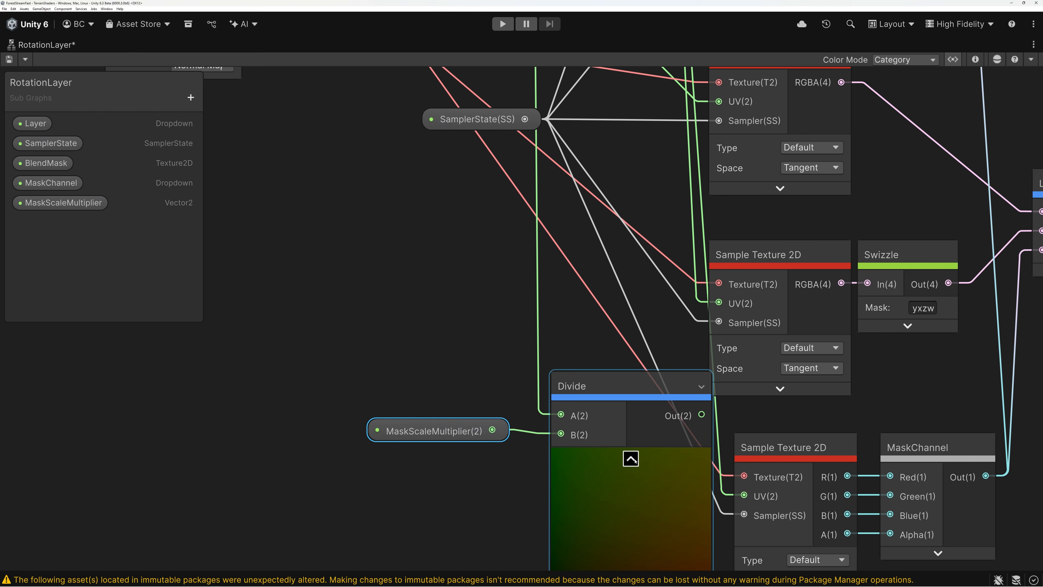
{"action": "scroll", "coordinate": [629, 457], "scroll_direction": "down", "scroll_amount": 4}
{"action": "middle_click_drag", "start_coordinate": [678, 444], "coordinate": [597, 387]}
{"action": "left_click_drag", "start_coordinate": [556, 373], "coordinate": [620, 423]}
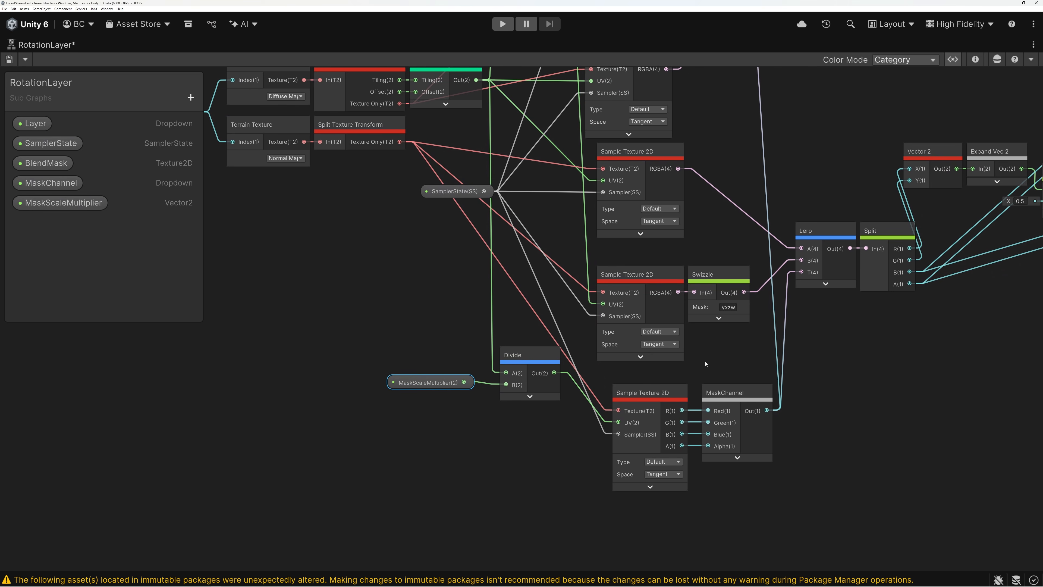
Group the samplers in pairs by moving the second diffuse sampler up and the first normal sampler down
{"action": "scroll", "coordinate": [554, 393], "scroll_direction": "down", "scroll_amount": 5}
{"action": "scroll", "coordinate": [555, 388], "scroll_direction": "up", "scroll_amount": 3}
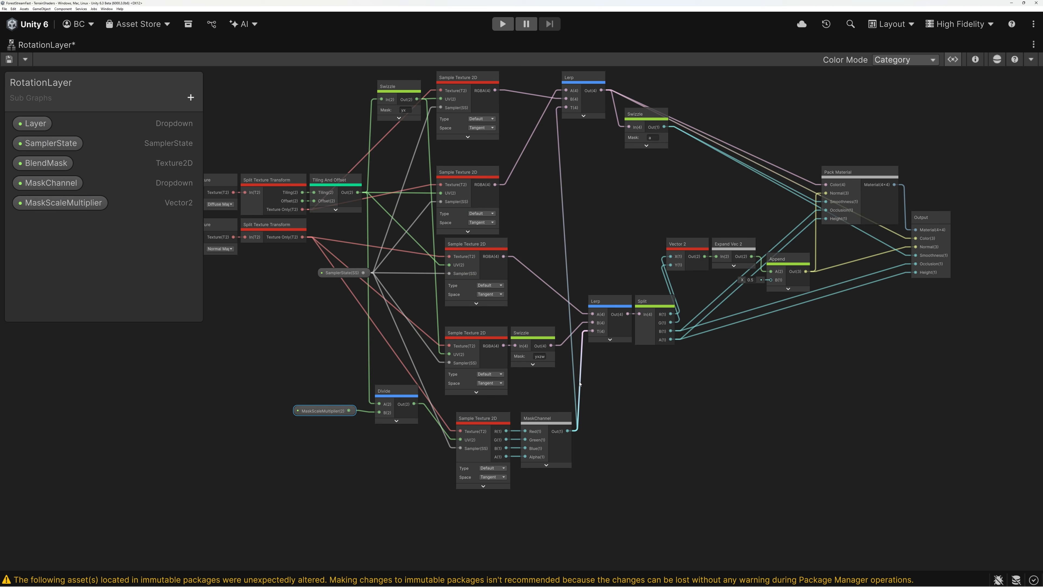
{"action": "middle_click_drag", "start_coordinate": [549, 163], "coordinate": [581, 223]}
{"action": "left_click_drag", "start_coordinate": [510, 235], "coordinate": [511, 212]}
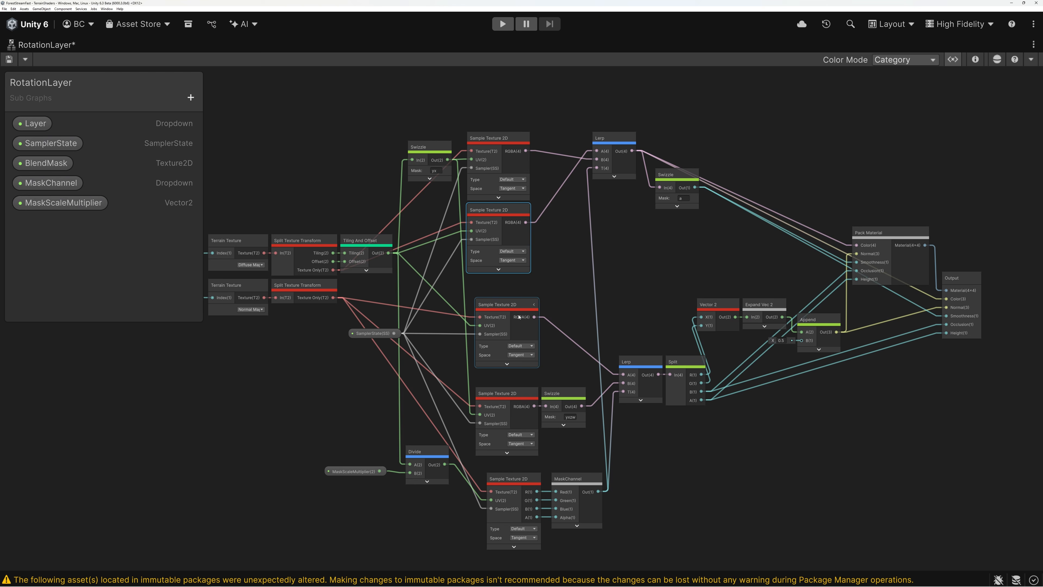
{"action": "left_click_drag", "start_coordinate": [512, 307], "coordinate": [512, 325]}
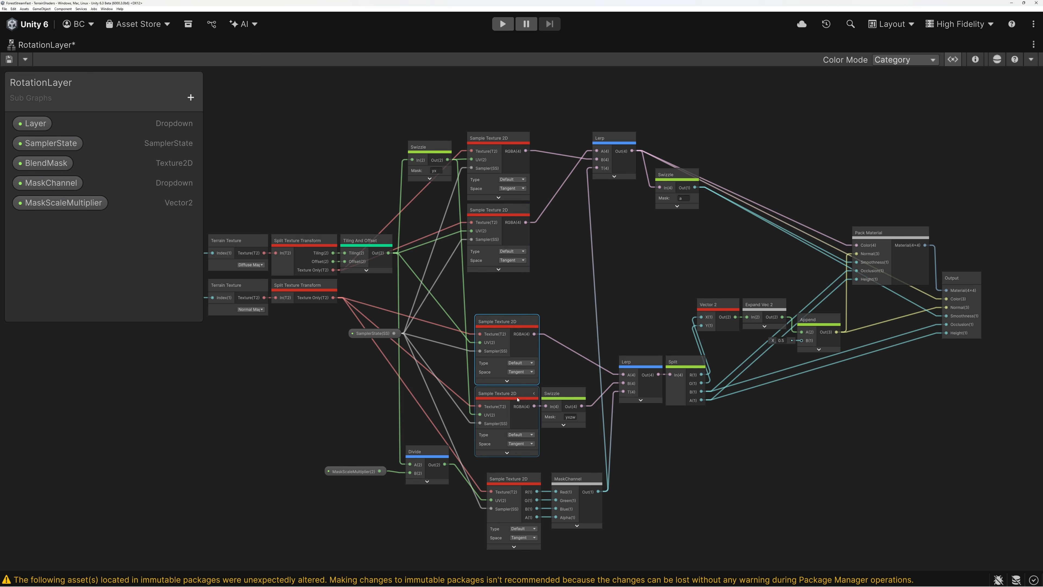
{"action": "scroll", "coordinate": [518, 400], "scroll_direction": "up", "scroll_amount": 1}
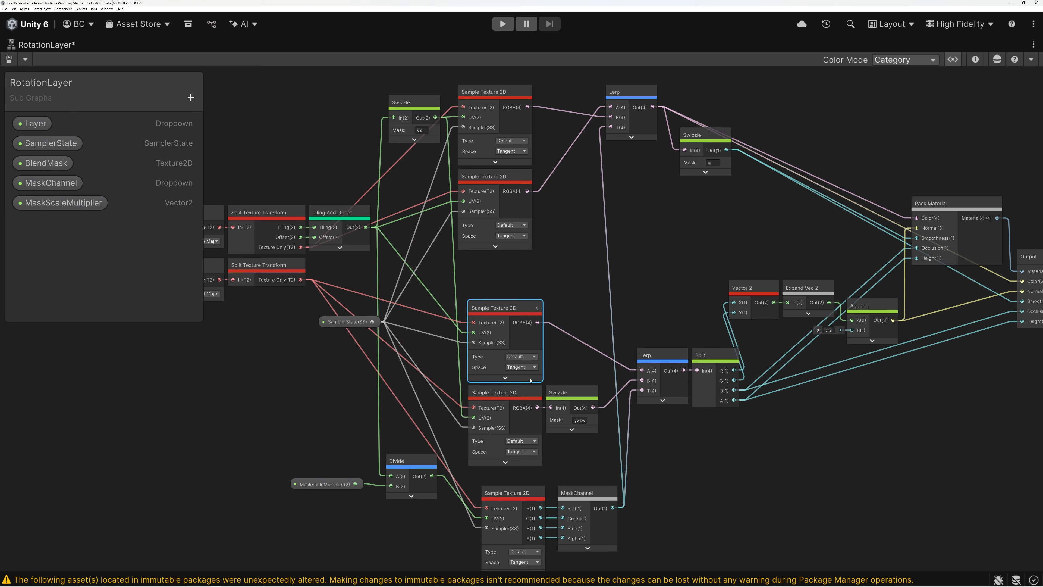
Move the Divide and MaskScaleMultiplier nodes down beside the mask sampler, and select the whole row of mask nodes
{"action": "scroll", "coordinate": [590, 270], "scroll_direction": "down", "scroll_amount": 4}
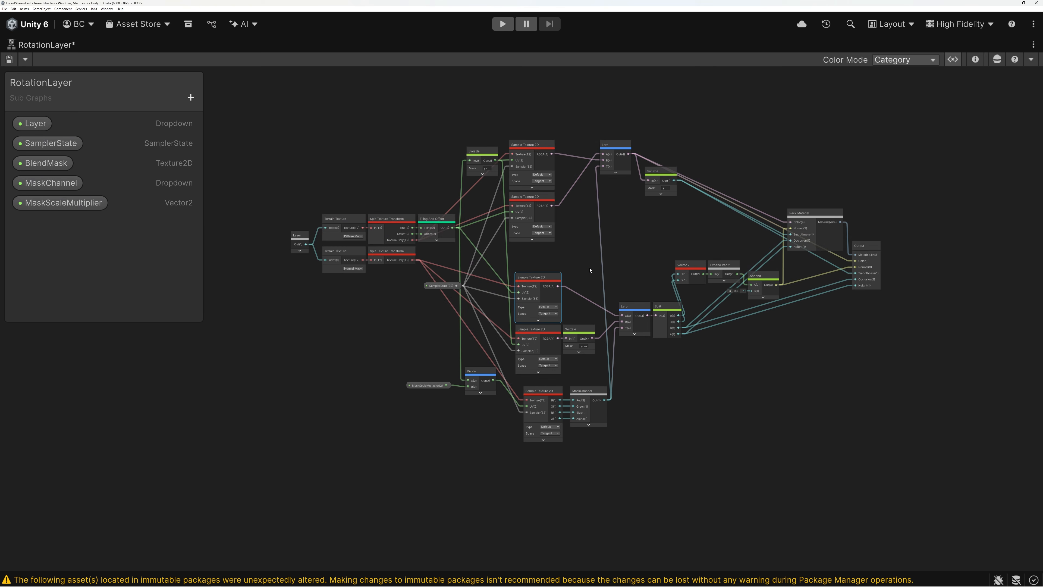
{"action": "scroll", "coordinate": [590, 273], "scroll_direction": "up", "scroll_amount": 2}
{"action": "left_click_drag", "start_coordinate": [380, 411], "coordinate": [453, 452]}
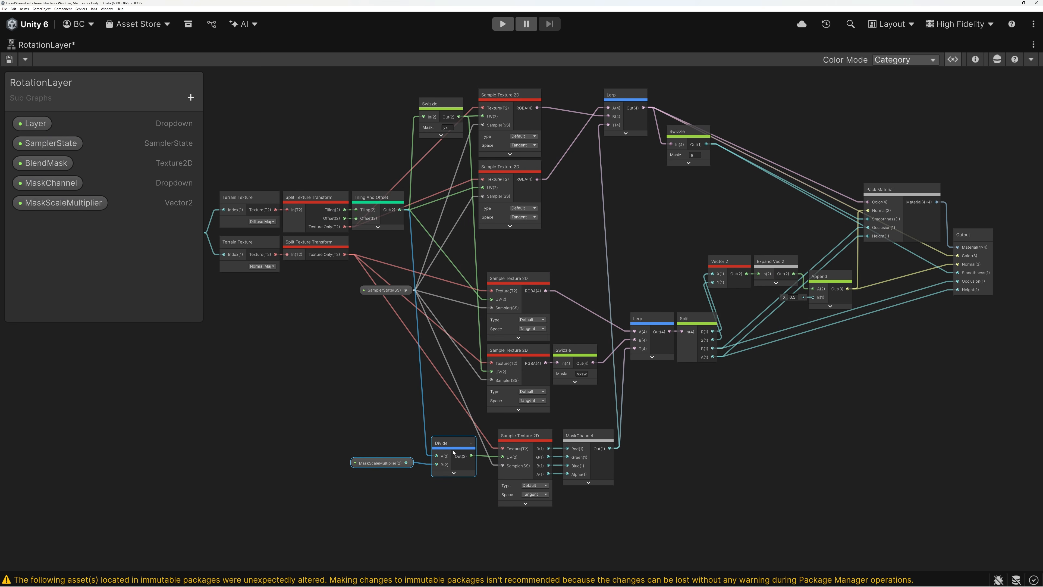
{"action": "left_click_drag", "start_coordinate": [375, 424], "coordinate": [598, 518]}
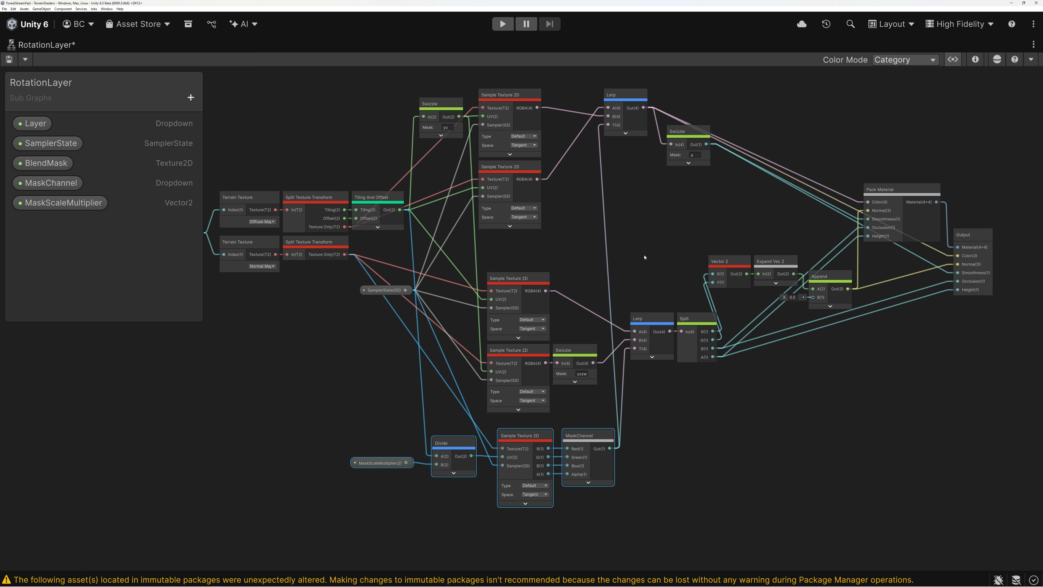
Save the RotationLayer subgraph, restore the editor from its maximized view, and hide the Blackboard
{"action": "left_click", "coordinate": [9, 59]}
{"action": "double_click", "coordinate": [43, 46]}
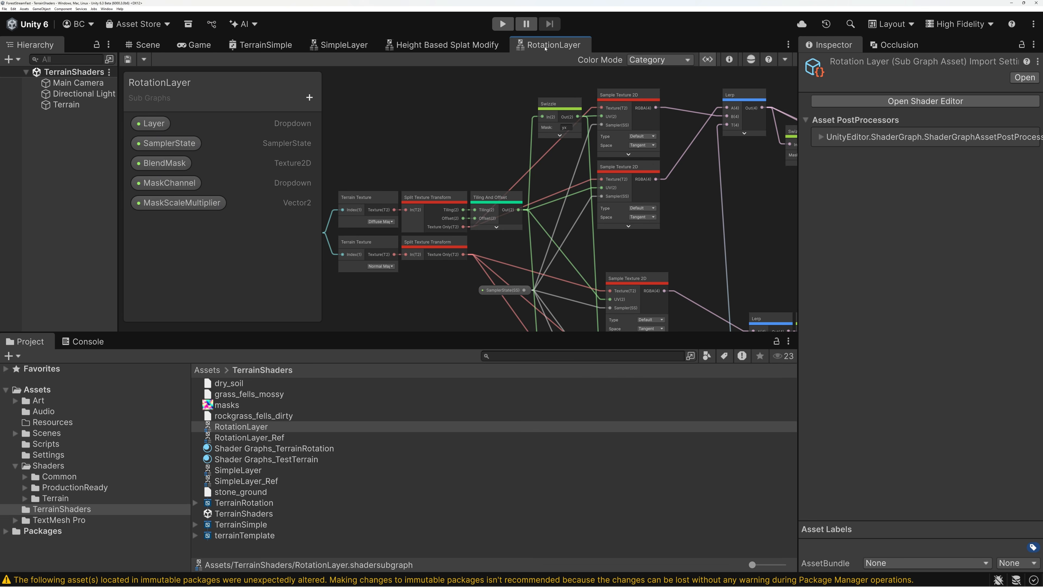
{"action": "left_click", "coordinate": [707, 60]}
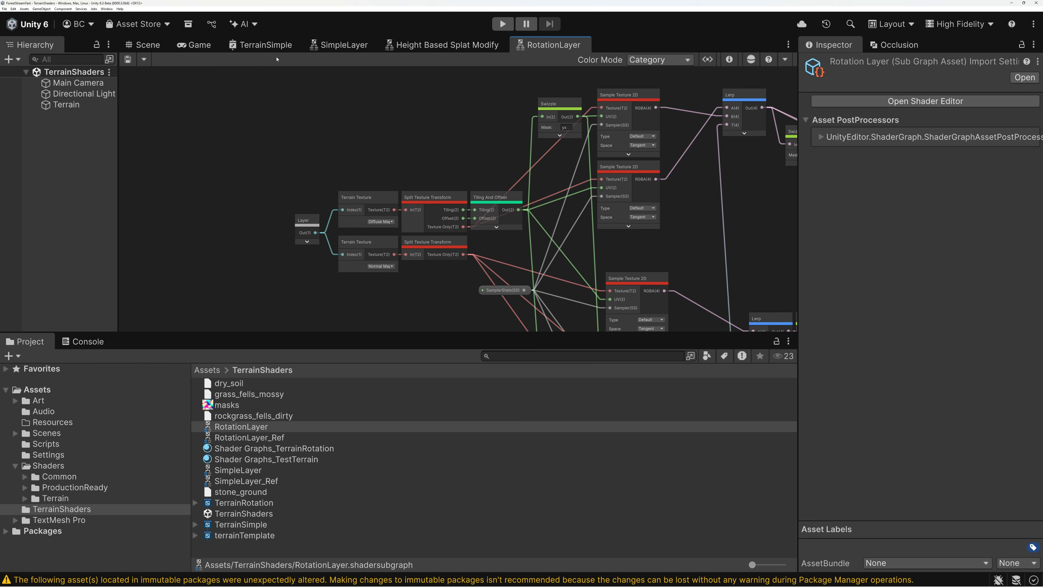
In the TerrainSimple graph, enlarge the graph area and add a RotationLayer subgraph node above the Simple Layer nodes
{"action": "left_click", "coordinate": [261, 45]}
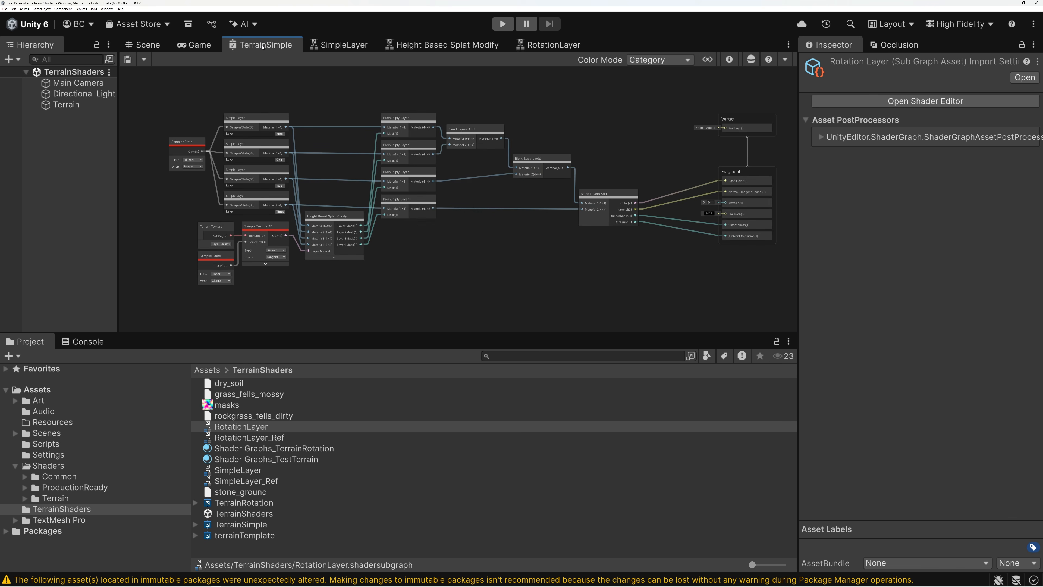
{"action": "left_click", "coordinate": [237, 119]}
{"action": "scroll", "coordinate": [239, 121], "scroll_direction": "up", "scroll_amount": 5}
{"action": "left_click", "coordinate": [268, 186]}
{"action": "scroll", "coordinate": [296, 209], "scroll_direction": "down", "scroll_amount": 3}
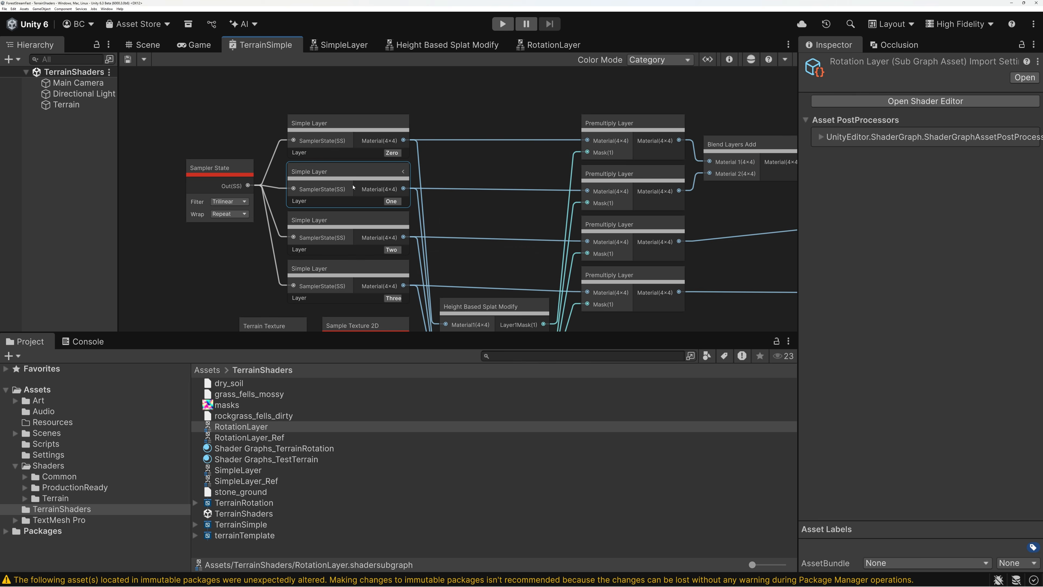
{"action": "middle_click_drag", "start_coordinate": [459, 132], "coordinate": [456, 160]}
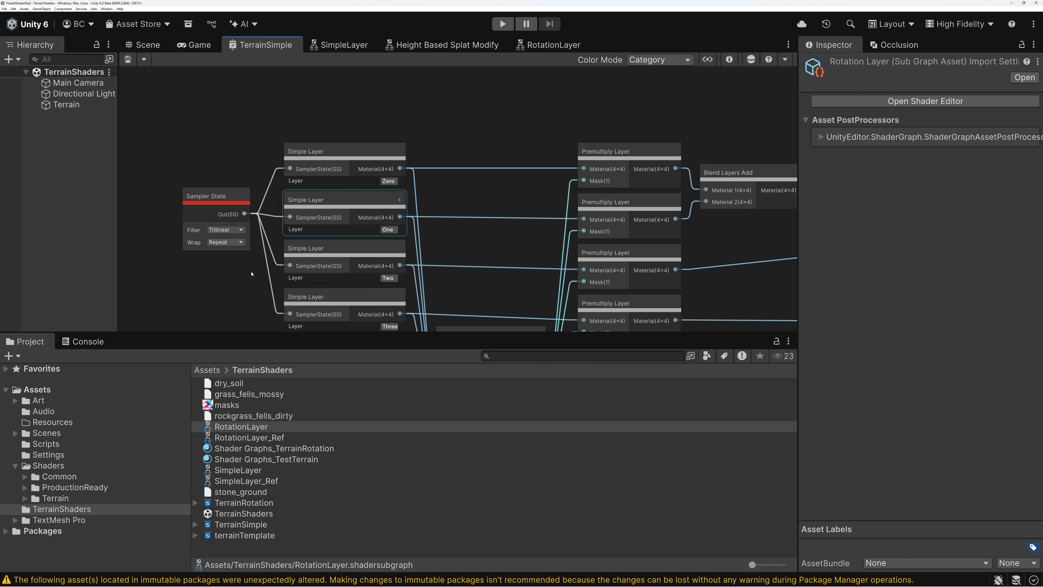
{"action": "left_click_drag", "start_coordinate": [191, 334], "coordinate": [191, 444]}
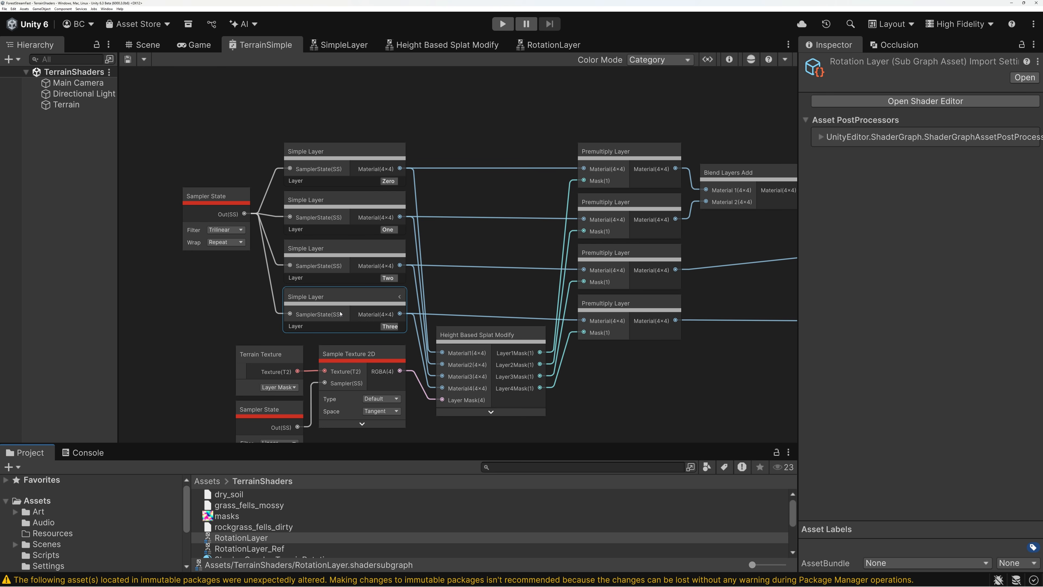
{"action": "left_click_drag", "start_coordinate": [234, 538], "coordinate": [424, 148]}
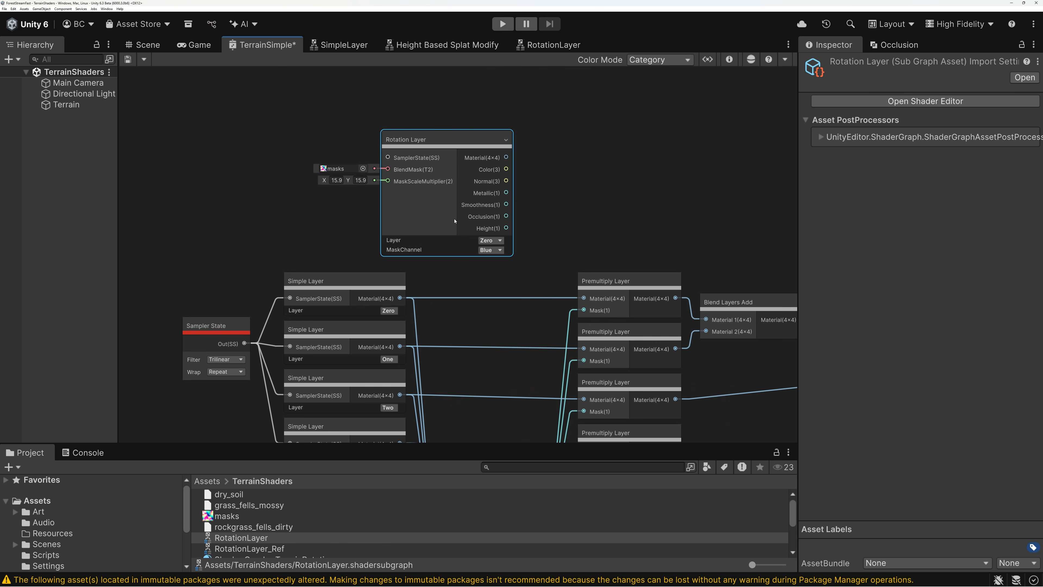
{"action": "middle_click_drag", "start_coordinate": [419, 240], "coordinate": [442, 172]}
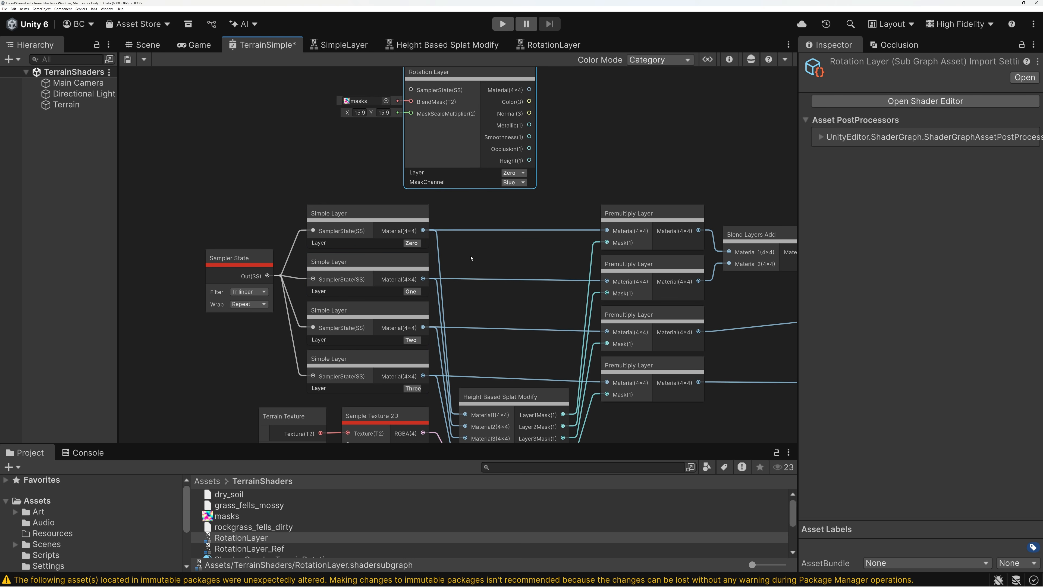
In the Scene view, look over the painted ground, select the Terrain and switch it to Paint Texture
{"action": "left_click", "coordinate": [143, 44]}
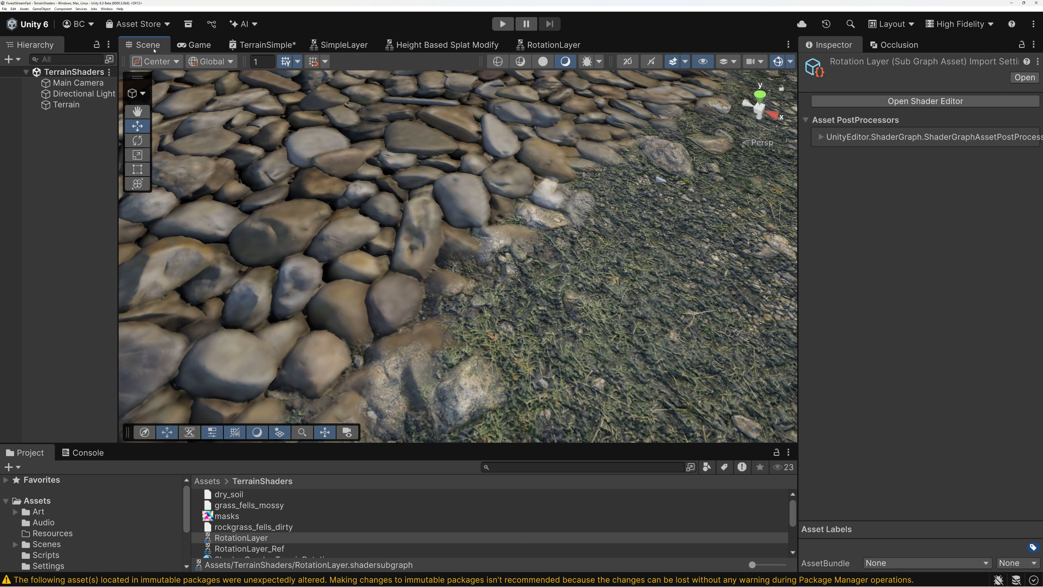
{"action": "scroll", "coordinate": [535, 191], "scroll_direction": "down", "scroll_amount": 10}
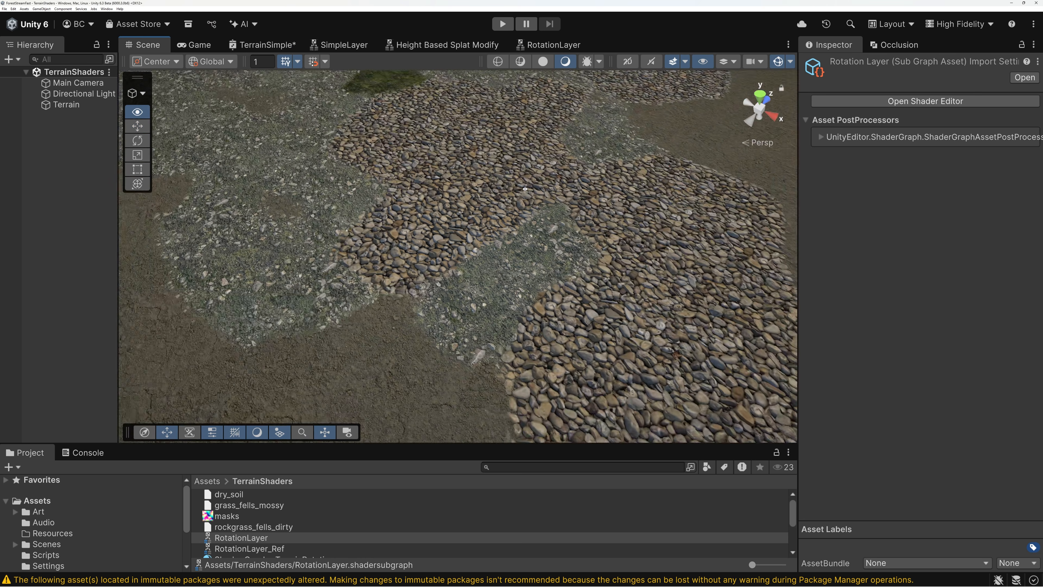
{"action": "right_click_drag", "start_coordinate": [581, 176], "coordinate": [494, 178]}
{"action": "key", "text": "w"}
{"action": "key", "text": "s"}
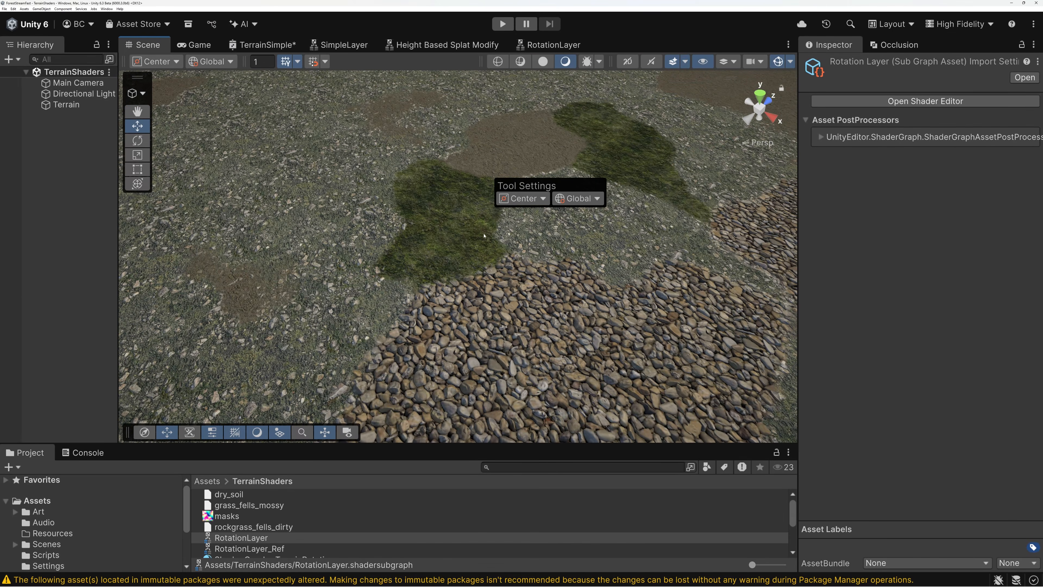
{"action": "left_click", "coordinate": [472, 158]}
{"action": "right_click_drag", "start_coordinate": [477, 160], "coordinate": [803, 177]}
{"action": "key", "text": "s"}
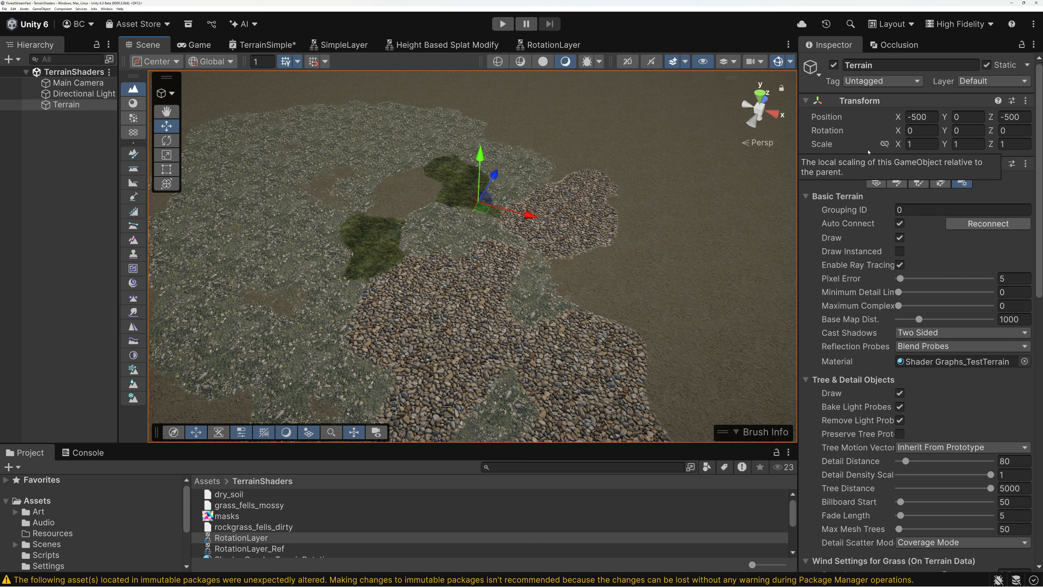
{"action": "left_click", "coordinate": [897, 181]}
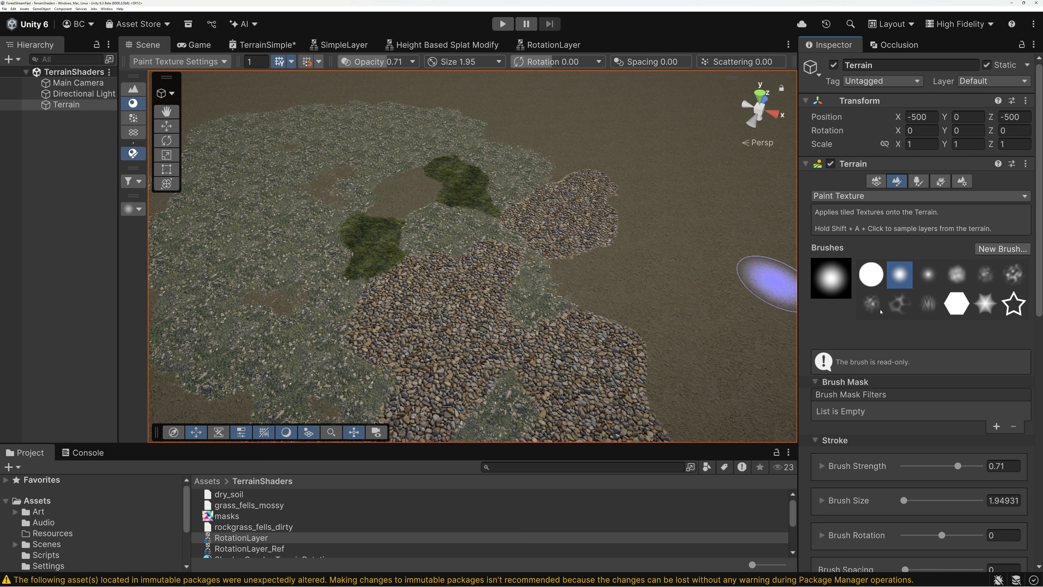
Choose the grass_fells_mossy layer and paint a large grass area beyond the existing patches with a brush size of 16.15
{"action": "scroll", "coordinate": [846, 425], "scroll_direction": "down", "scroll_amount": 10}
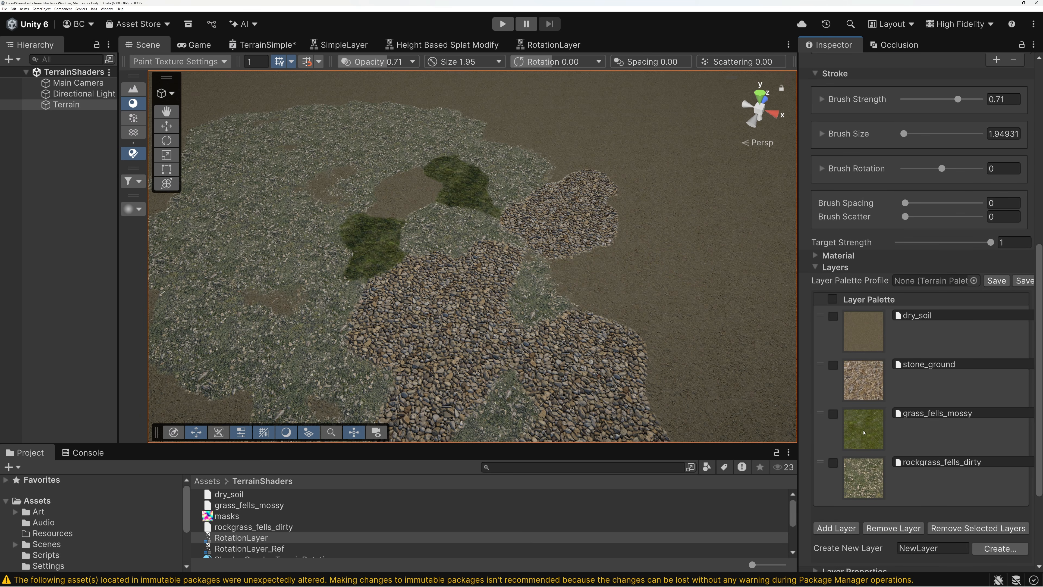
{"action": "left_click", "coordinate": [846, 424]}
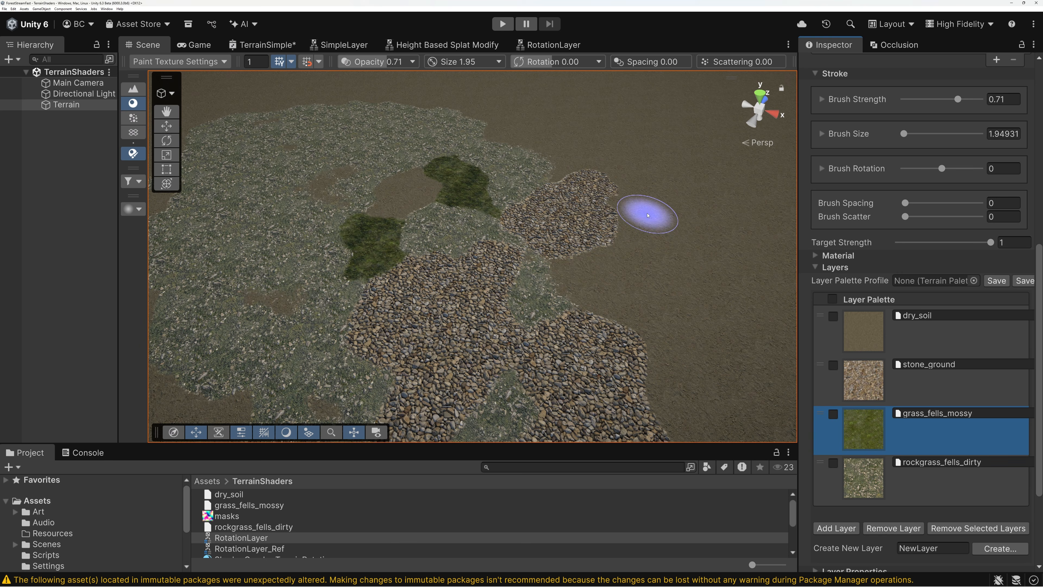
{"action": "mouse_move", "coordinate": [658, 225]}
{"action": "left_mouse_down", "text": "alt"}
{"action": "mouse_move", "coordinate": [606, 186]}
{"action": "mouse_move", "coordinate": [613, 158]}
{"action": "mouse_move", "coordinate": [576, 142]}
{"action": "mouse_move", "coordinate": [669, 190]}
{"action": "left_mouse_up", "text": "alt"}
{"action": "scroll", "coordinate": [571, 248], "scroll_direction": "down", "scroll_amount": 6}
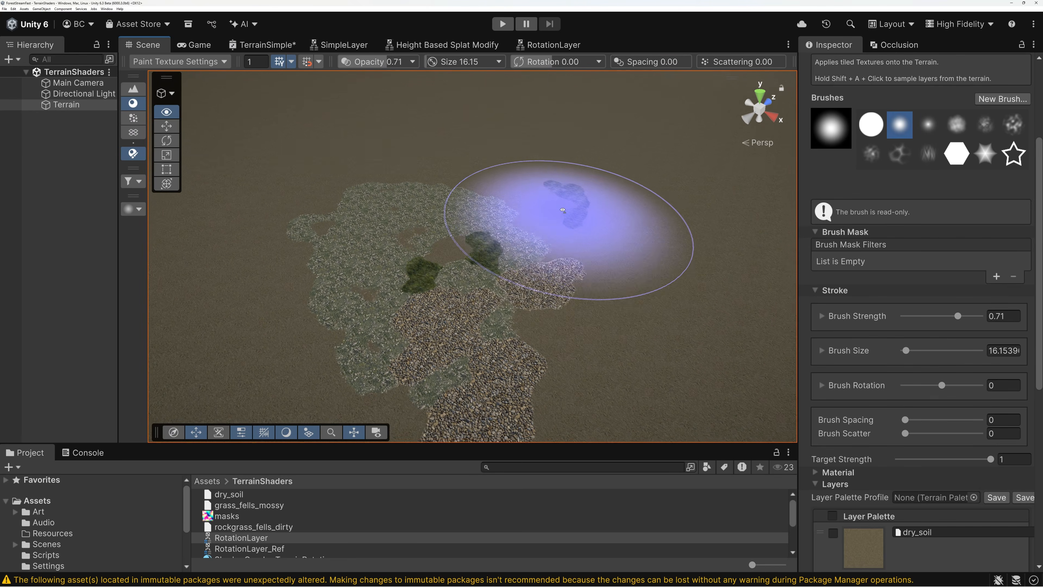
{"action": "key", "text": "s"}
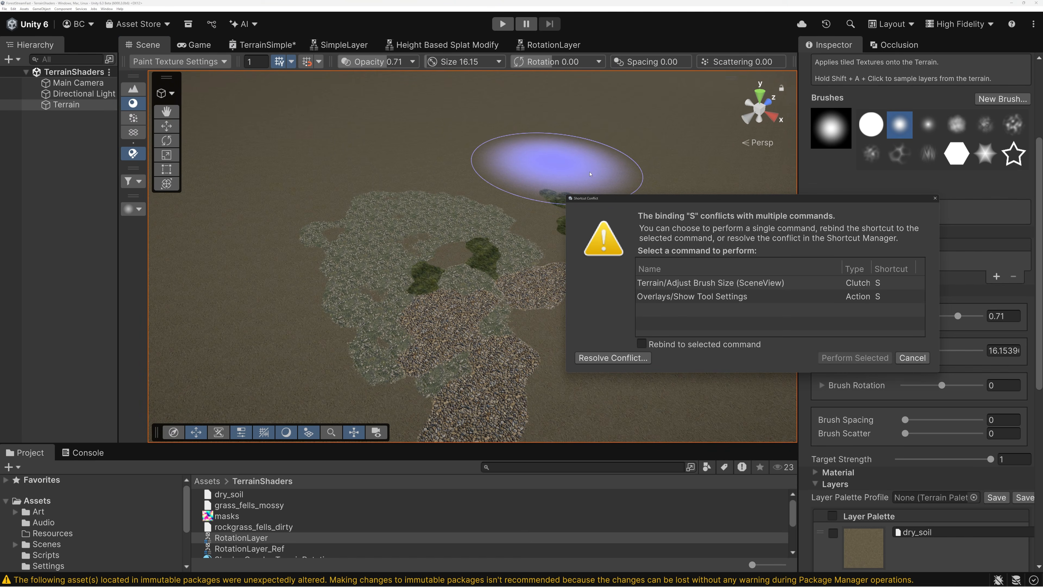
{"action": "left_click", "coordinate": [935, 198]}
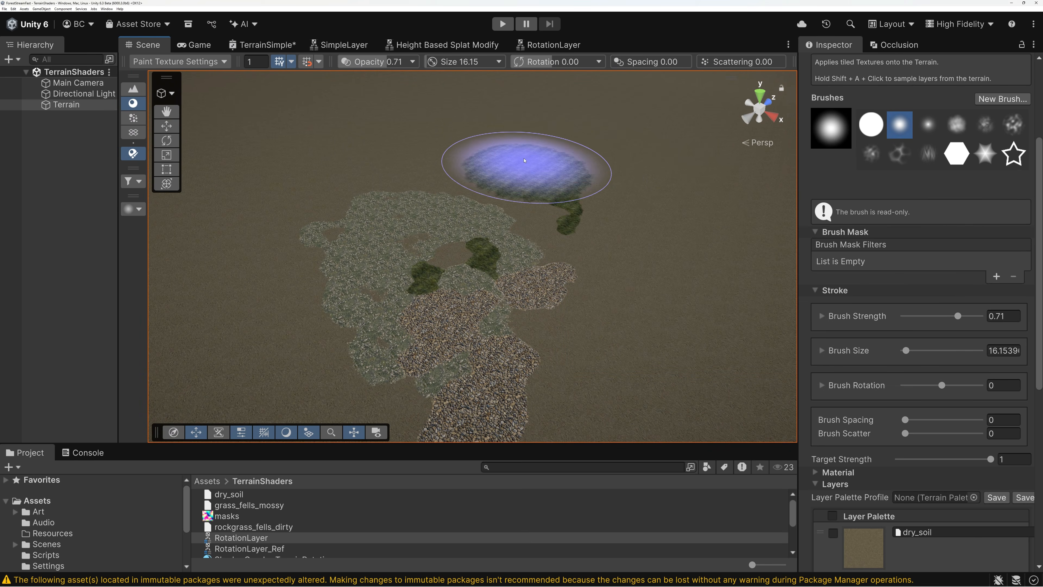
{"action": "mouse_move", "coordinate": [477, 144]}
{"action": "left_mouse_down"}
{"action": "mouse_move", "coordinate": [419, 151]}
{"action": "mouse_move", "coordinate": [489, 158]}
{"action": "mouse_move", "coordinate": [571, 144]}
{"action": "mouse_move", "coordinate": [598, 177]}
{"action": "mouse_move", "coordinate": [479, 158]}
{"action": "mouse_move", "coordinate": [398, 168]}
{"action": "mouse_move", "coordinate": [417, 164]}
{"action": "left_mouse_up"}
{"action": "key", "text": "w"}
{"action": "mouse_move", "coordinate": [501, 157]}
{"action": "right_mouse_down"}
{"action": "mouse_move", "coordinate": [483, 103]}
{"action": "mouse_move", "coordinate": [511, 79]}
{"action": "mouse_move", "coordinate": [460, 120]}
{"action": "mouse_move", "coordinate": [400, 121]}
{"action": "right_mouse_up"}
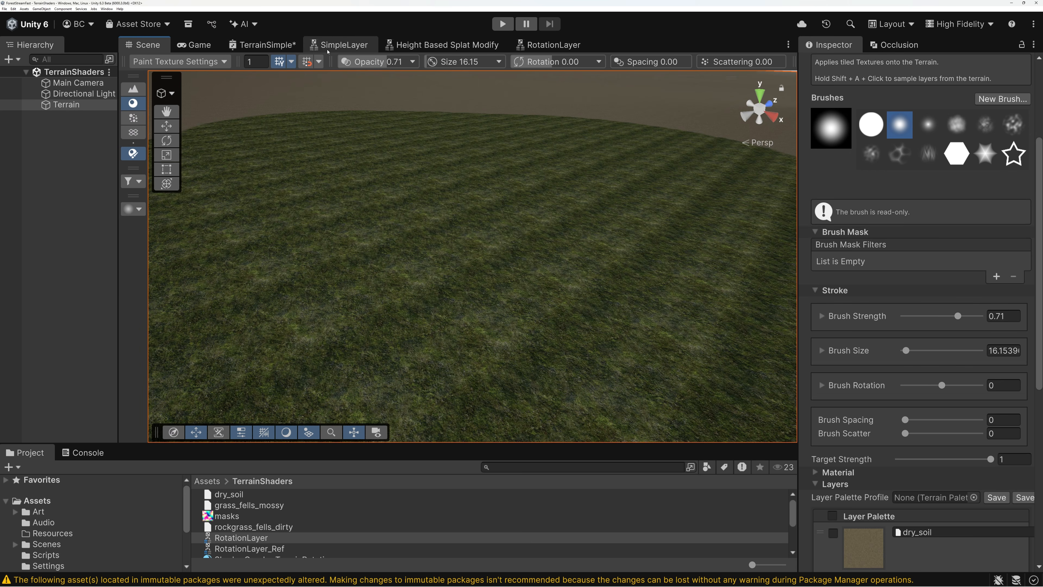
In the TerrainSimple graph, move the Zero, One and Two Simple Layer nodes up, leaving free space around Two
{"action": "left_click", "coordinate": [256, 48]}
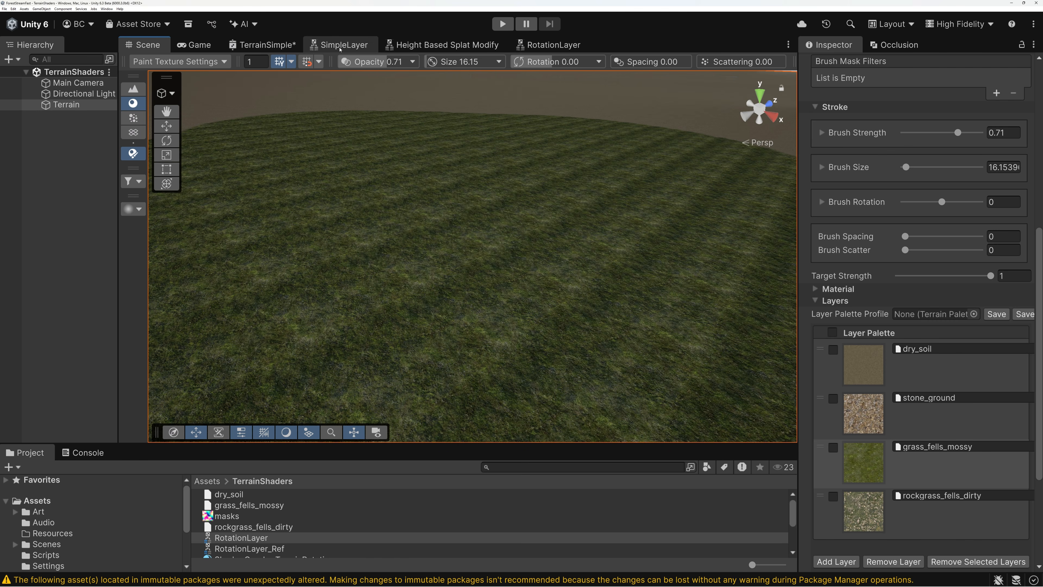
{"action": "left_click", "coordinate": [263, 44]}
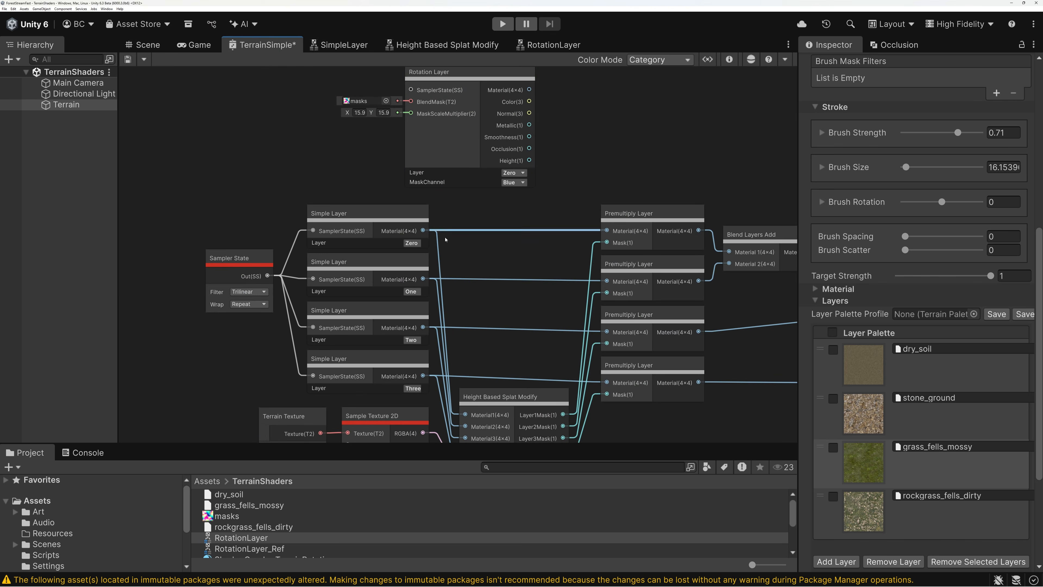
{"action": "left_click_drag", "start_coordinate": [435, 271], "coordinate": [394, 167]}
{"action": "left_click_drag", "start_coordinate": [355, 312], "coordinate": [364, 261]}
{"action": "scroll", "coordinate": [364, 260], "scroll_direction": "down", "scroll_amount": 3}
{"action": "scroll", "coordinate": [364, 261], "scroll_direction": "up", "scroll_amount": 3}
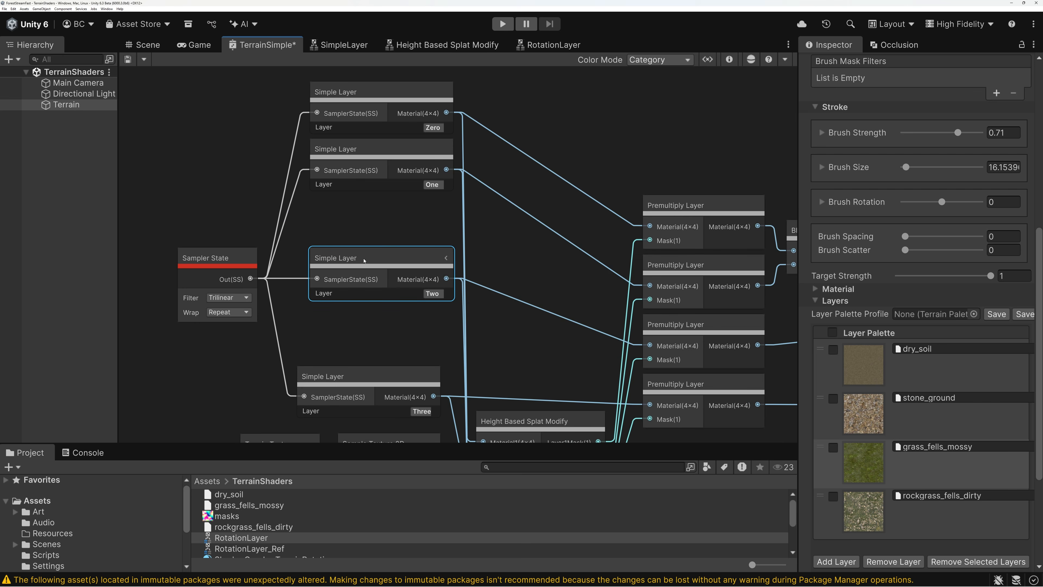
{"action": "scroll", "coordinate": [365, 258], "scroll_direction": "down", "scroll_amount": 2}
{"action": "middle_click_drag", "start_coordinate": [482, 254], "coordinate": [494, 325]}
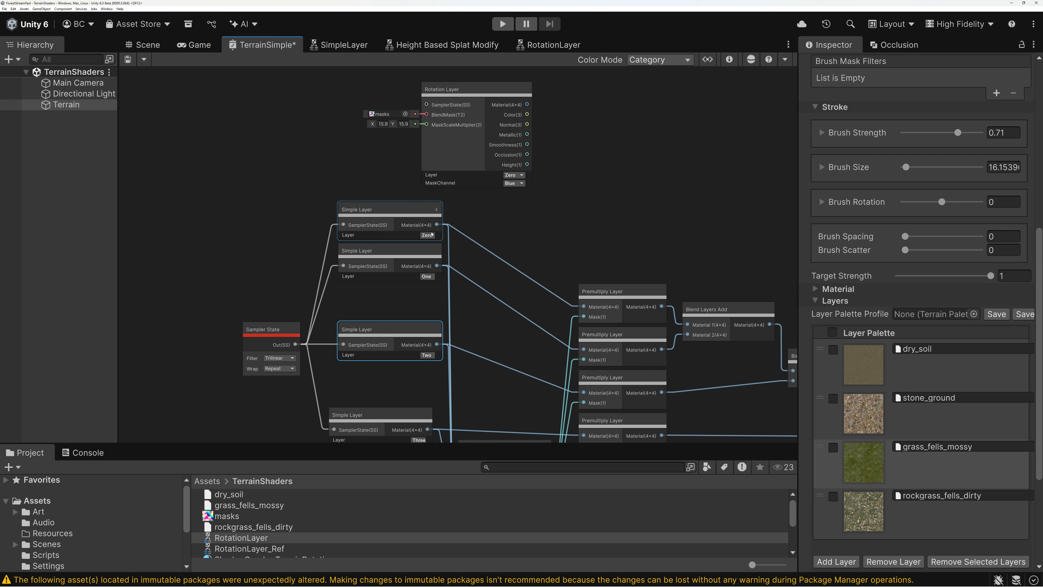
Set the Rotation Layer node's Layer option to Two
{"action": "scroll", "coordinate": [431, 238], "scroll_direction": "up", "scroll_amount": 3}
{"action": "left_click", "coordinate": [567, 134]}
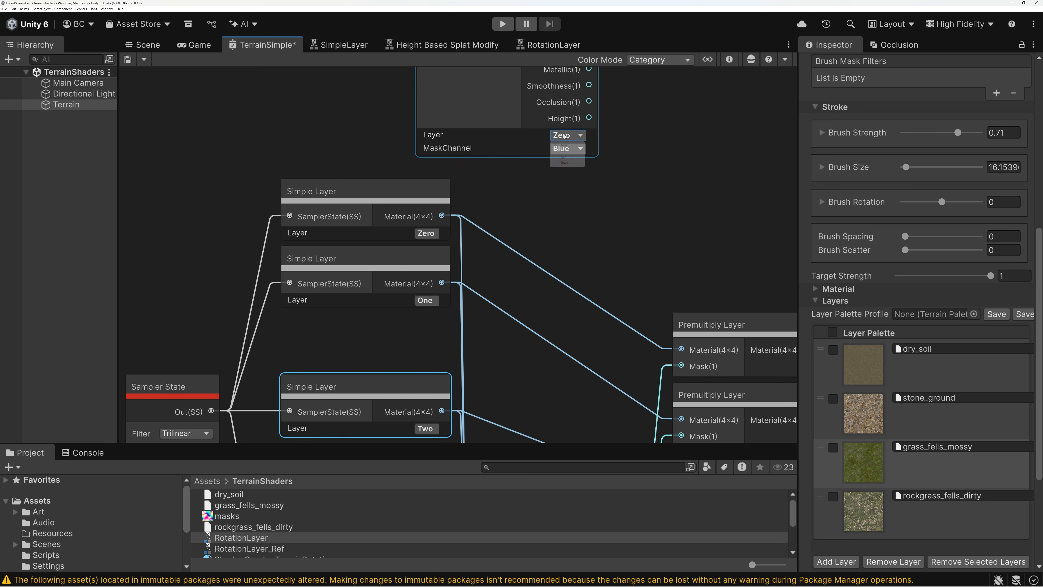
{"action": "left_click", "coordinate": [564, 157]}
{"action": "scroll", "coordinate": [575, 227], "scroll_direction": "down", "scroll_amount": 3}
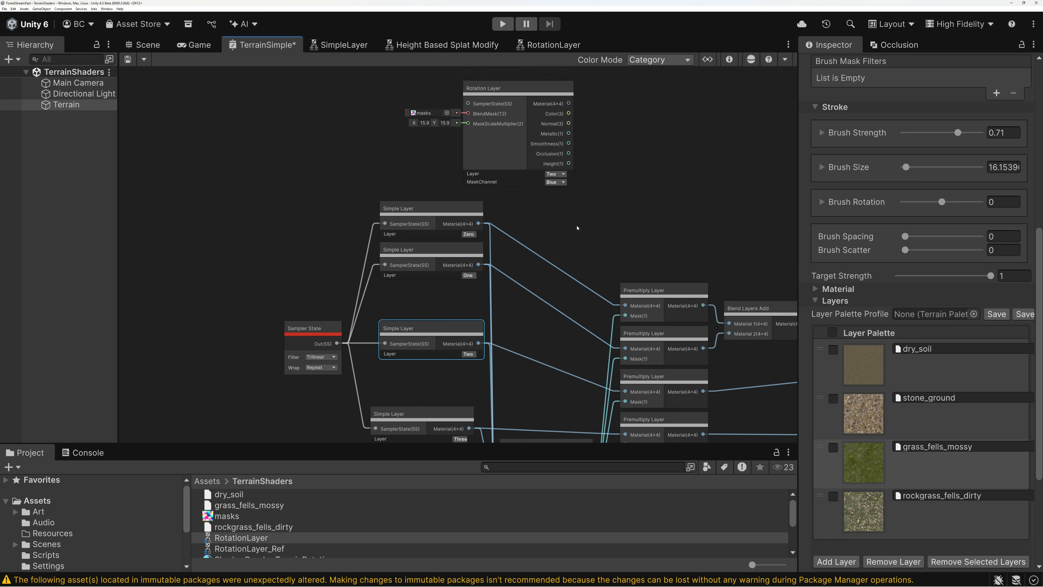
Connect the Rotation Layer's Material output to the third Premultiply Layer and feed its SamplerState from the shared Sampler State node
{"action": "left_click_drag", "start_coordinate": [569, 104], "coordinate": [628, 381]}
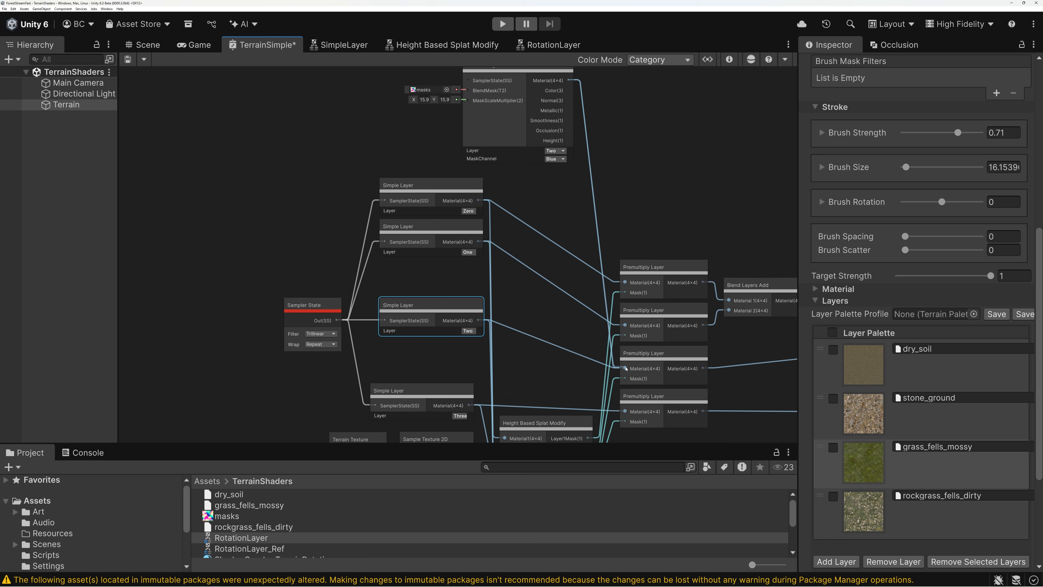
{"action": "left_click_drag", "start_coordinate": [337, 320], "coordinate": [468, 145]}
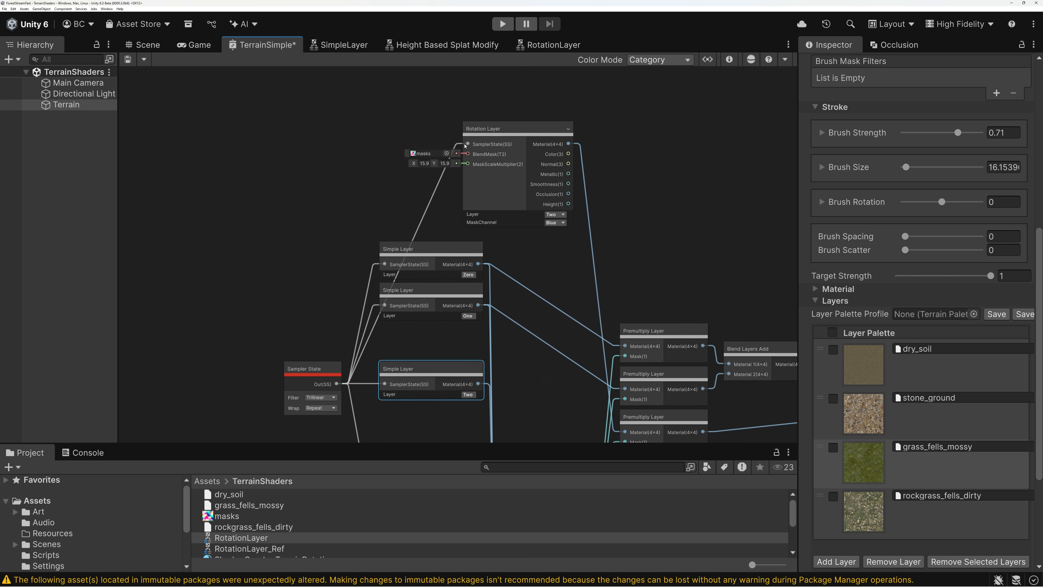
{"action": "scroll", "coordinate": [425, 154], "scroll_direction": "up", "scroll_amount": 3}
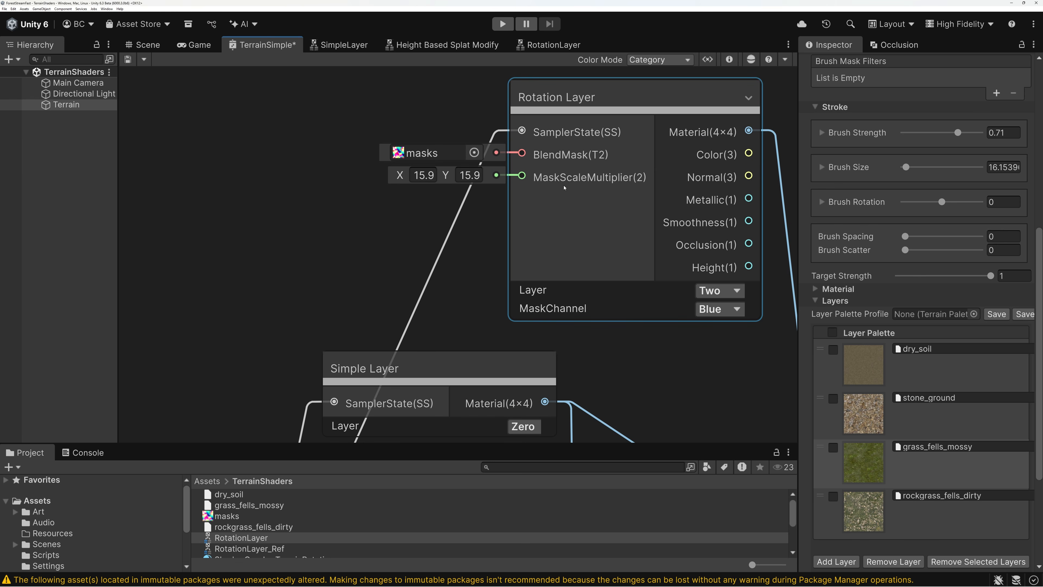
Collapse the Rotation Layer node's unused ports and move it down beside the Simple Layer set to Two
{"action": "scroll", "coordinate": [564, 188], "scroll_direction": "down", "scroll_amount": 6}
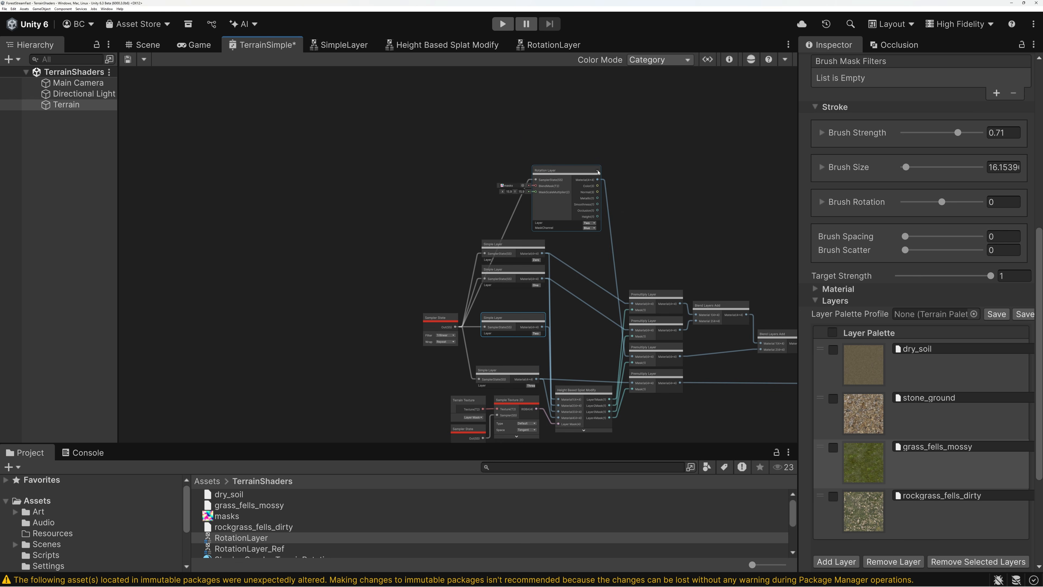
{"action": "left_click", "coordinate": [598, 171]}
{"action": "left_click_drag", "start_coordinate": [558, 174], "coordinate": [534, 299]}
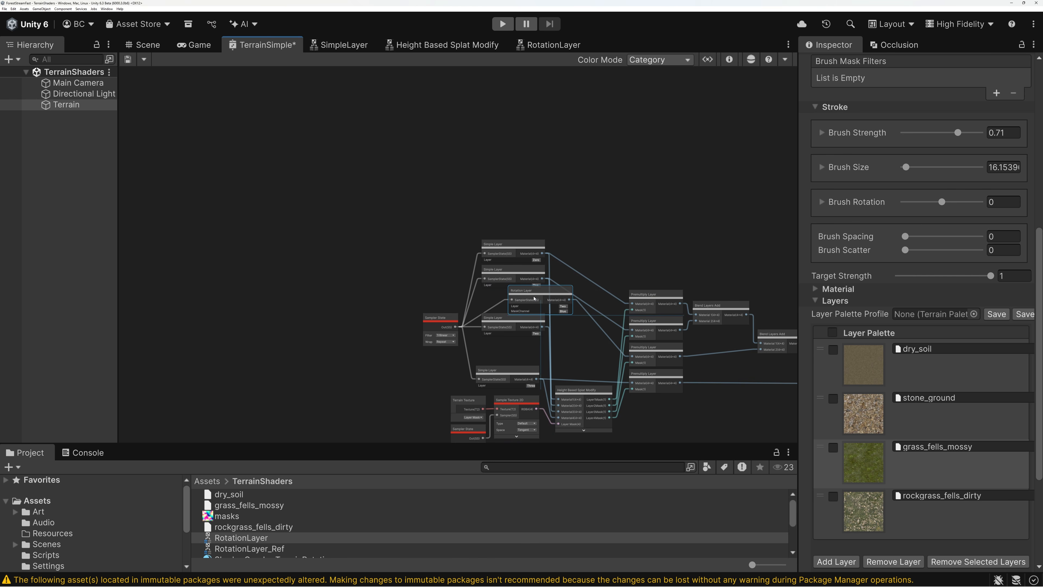
Replace the Simple Layer set to Two with the Rotation Layer, wiring its Material output into Height Based Splat Modify
{"action": "scroll", "coordinate": [548, 292], "scroll_direction": "up", "scroll_amount": 2}
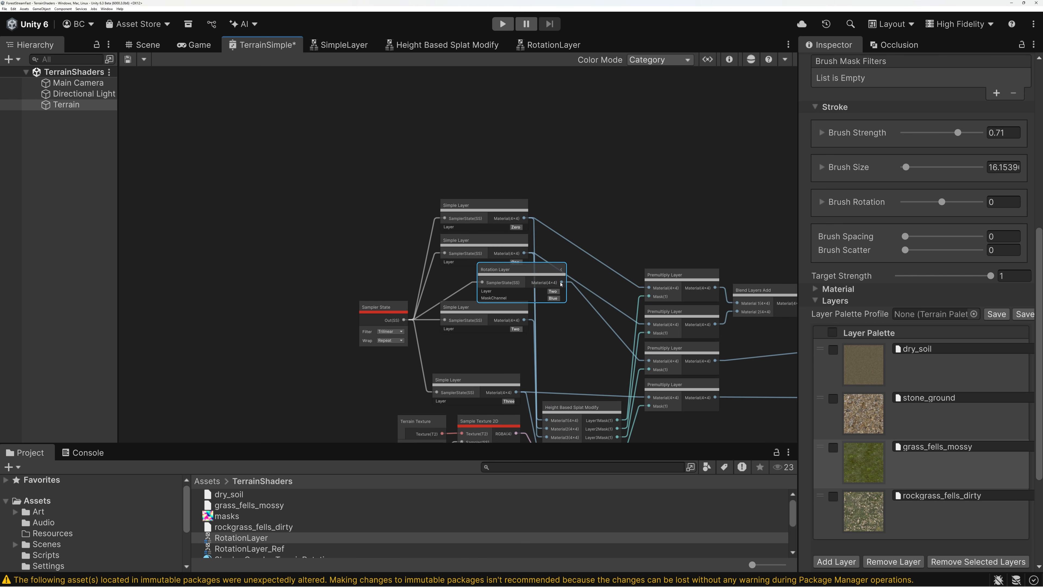
{"action": "left_click_drag", "start_coordinate": [561, 283], "coordinate": [547, 372]}
{"action": "left_click", "coordinate": [491, 241]}
{"action": "key", "text": "Delete"}
{"action": "left_click_drag", "start_coordinate": [510, 209], "coordinate": [471, 245]}
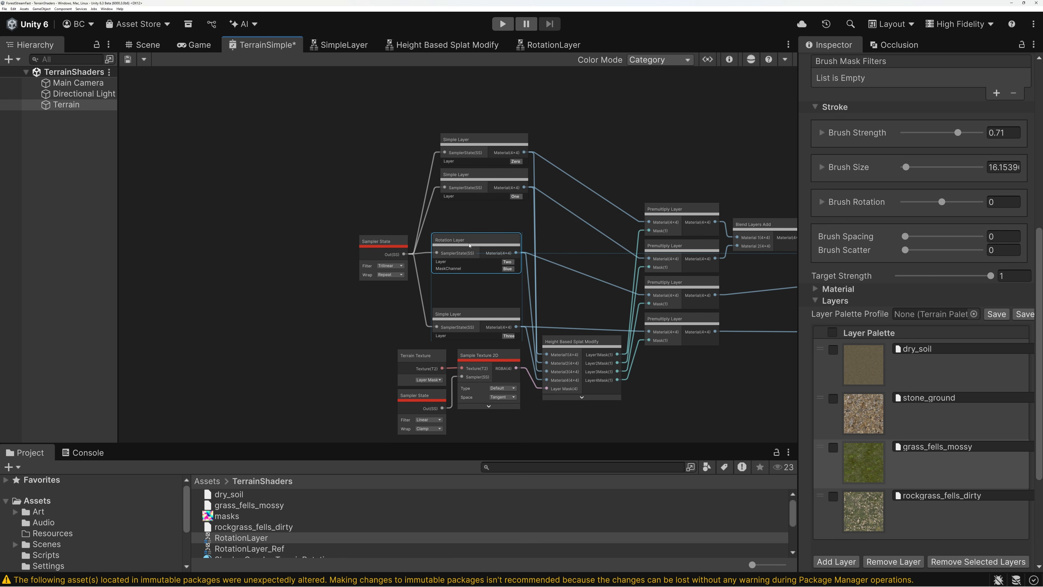
Save the TerrainSimple graph and inspect the painted grass in the Scene view
{"action": "left_click", "coordinate": [127, 59]}
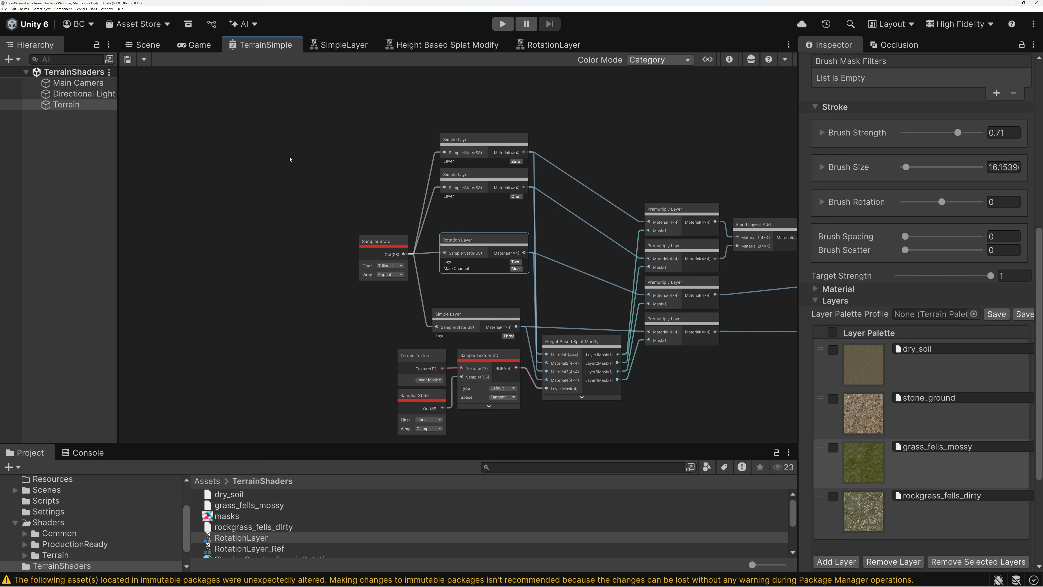
{"action": "left_click", "coordinate": [143, 44]}
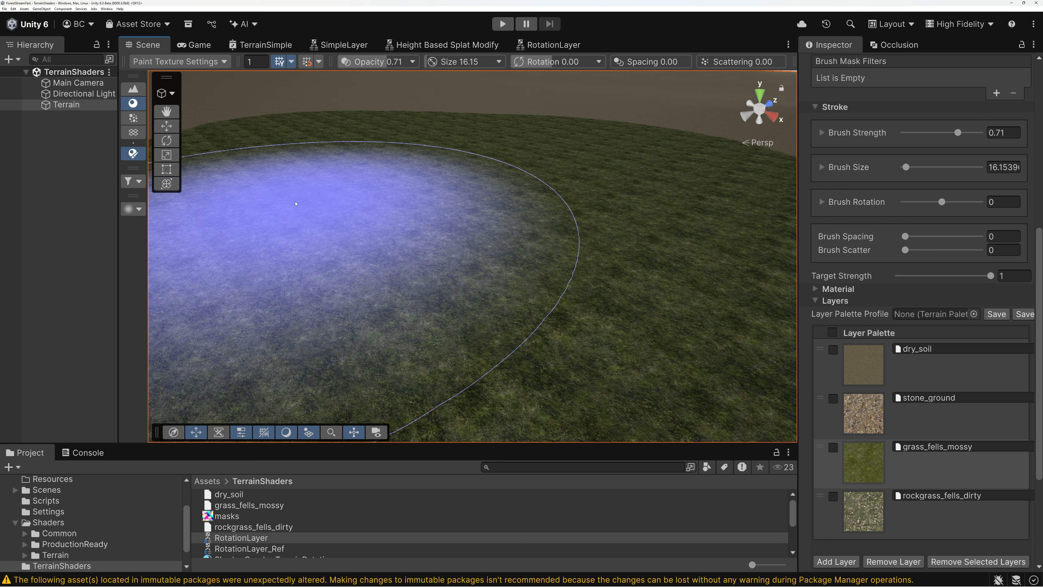
{"action": "mouse_move", "coordinate": [550, 226]}
{"action": "right_mouse_down"}
{"action": "mouse_move", "coordinate": [545, 265]}
{"action": "mouse_move", "coordinate": [447, 282]}
{"action": "mouse_move", "coordinate": [533, 282]}
{"action": "mouse_move", "coordinate": [477, 283]}
{"action": "mouse_move", "coordinate": [534, 242]}
{"action": "mouse_move", "coordinate": [450, 265]}
{"action": "mouse_move", "coordinate": [458, 250]}
{"action": "mouse_move", "coordinate": [406, 259]}
{"action": "mouse_move", "coordinate": [692, 258]}
{"action": "mouse_move", "coordinate": [608, 245]}
{"action": "mouse_move", "coordinate": [514, 273]}
{"action": "mouse_move", "coordinate": [345, 269]}
{"action": "mouse_move", "coordinate": [347, 277]}
{"action": "mouse_move", "coordinate": [601, 209]}
{"action": "mouse_move", "coordinate": [516, 204]}
{"action": "mouse_move", "coordinate": [503, 221]}
{"action": "right_mouse_up"}
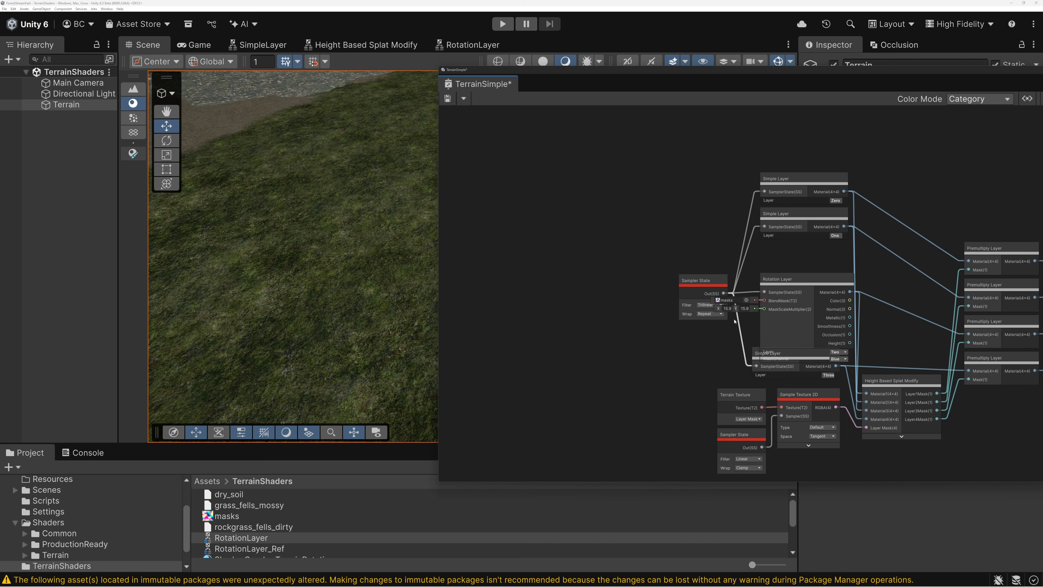
Check the Rotation Layer's mask inputs in the floating TerrainSimple graph and maximize the Scene view
{"action": "scroll", "coordinate": [730, 314], "scroll_direction": "up", "scroll_amount": 7}
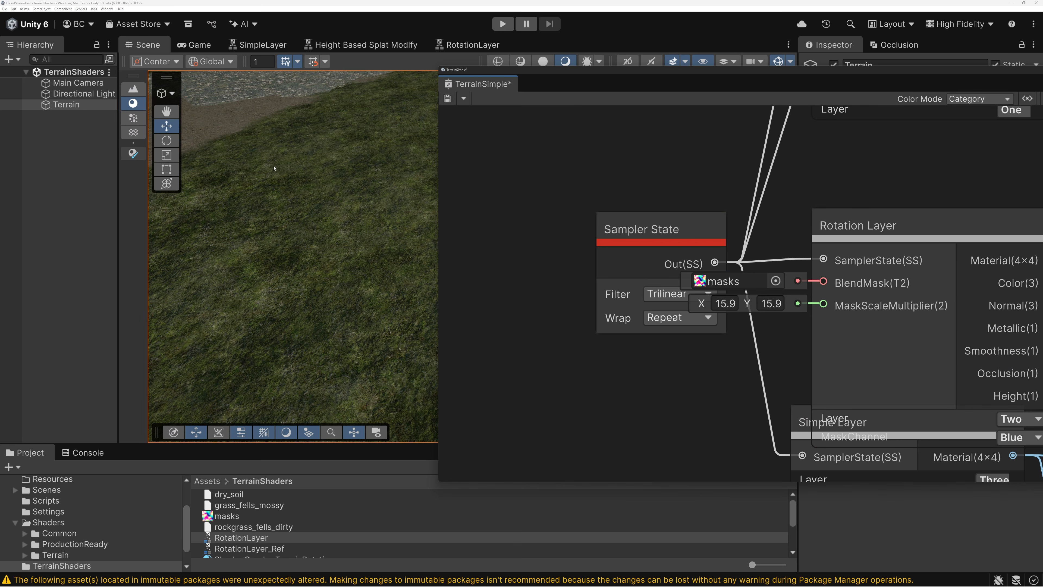
{"action": "double_click", "coordinate": [147, 45]}
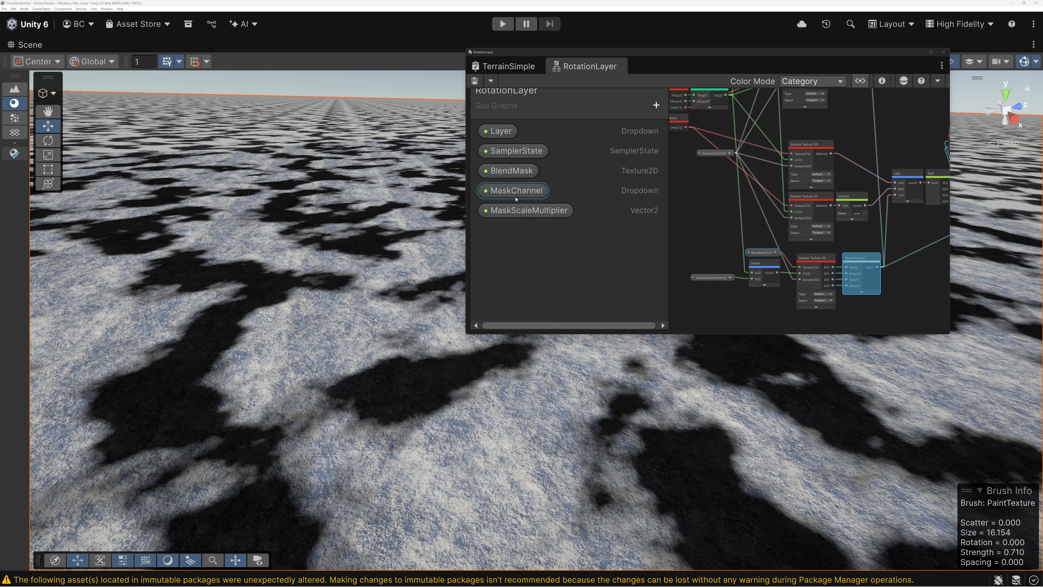
In the RotationLayer subgraph, trace the BlendMask from its texture sampler through MaskChannel and the Lerp to the Output node
{"action": "left_click", "coordinate": [515, 176]}
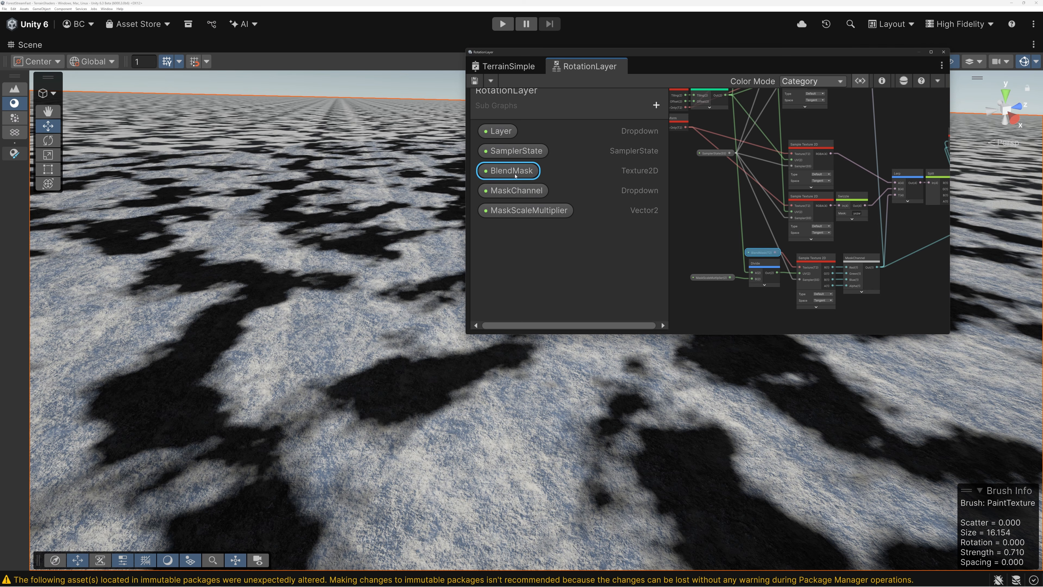
{"action": "scroll", "coordinate": [805, 259], "scroll_direction": "up", "scroll_amount": 6}
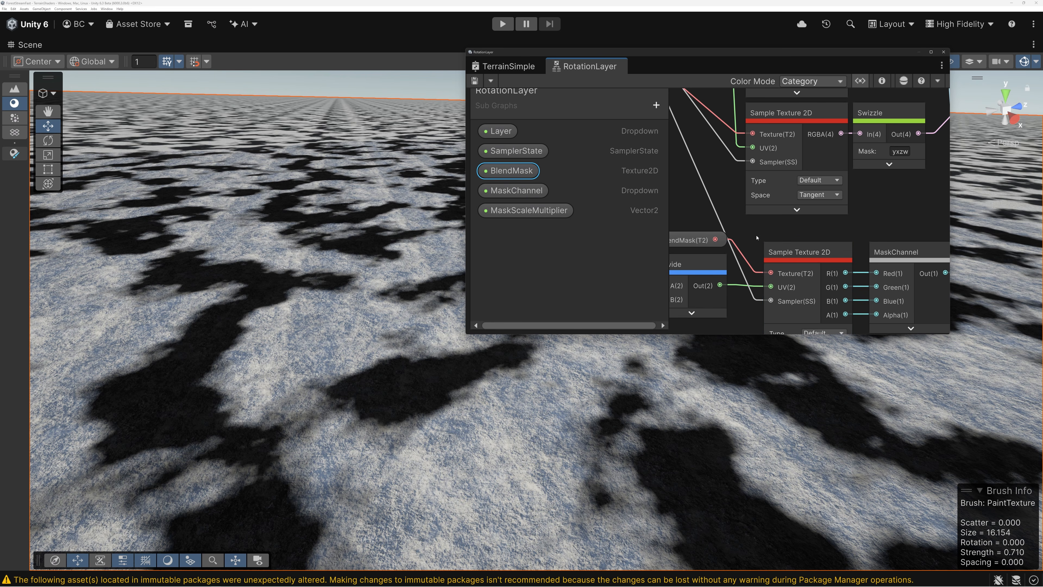
{"action": "scroll", "coordinate": [758, 238], "scroll_direction": "down", "scroll_amount": 3}
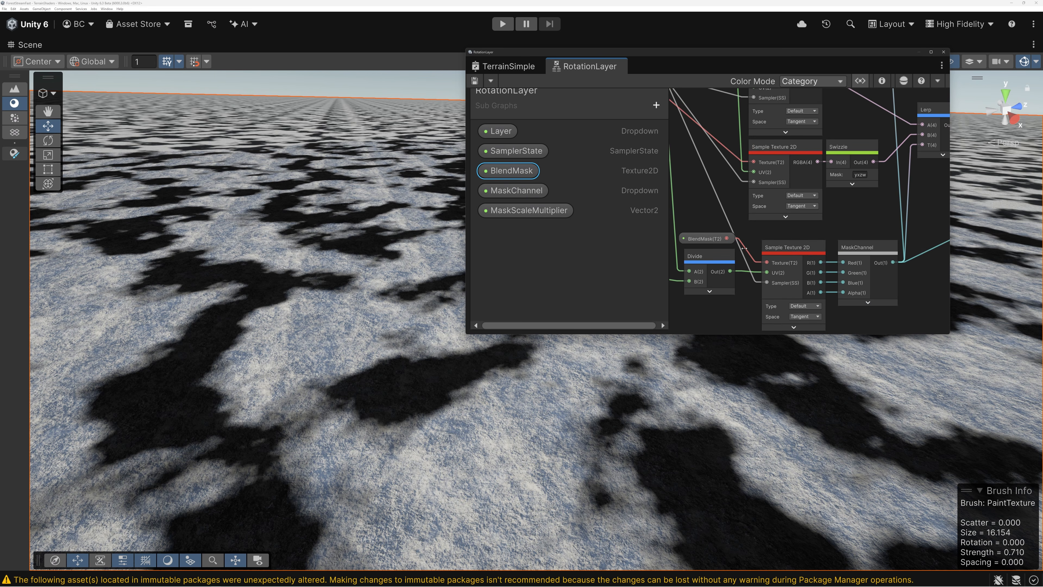
{"action": "scroll", "coordinate": [857, 228], "scroll_direction": "down", "scroll_amount": 1}
{"action": "scroll", "coordinate": [857, 229], "scroll_direction": "down", "scroll_amount": 1}
{"action": "middle_click_drag", "start_coordinate": [845, 230], "coordinate": [694, 245]}
{"action": "scroll", "coordinate": [715, 248], "scroll_direction": "up", "scroll_amount": 1}
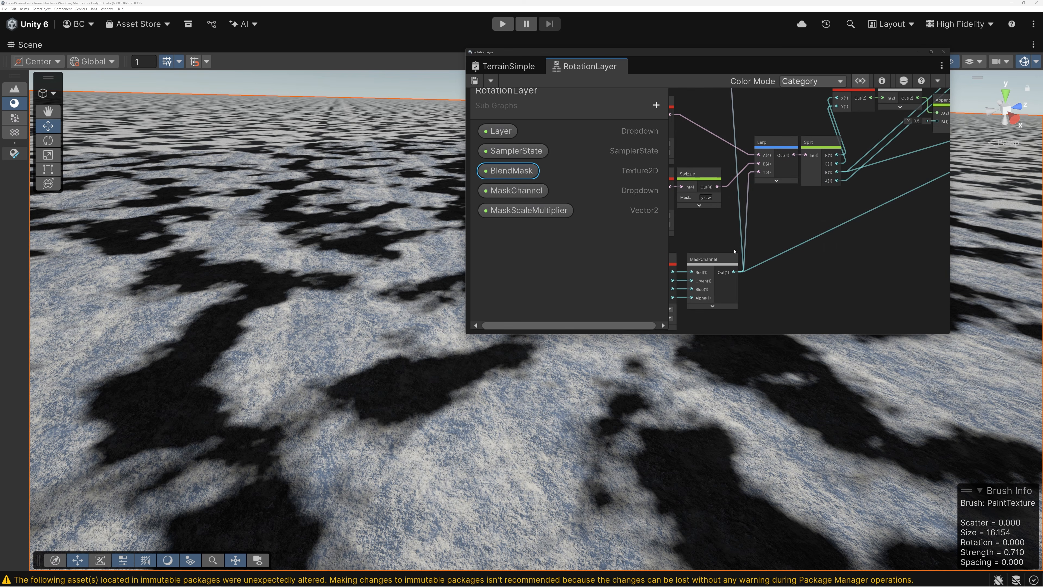
{"action": "scroll", "coordinate": [889, 202], "scroll_direction": "down", "scroll_amount": 1}
{"action": "middle_click_drag", "start_coordinate": [889, 202], "coordinate": [714, 258]}
{"action": "scroll", "coordinate": [888, 186], "scroll_direction": "up", "scroll_amount": 3}
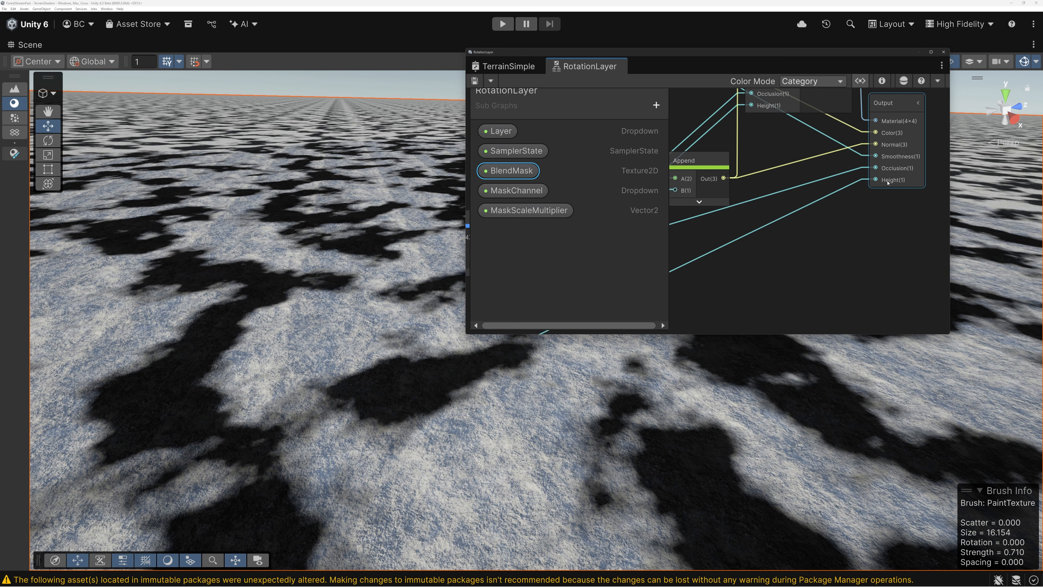
In TerrainSimple, expand the final Blend Layers Add node, connect its Color output to Base Color, and save the graph
{"action": "left_click", "coordinate": [508, 67]}
{"action": "scroll", "coordinate": [756, 267], "scroll_direction": "up", "scroll_amount": 4}
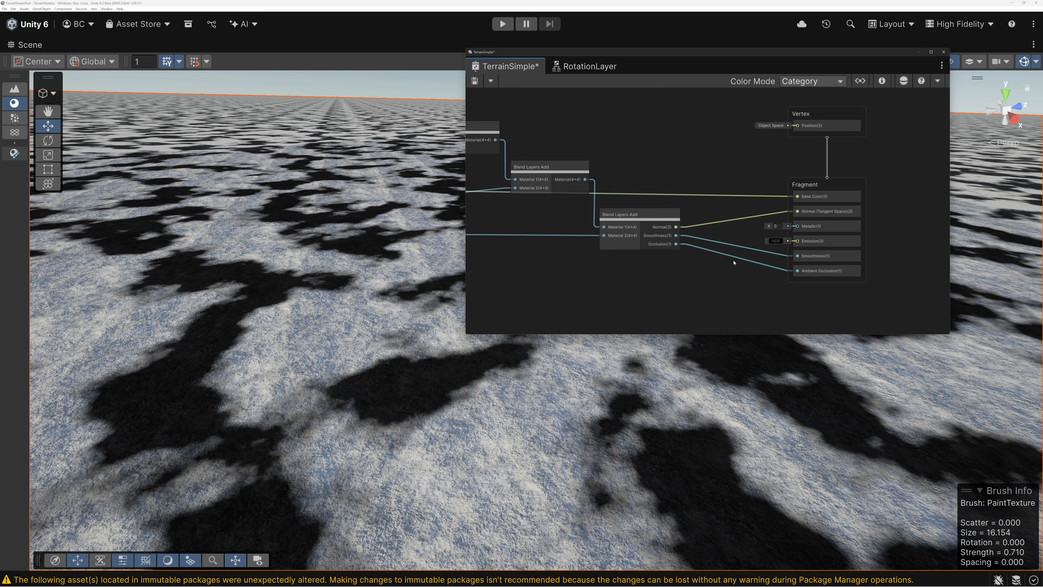
{"action": "scroll", "coordinate": [580, 207], "scroll_direction": "down", "scroll_amount": 2}
{"action": "middle_click_drag", "start_coordinate": [690, 223], "coordinate": [734, 218]}
{"action": "scroll", "coordinate": [735, 223], "scroll_direction": "up", "scroll_amount": 5}
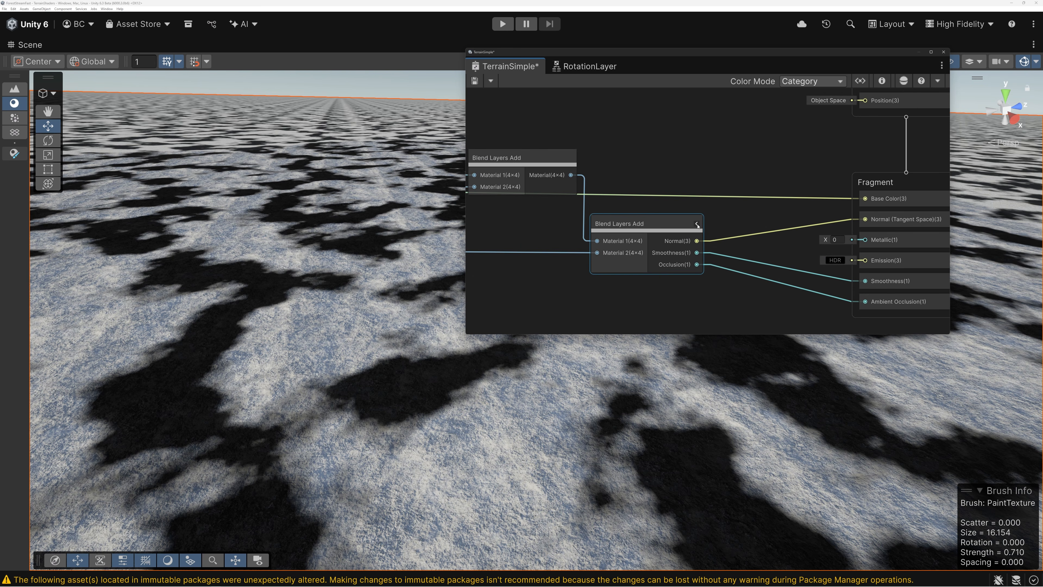
{"action": "left_click", "coordinate": [698, 224]}
{"action": "left_click_drag", "start_coordinate": [697, 253], "coordinate": [866, 199]}
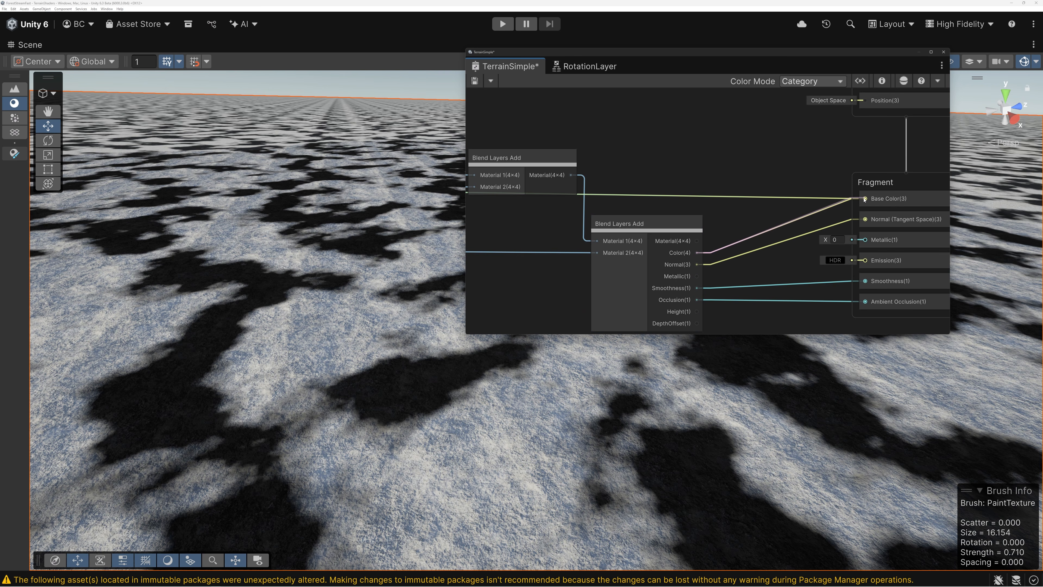
{"action": "left_click", "coordinate": [475, 81]}
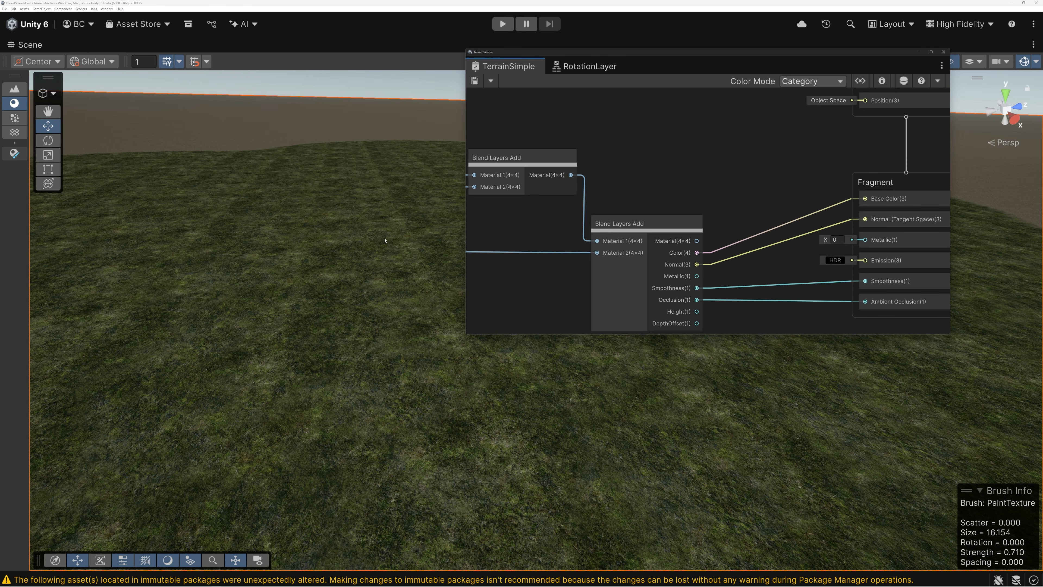
Move the graph window aside, examine the painted grass for tiling in the Scene view, and bring the window back
{"action": "key", "text": "s"}
{"action": "right_click_drag", "start_coordinate": [401, 299], "coordinate": [345, 286]}
{"action": "key", "text": "w"}
{"action": "left_click_drag", "start_coordinate": [688, 56], "coordinate": [748, 505]}
{"action": "right_click_drag", "start_coordinate": [559, 329], "coordinate": [735, 325]}
{"action": "left_click_drag", "start_coordinate": [731, 508], "coordinate": [744, 111]}
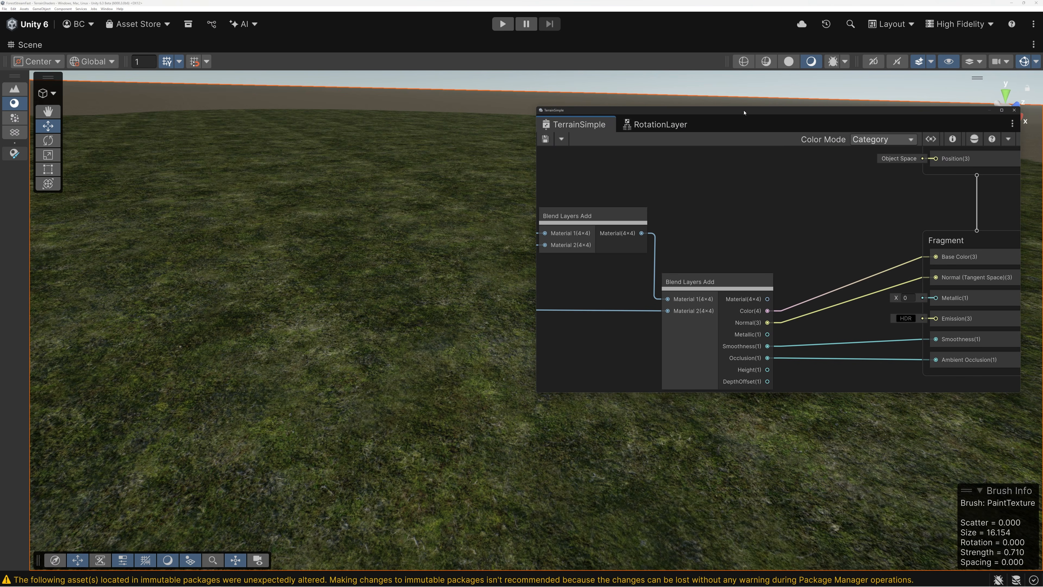
Set the Rotation Layer's MaskScaleMultiplier to 15.9 in both X and Y, and save the TerrainSimple graph
{"action": "middle_click_drag", "start_coordinate": [644, 245], "coordinate": [871, 319]}
{"action": "mouse_move", "coordinate": [636, 267]}
{"action": "middle_mouse_down"}
{"action": "mouse_move", "coordinate": [808, 249]}
{"action": "mouse_move", "coordinate": [861, 263]}
{"action": "mouse_move", "coordinate": [654, 254]}
{"action": "mouse_move", "coordinate": [733, 289]}
{"action": "middle_mouse_up"}
{"action": "scroll", "coordinate": [673, 251], "scroll_direction": "up", "scroll_amount": 3}
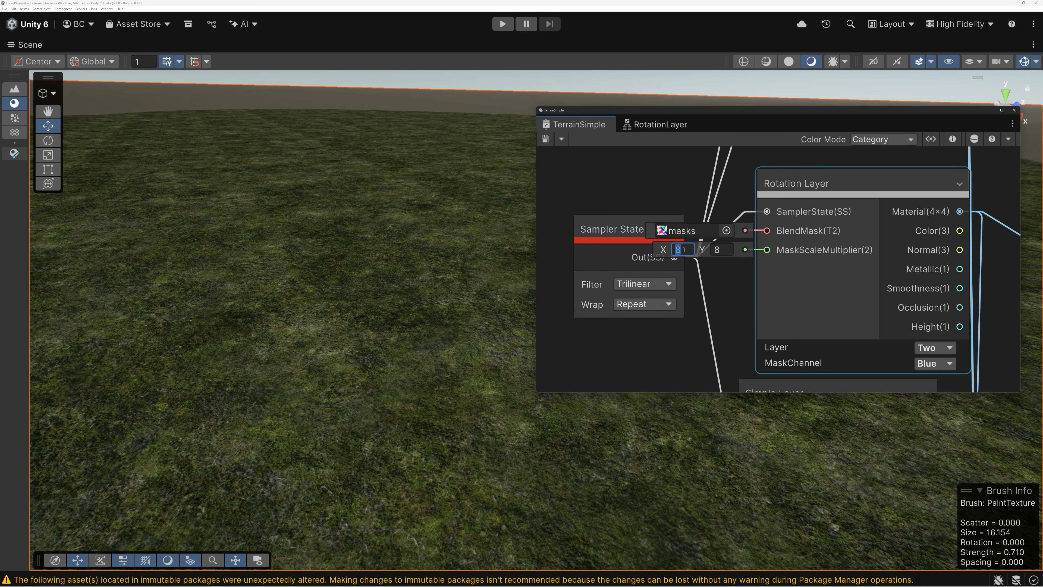
{"action": "type", "text": "9"}
{"action": "left_click", "coordinate": [724, 249]}
{"action": "type", "text": "15.9"}
{"action": "left_click", "coordinate": [546, 139]}
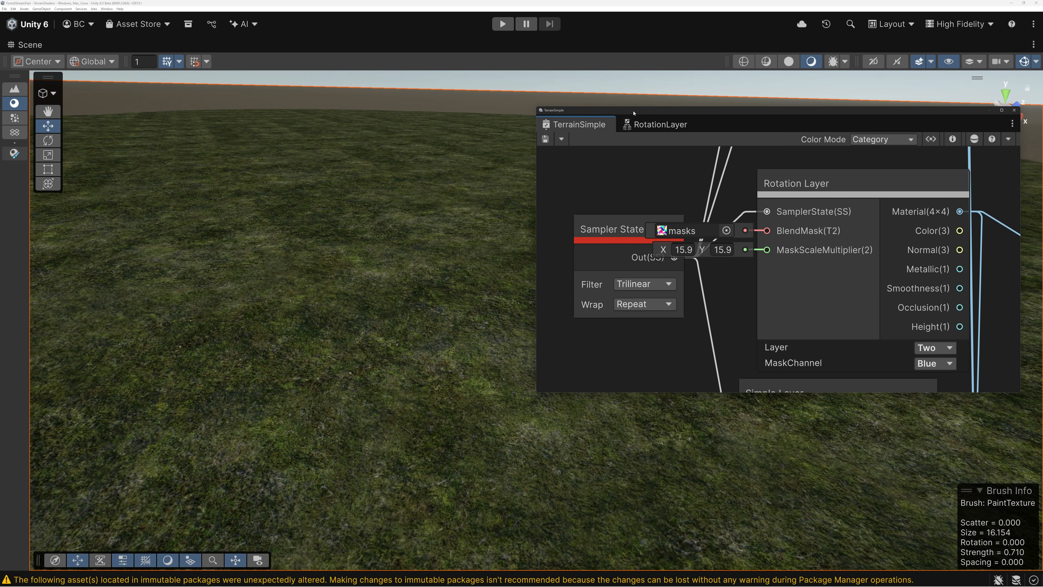
Move the graph window aside, inspect the grass for repeating patterns near and far, and bring the window back
{"action": "left_click_drag", "start_coordinate": [634, 113], "coordinate": [882, 182]}
{"action": "right_click_drag", "start_coordinate": [570, 279], "coordinate": [557, 301]}
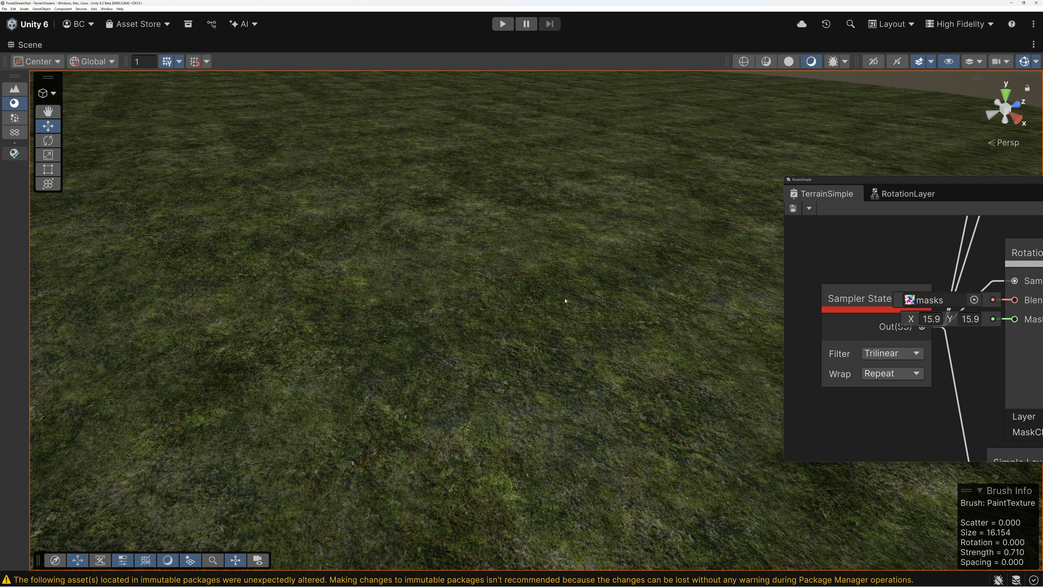
{"action": "right_click_drag", "start_coordinate": [611, 309], "coordinate": [544, 297]}
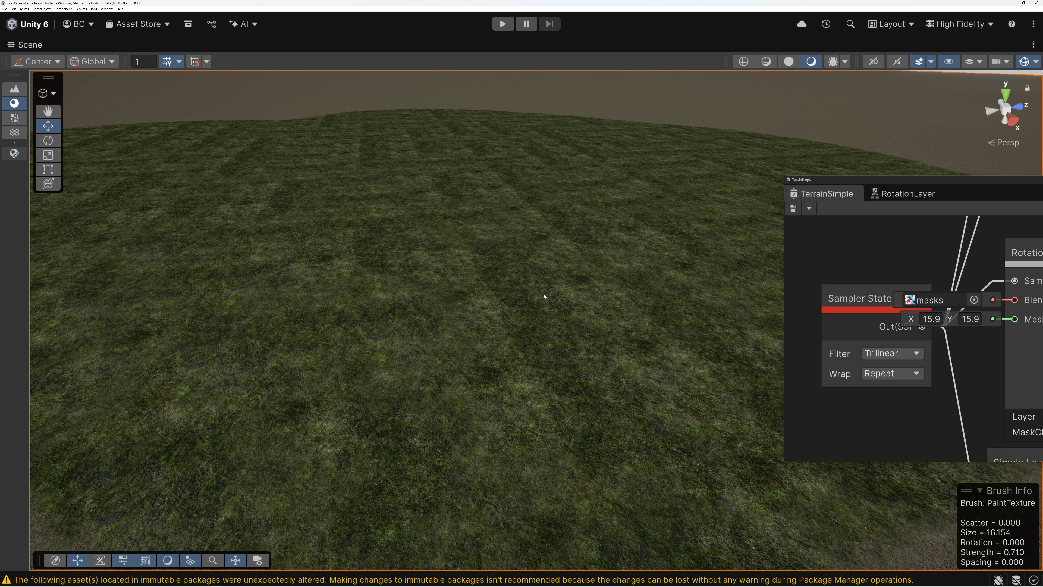
{"action": "left_click_drag", "start_coordinate": [843, 183], "coordinate": [591, 185]}
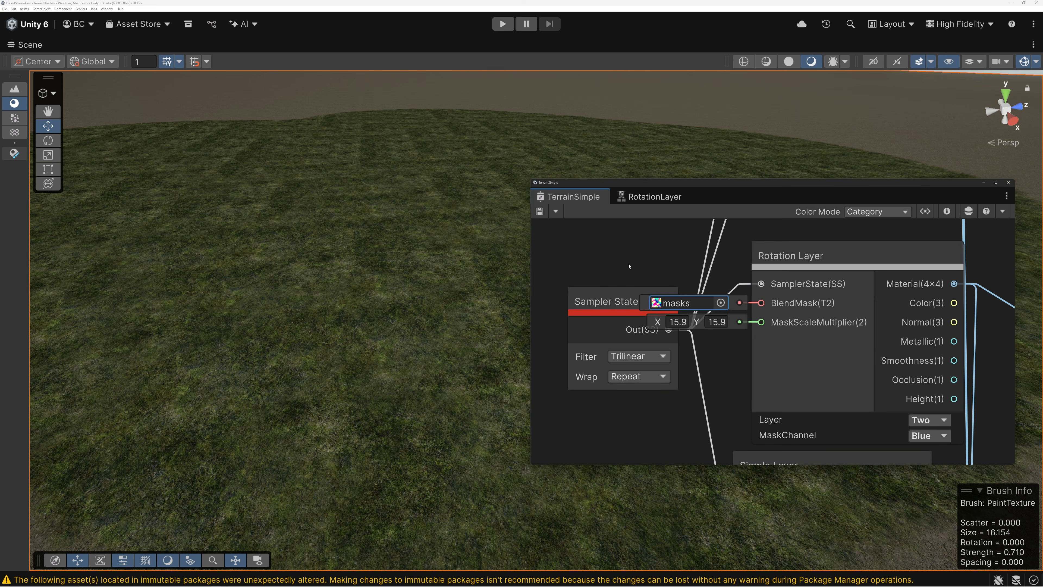
{"action": "mouse_move", "coordinate": [397, 288]}
{"action": "right_mouse_down"}
{"action": "mouse_move", "coordinate": [373, 299]}
{"action": "mouse_move", "coordinate": [386, 301]}
{"action": "right_mouse_up"}
{"action": "key", "text": "s"}
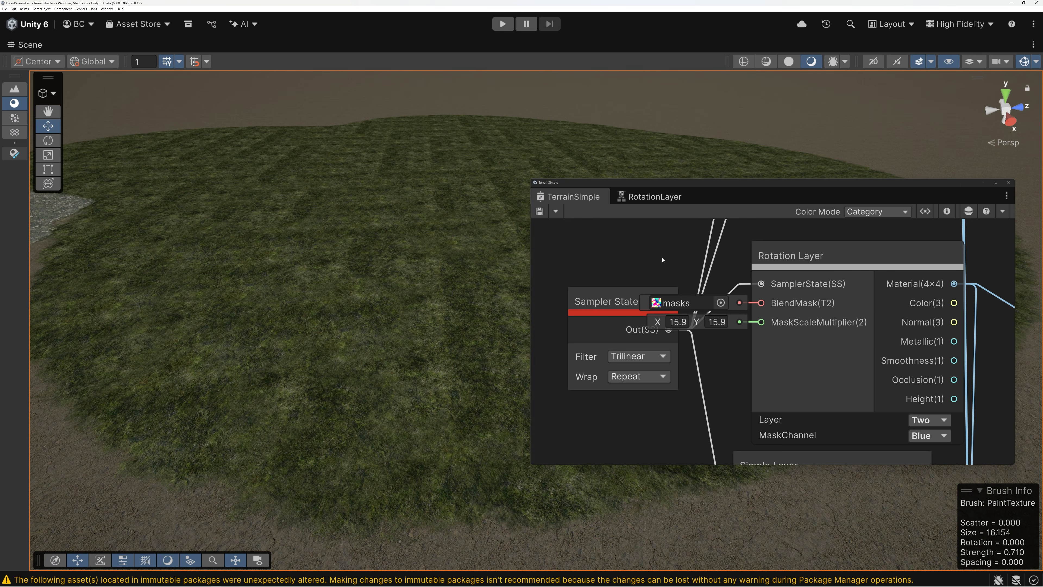
Collapse the Rotation Layer node's unused ports and place it lower, between the layer One and layer Three nodes
{"action": "scroll", "coordinate": [663, 260], "scroll_direction": "down", "scroll_amount": 5}
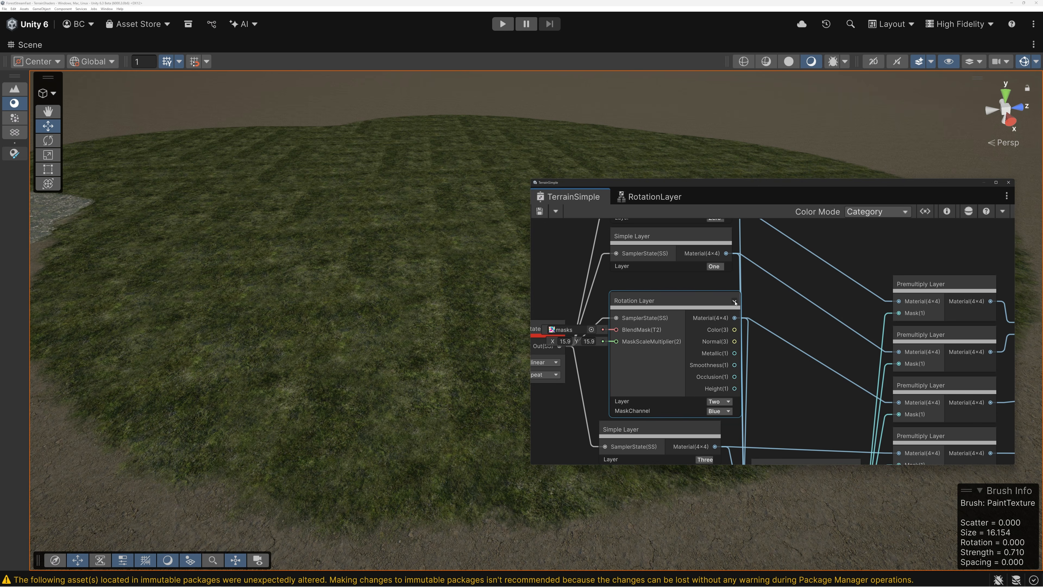
{"action": "left_click", "coordinate": [735, 303]}
{"action": "left_click_drag", "start_coordinate": [667, 307], "coordinate": [667, 333]}
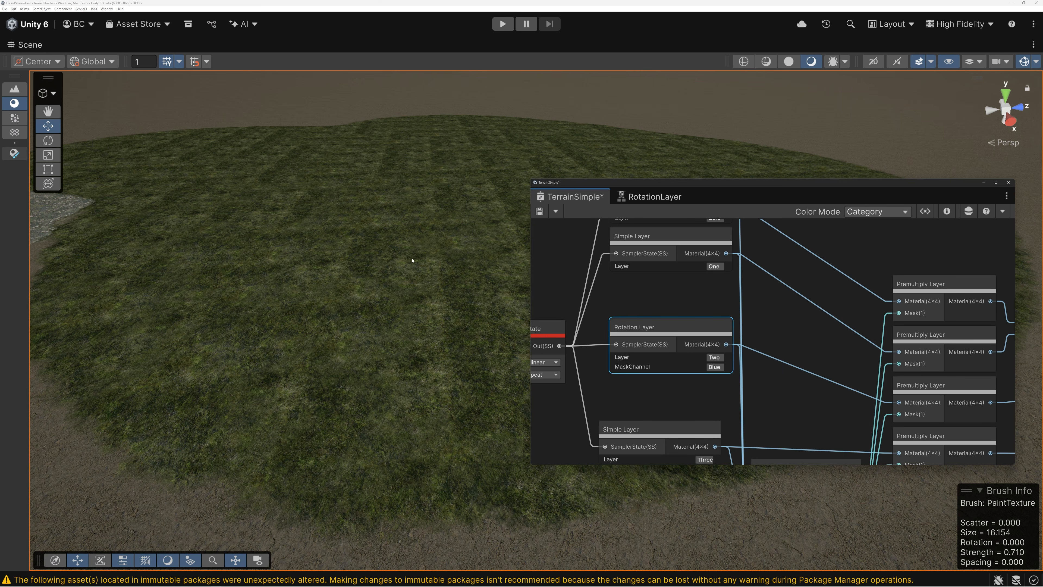
Fly around the painted patch in the Scene view to compare tiling on the grass and the surrounding dirt
{"action": "right_click_drag", "start_coordinate": [412, 261], "coordinate": [317, 262]}
{"action": "right_click_drag", "start_coordinate": [442, 268], "coordinate": [405, 265]}
{"action": "right_click_drag", "start_coordinate": [413, 333], "coordinate": [342, 399]}
{"action": "right_click_drag", "start_coordinate": [355, 347], "coordinate": [375, 250]}
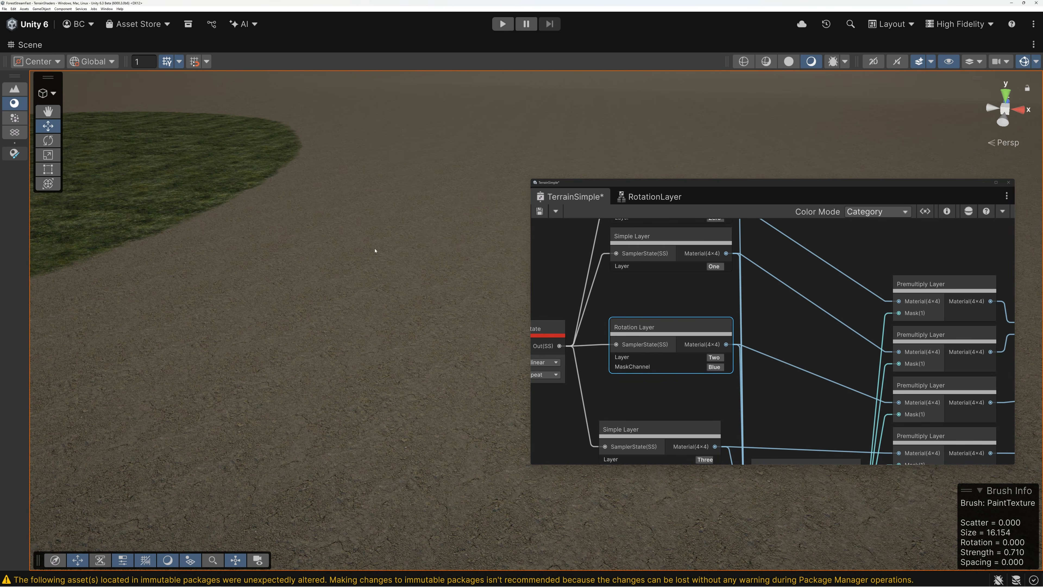
{"action": "right_click_drag", "start_coordinate": [416, 324], "coordinate": [292, 309]}
{"action": "right_click_drag", "start_coordinate": [471, 170], "coordinate": [451, 179]}
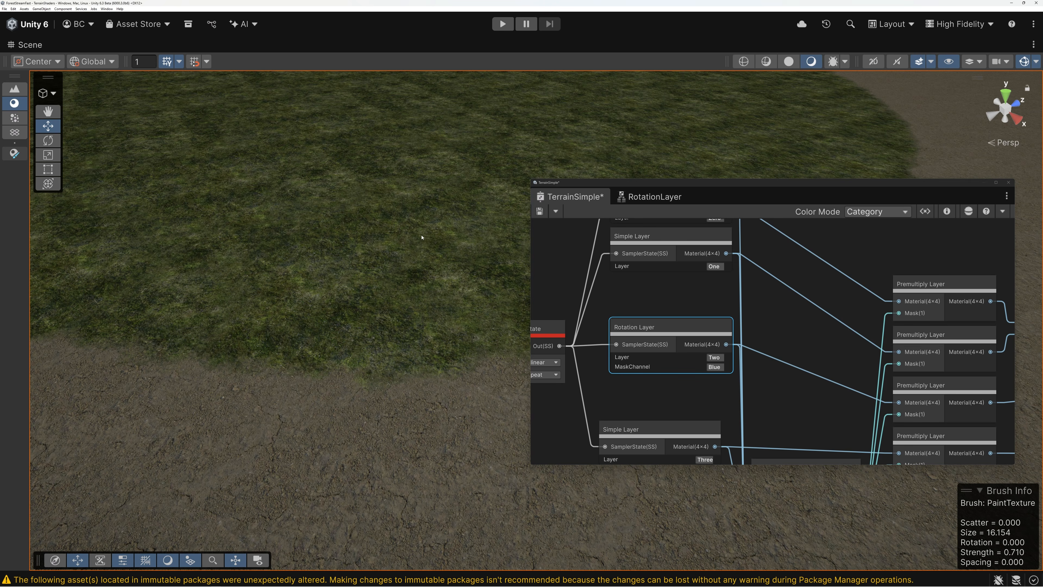
{"action": "right_click_drag", "start_coordinate": [458, 286], "coordinate": [464, 258]}
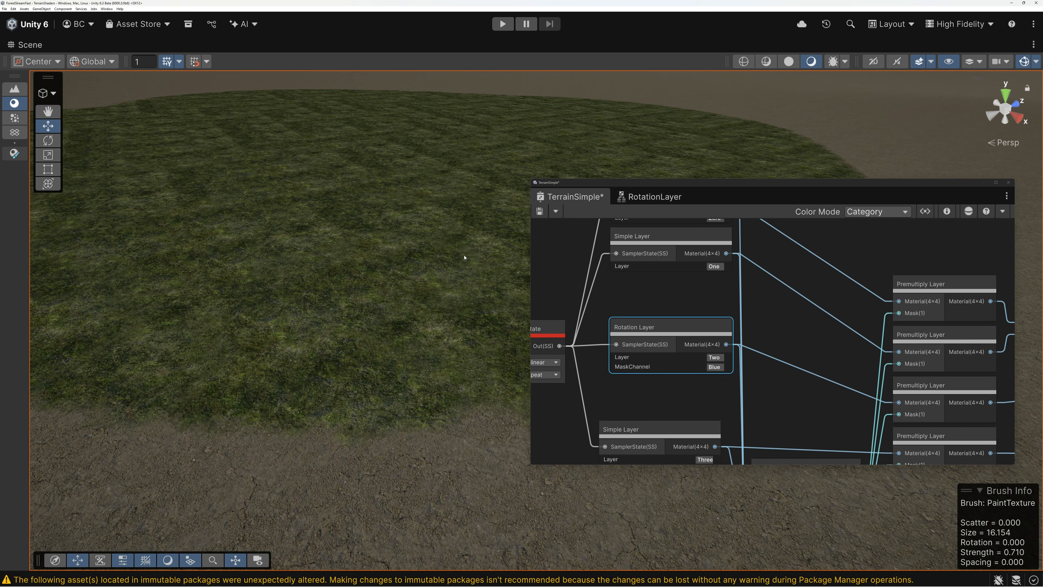